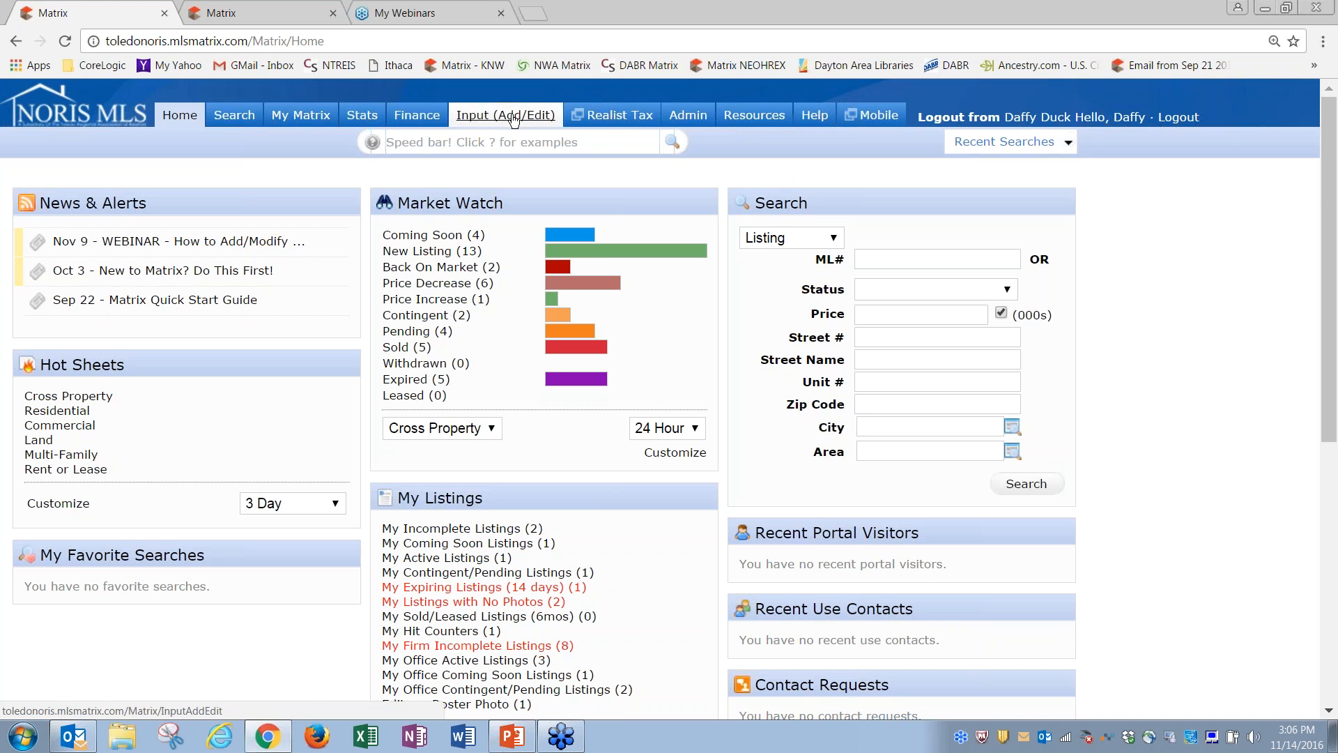
Step: Go to Input (Add/Edit) and choose Add new to reach the listing form choices
click(513, 117)
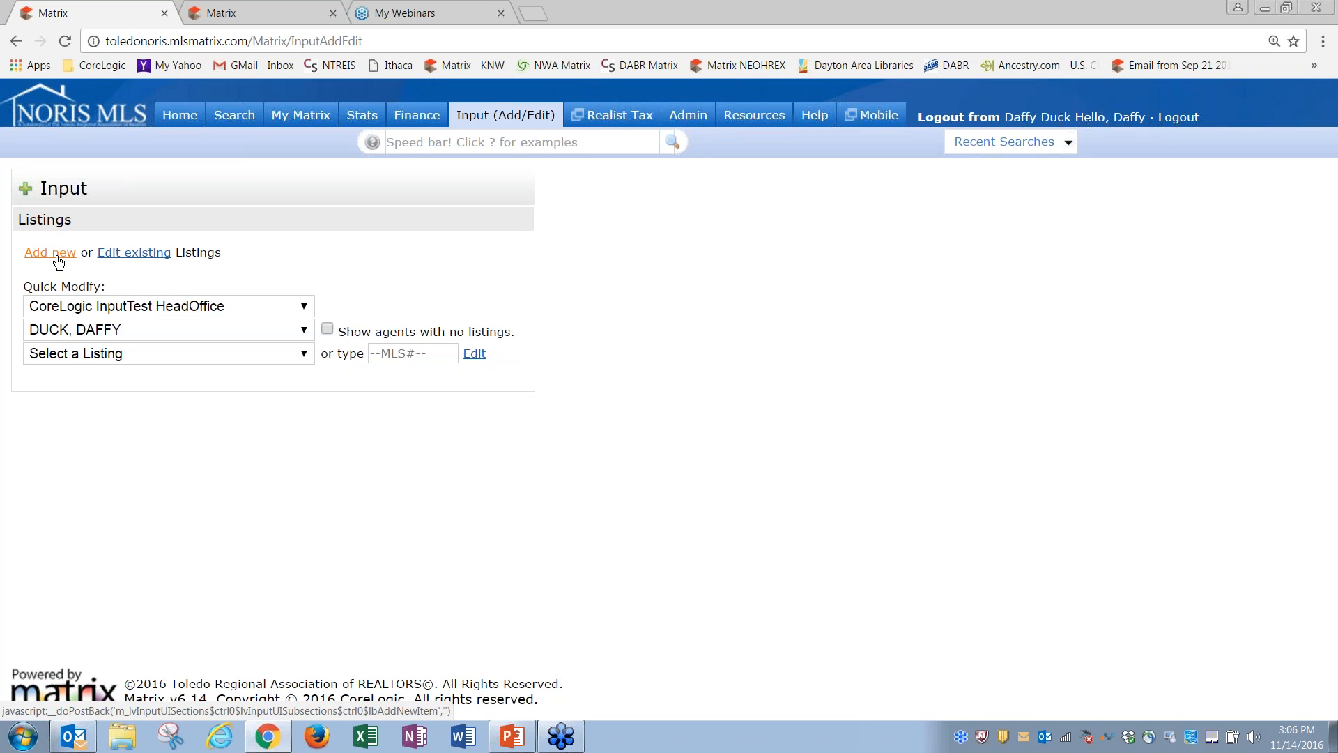
click(59, 260)
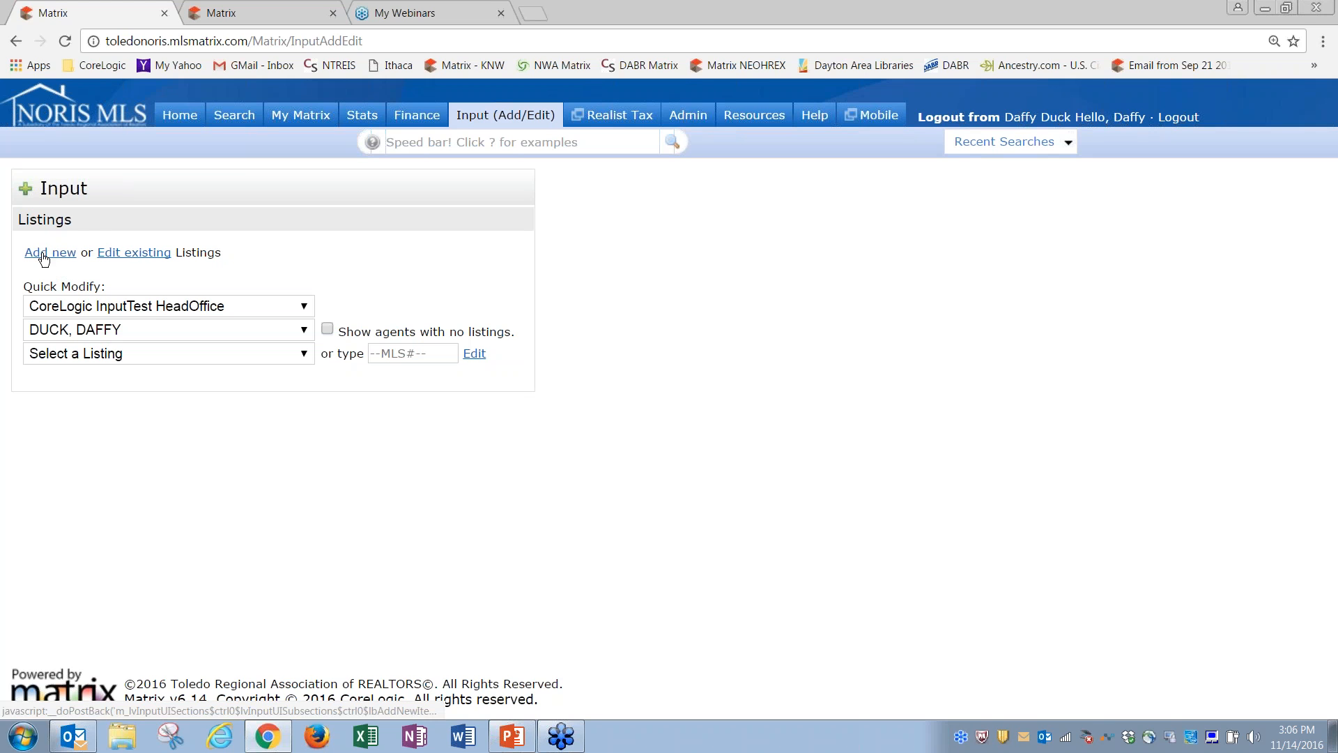
click(53, 258)
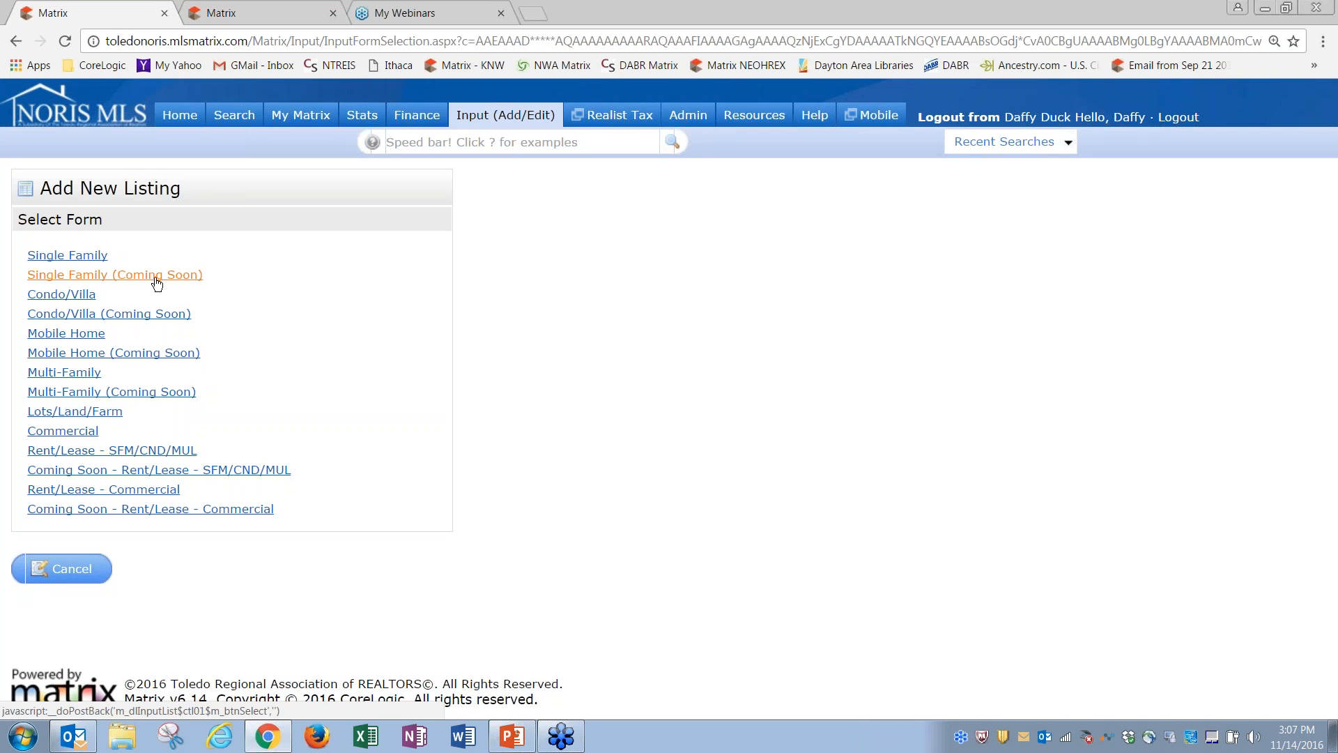
Step: Pick the Single Family (Coming Soon) form and begin from a blank listing under Copy Listing
click(157, 276)
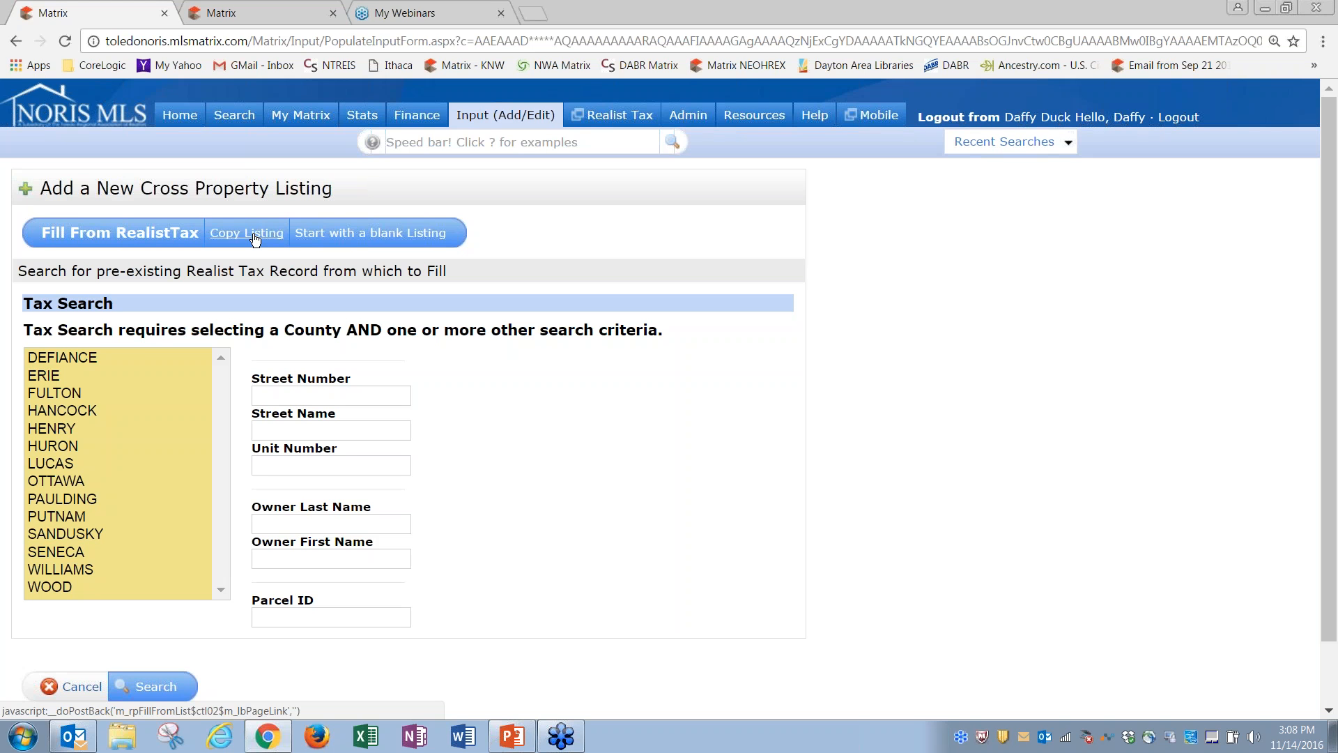
click(254, 237)
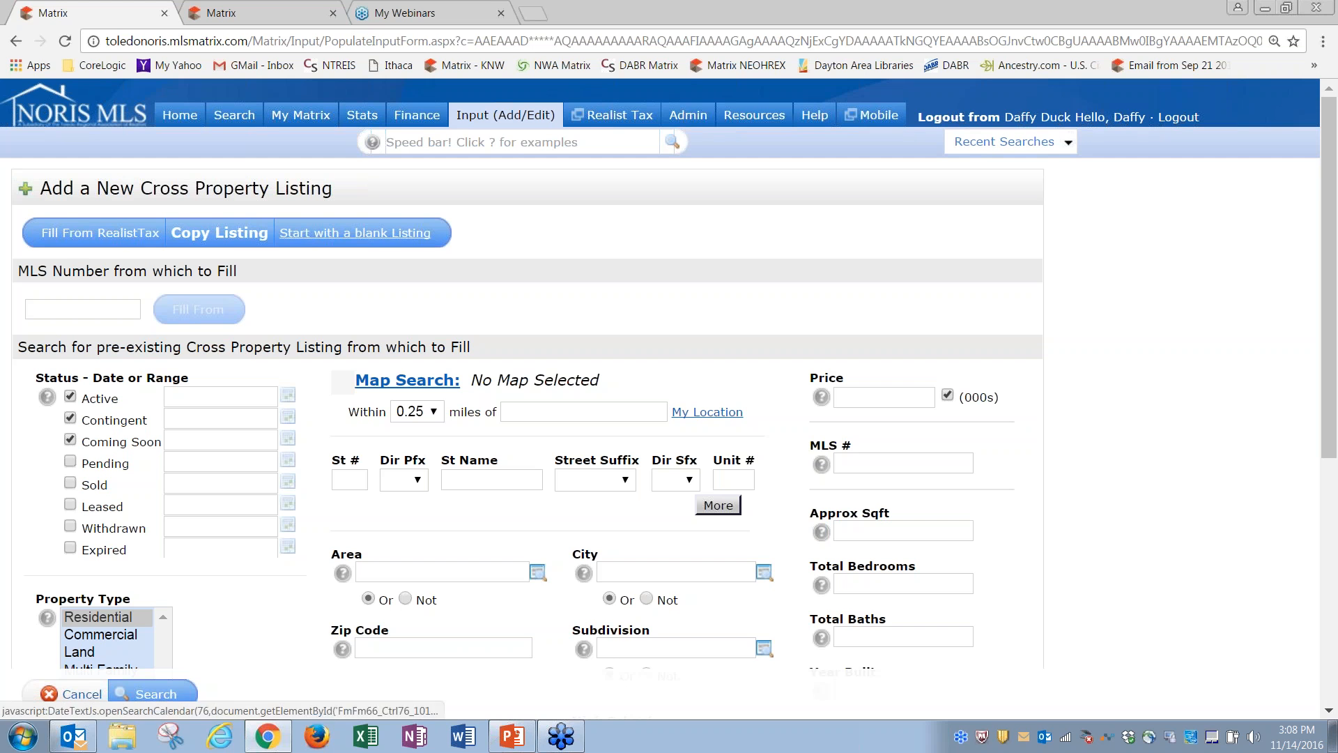
click(337, 234)
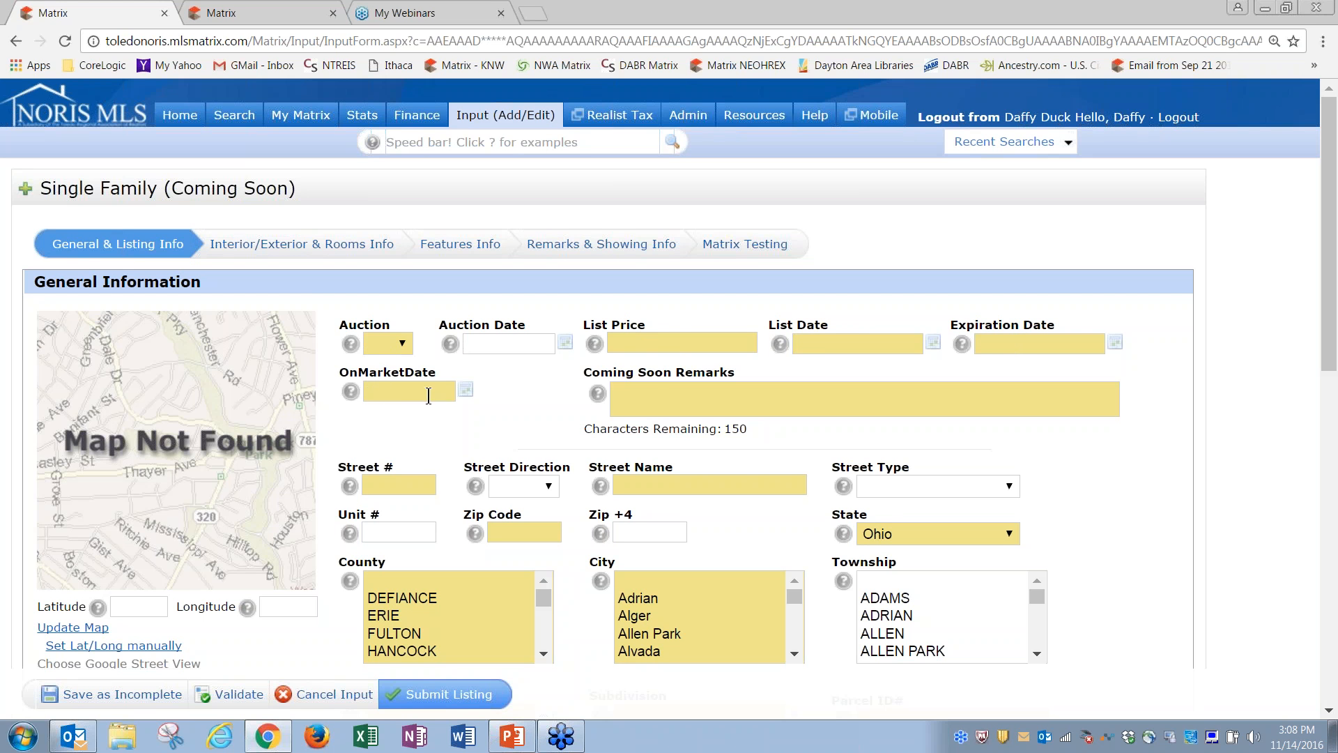
click(823, 345)
click(397, 389)
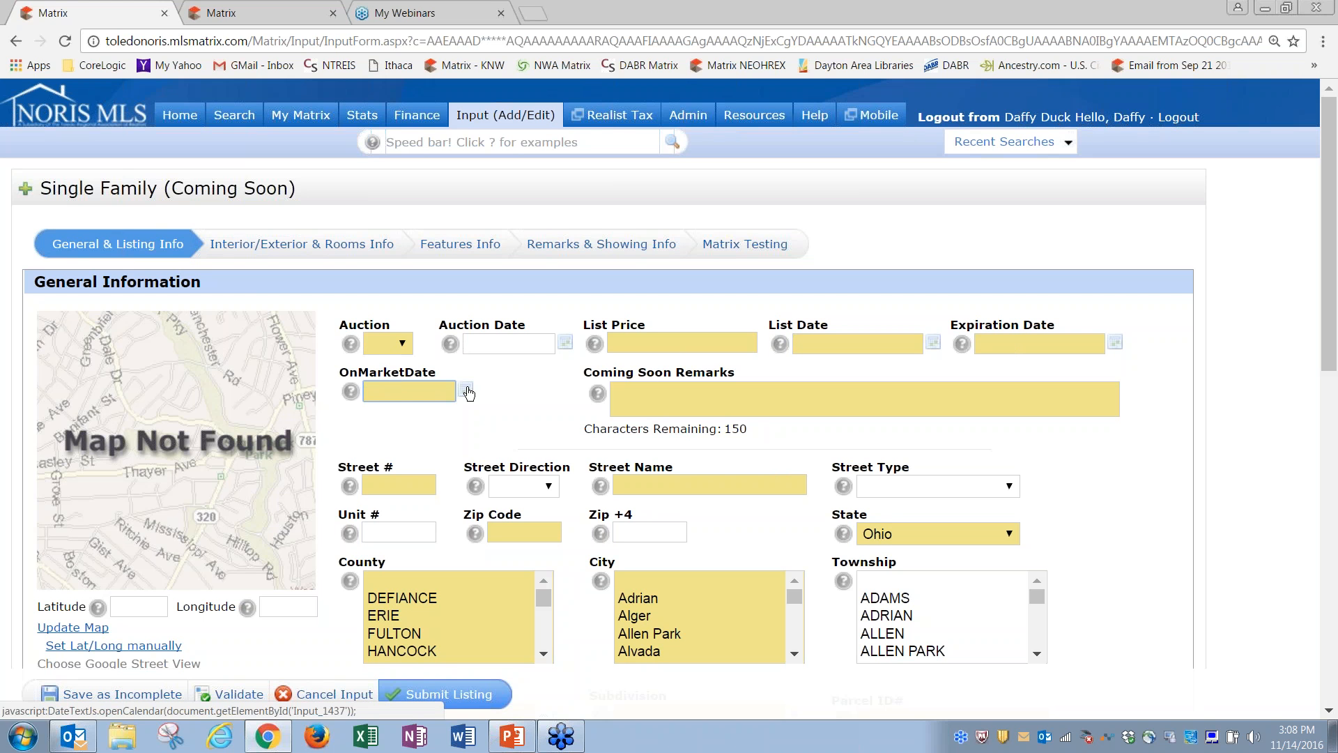
click(467, 392)
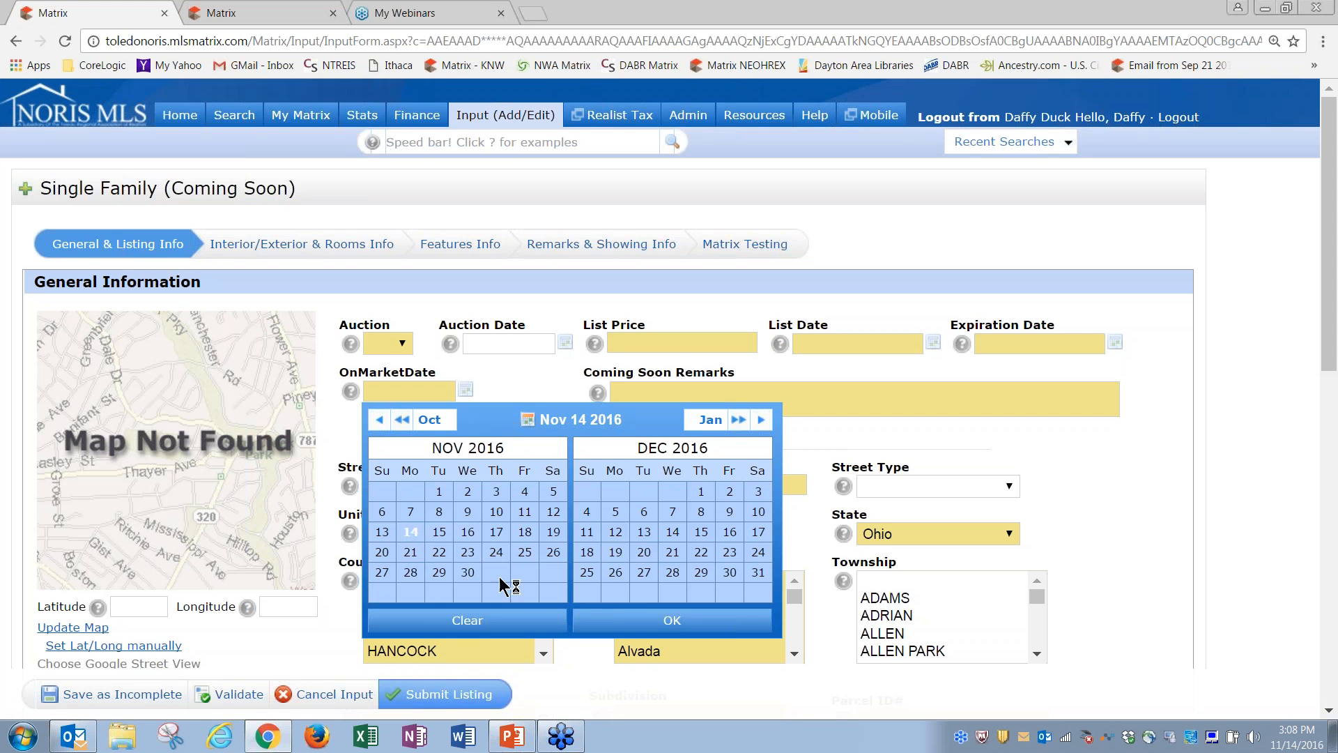
click(663, 620)
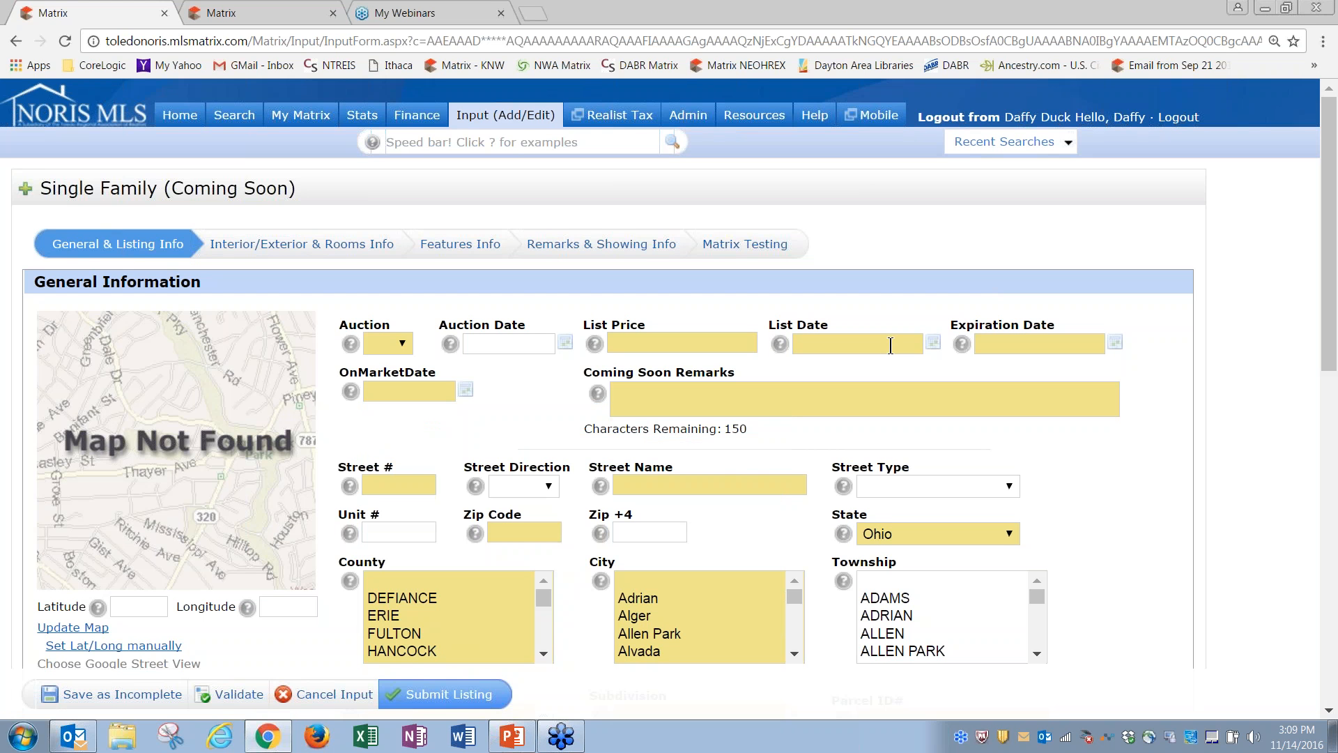
click(399, 390)
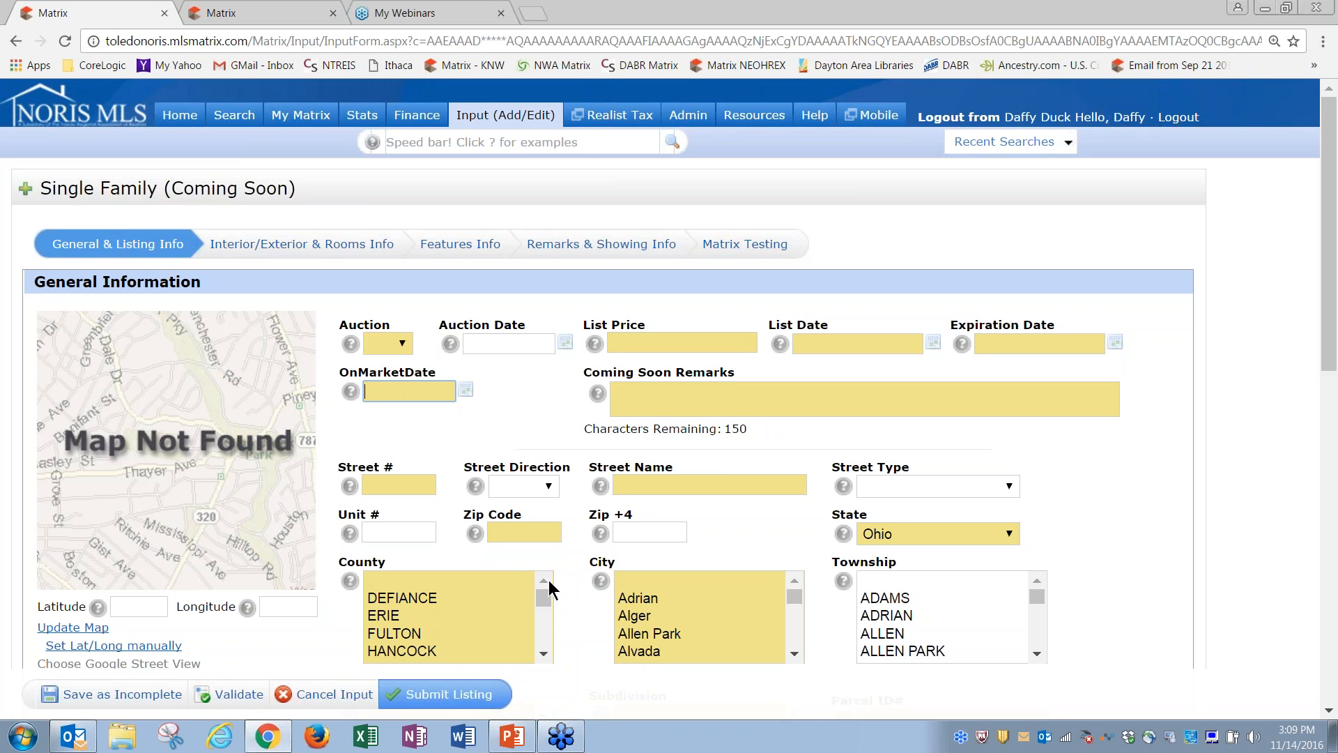
click(833, 341)
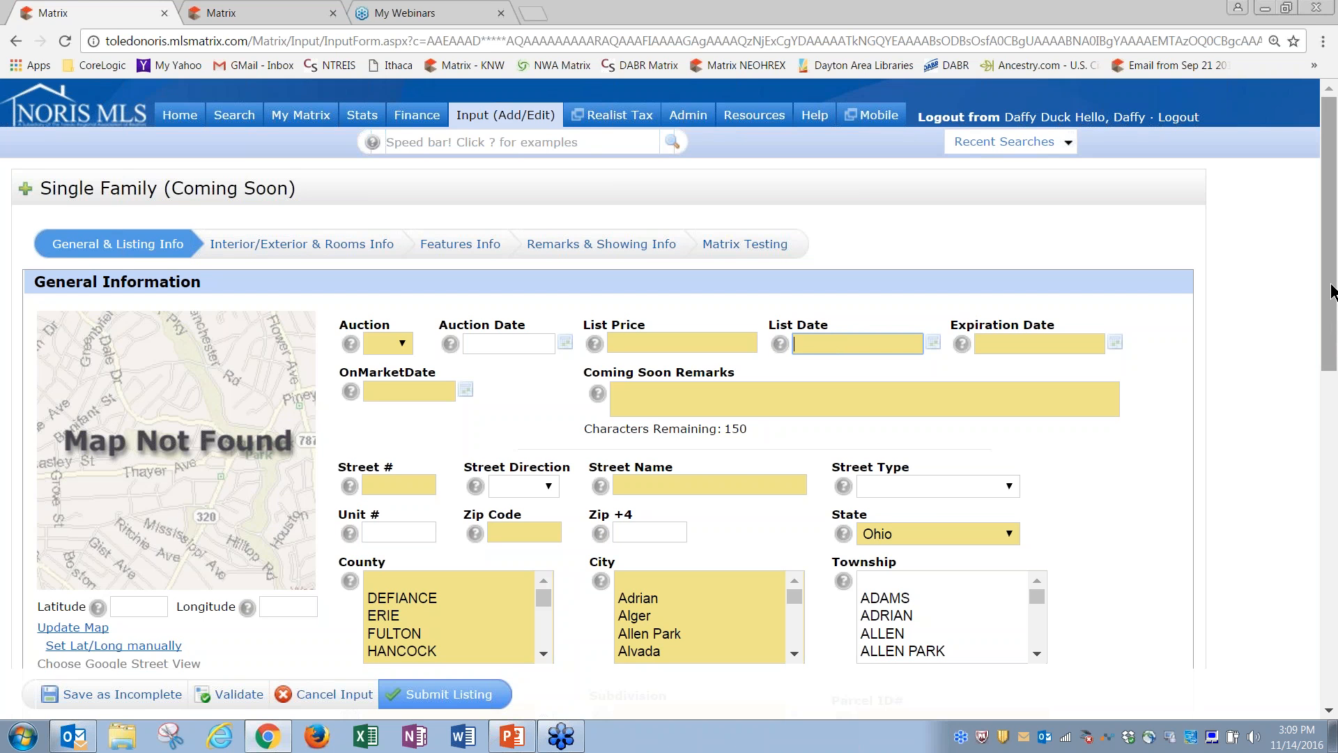
mouse_move(1331, 292)
mouse_down()
mouse_move(1336, 650)
mouse_move(1332, 268)
mouse_up()
click(245, 250)
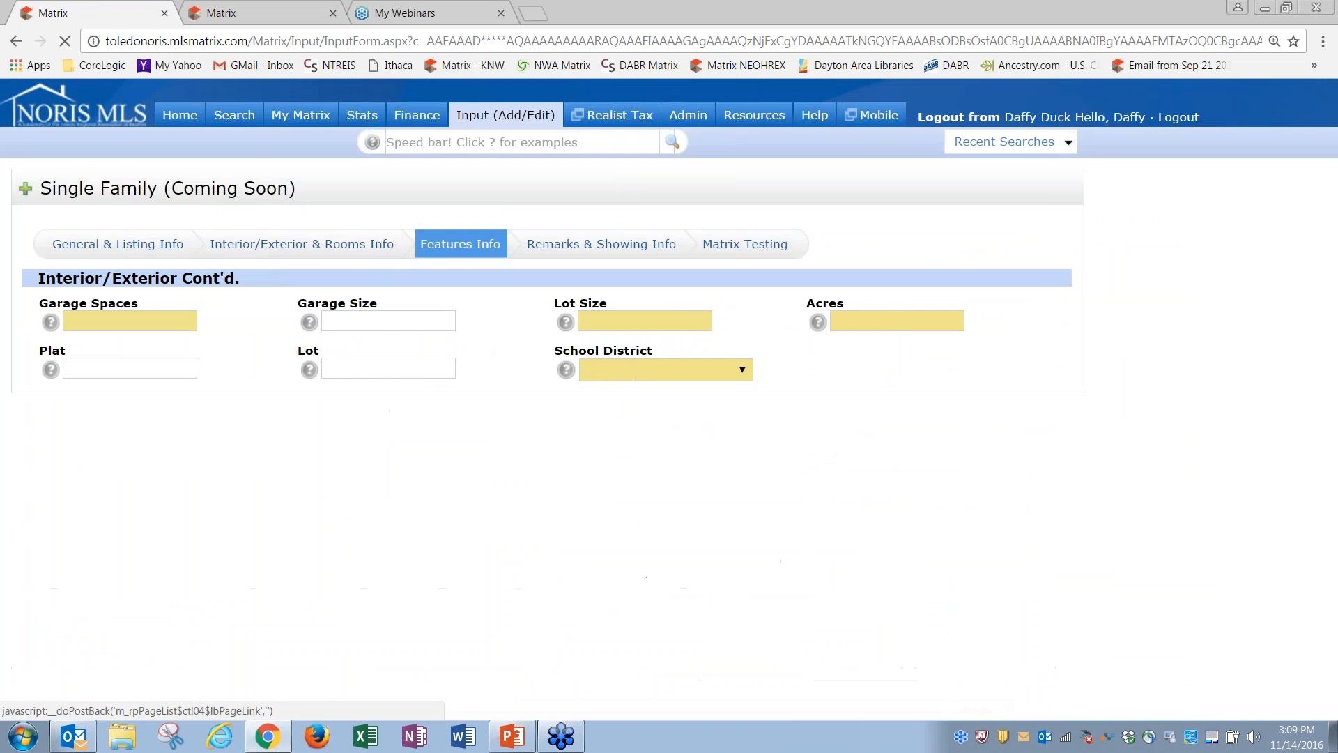
click(113, 249)
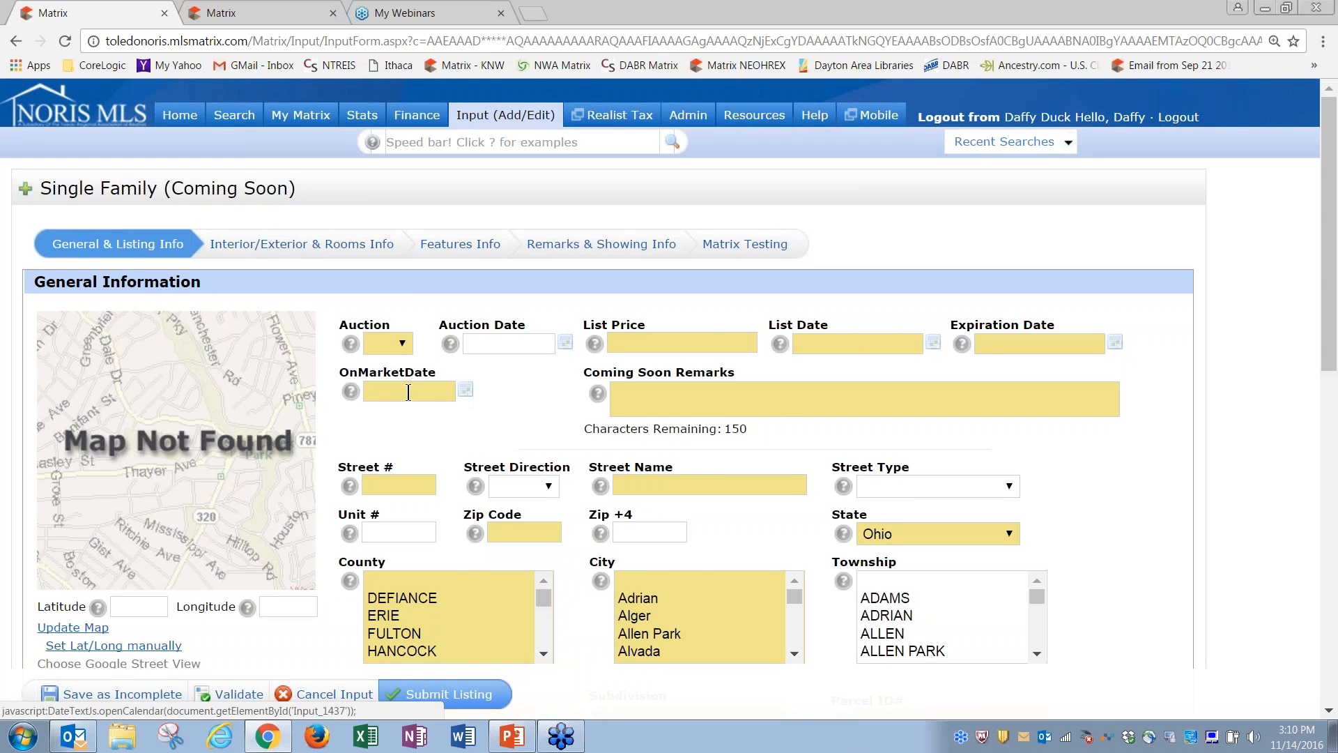
click(465, 389)
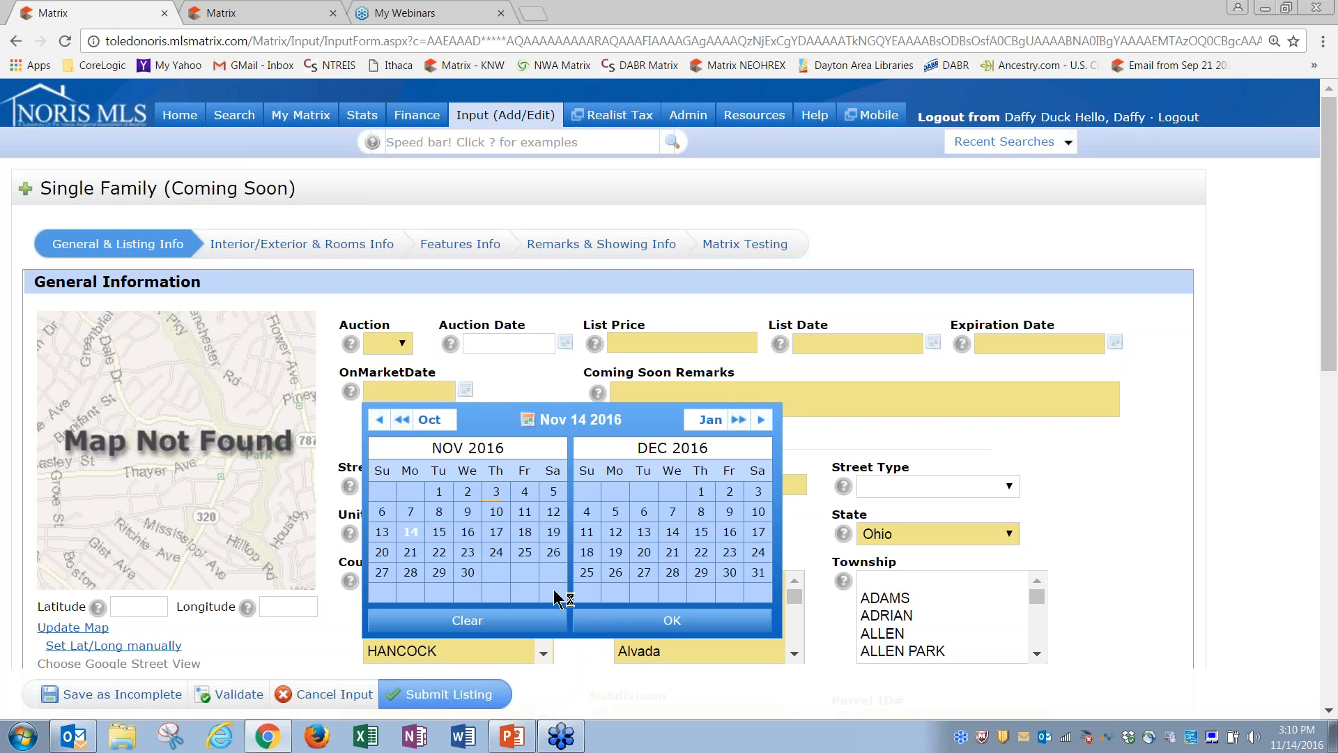
click(622, 622)
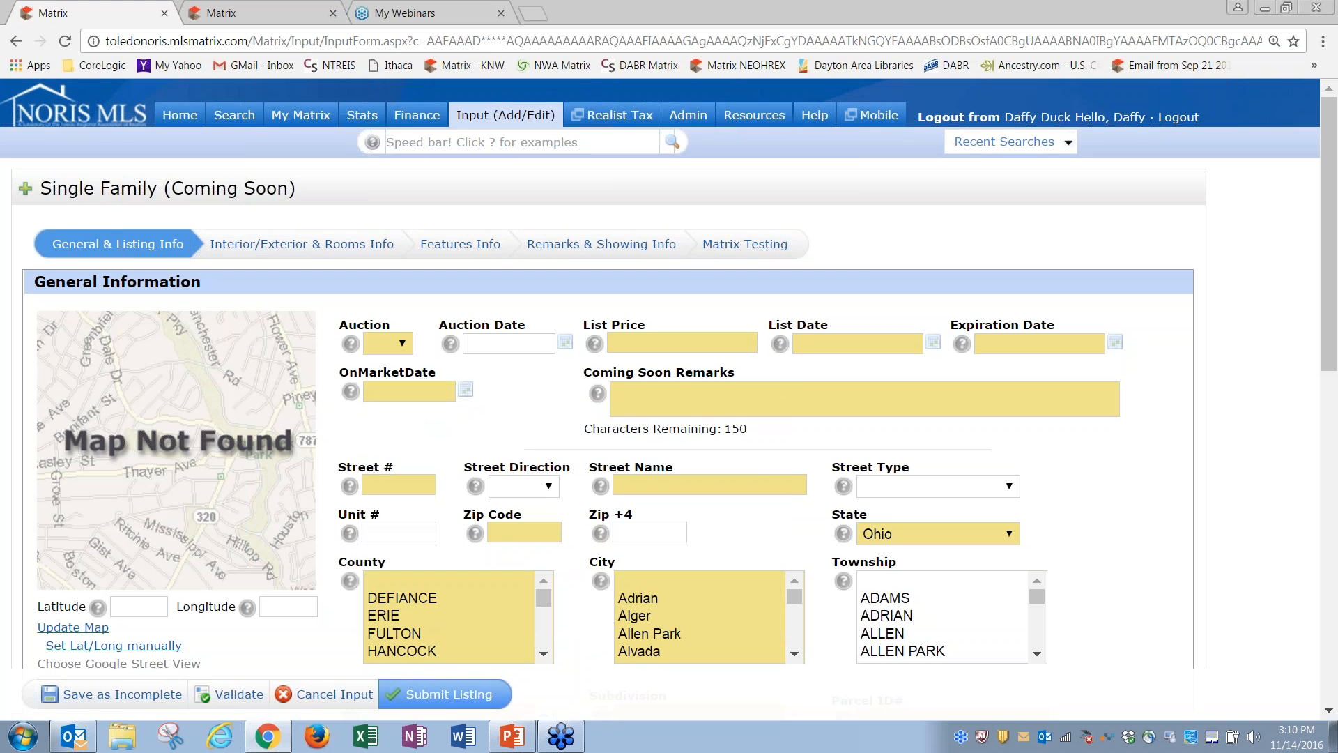
click(339, 694)
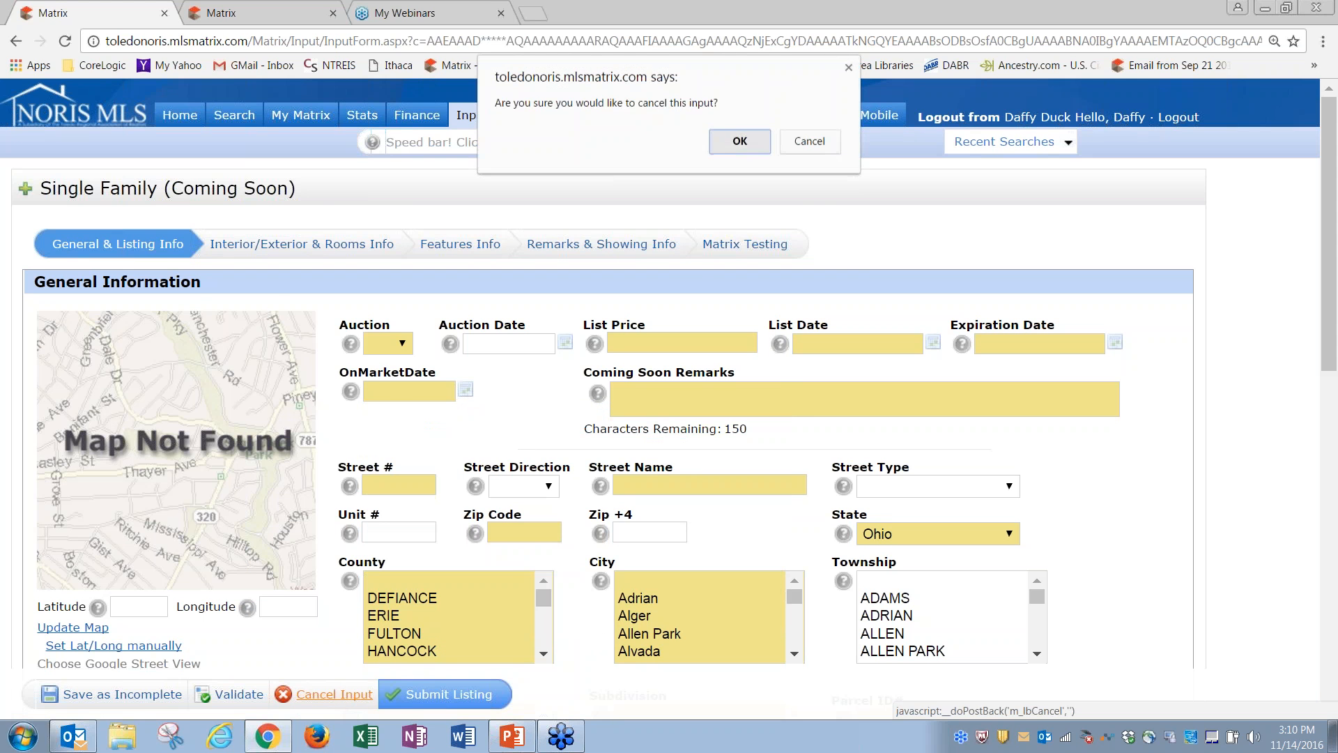
Step: Confirm cancelling the Coming Soon input and select the regular Single Family form instead
click(738, 140)
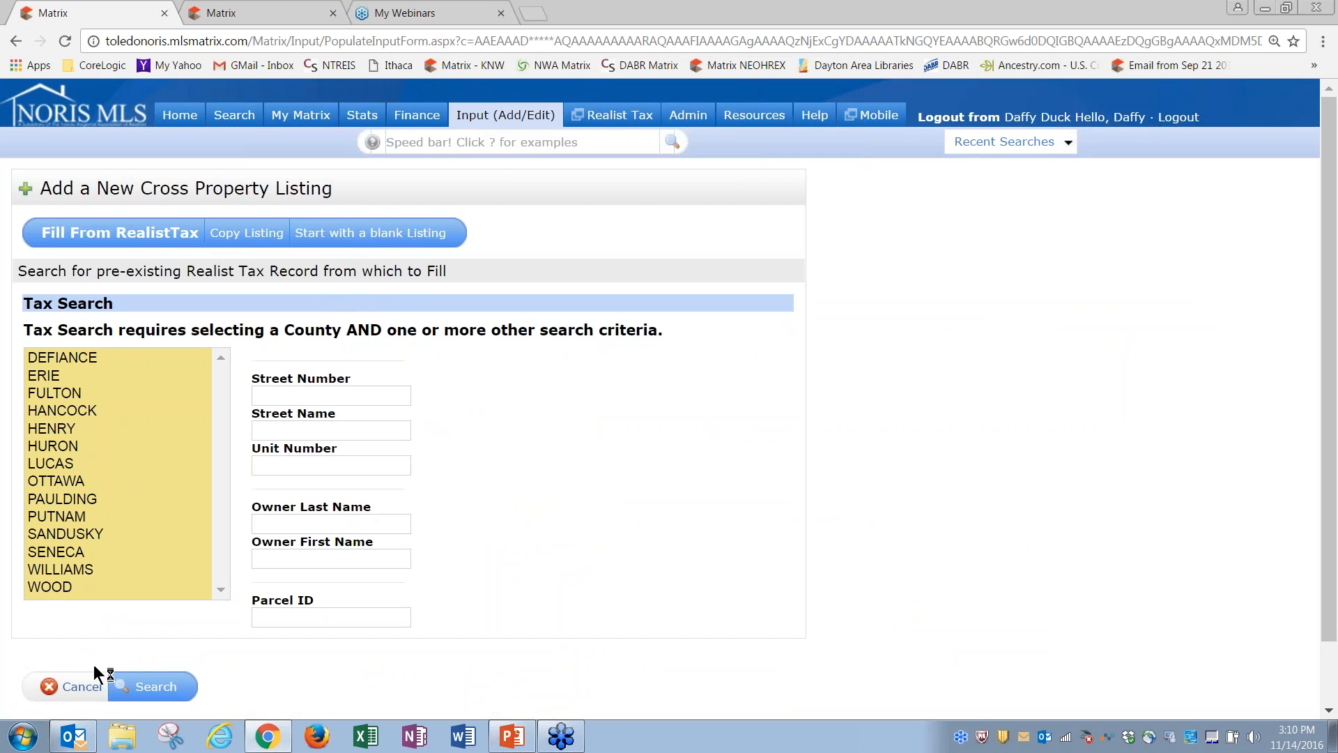
click(82, 687)
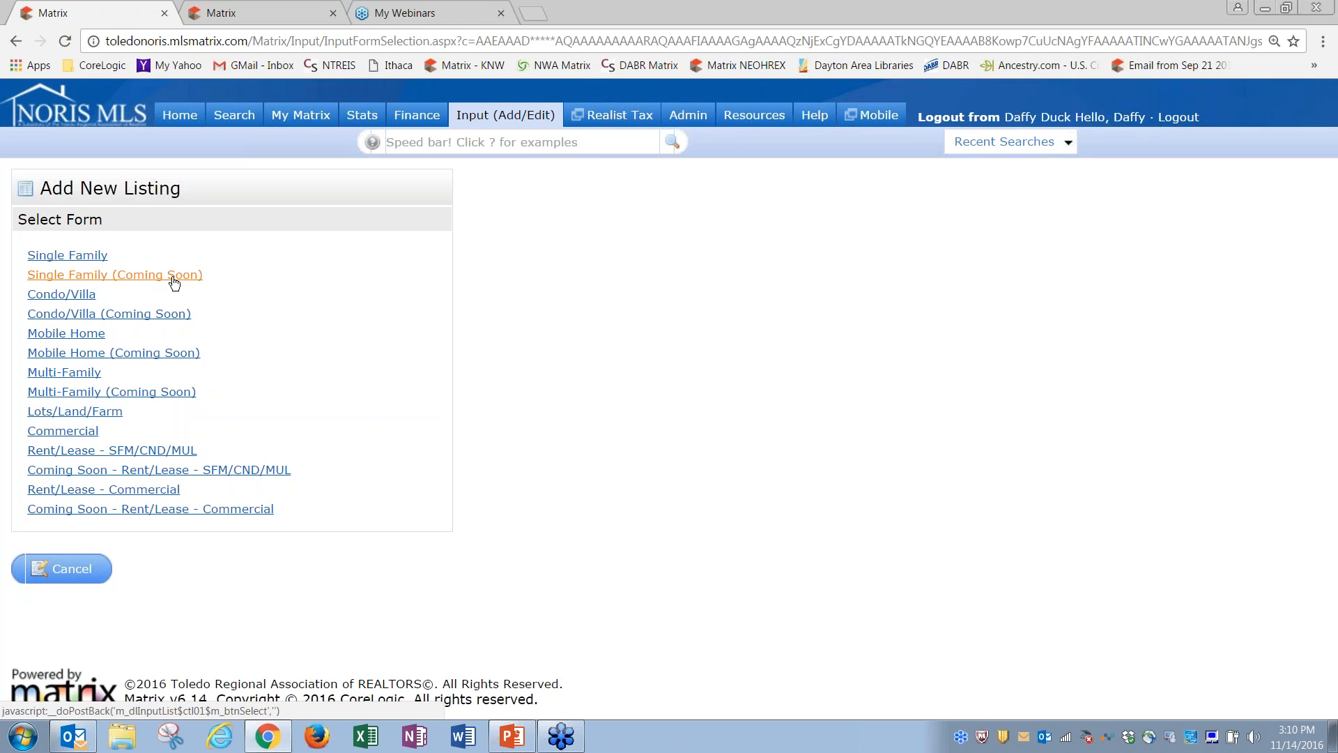
click(83, 263)
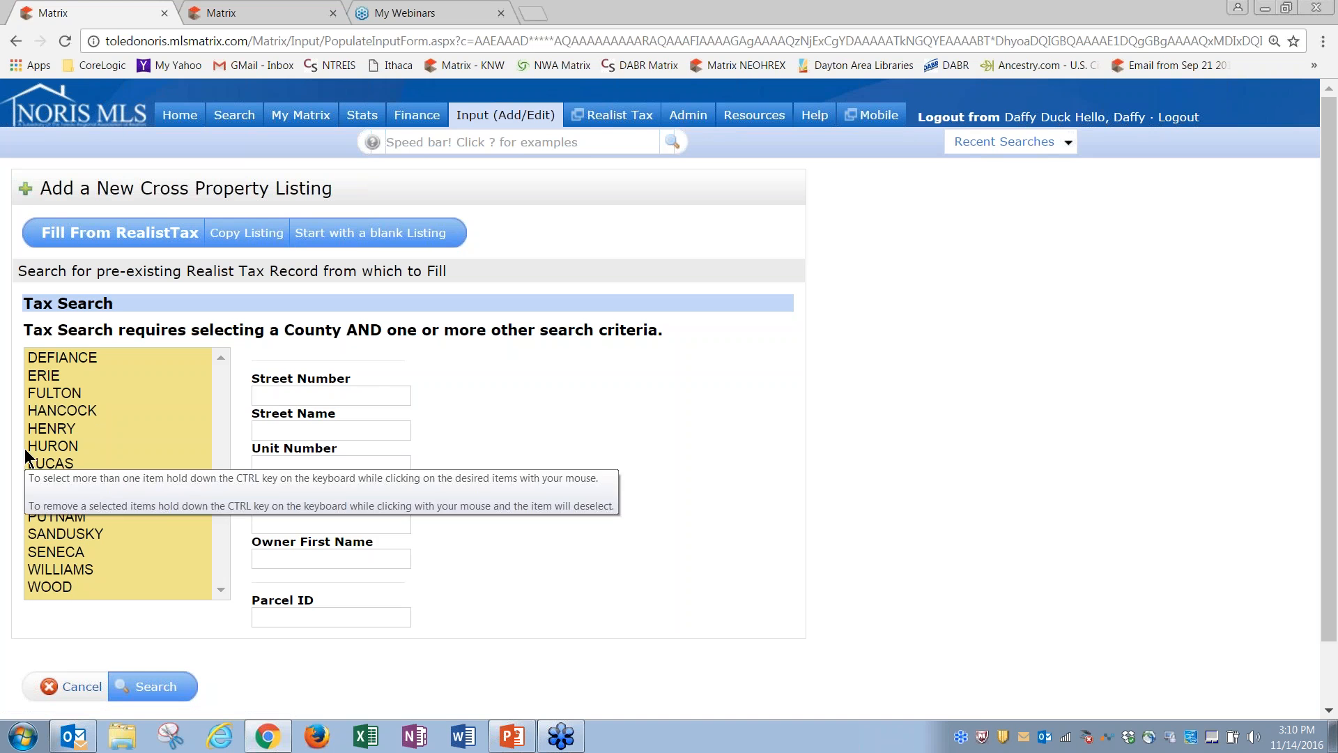
click(50, 463)
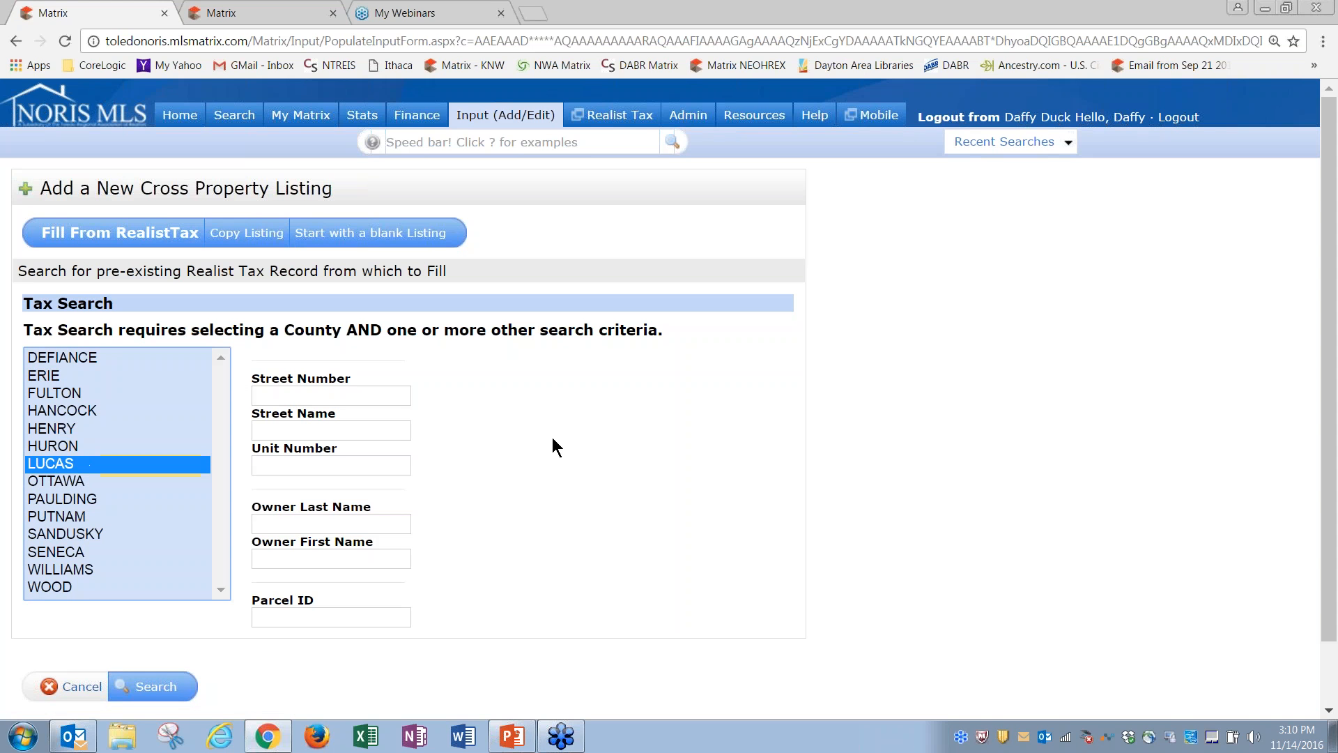
click(350, 395)
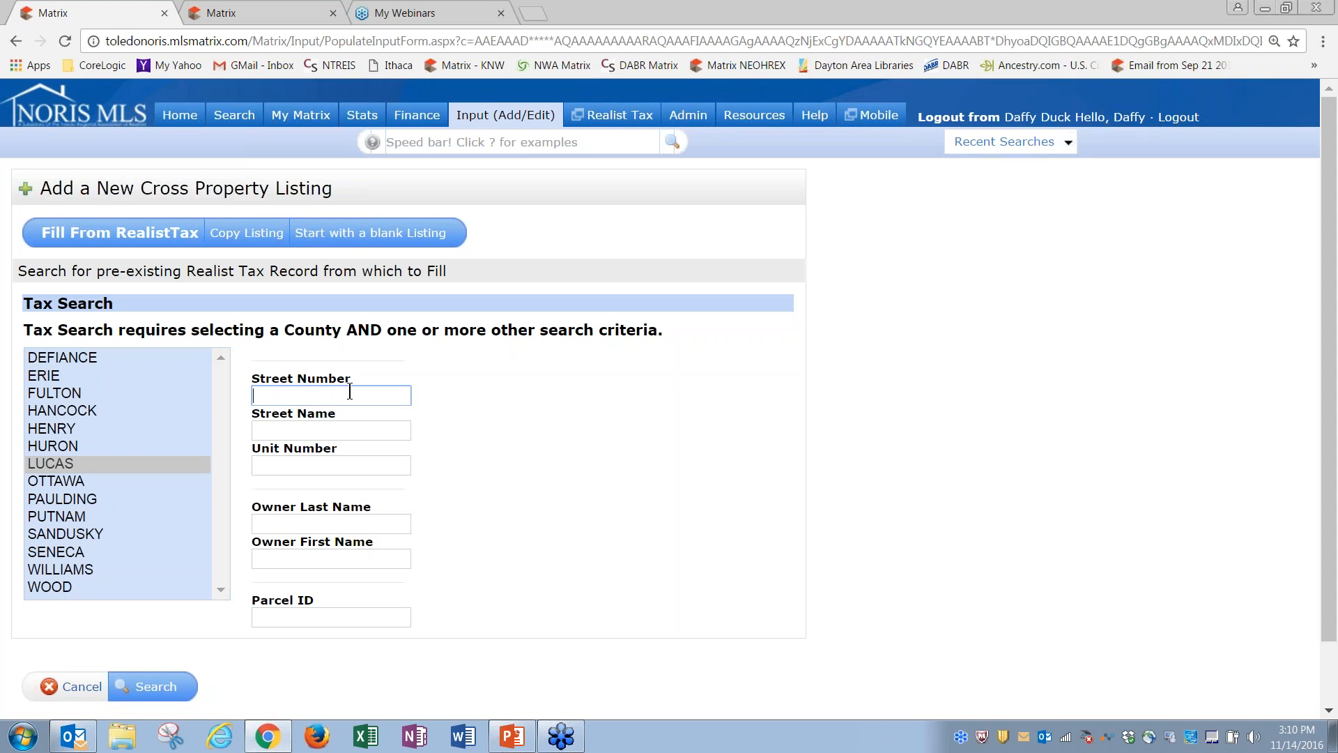
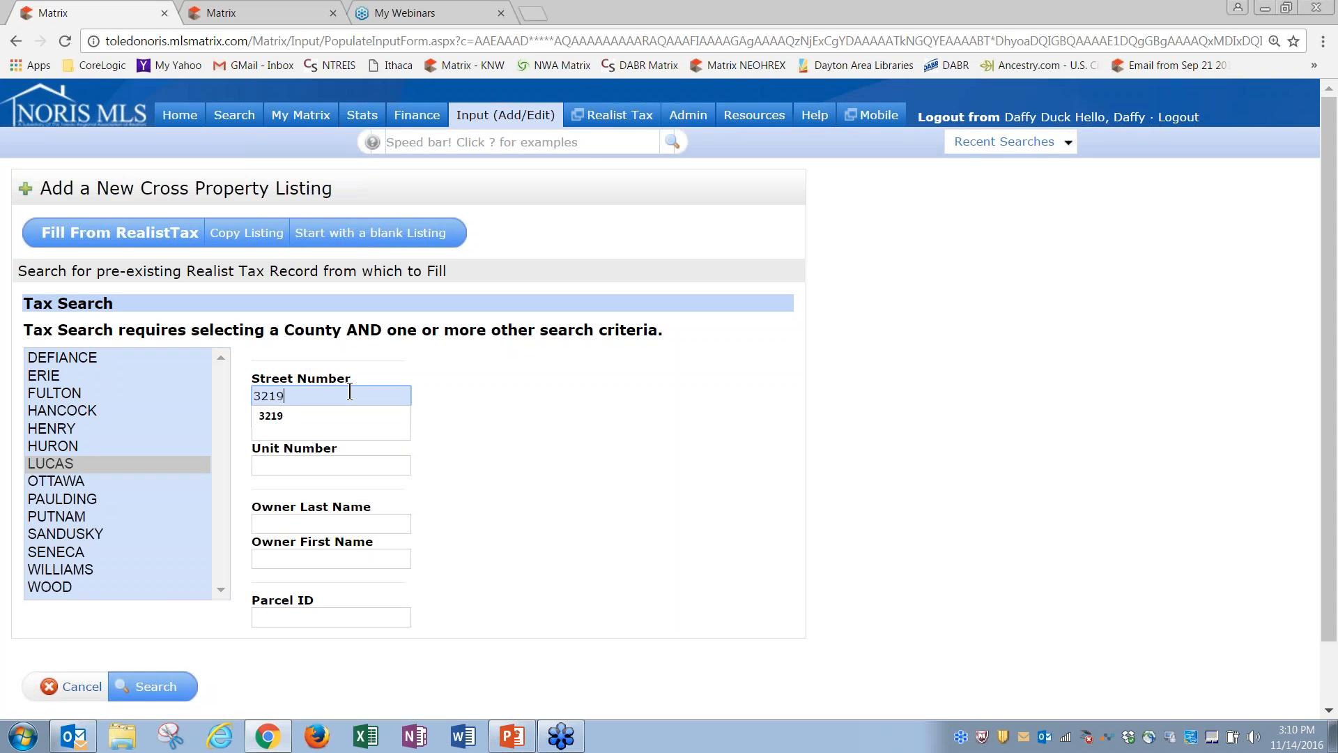
key(Tab)
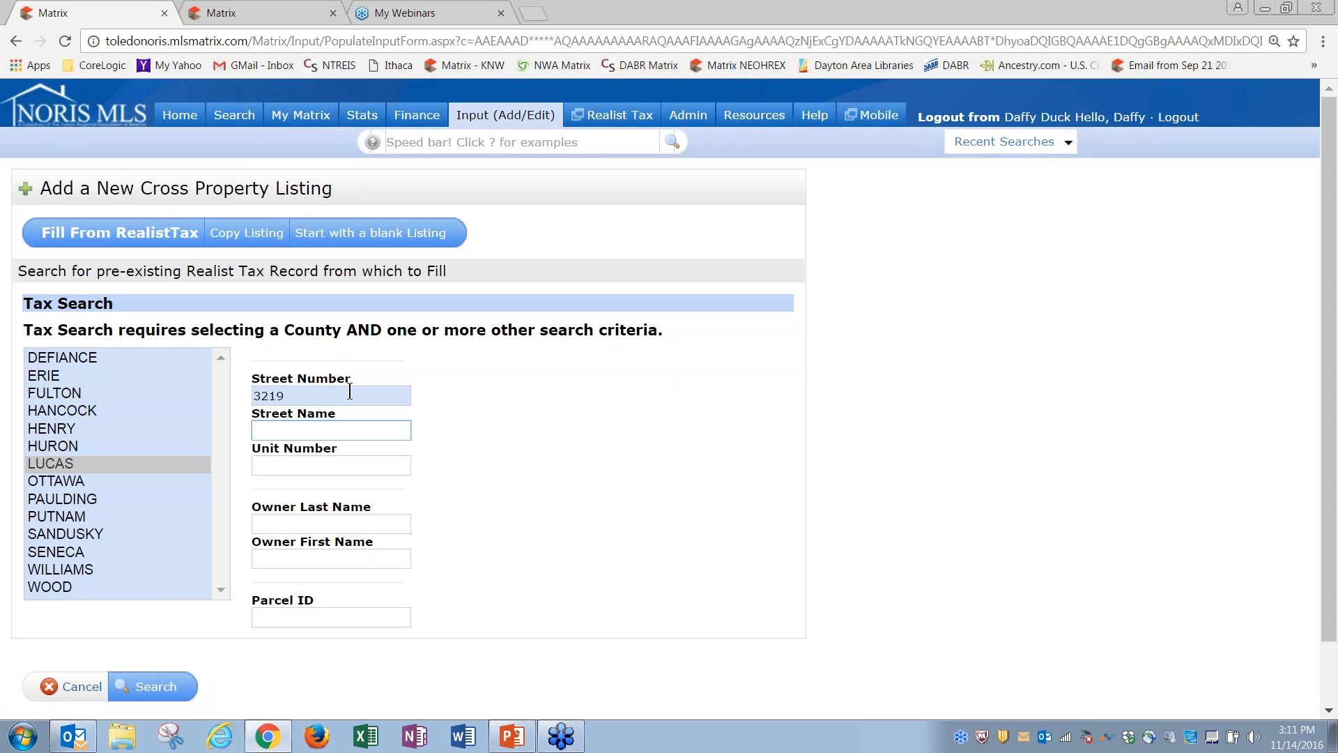
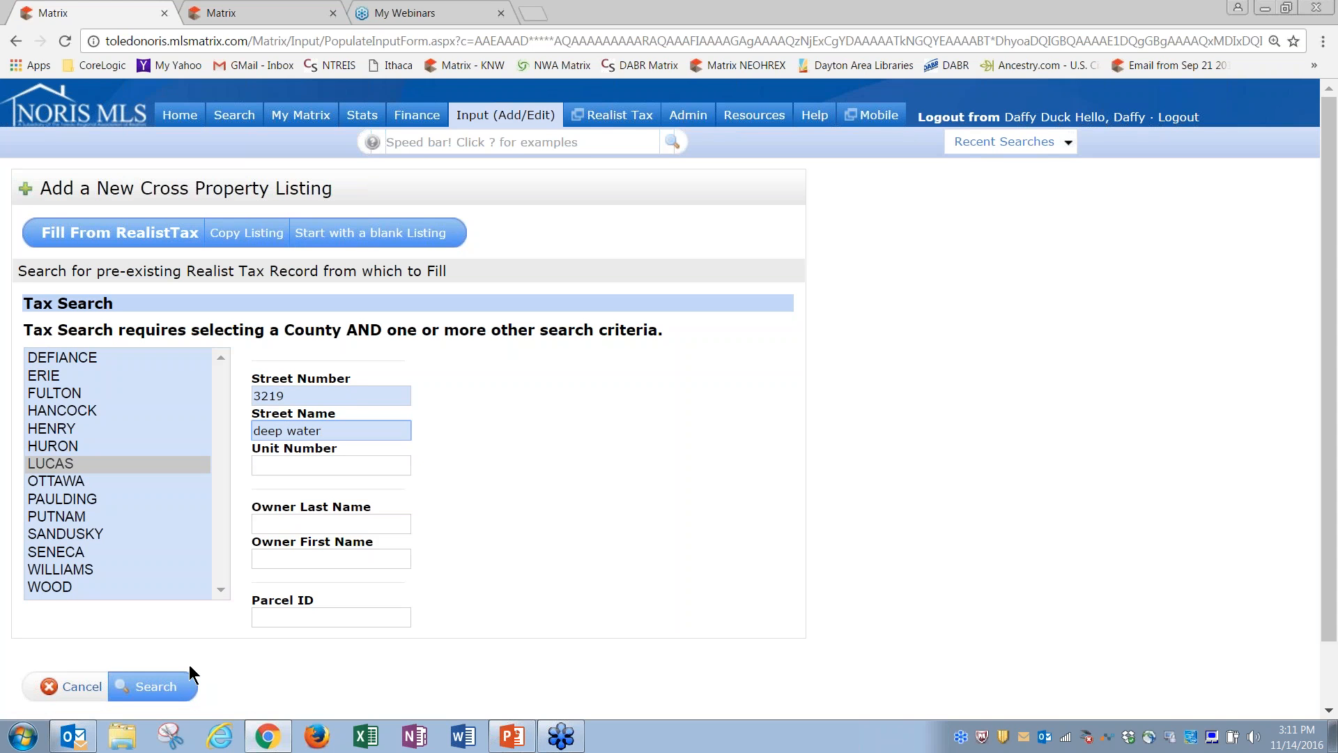
click(159, 690)
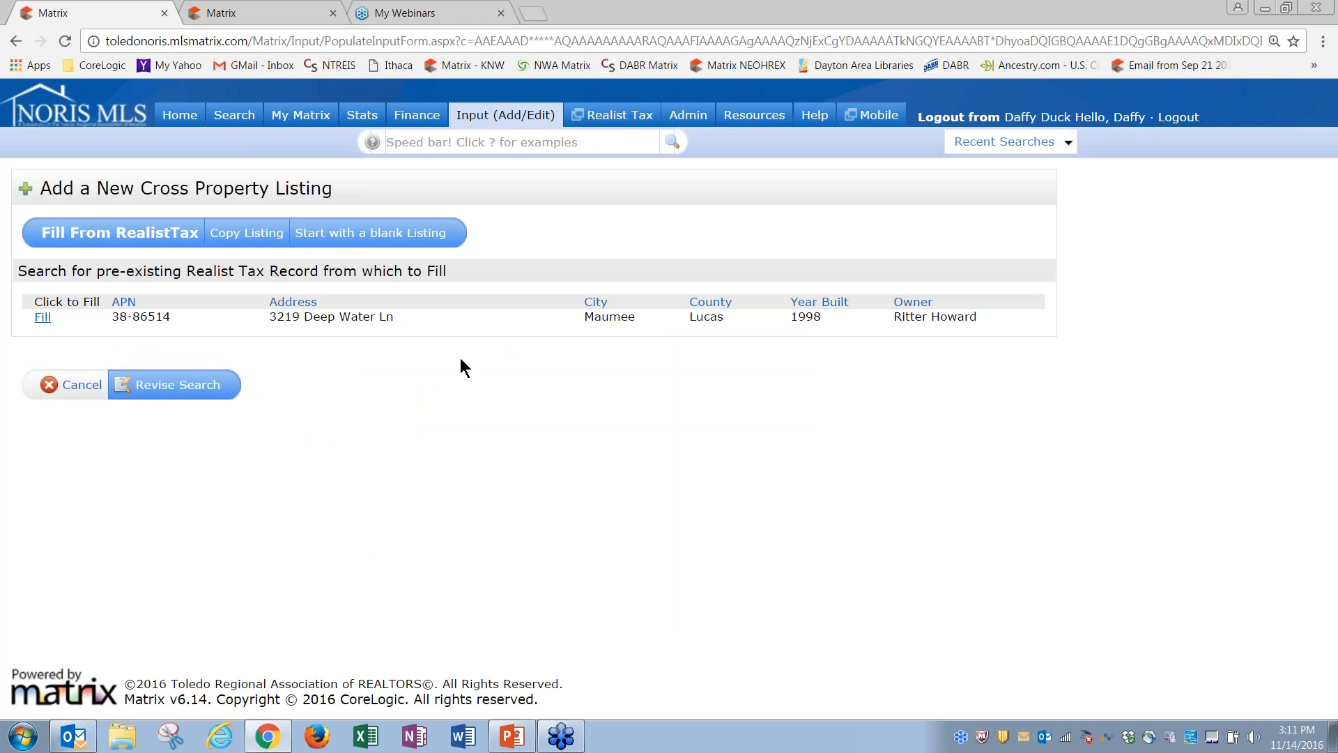
click(42, 319)
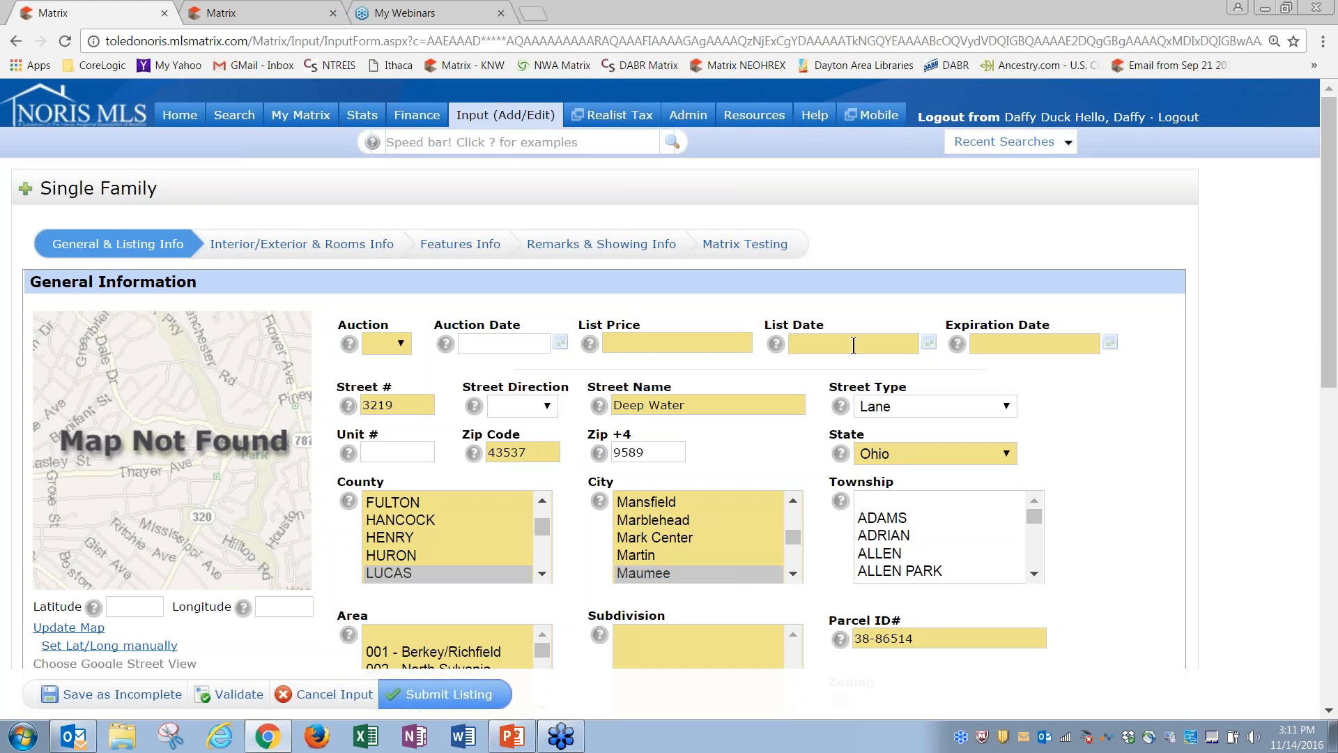
mouse_move(1331, 335)
mouse_down()
mouse_move(1329, 516)
mouse_move(1335, 324)
mouse_up()
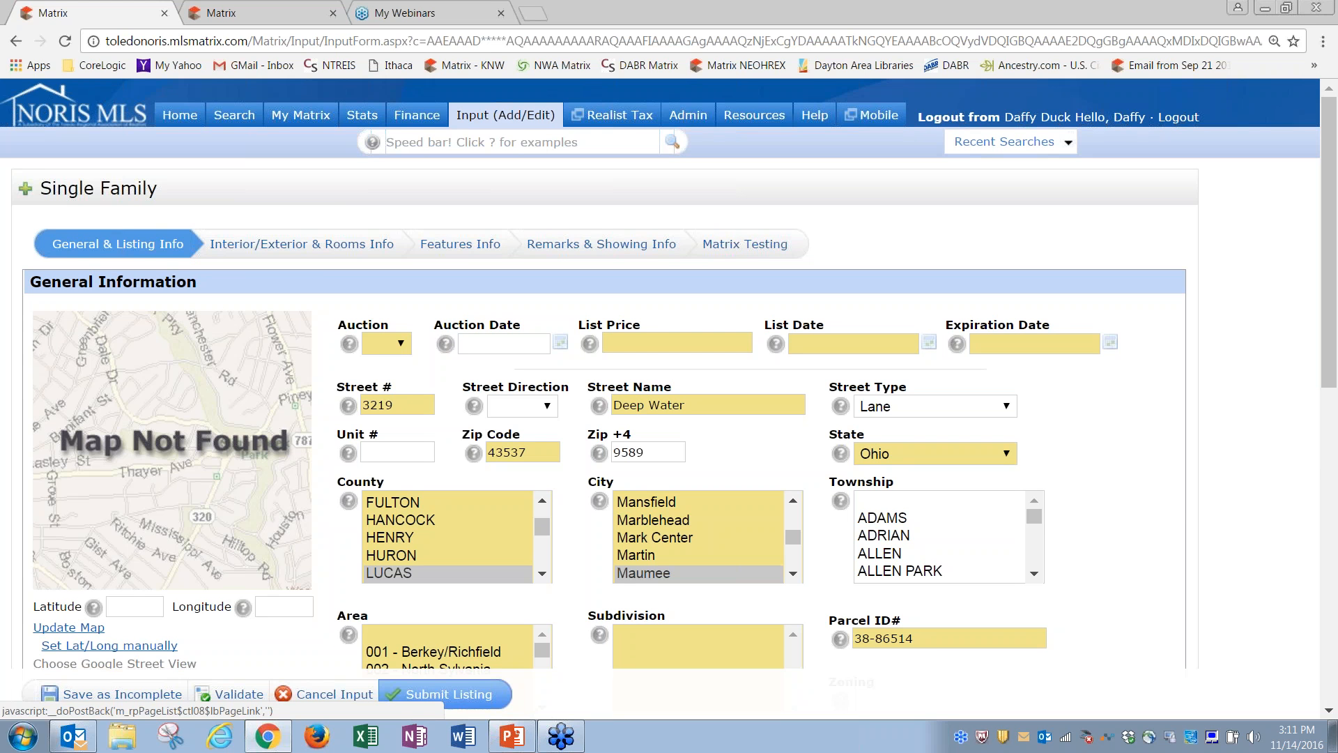
scroll(1331, 379, down, 2)
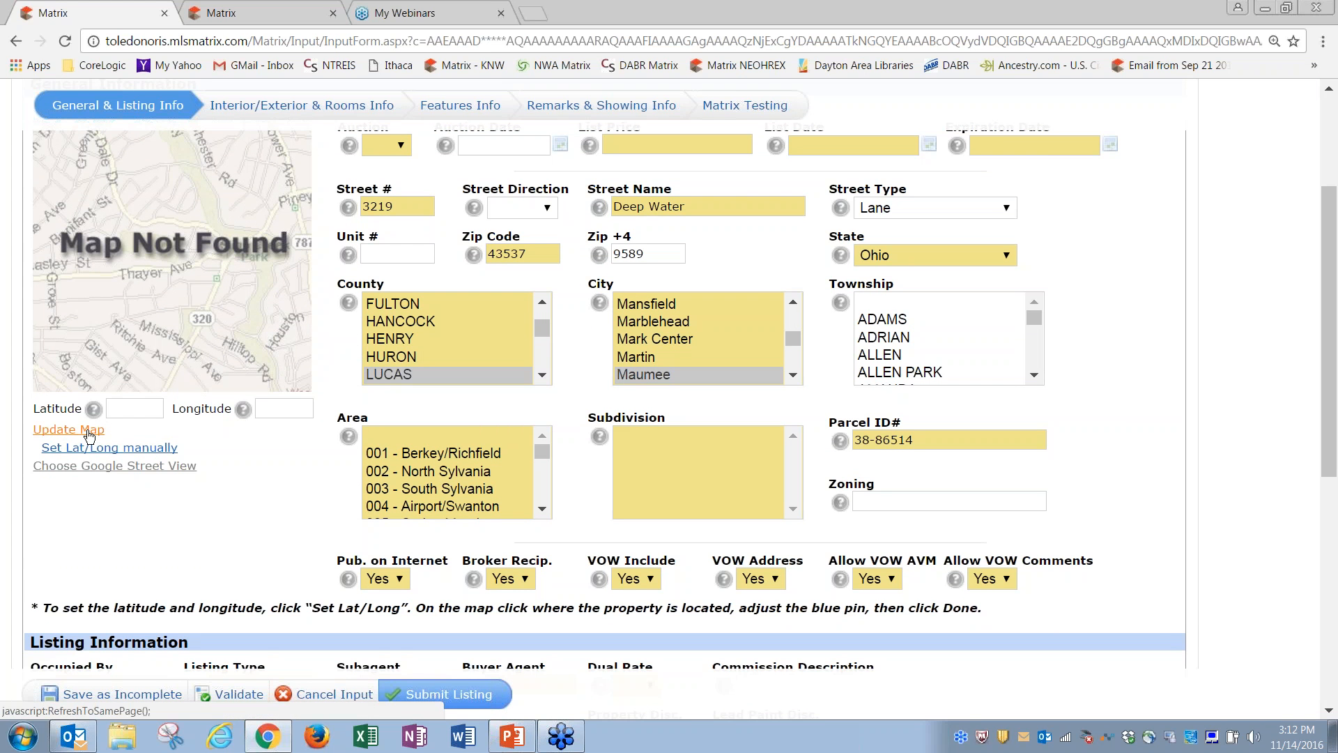
Step: Update the map to fill latitude 41.58236 and longitude -83.7323 for the property
click(76, 431)
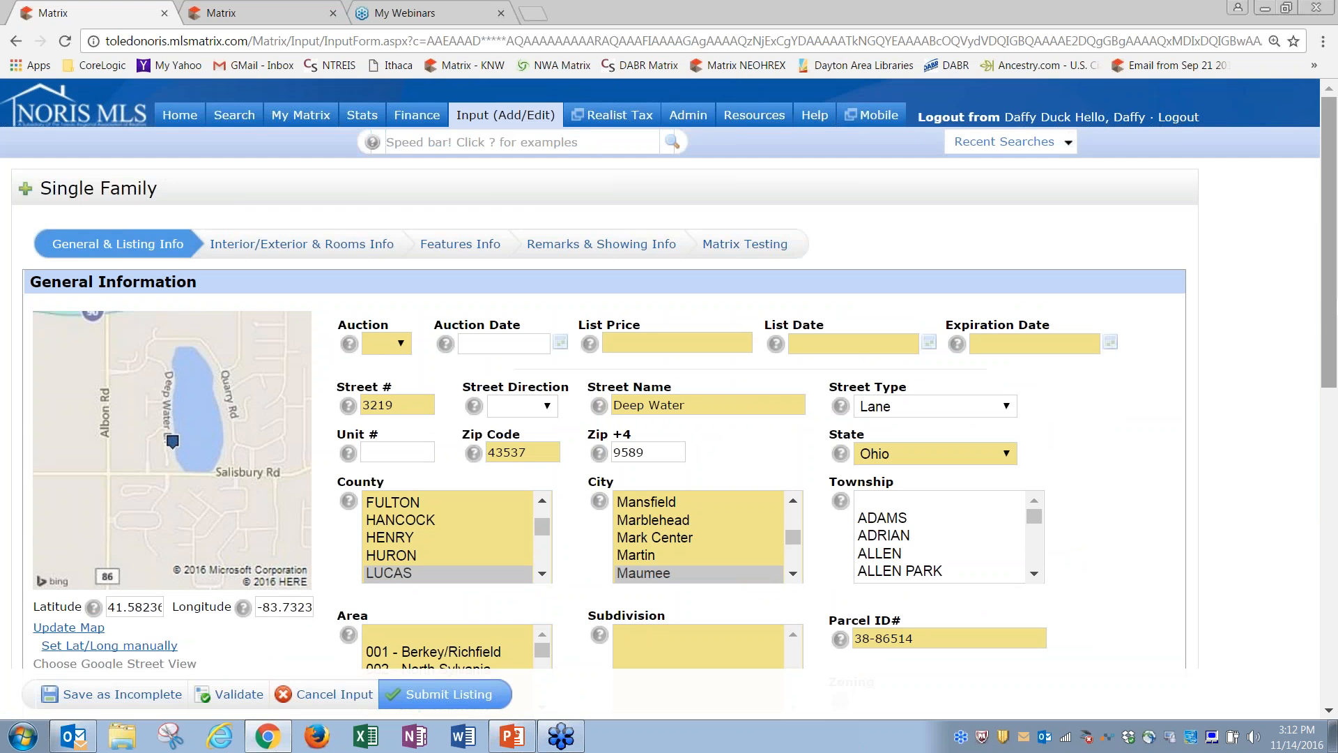
scroll(1335, 301, down, 2)
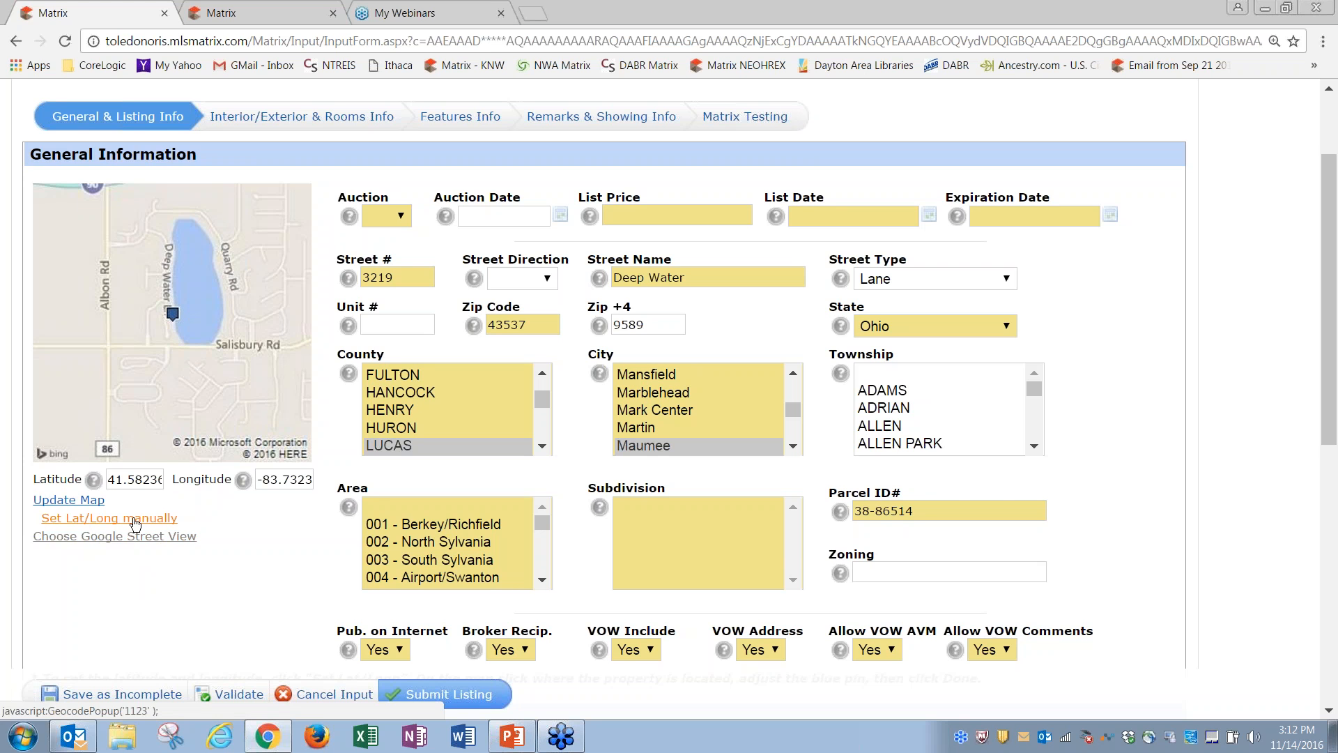
click(135, 524)
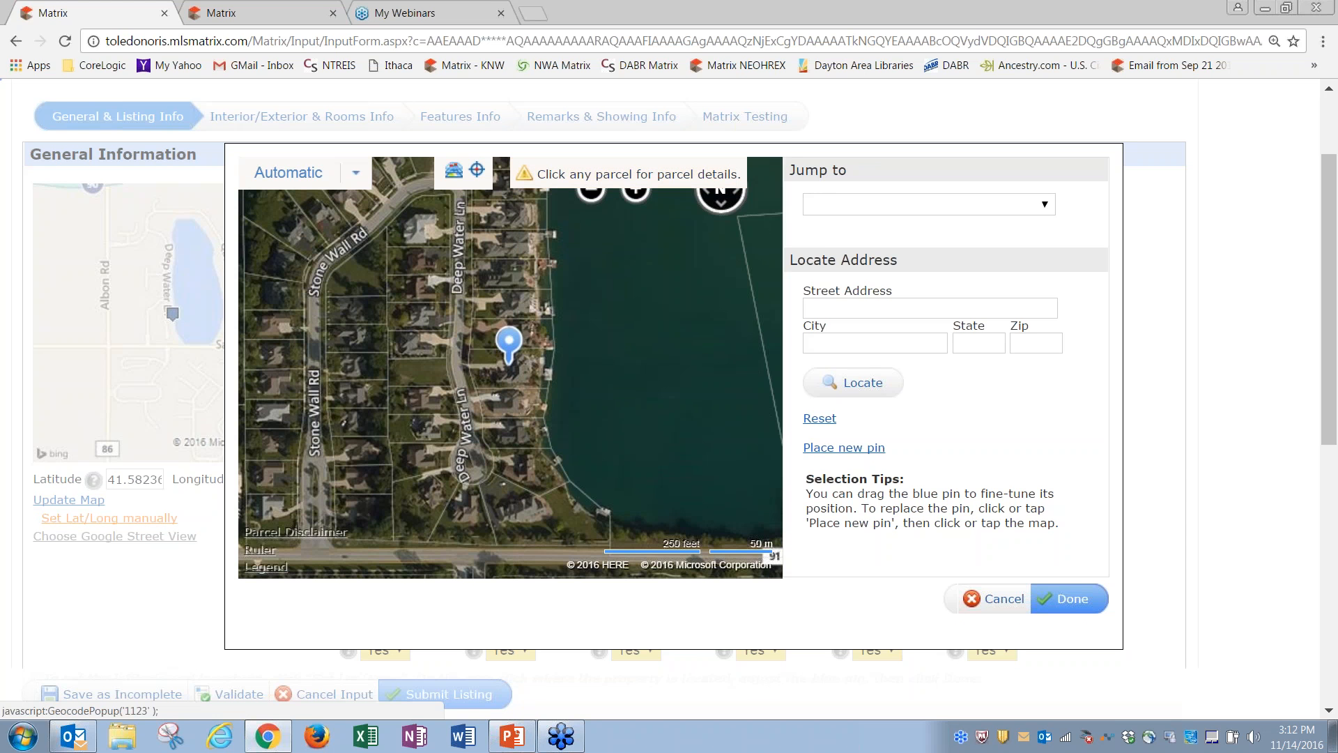
click(523, 373)
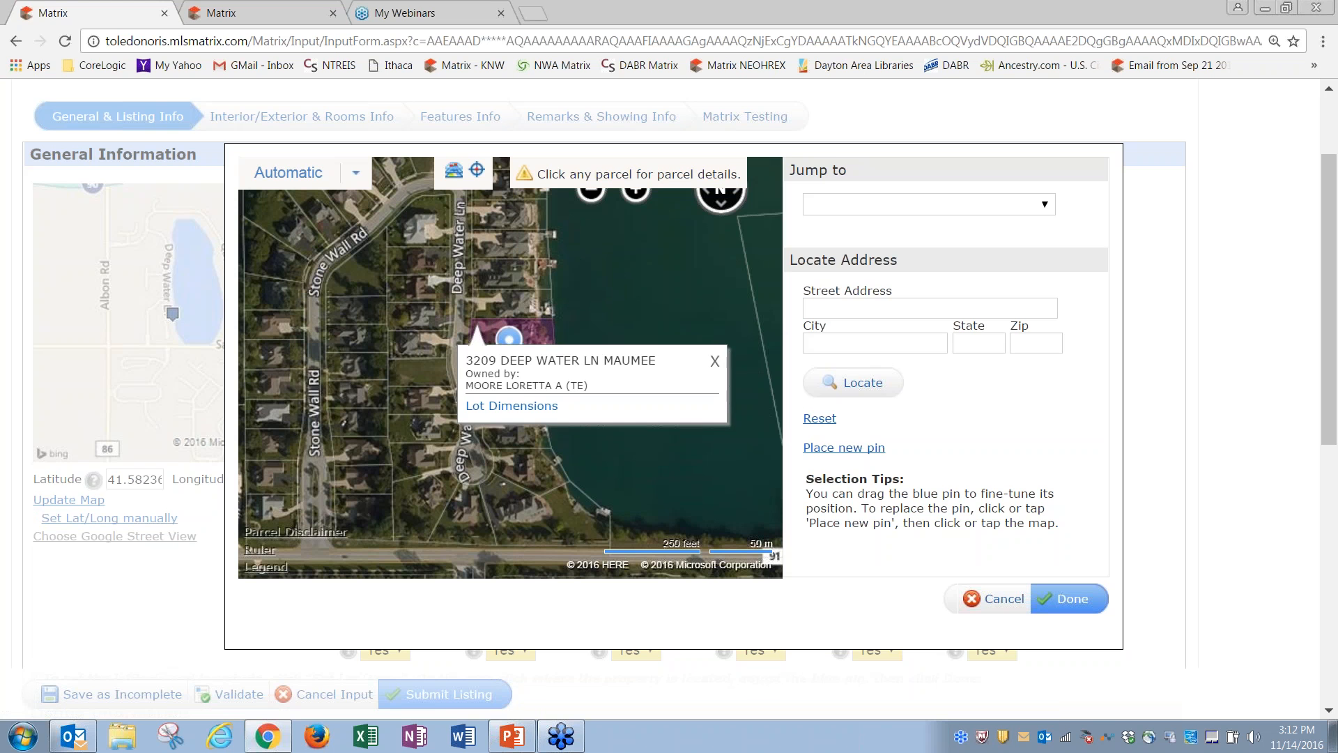
click(482, 305)
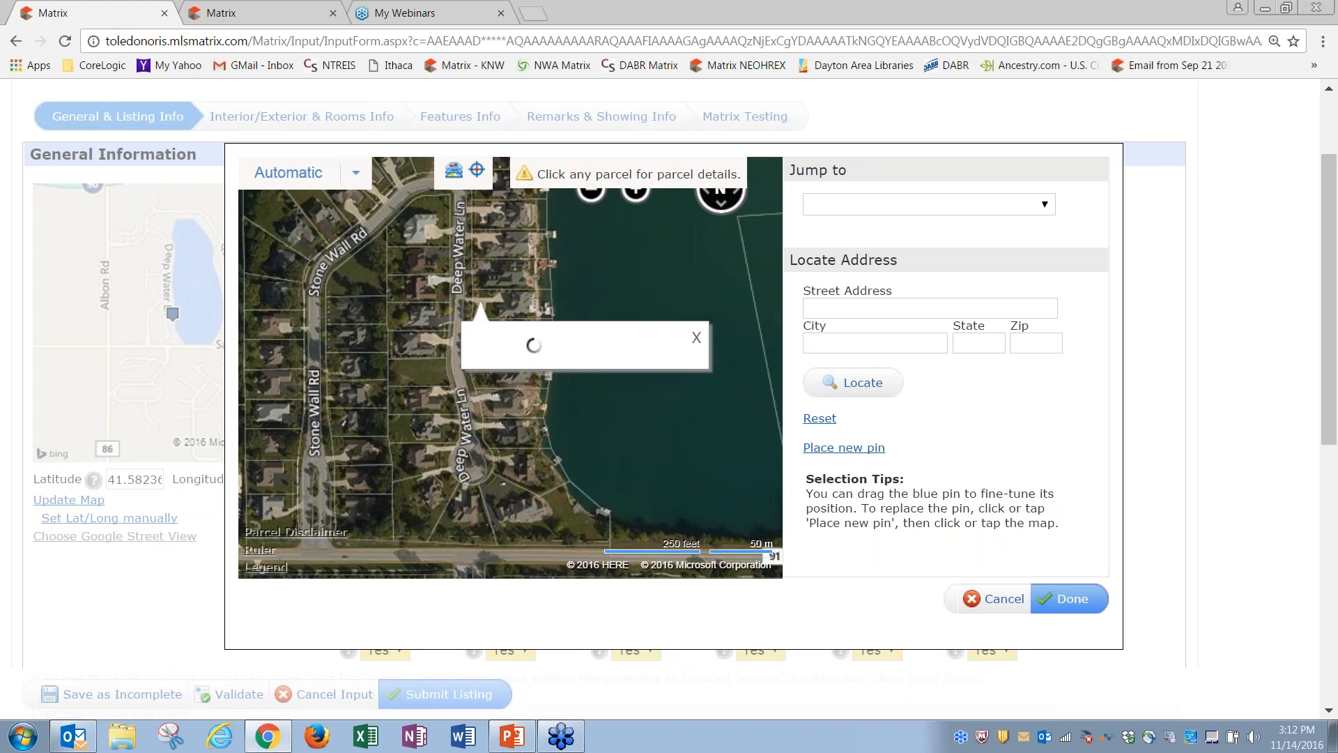
click(488, 274)
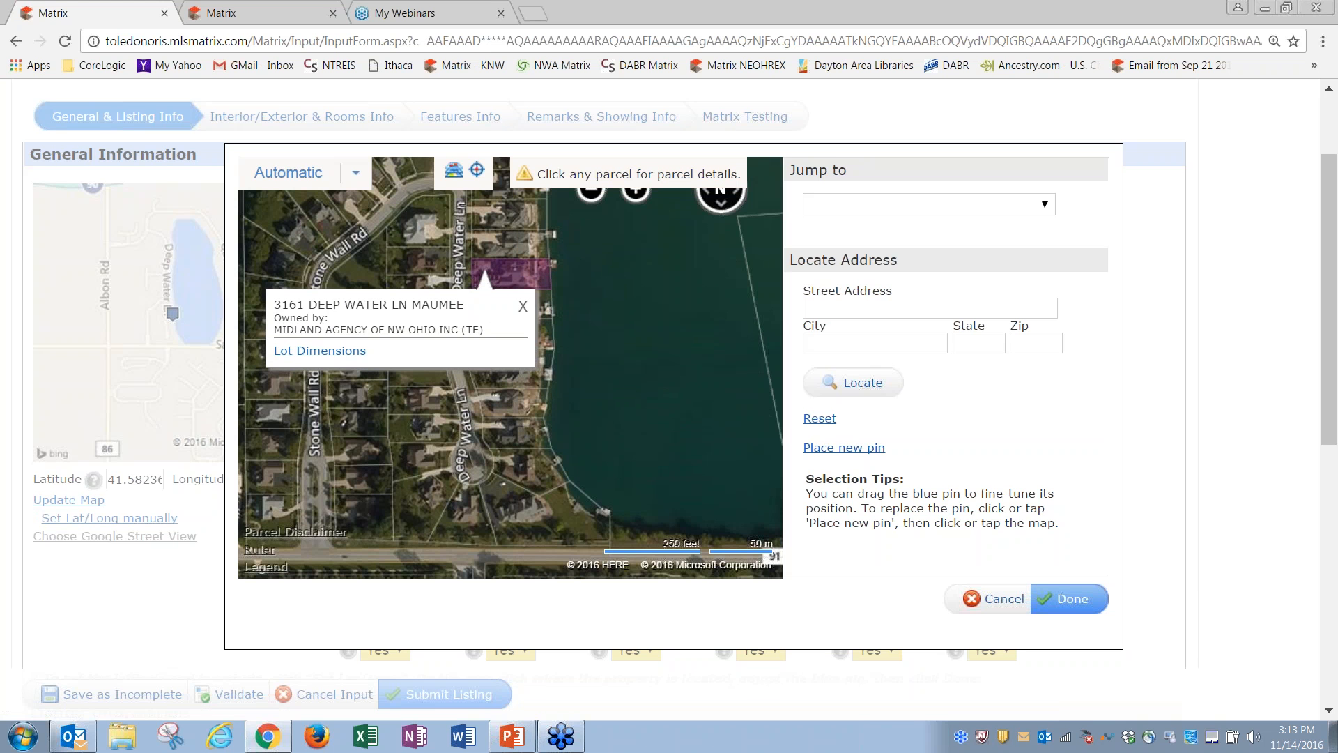
click(523, 306)
click(519, 375)
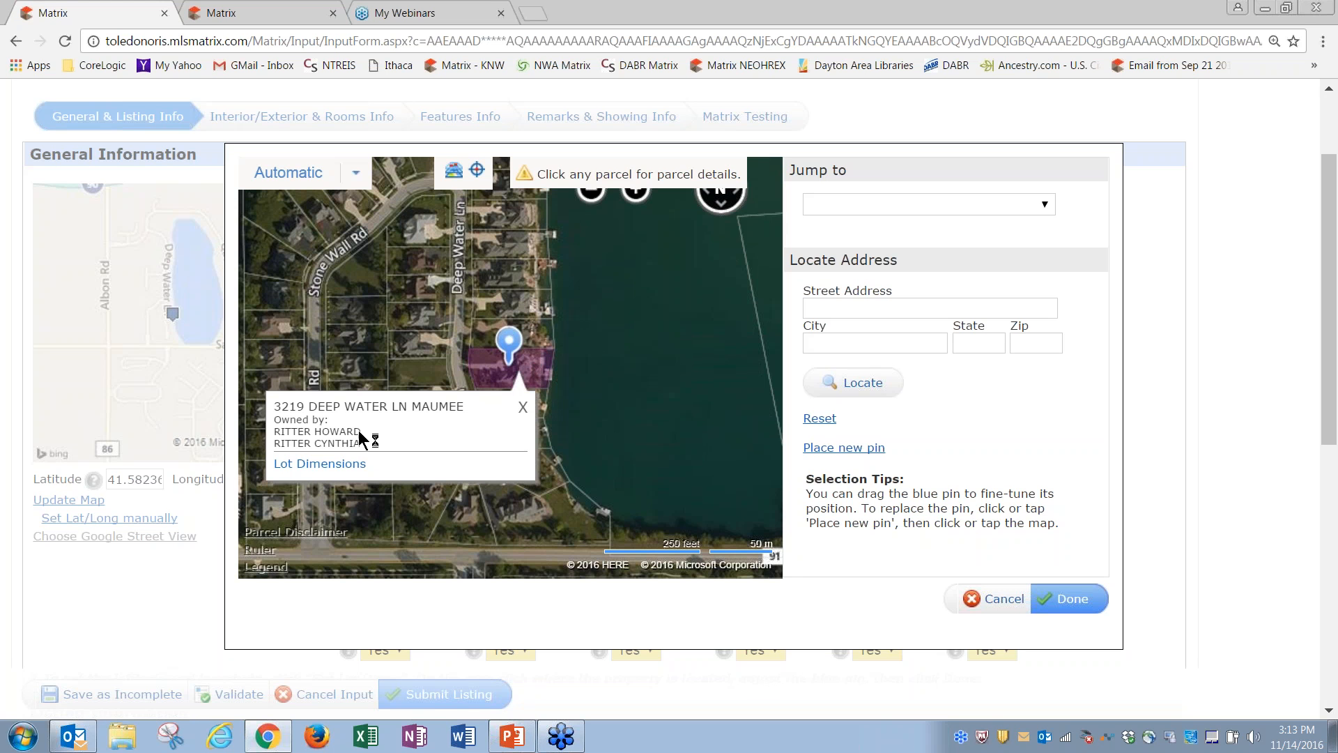
click(523, 408)
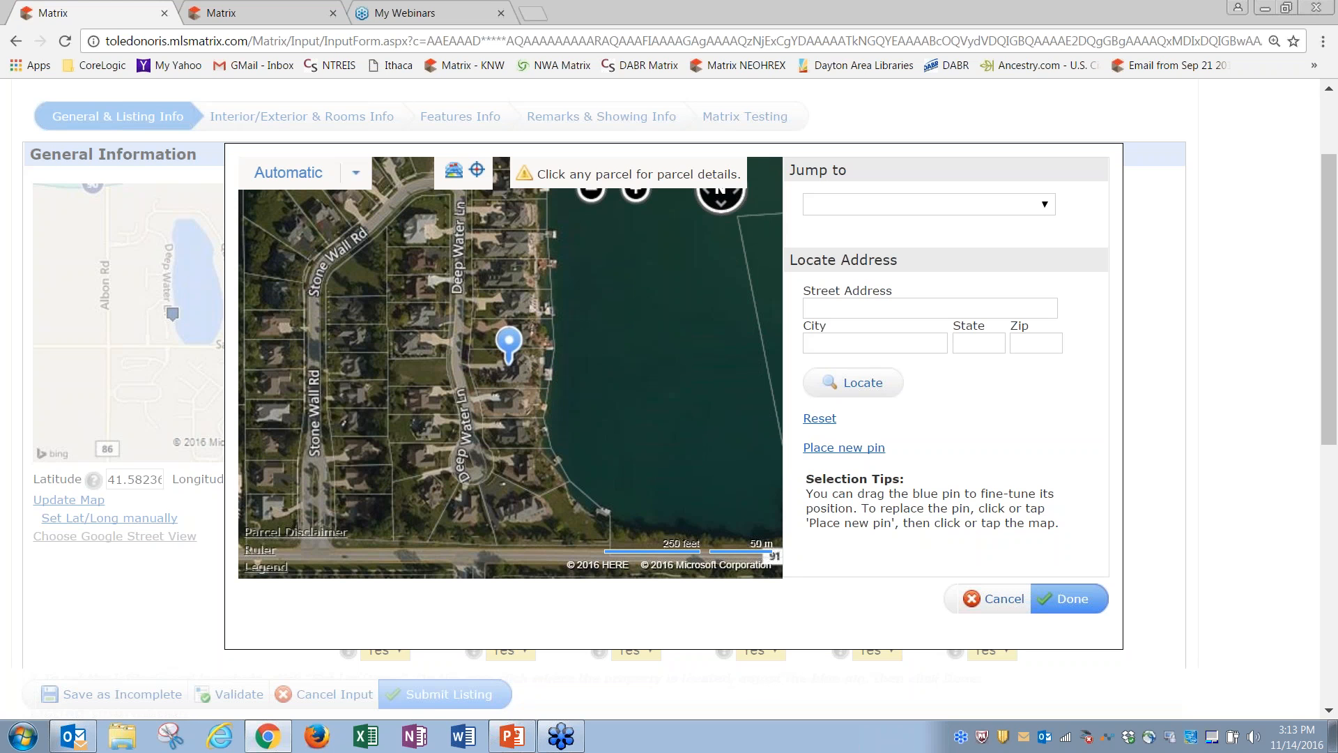
drag(511, 341, 428, 241)
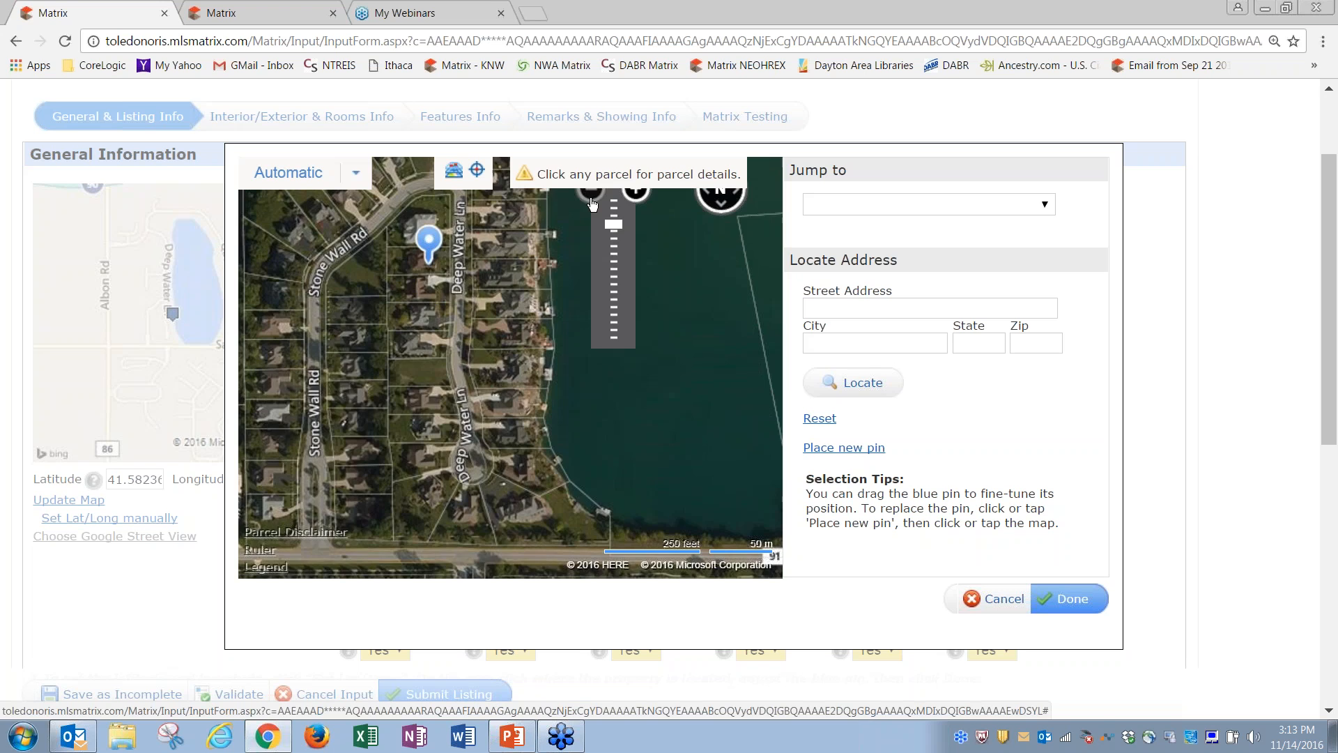
click(593, 204)
drag(665, 359, 356, 435)
drag(397, 306, 506, 482)
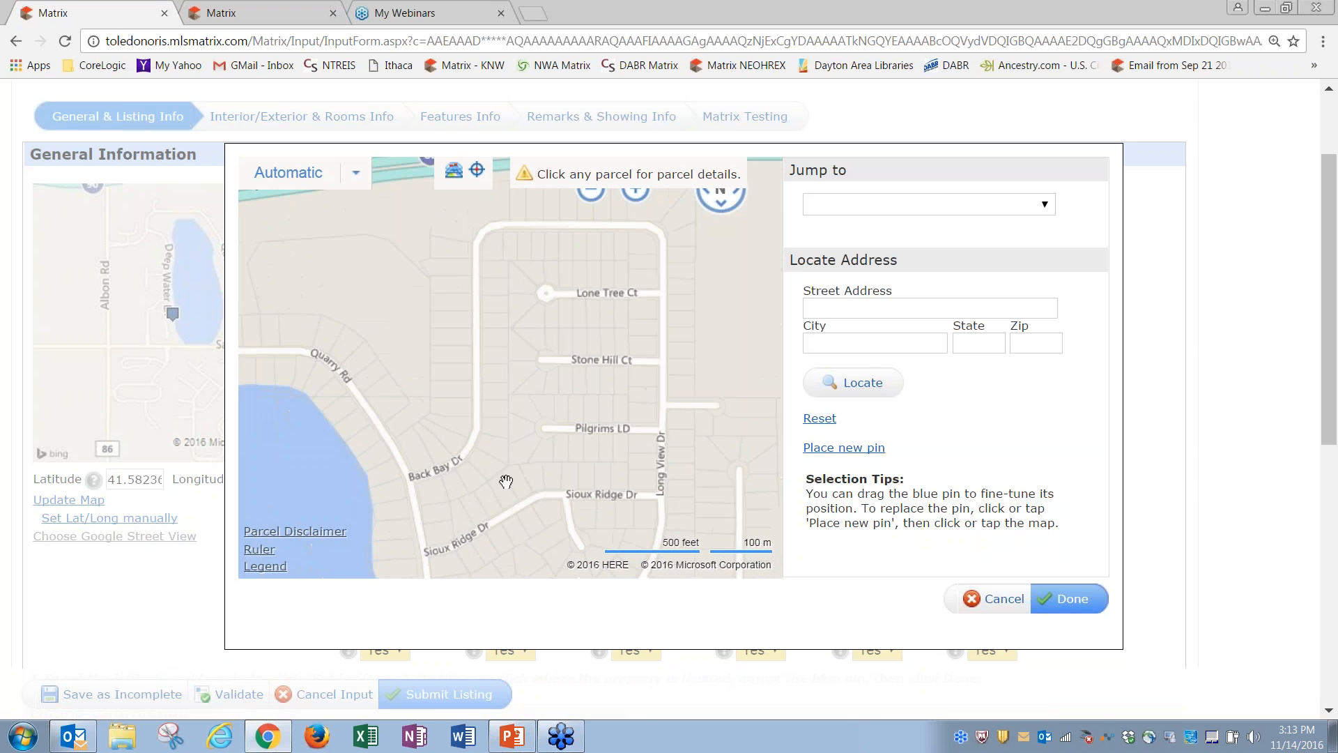
drag(607, 346, 429, 413)
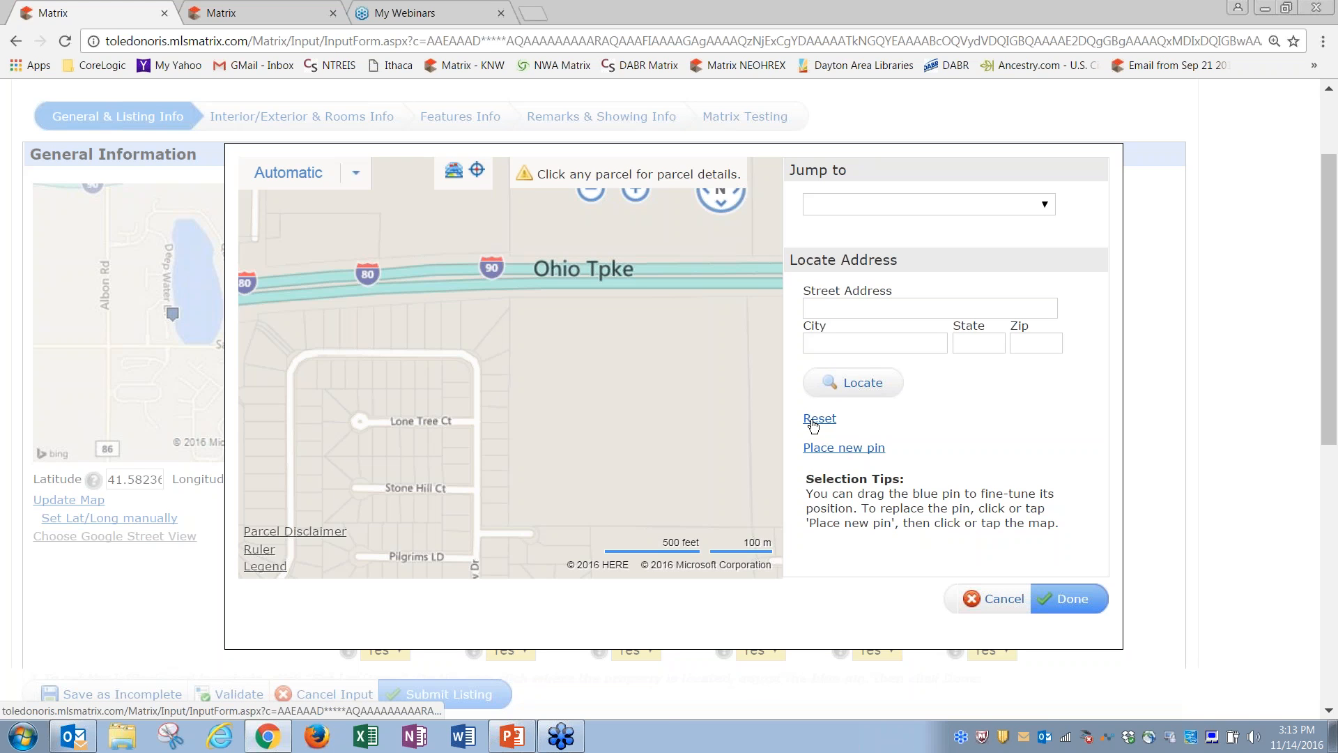
click(437, 402)
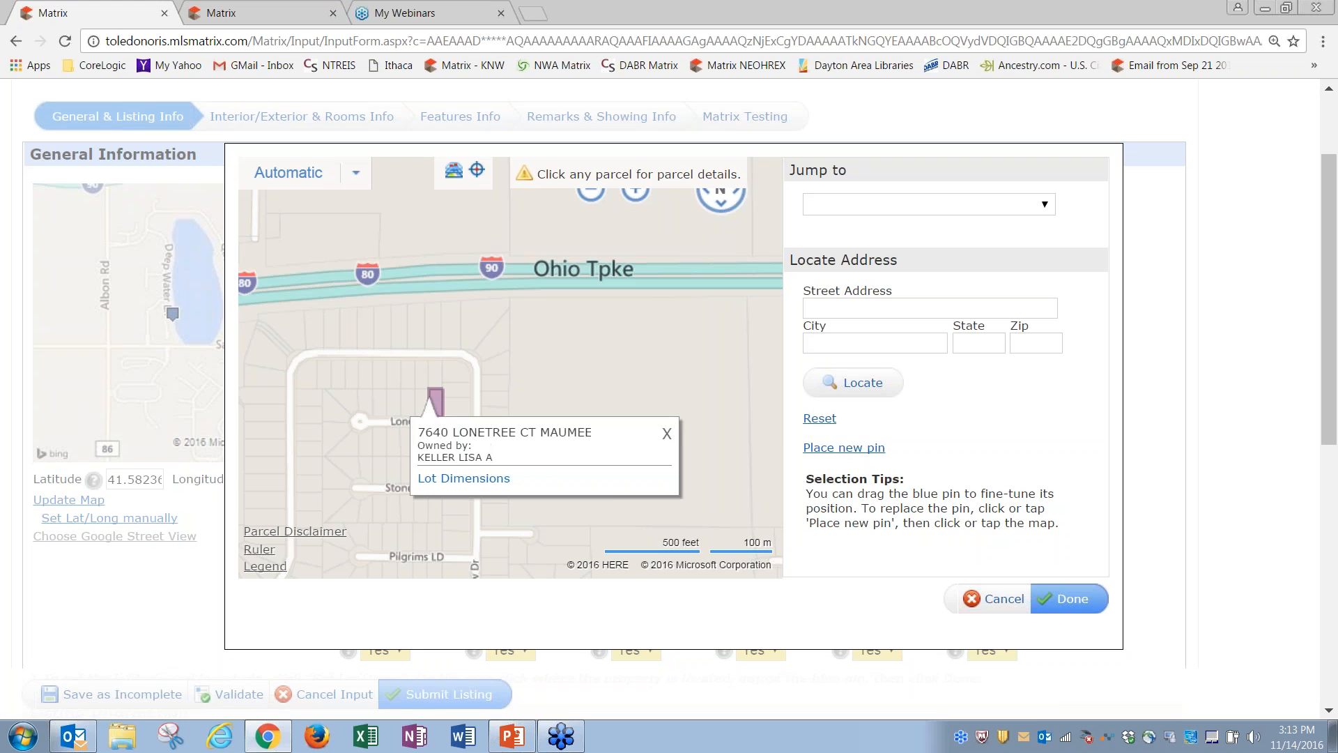
click(669, 435)
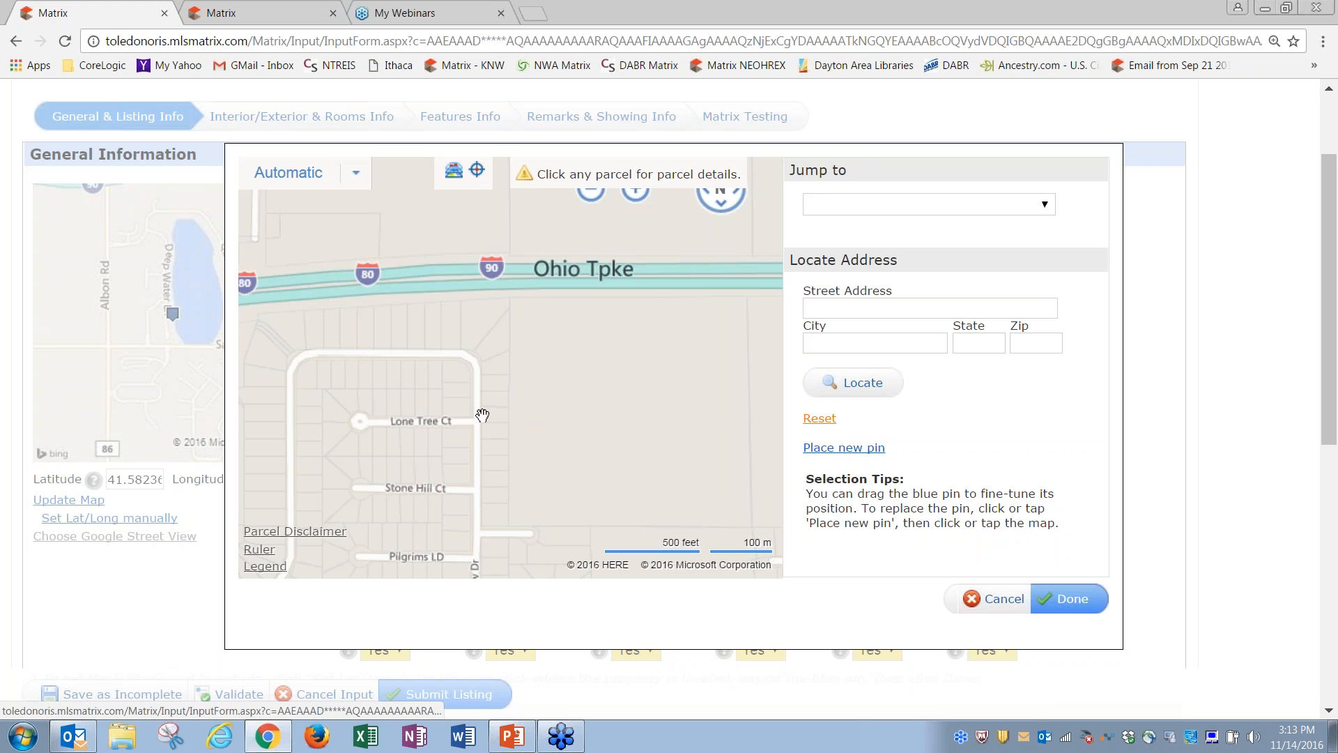
click(433, 408)
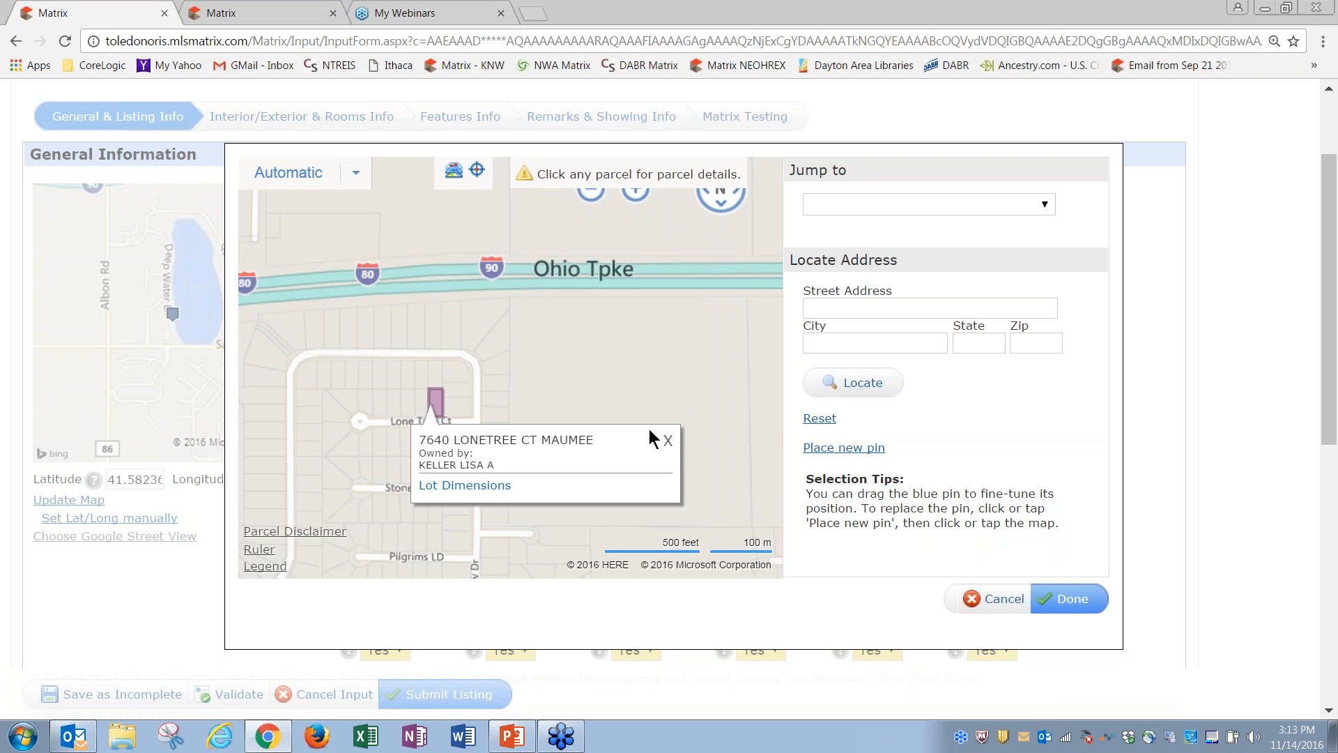
click(670, 441)
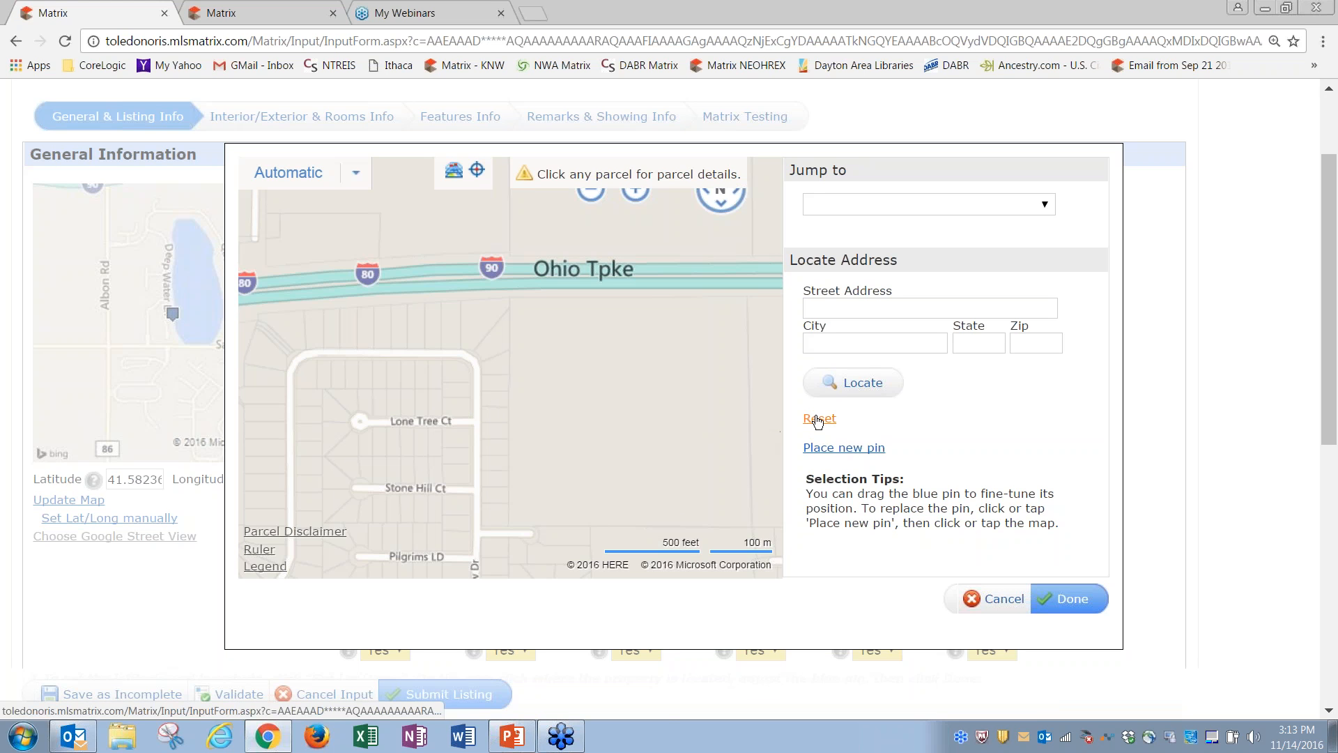
click(844, 450)
click(461, 399)
click(676, 442)
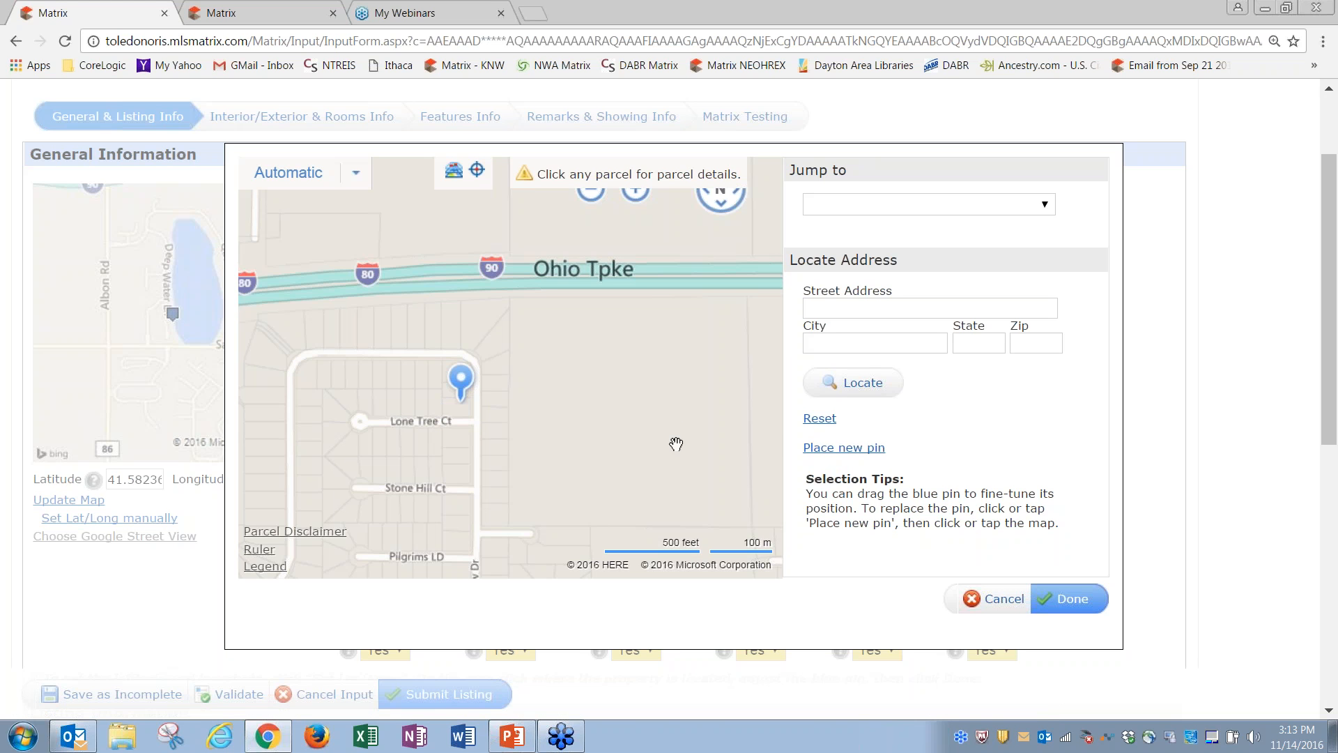
drag(466, 380, 465, 386)
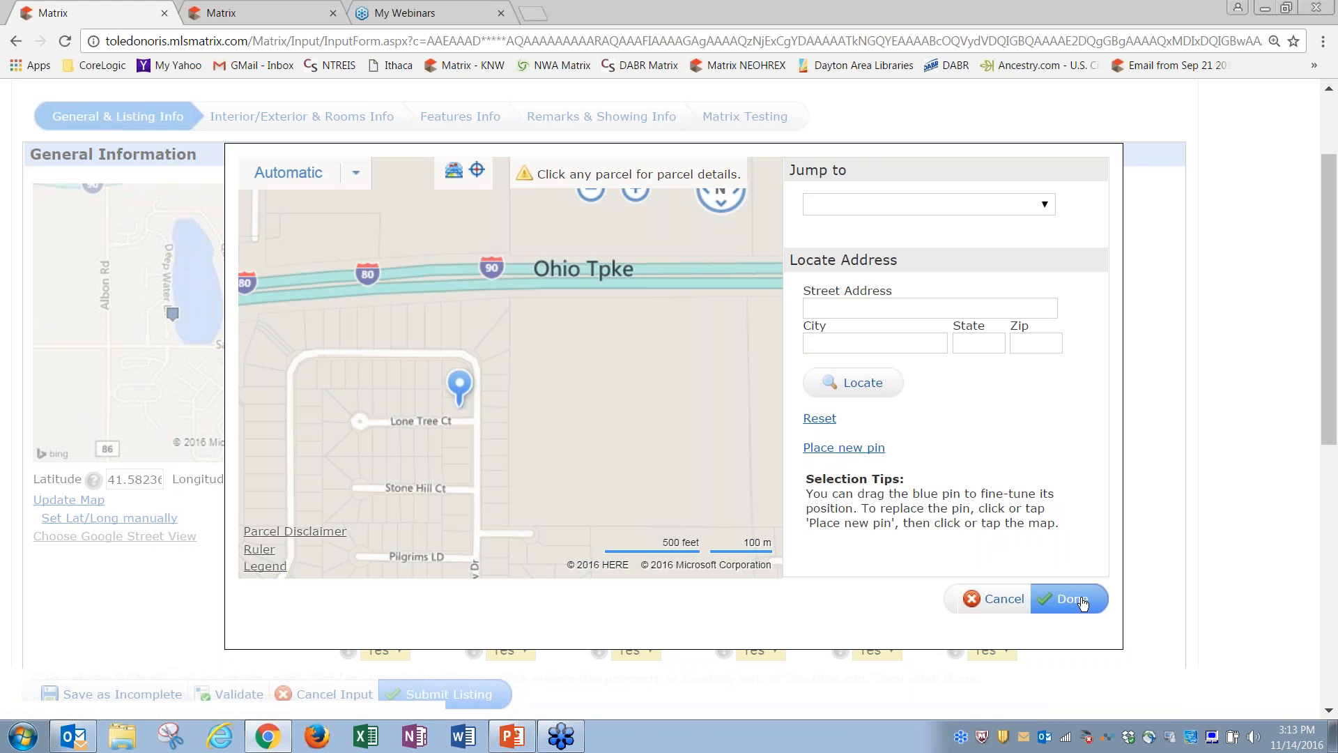
click(1007, 600)
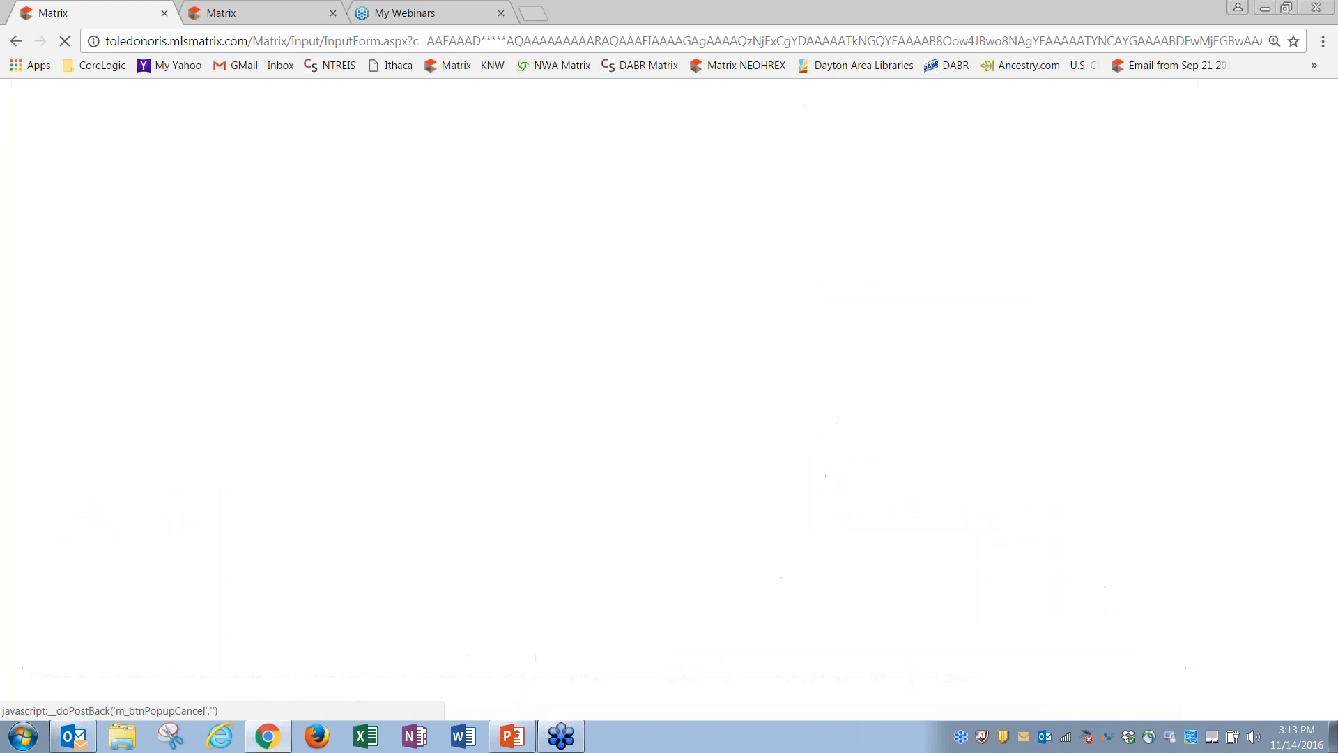
drag(1329, 350, 1332, 418)
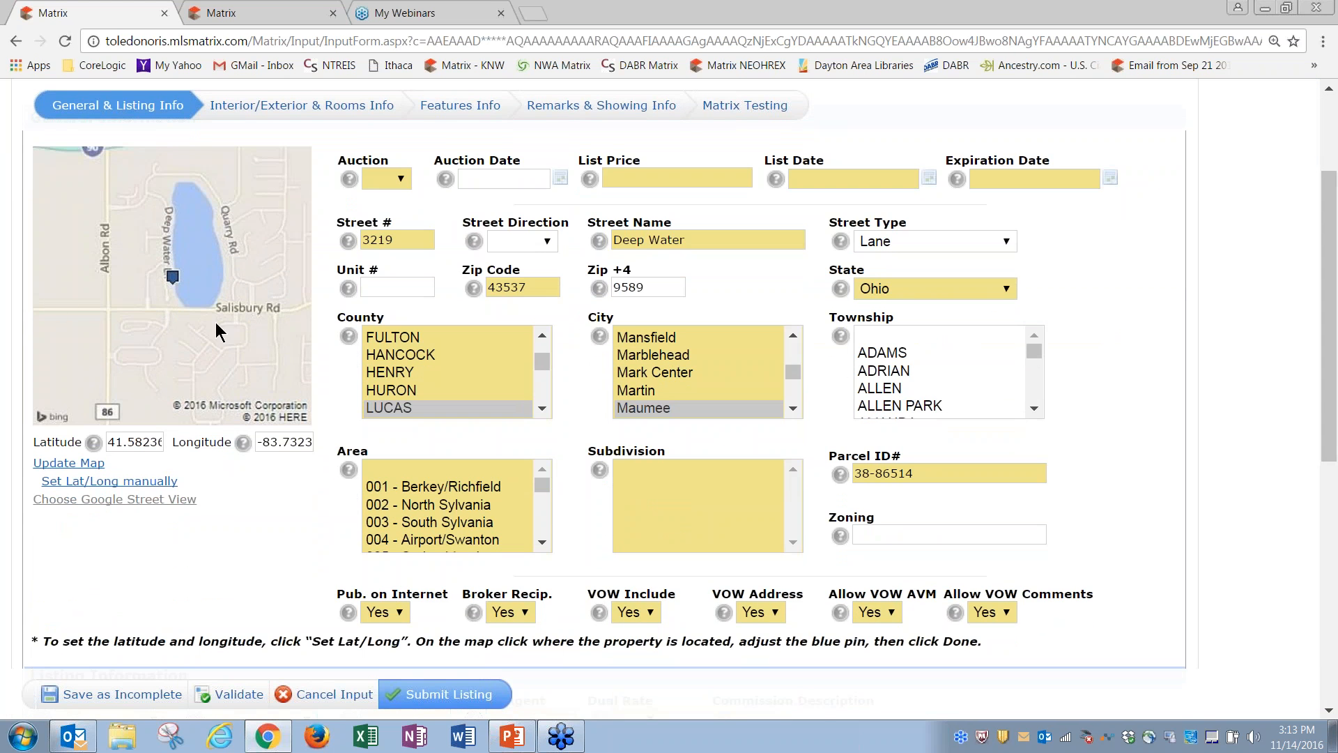
click(132, 501)
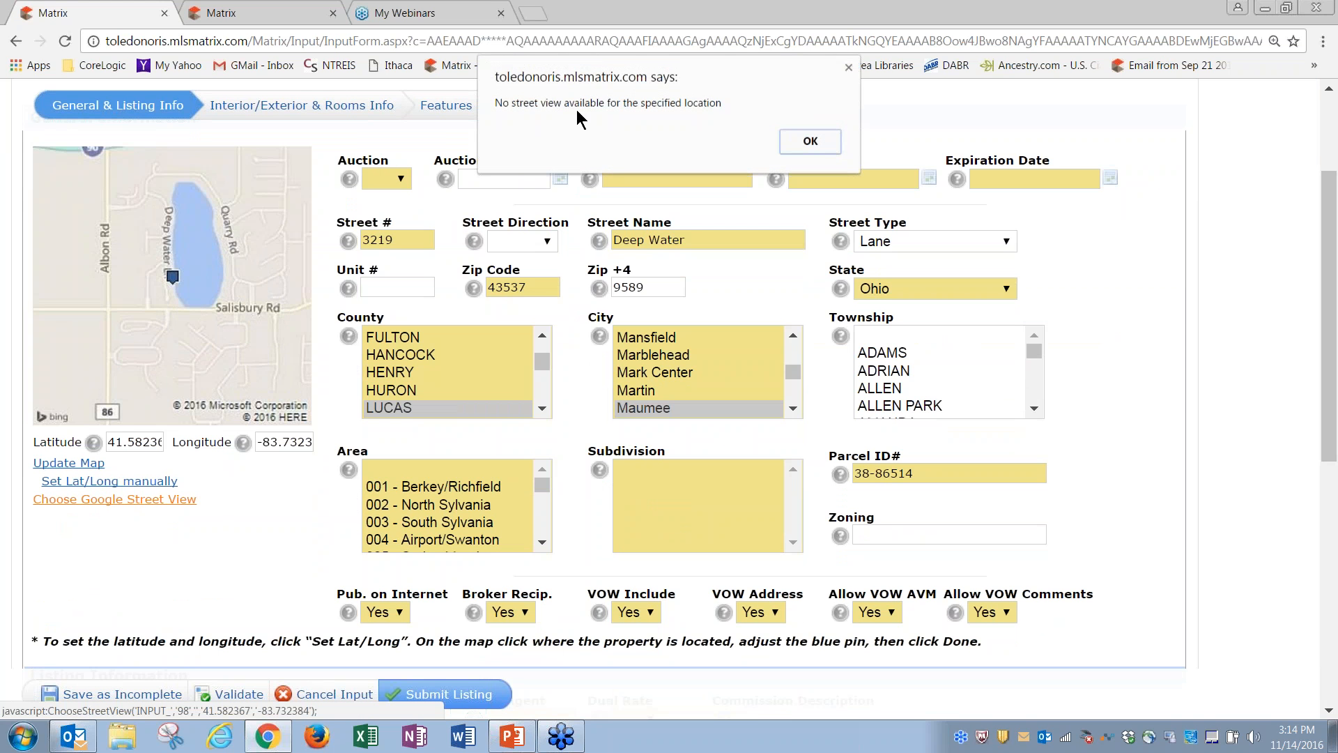
click(813, 140)
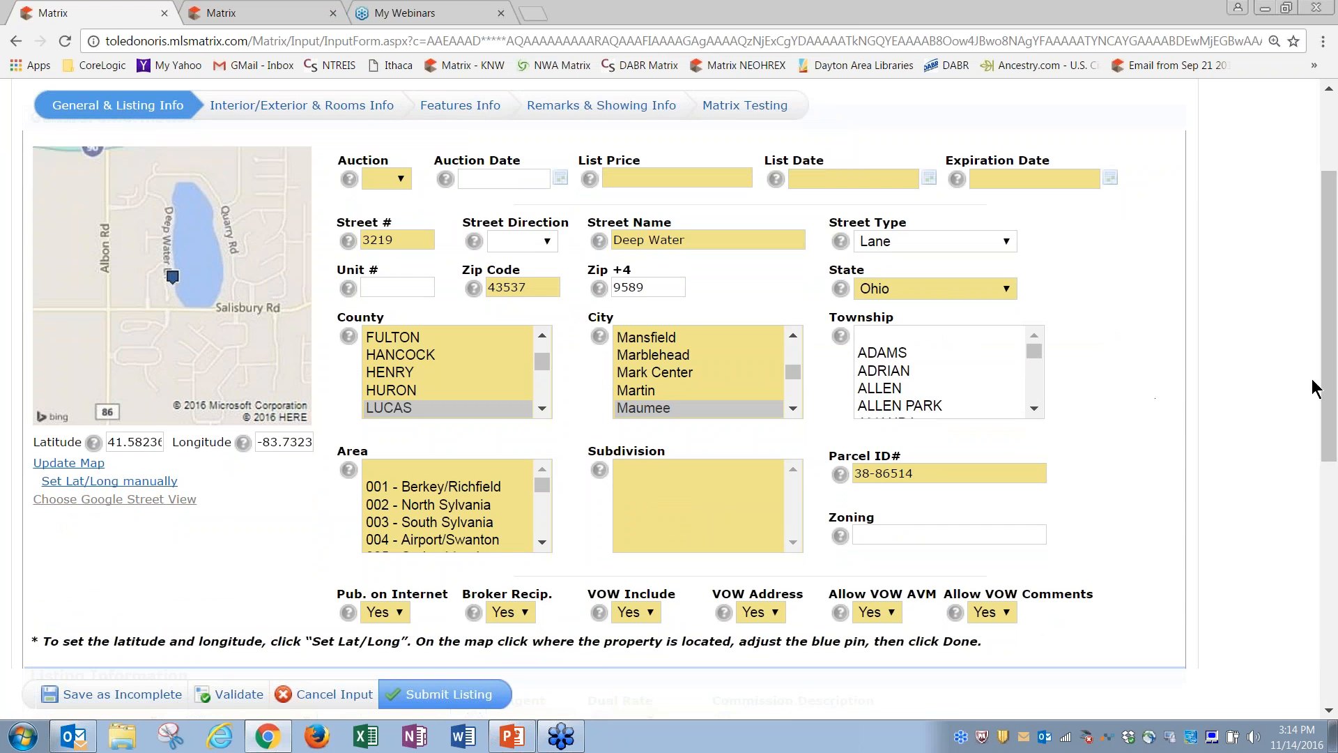
drag(1333, 391, 1335, 338)
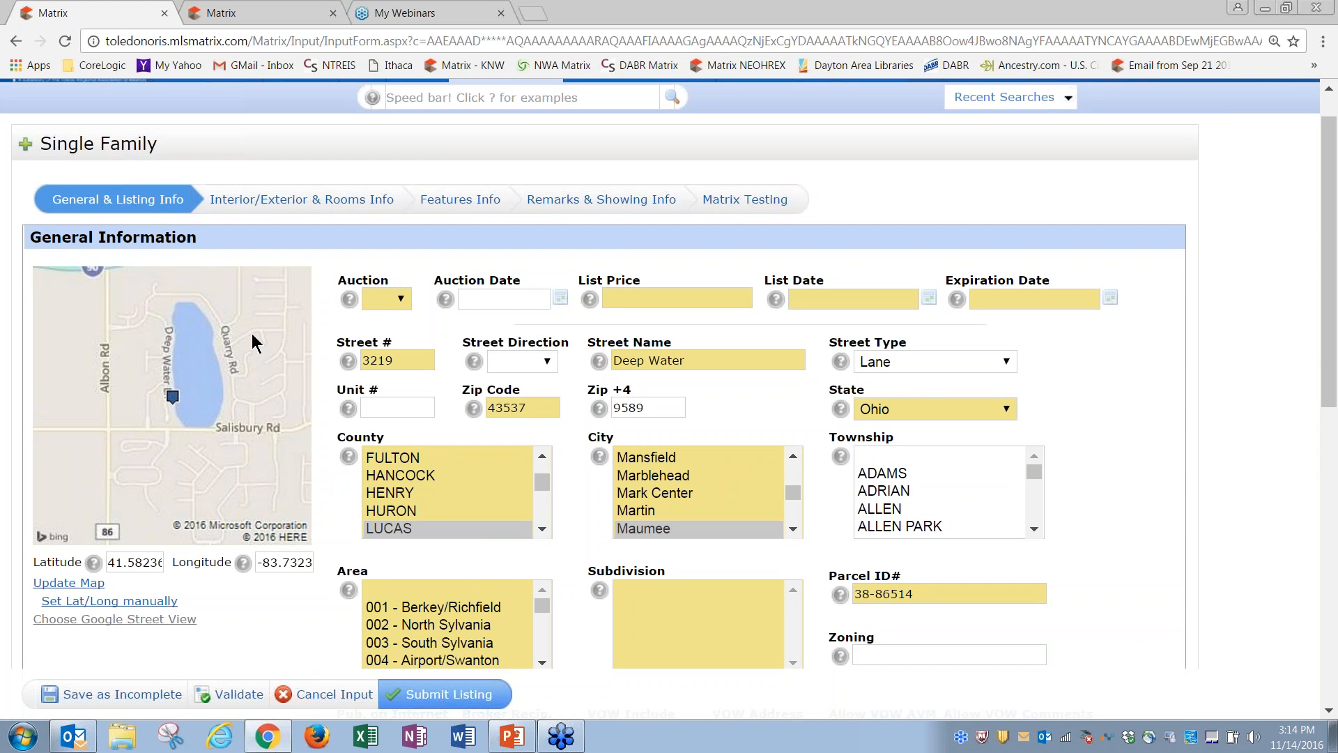
Step: Set Auction to No and enter a list price of 1234567
click(402, 300)
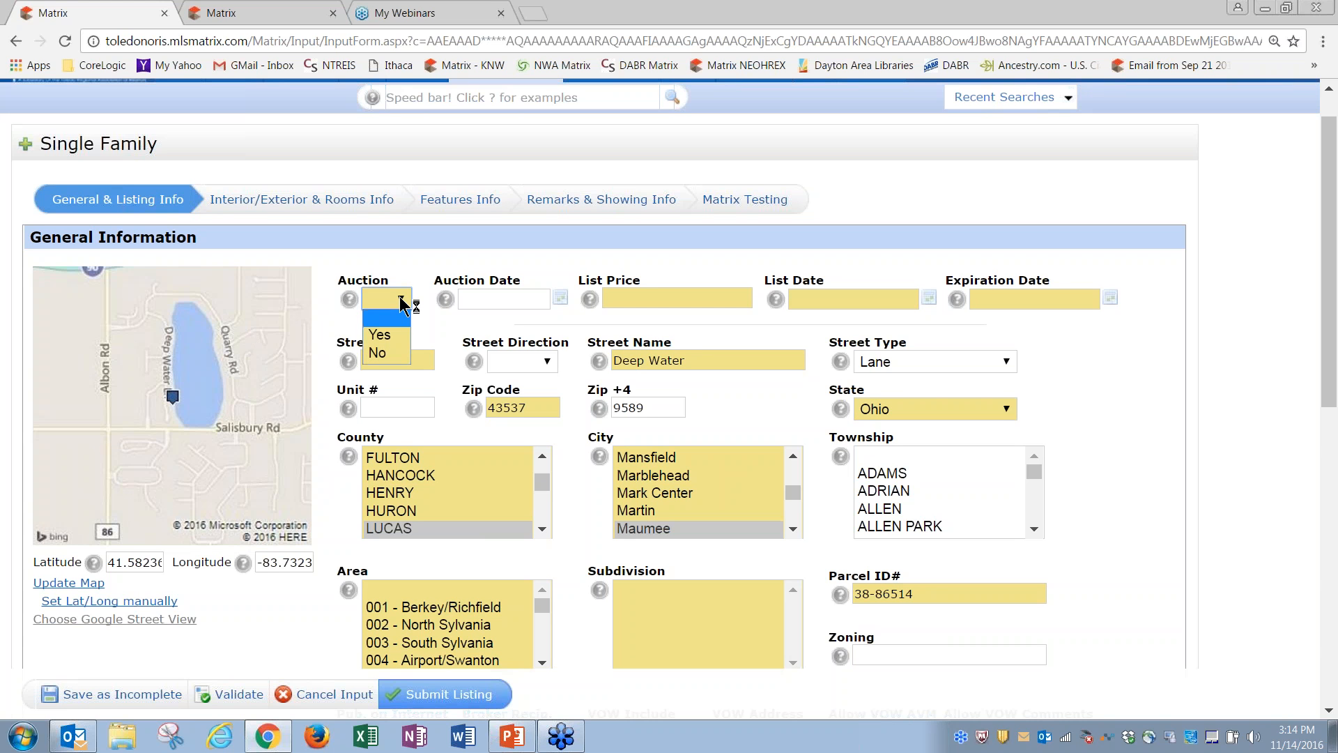
click(391, 354)
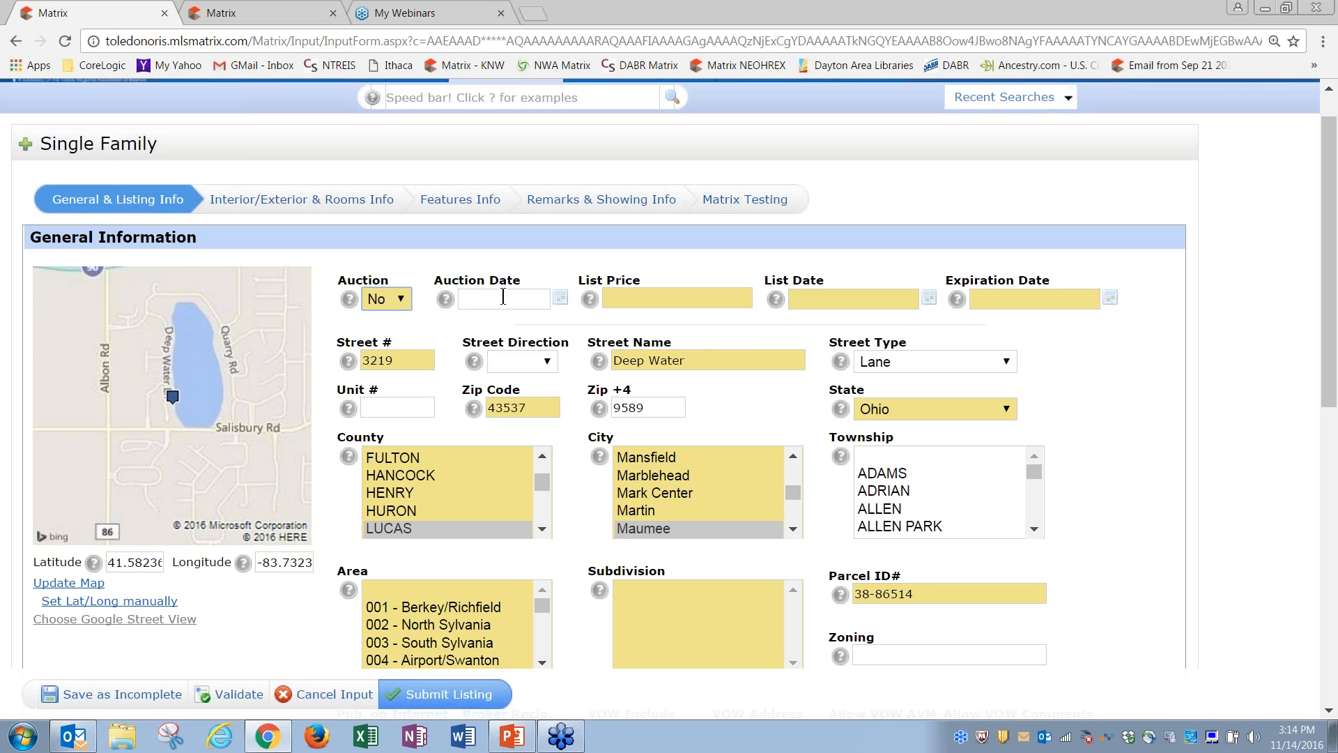
click(637, 298)
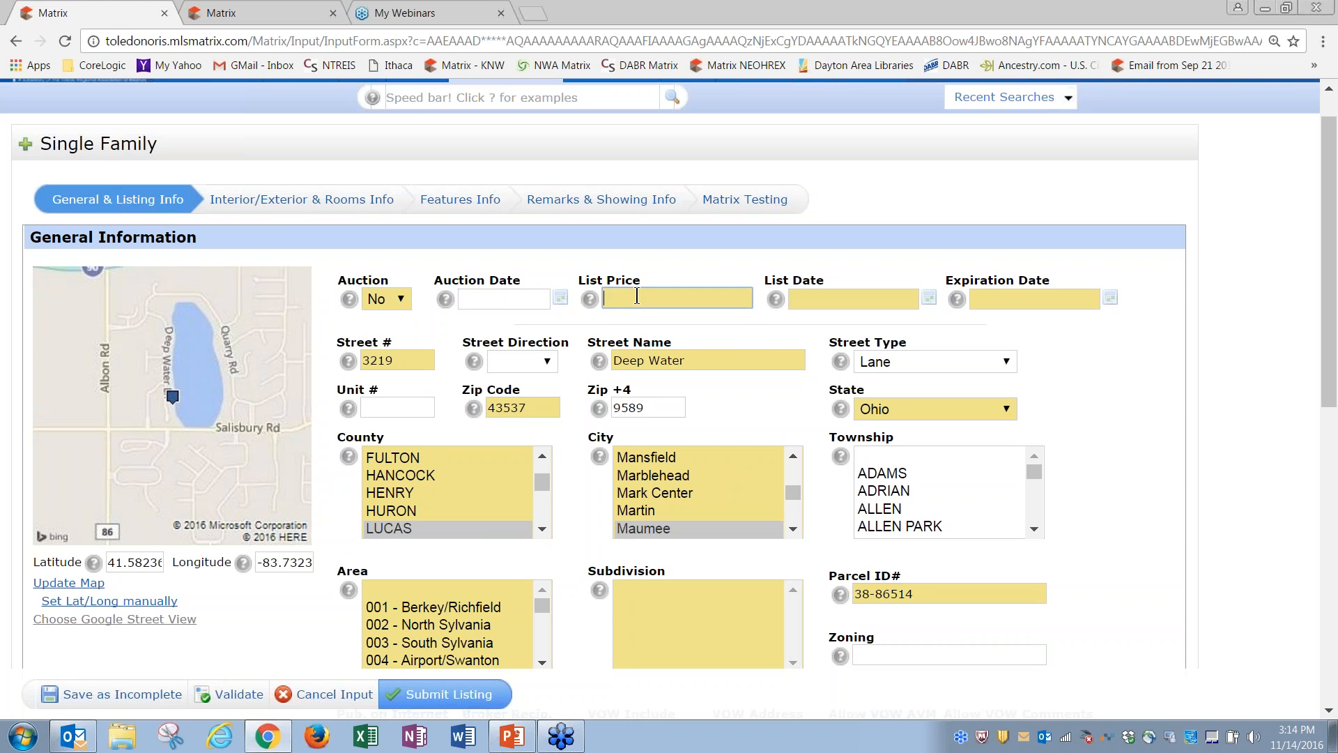
text(1234567)
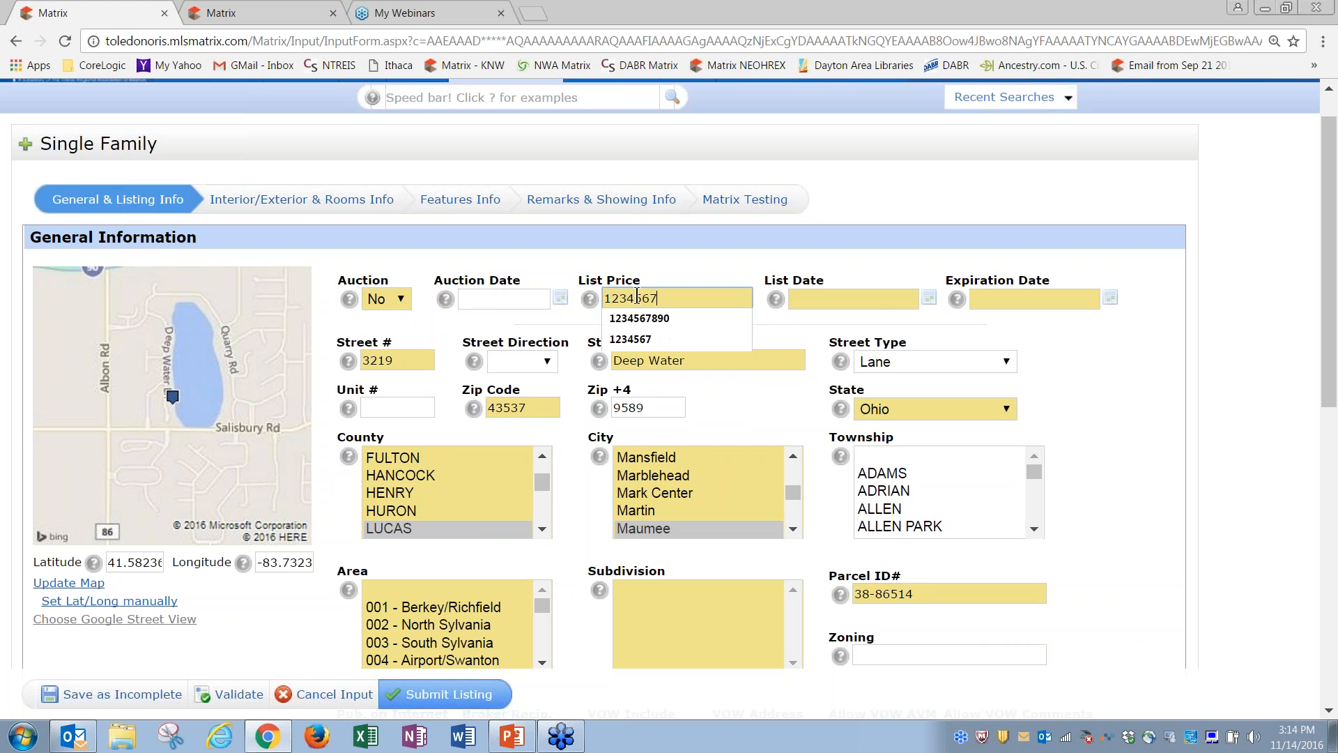
click(869, 299)
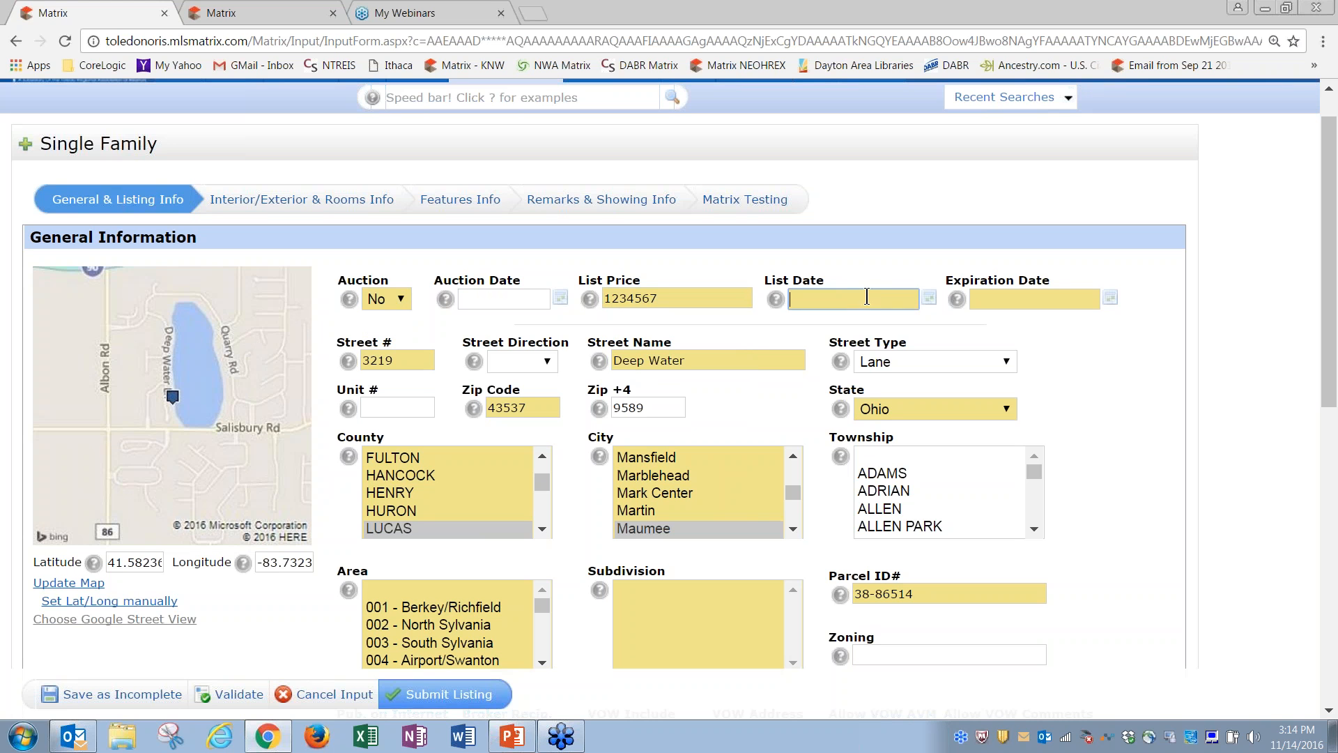
Step: Set the list date to 11/14/2016 and the expiration date to 11/16/2016
click(928, 300)
click(838, 439)
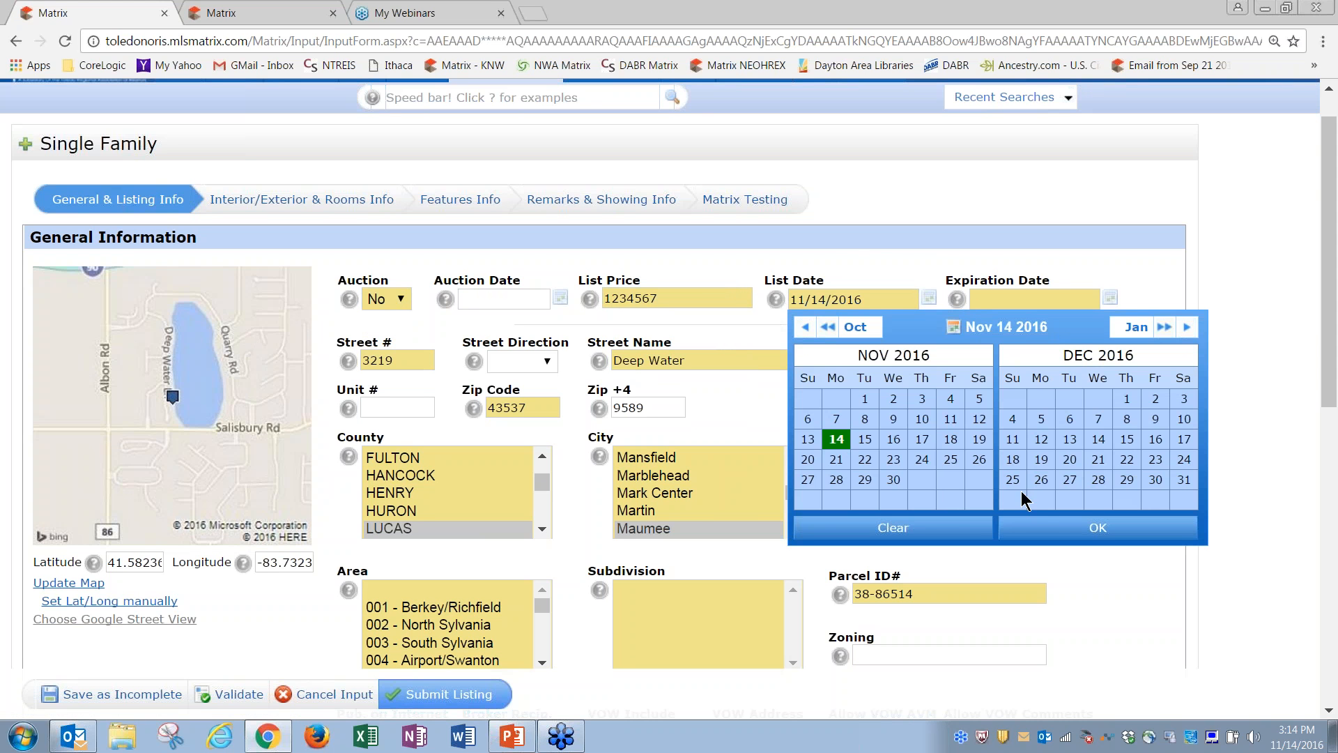
click(1042, 527)
click(1112, 300)
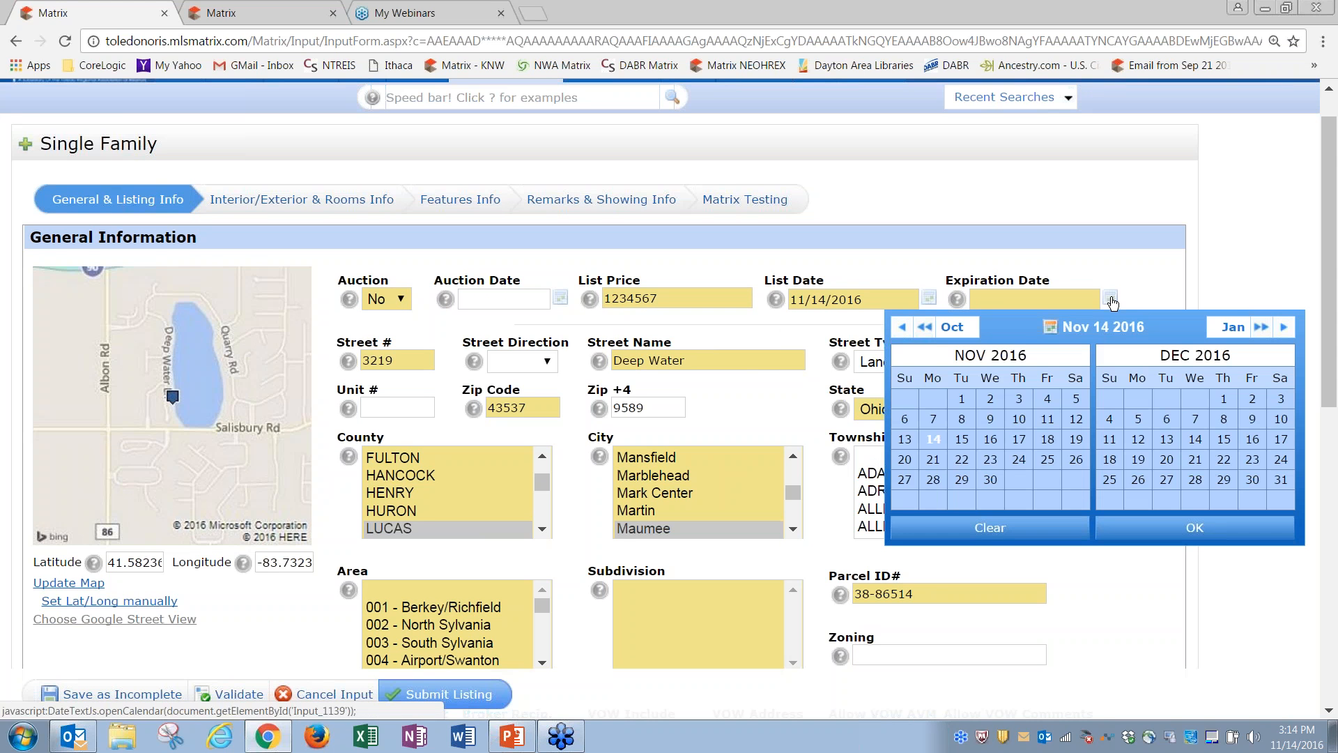
click(991, 441)
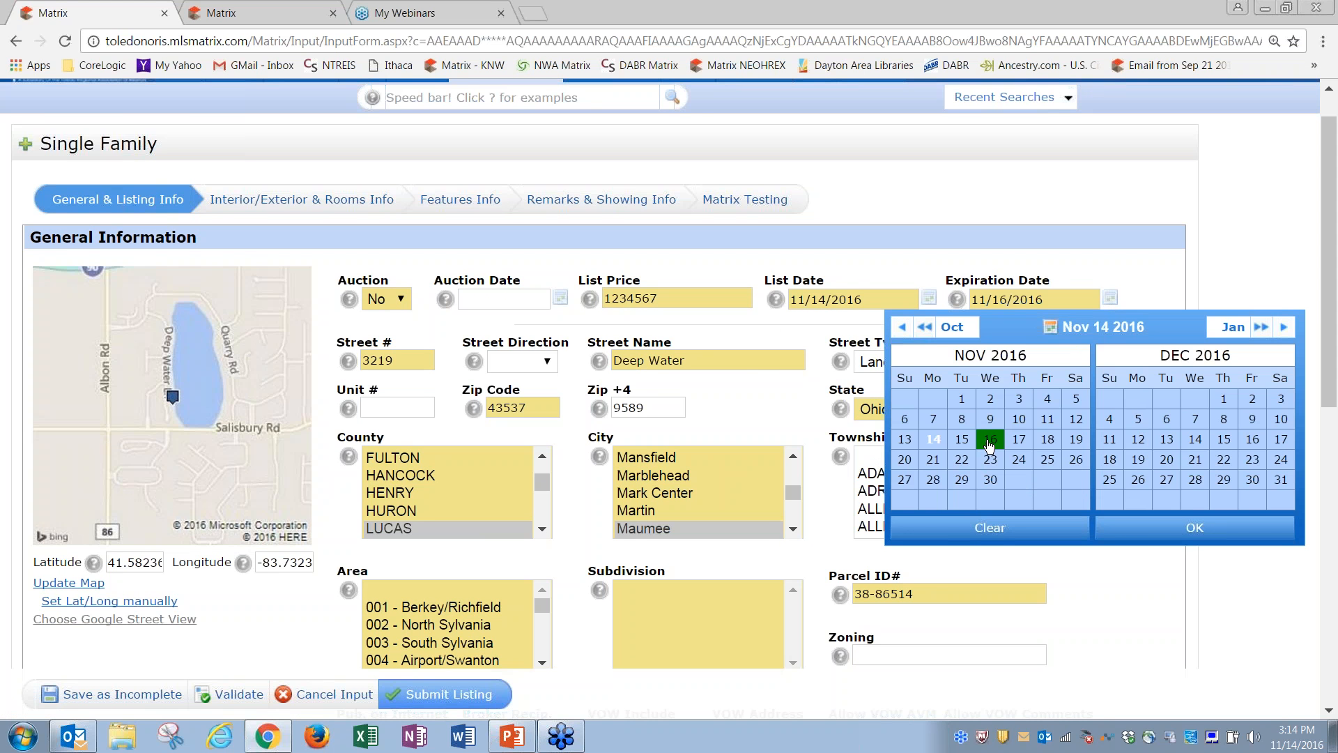
click(1150, 531)
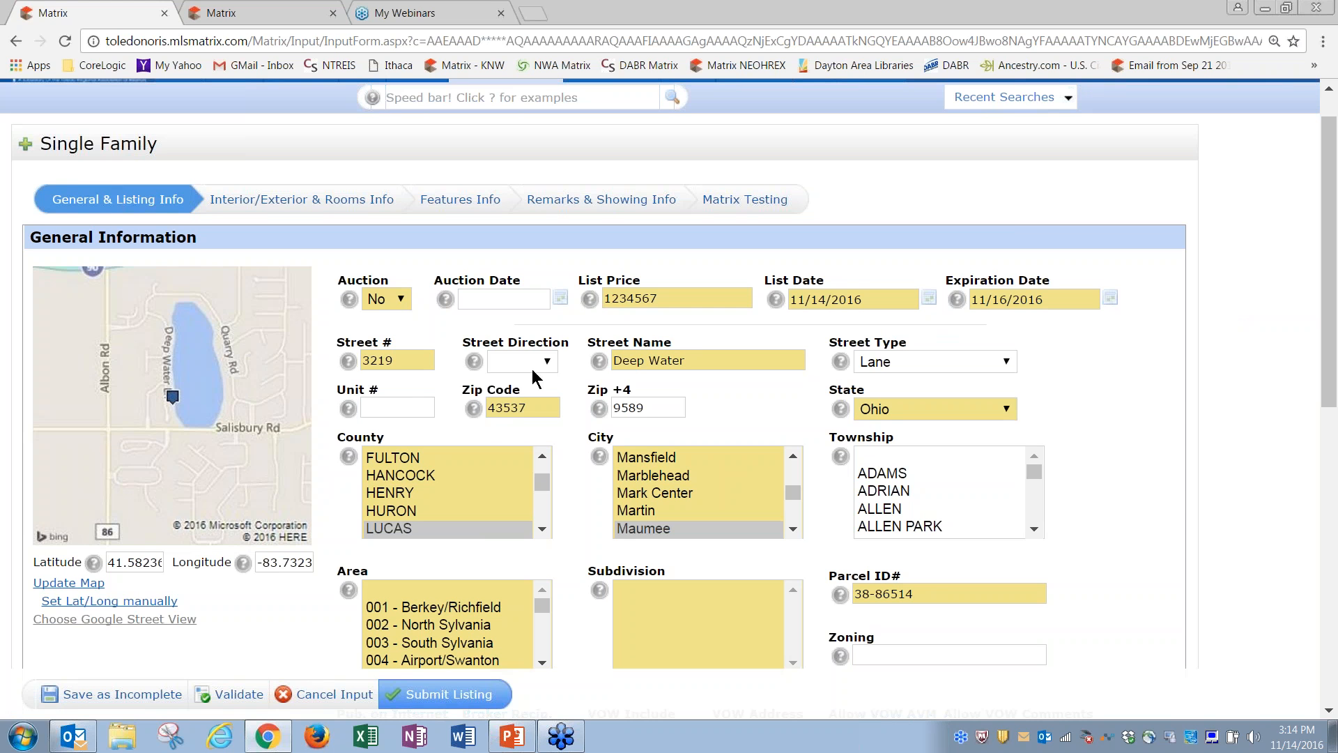
Step: Set Street Direction to N and keep Lane as the street type
click(547, 362)
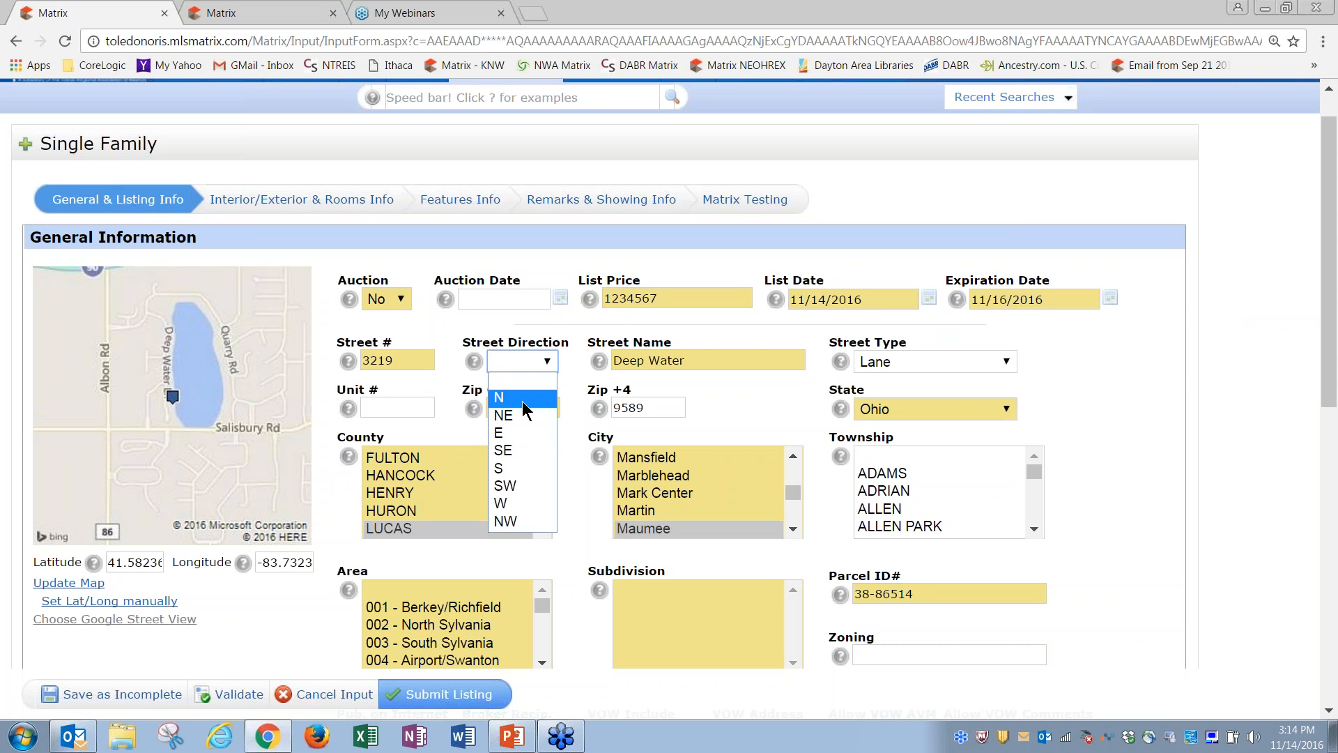
click(522, 398)
click(897, 361)
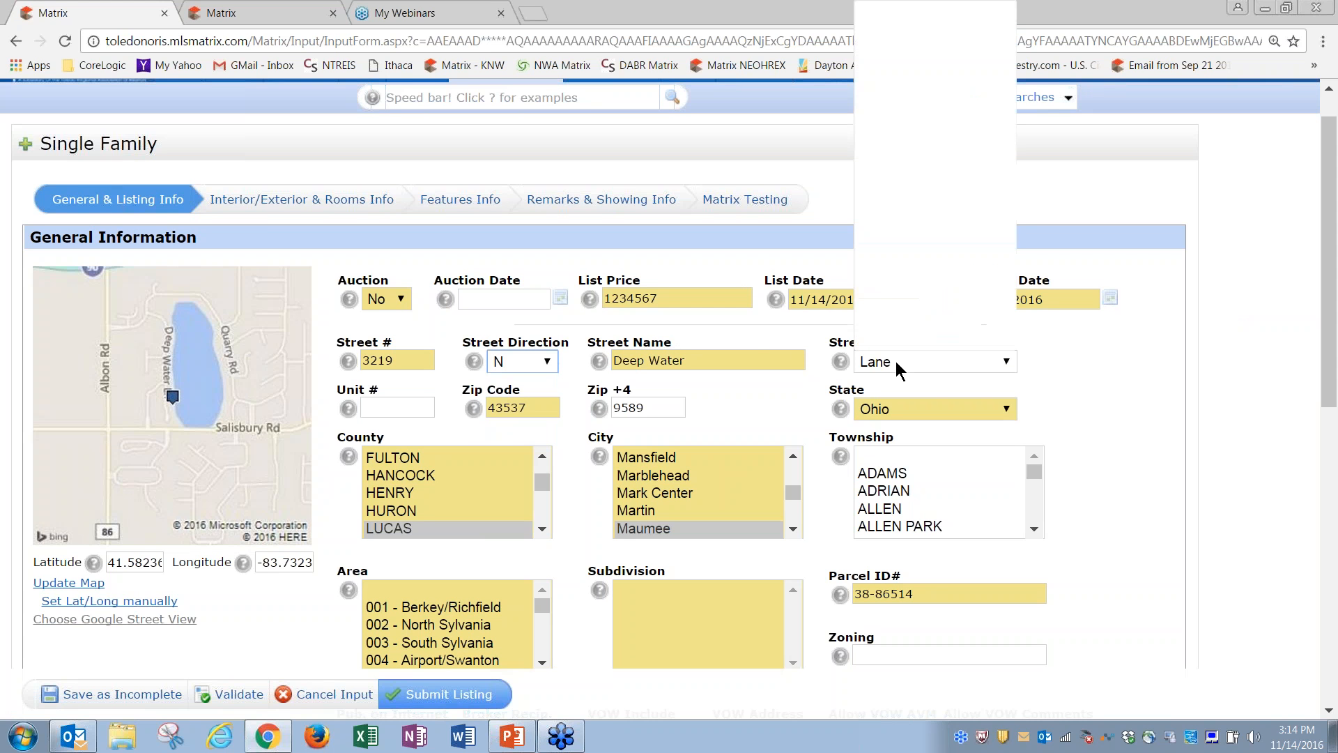
click(951, 366)
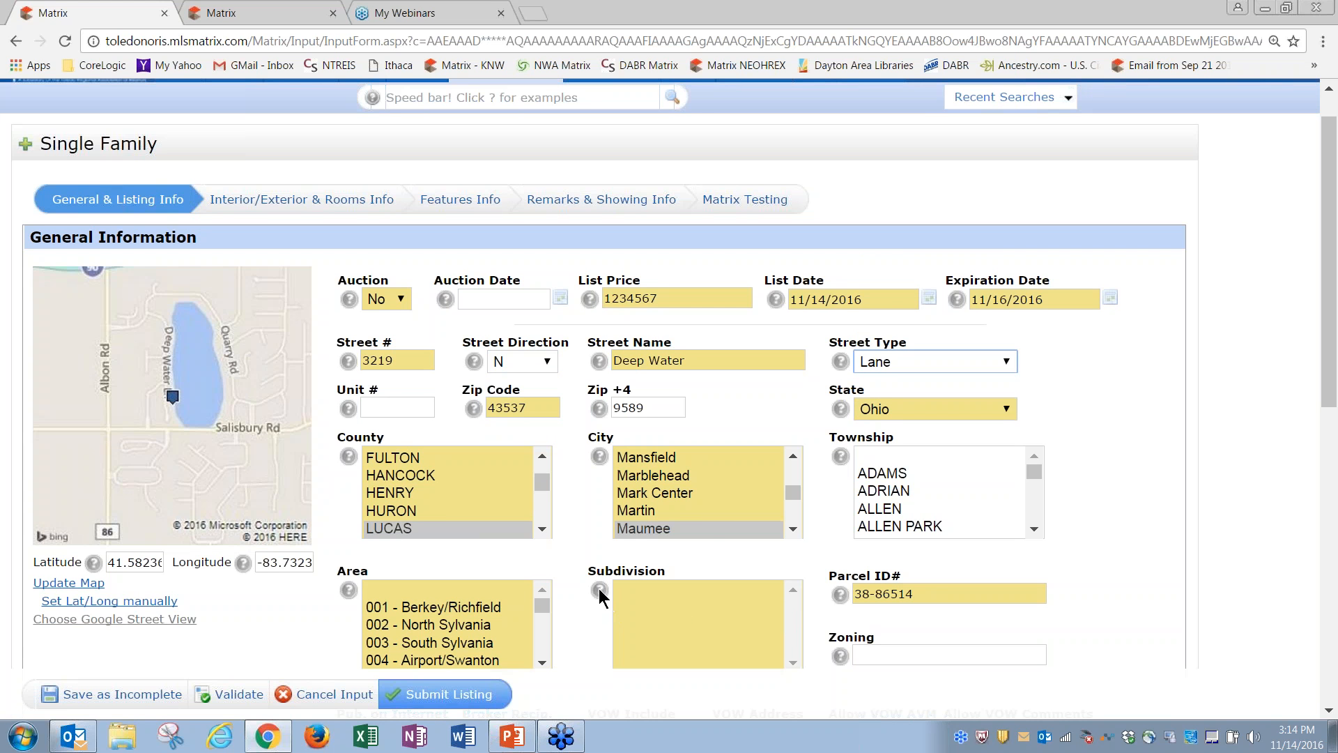
mouse_move(598, 461)
mouse_move(347, 462)
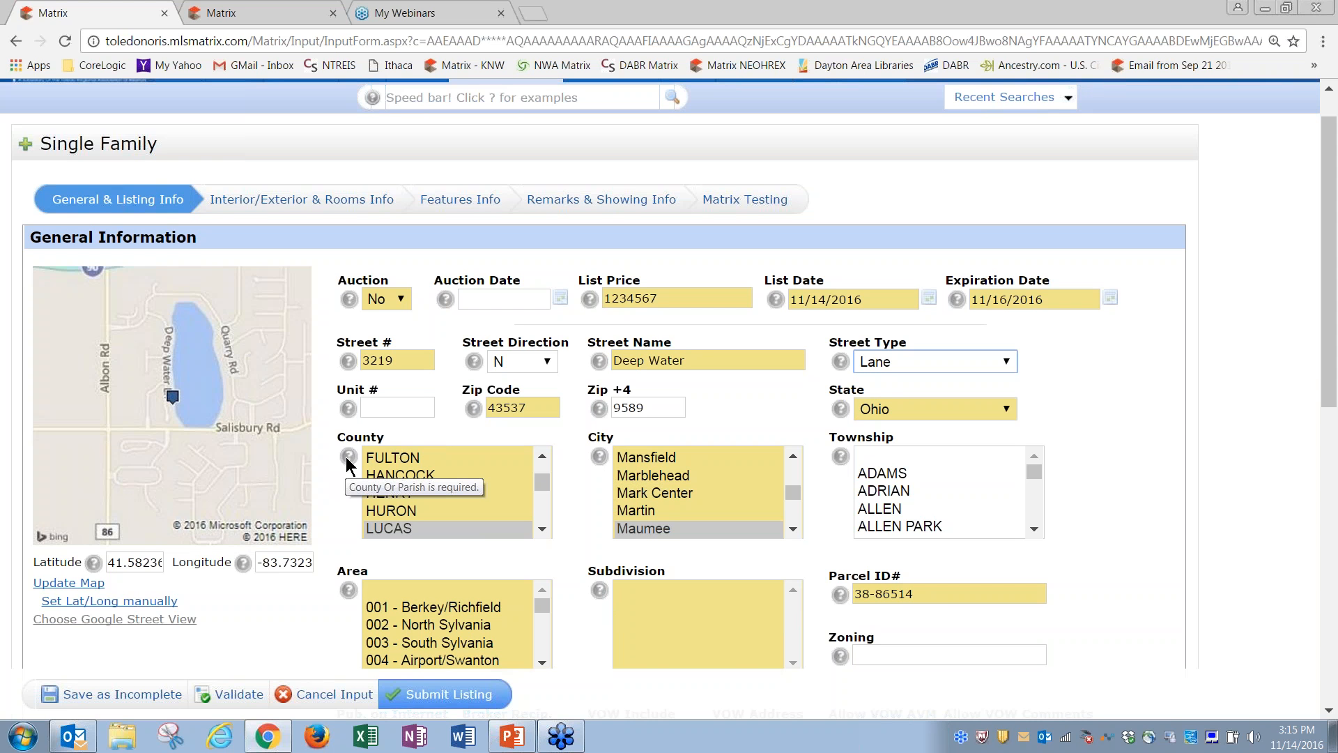
drag(1330, 371, 1330, 472)
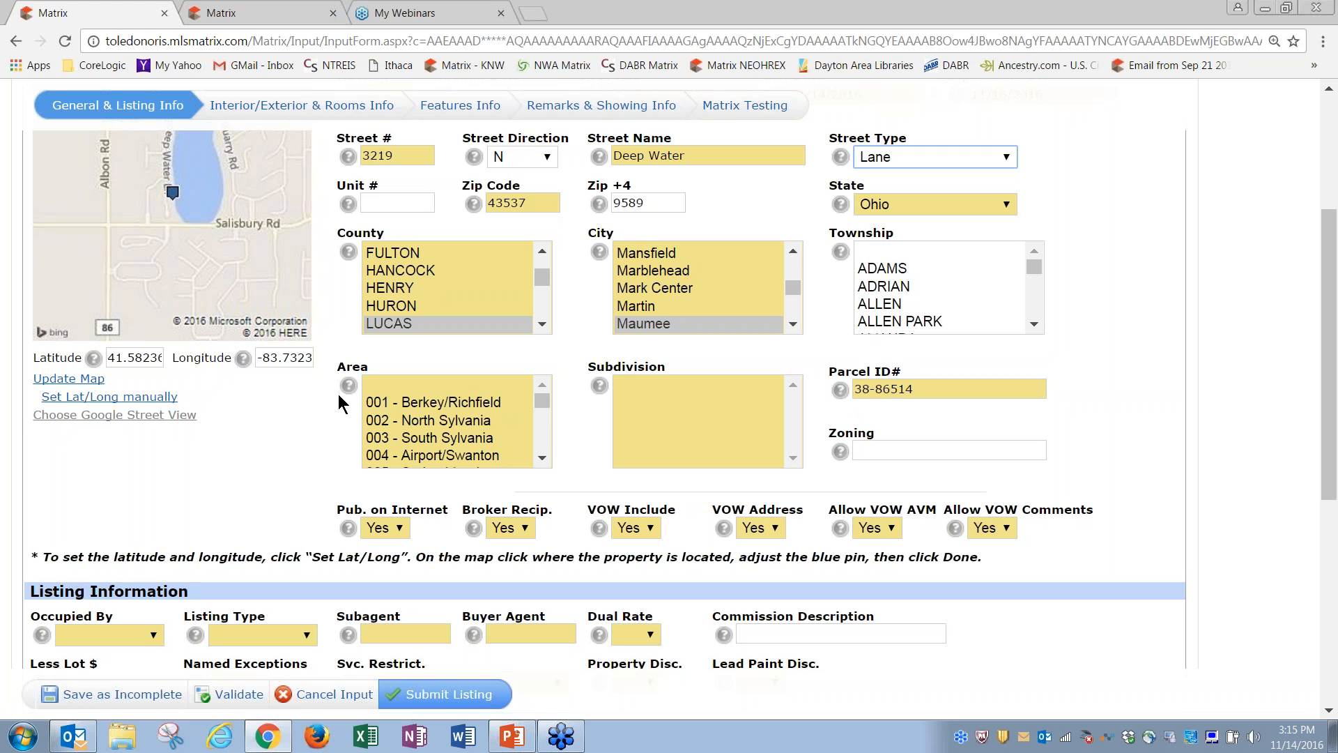
Step: Choose 030 - Other Oh Counties in the Area list and None in the Subdivision list
click(542, 458)
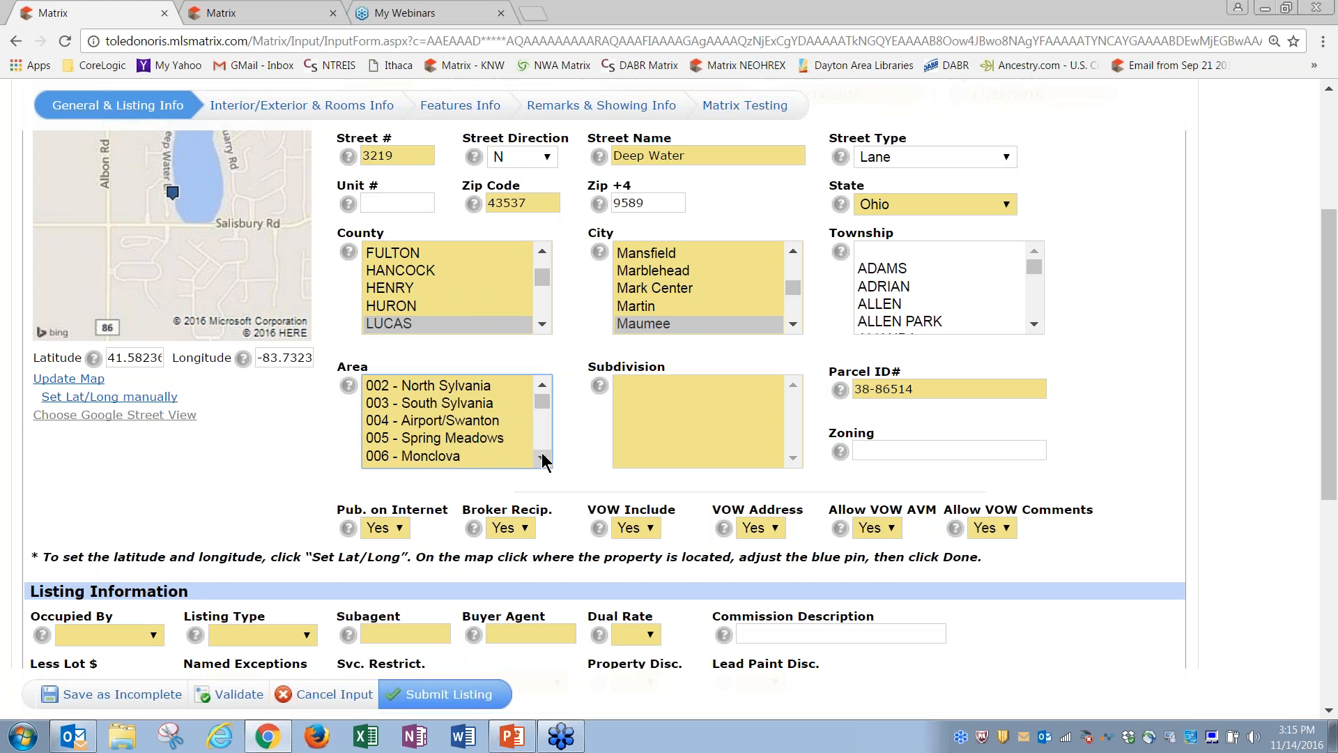
drag(542, 458, 543, 458)
click(442, 392)
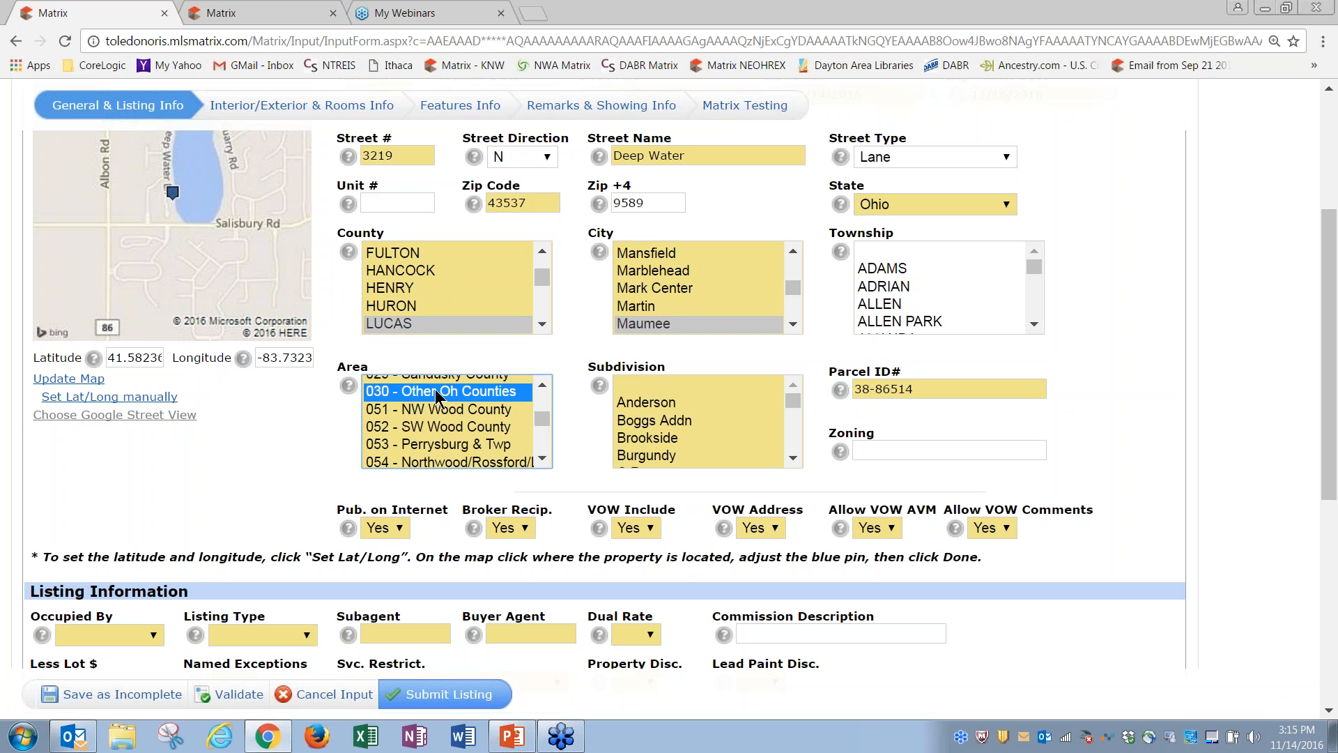
drag(794, 458, 794, 458)
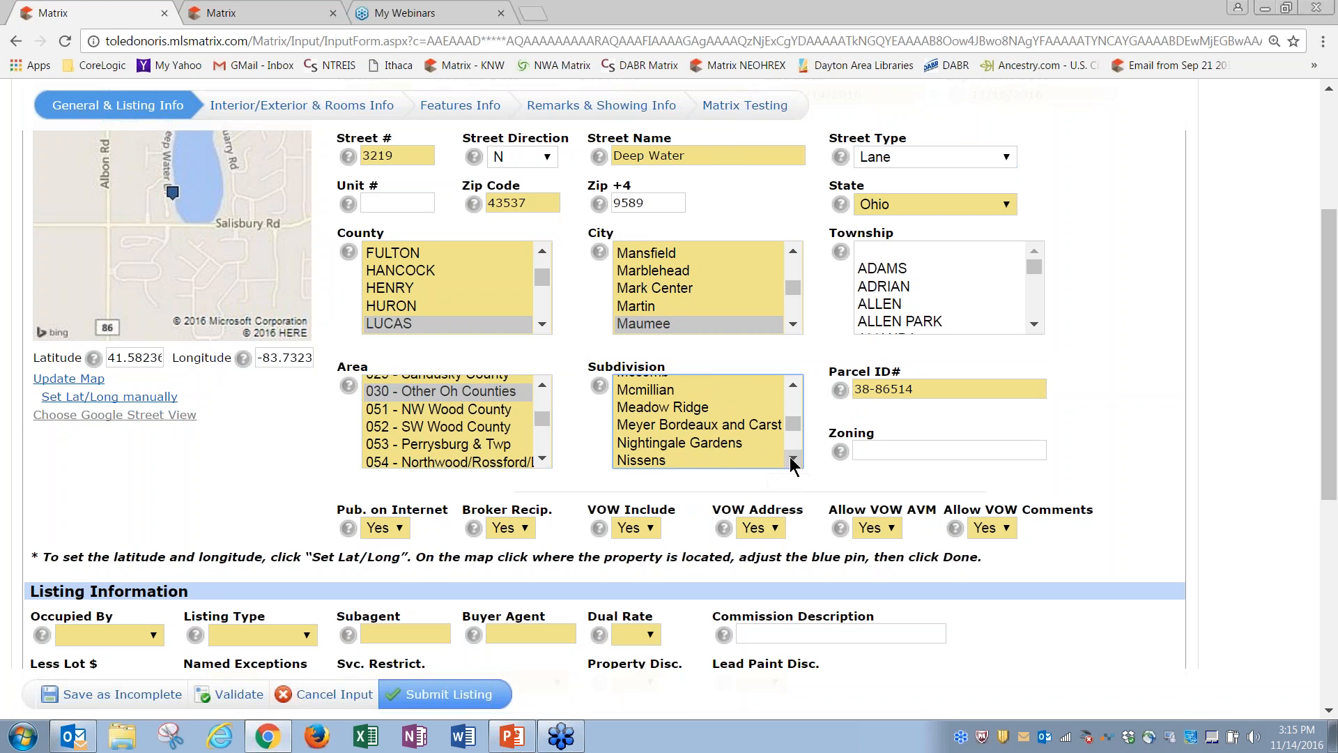
scroll(794, 461, down, 1)
click(645, 410)
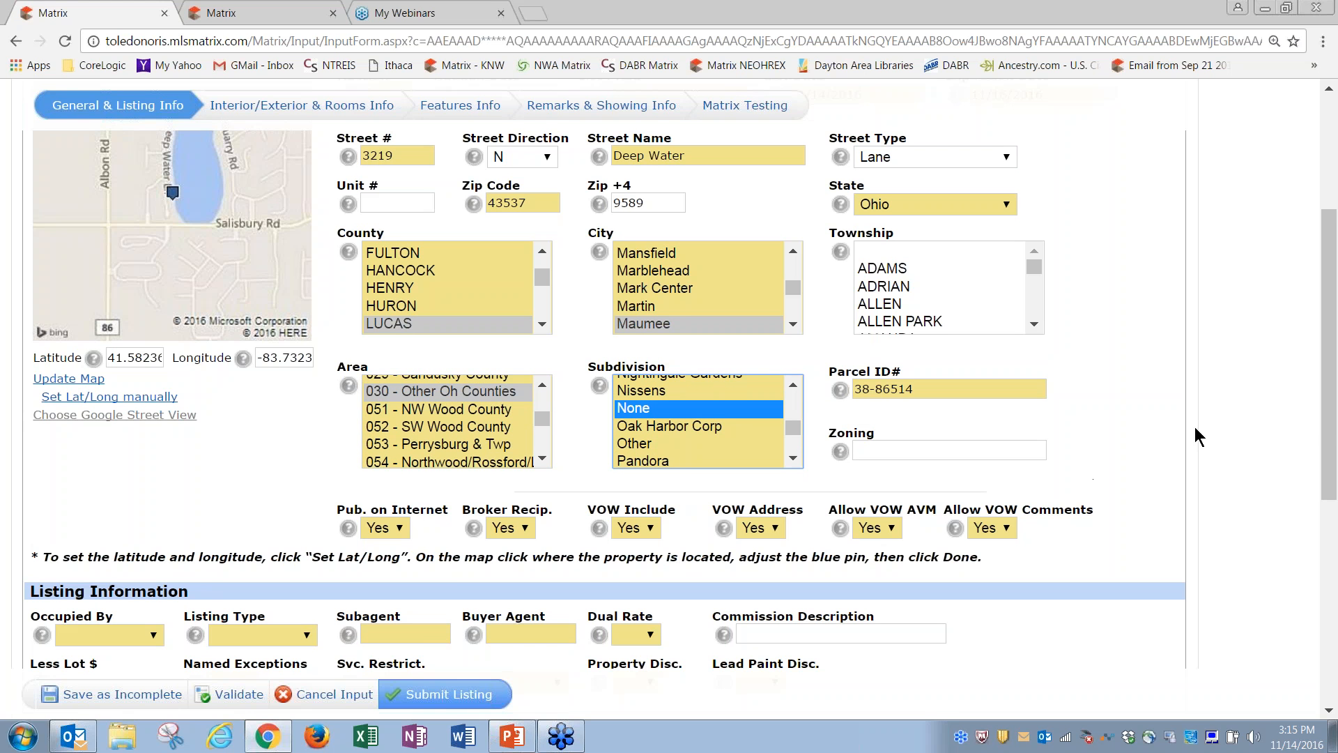
Step: Set Occupied By to OWNER, Listing Type to Exclusive Agency, and Subagent and Buyer Agent to 0
drag(1330, 436, 1335, 521)
click(153, 428)
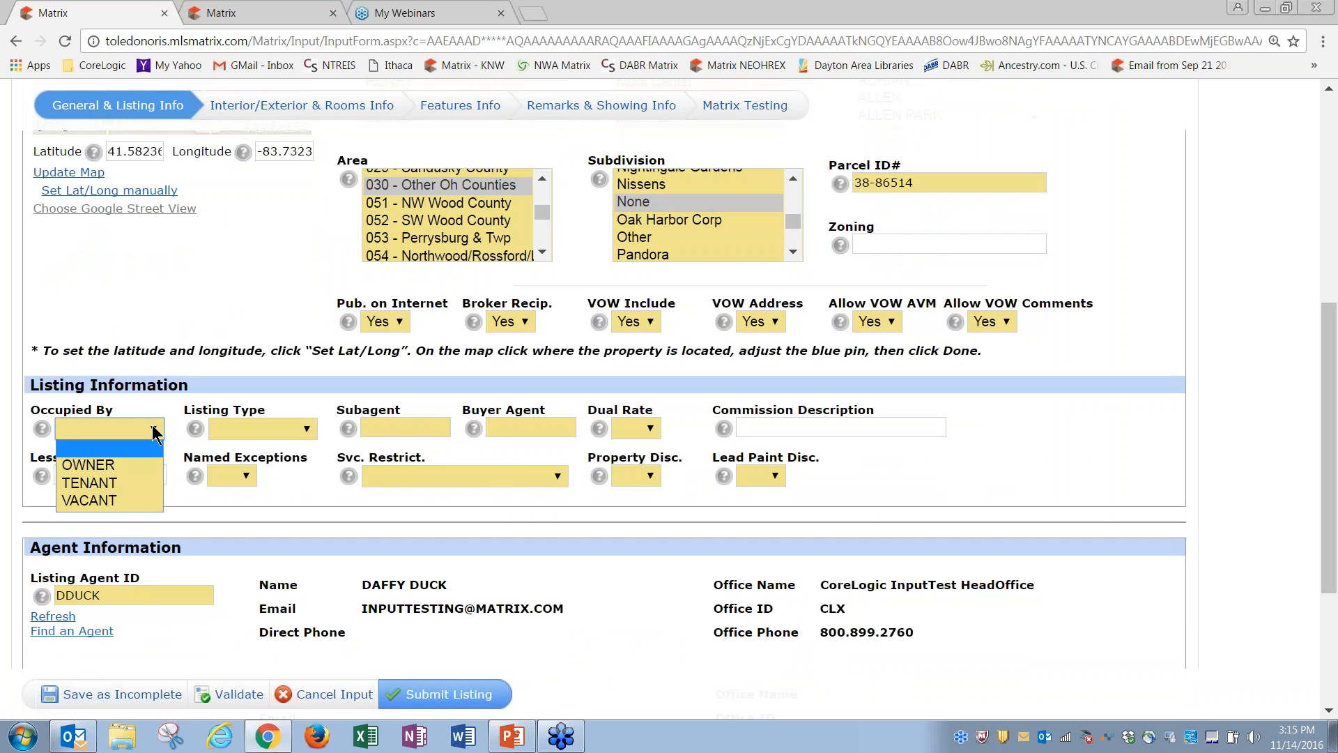
click(111, 471)
click(253, 436)
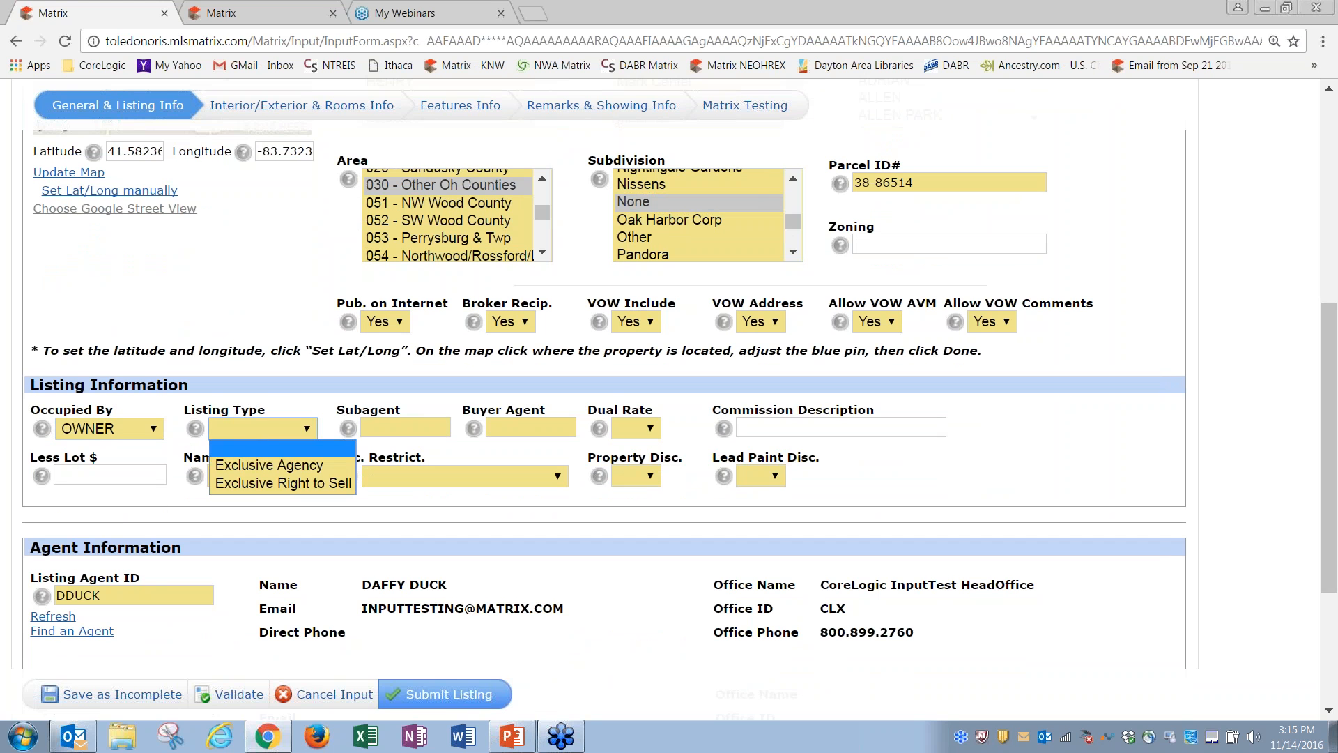
click(260, 466)
click(397, 425)
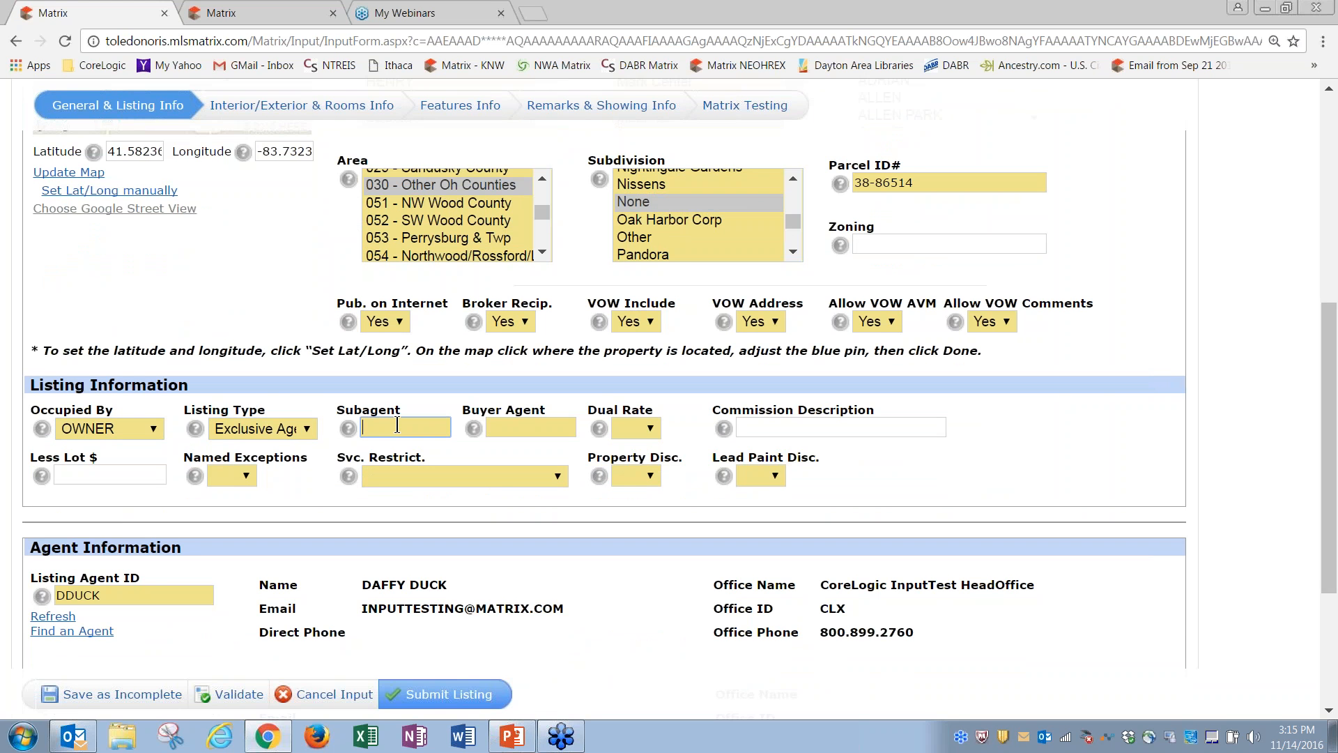
key(Tab)
text(0)
key(Tab)
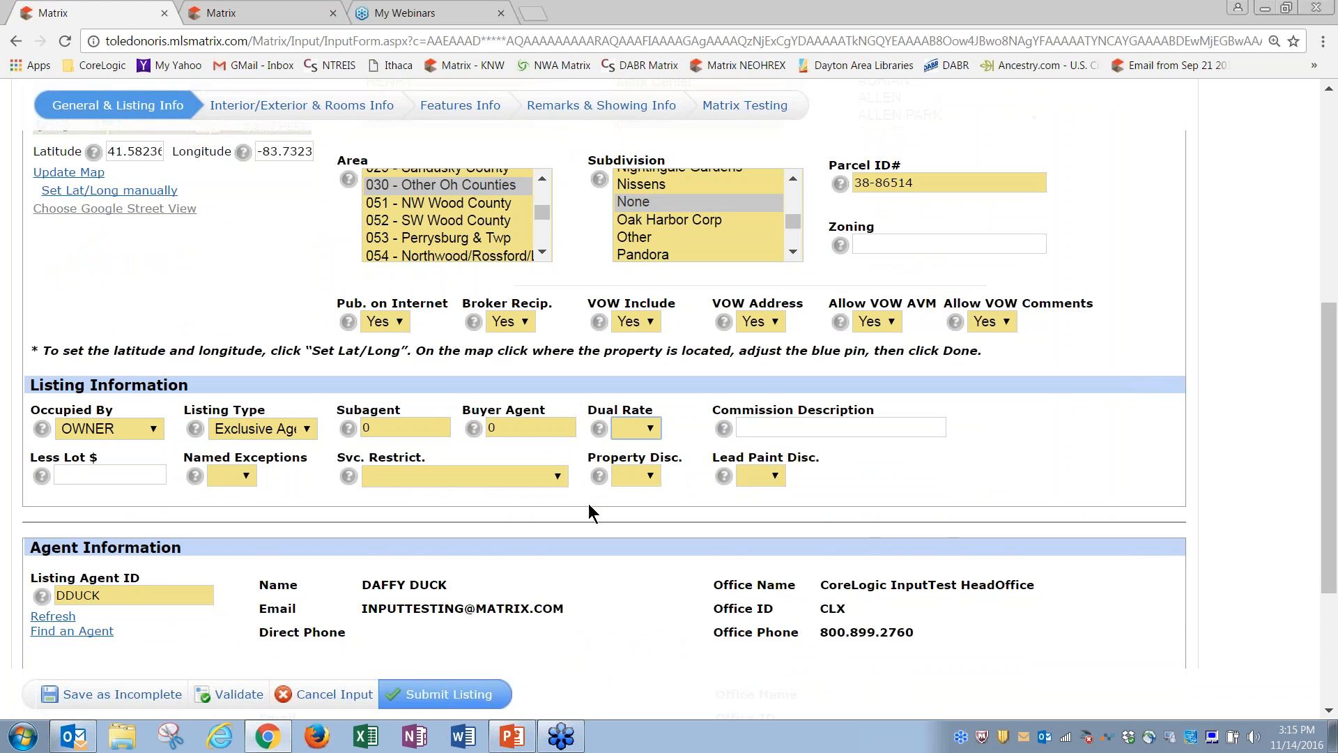
drag(1331, 396, 1332, 476)
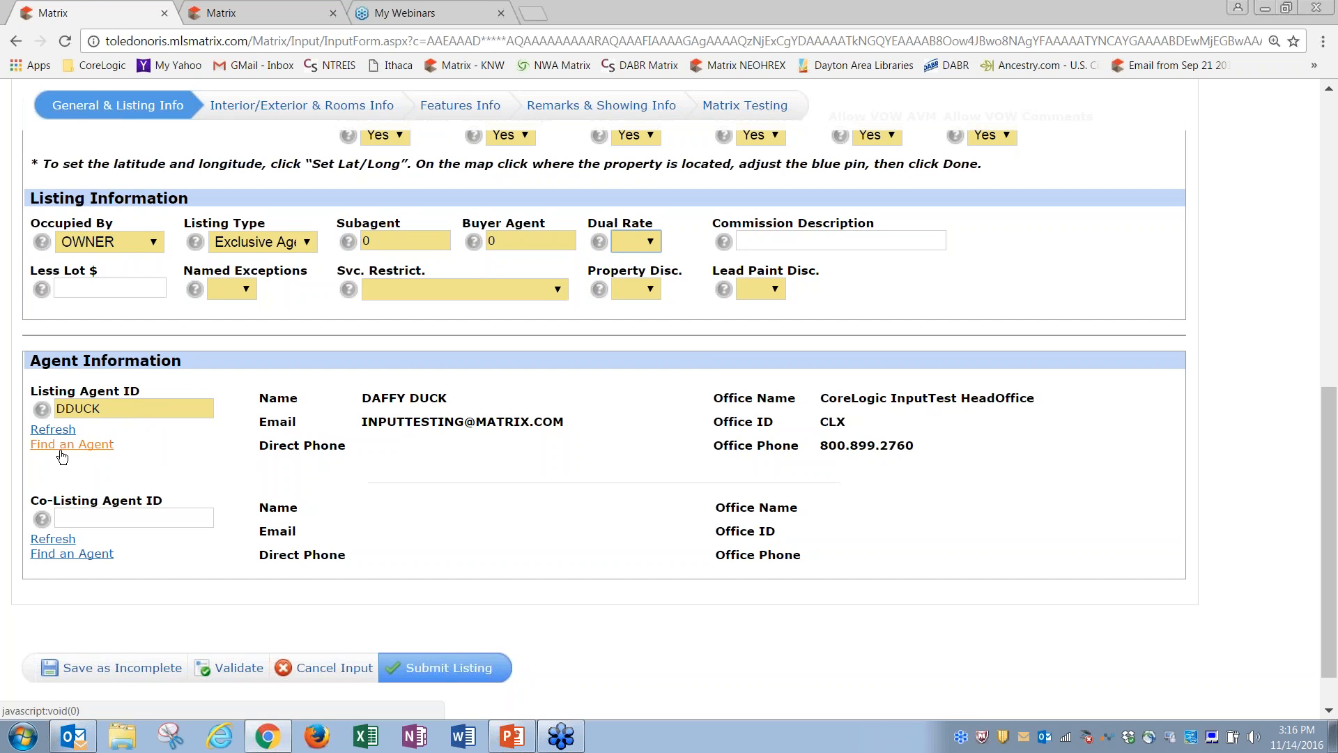
click(79, 447)
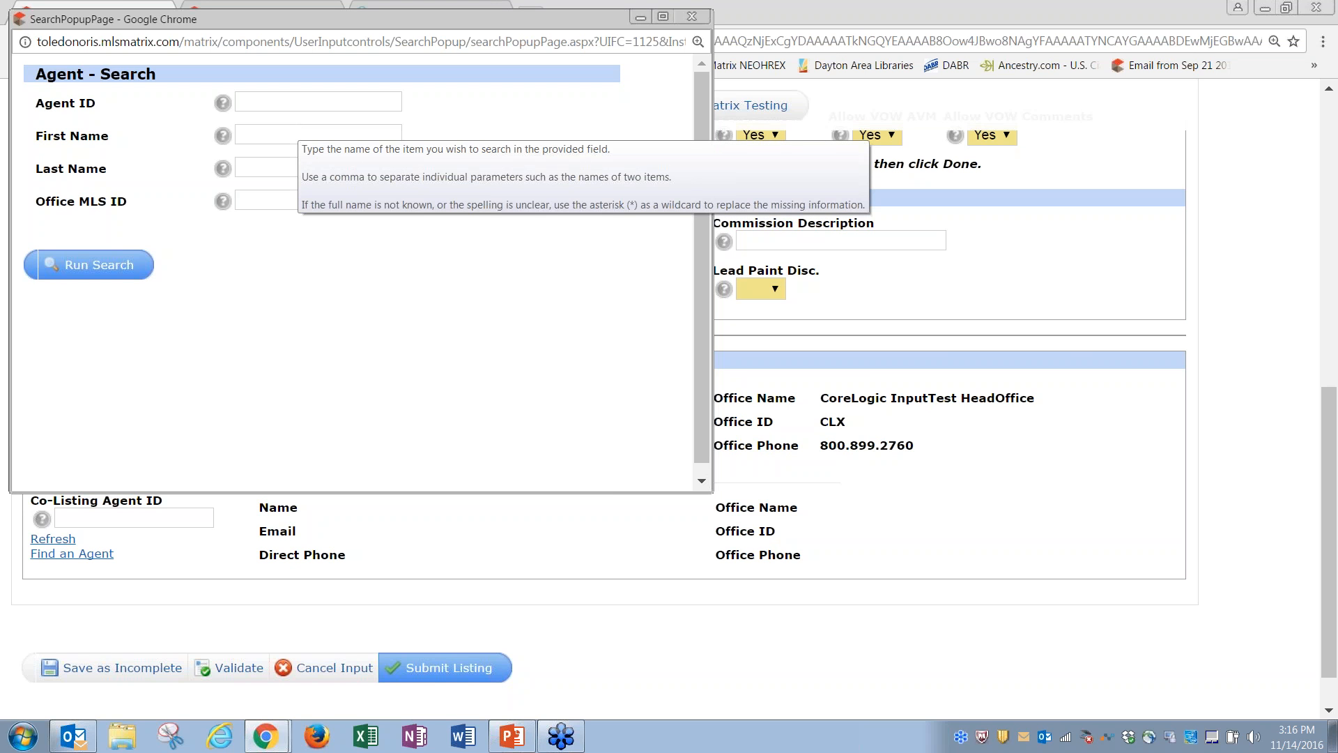
Step: Search agents by last name 'bird', find no results, and close the search window
click(292, 131)
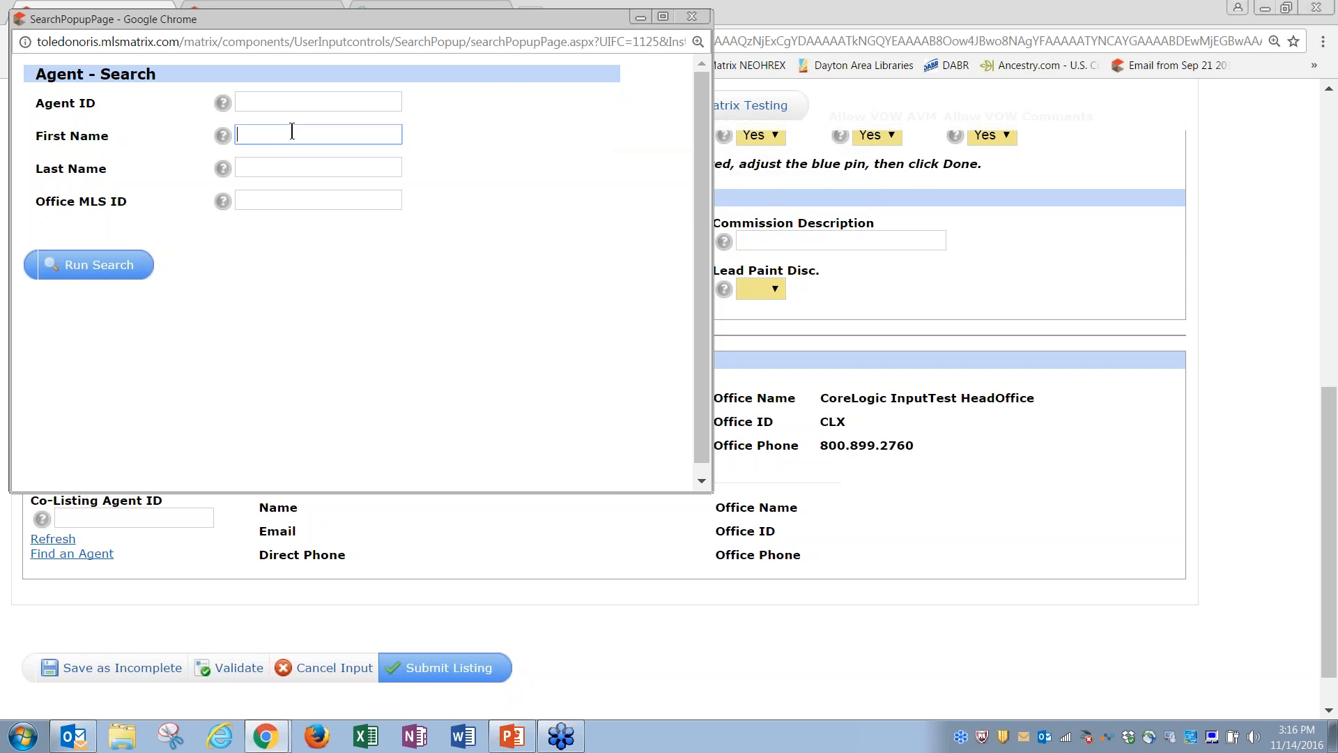
click(313, 166)
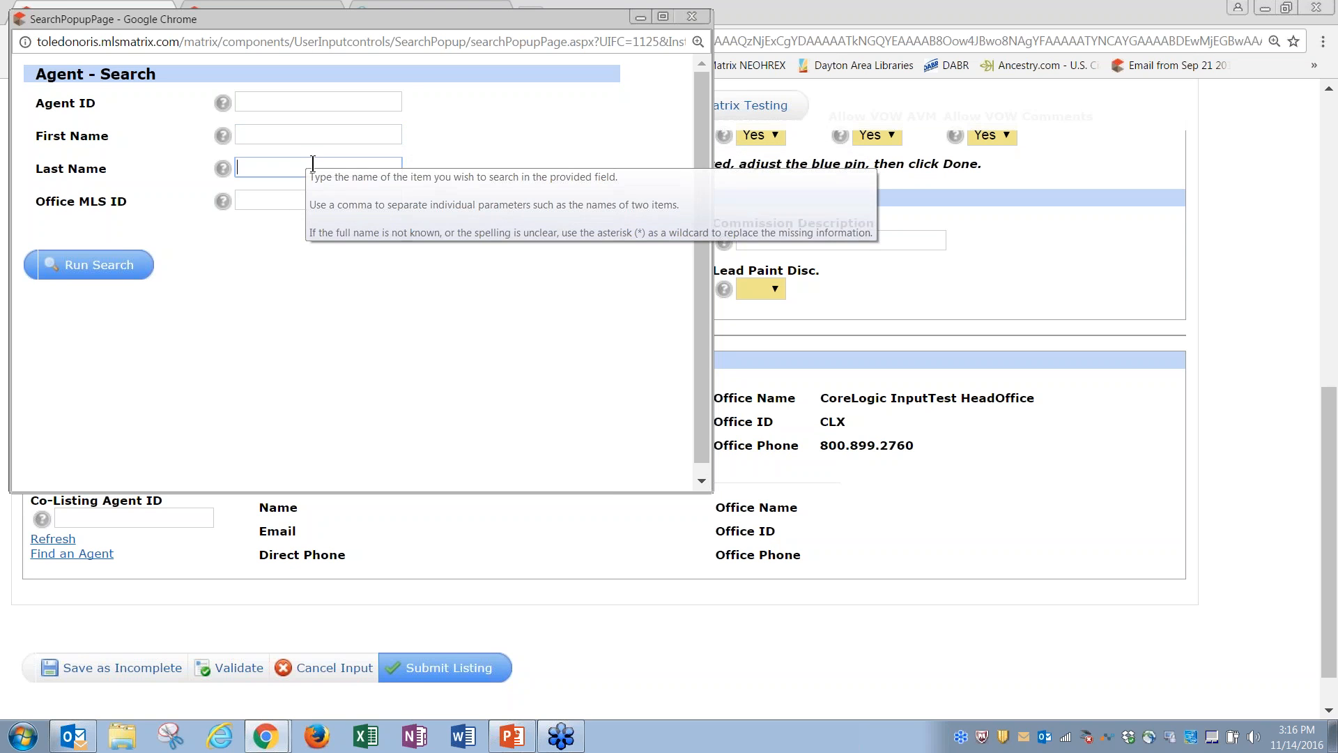
text(bir)
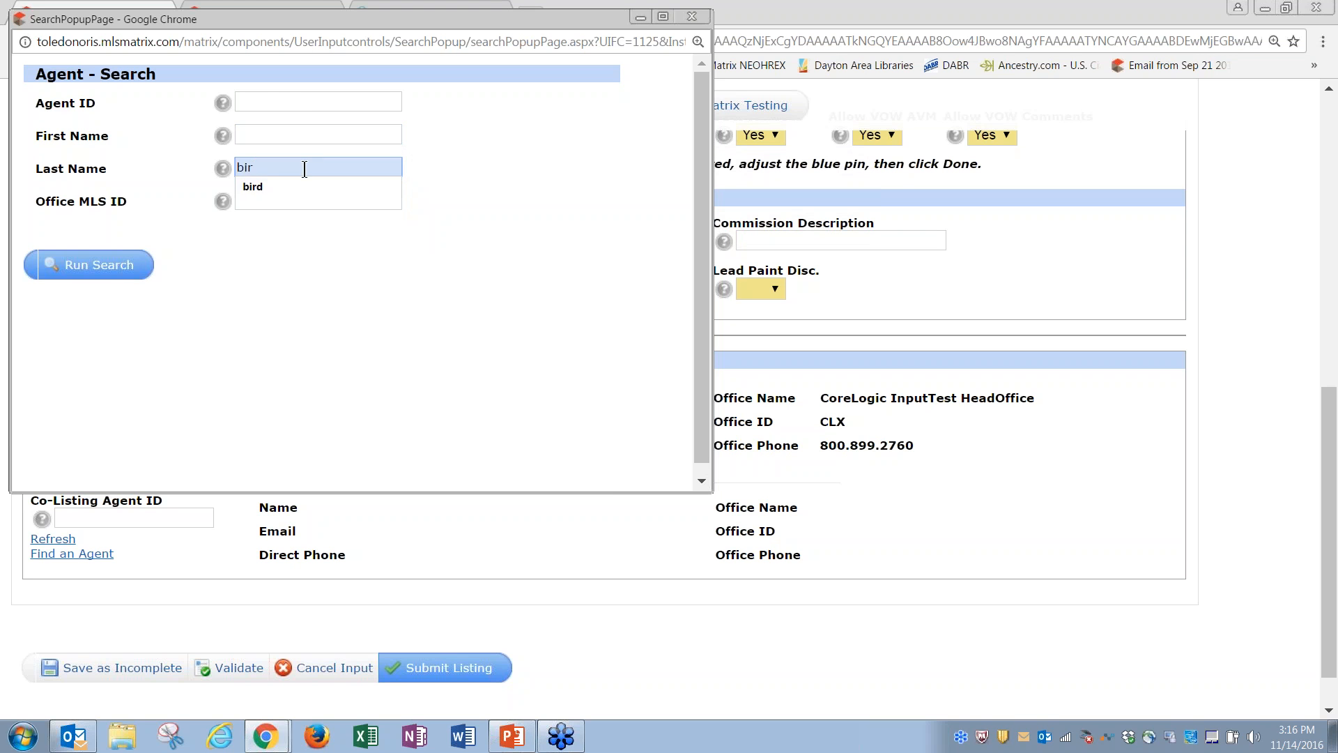
key(Down)
key(Return)
click(89, 264)
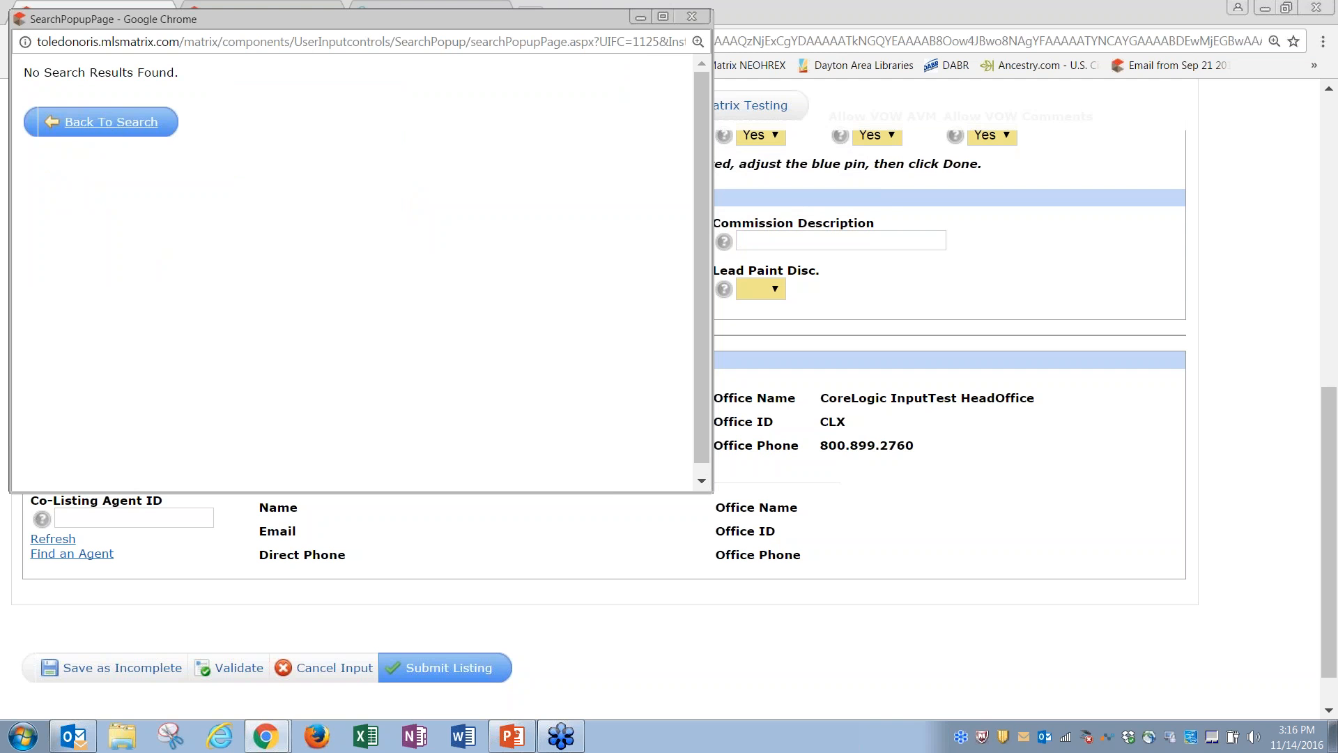
click(118, 131)
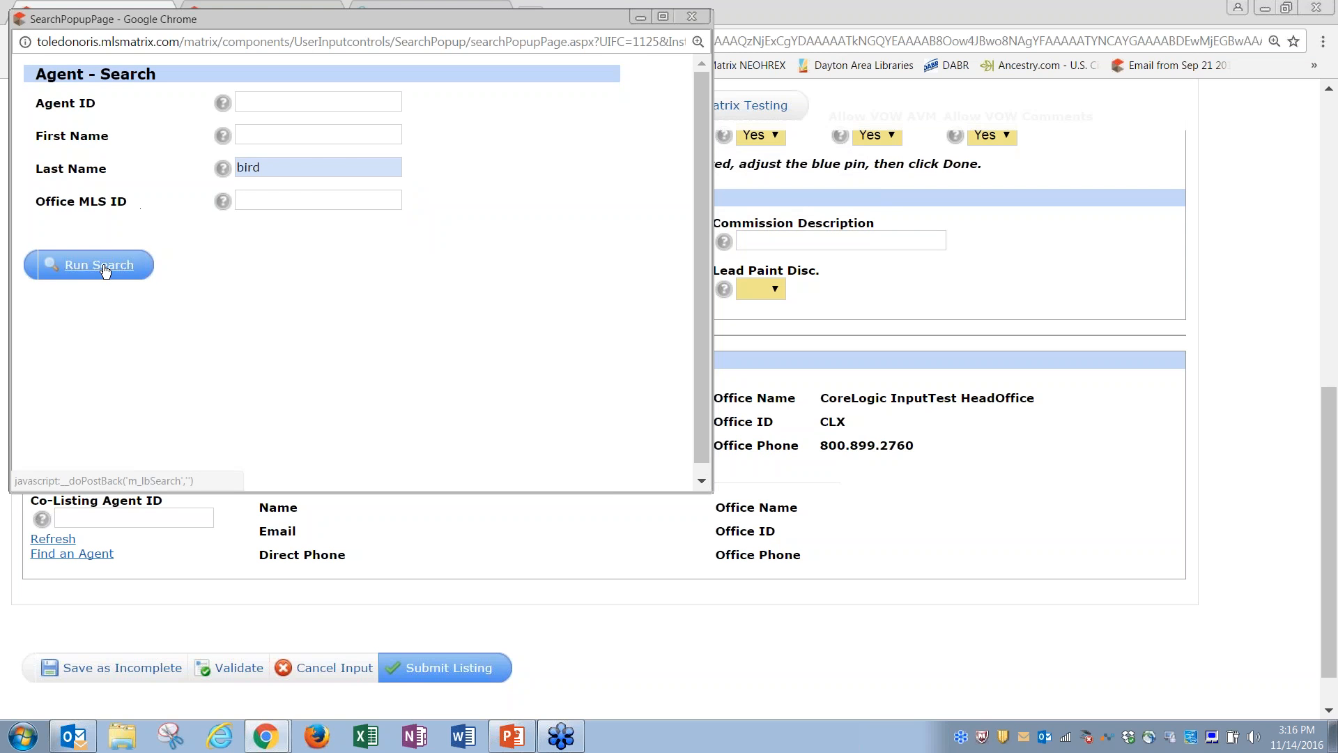
click(692, 16)
Step: Enter a new listing agent ID and refresh to load office CoreLogic InputTest BranchOffice 2
click(120, 410)
key(BackSpace)
key(BackSpace)
key(BackSpace)
key(BackSpace)
text(s)
key(Tab)
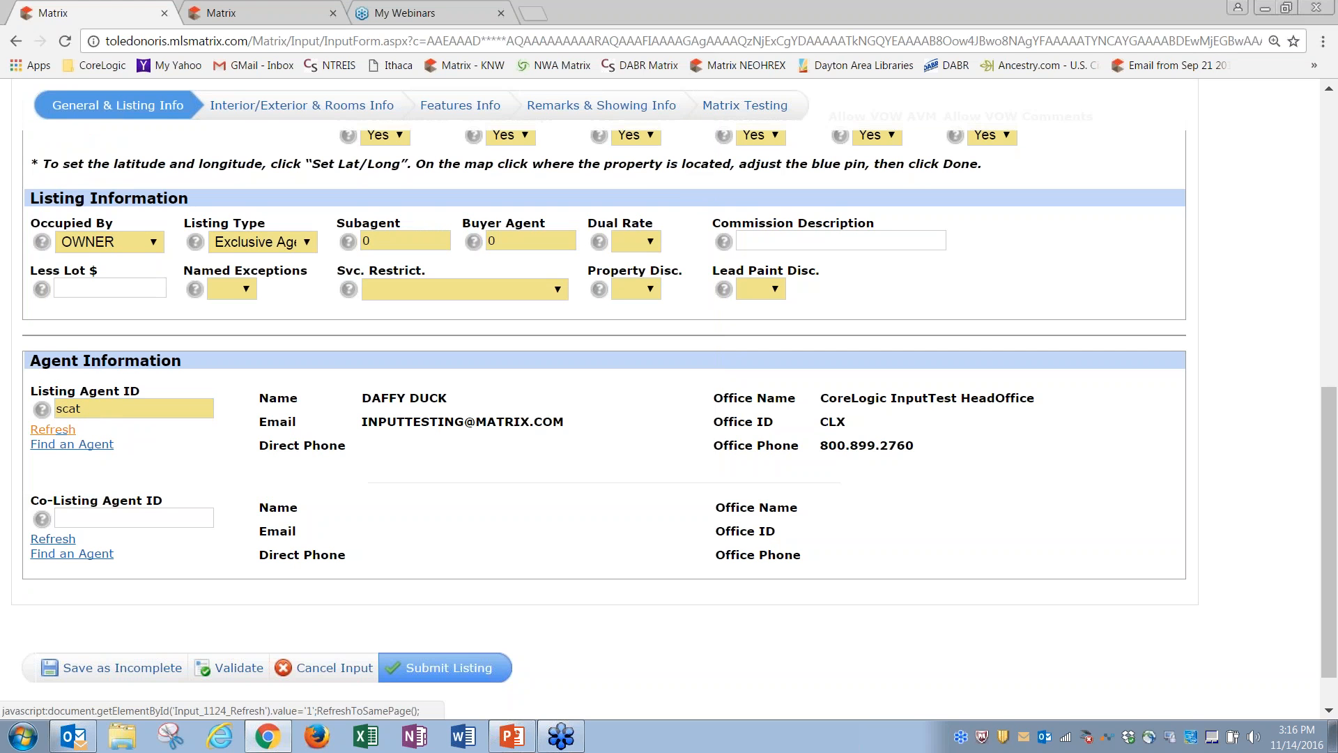
click(53, 429)
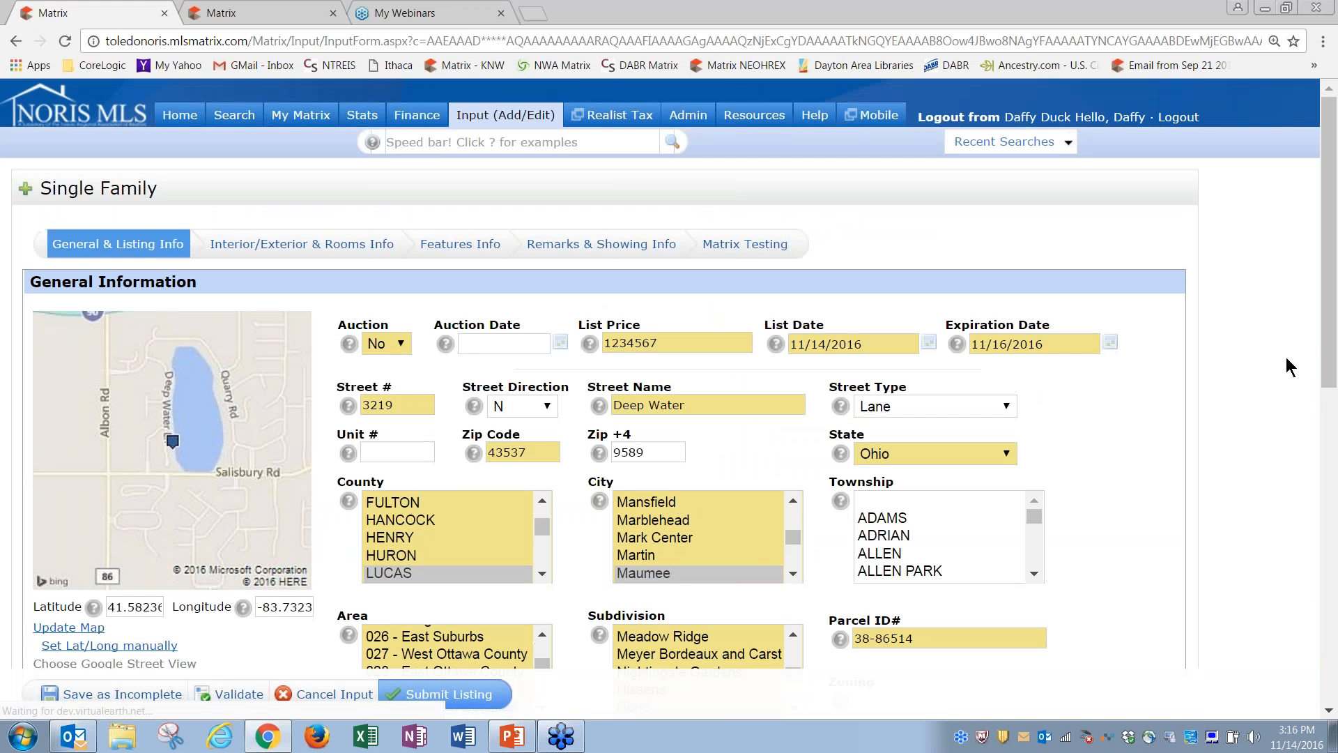
drag(1332, 362, 1315, 631)
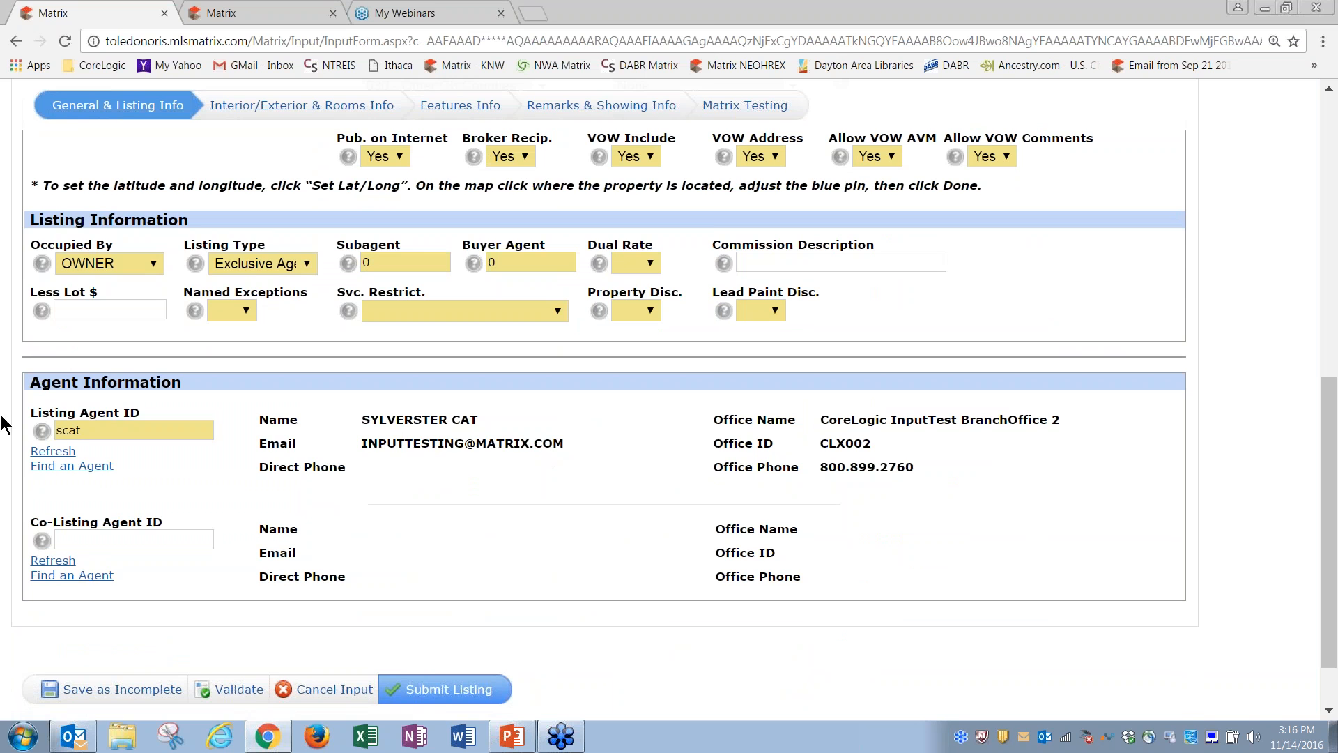
Step: Search the Agent Search popup by agent last name, then close the popup
click(79, 472)
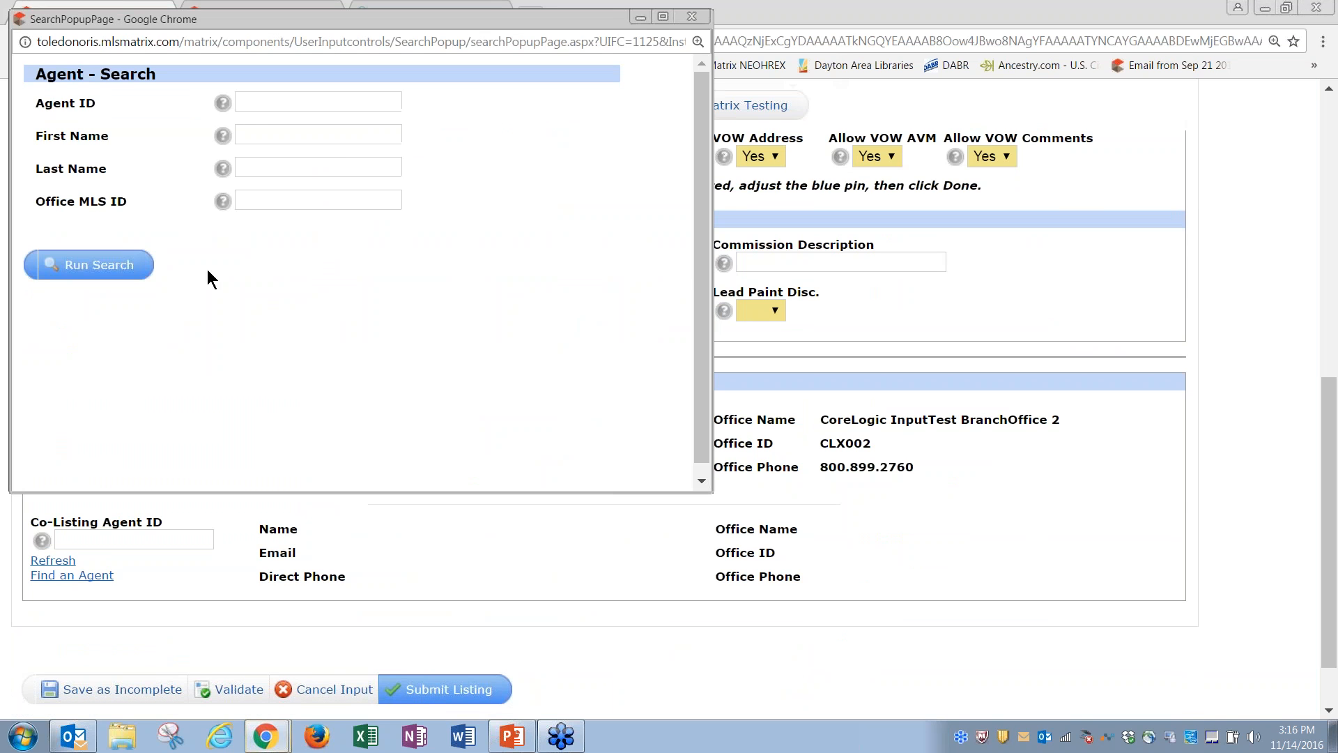
click(259, 137)
key(Tab)
text(ca)
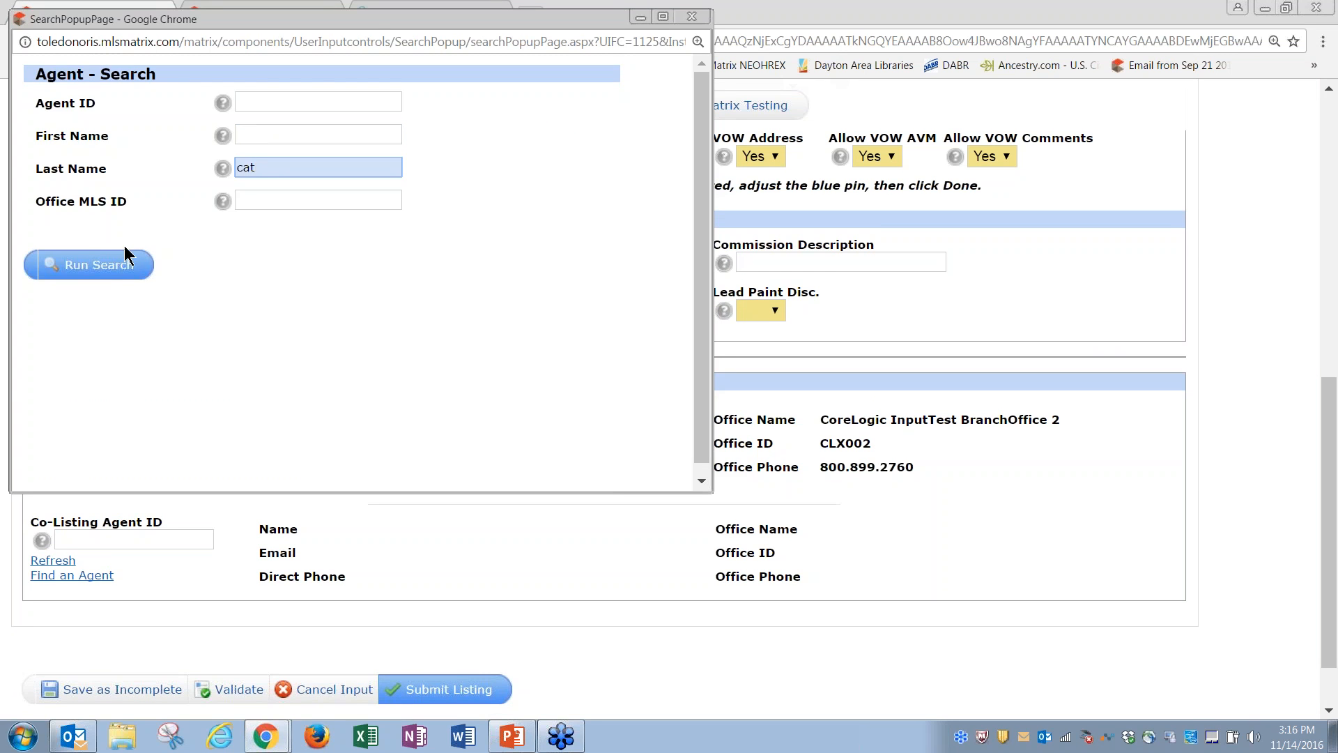
click(106, 267)
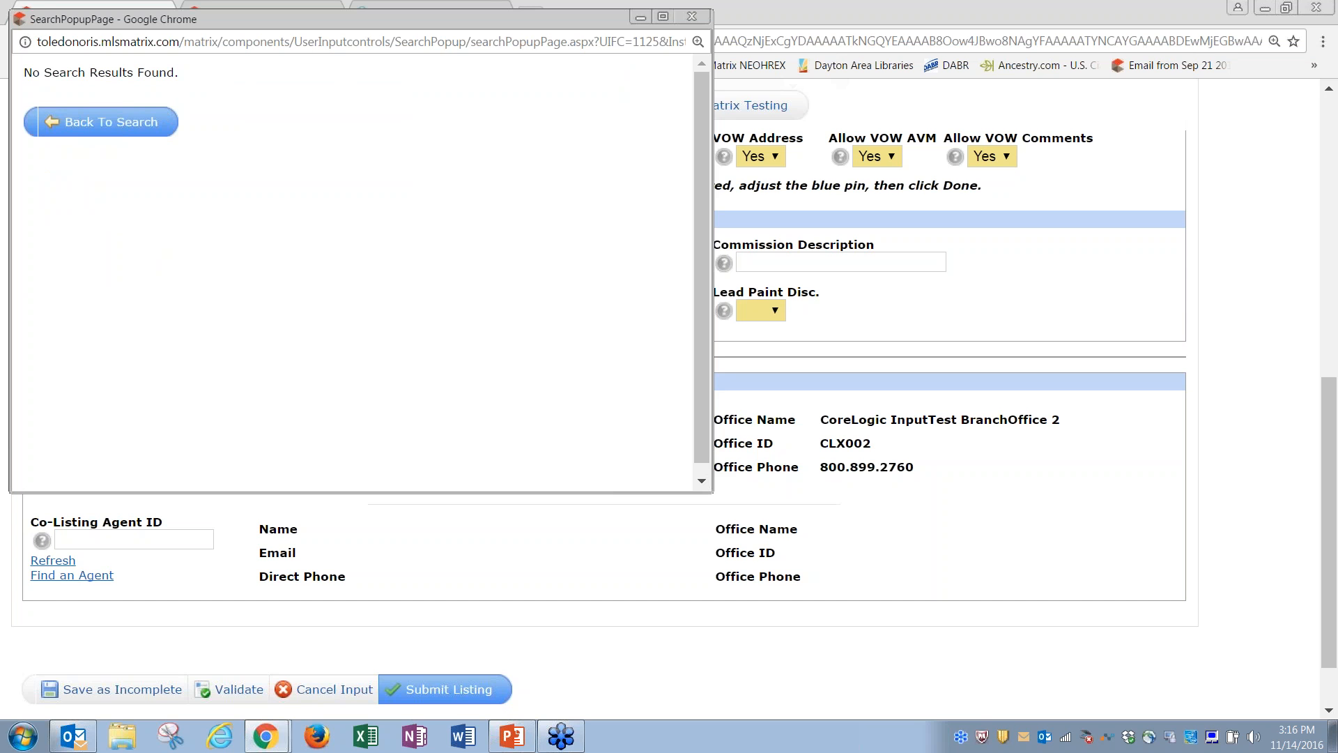
click(120, 128)
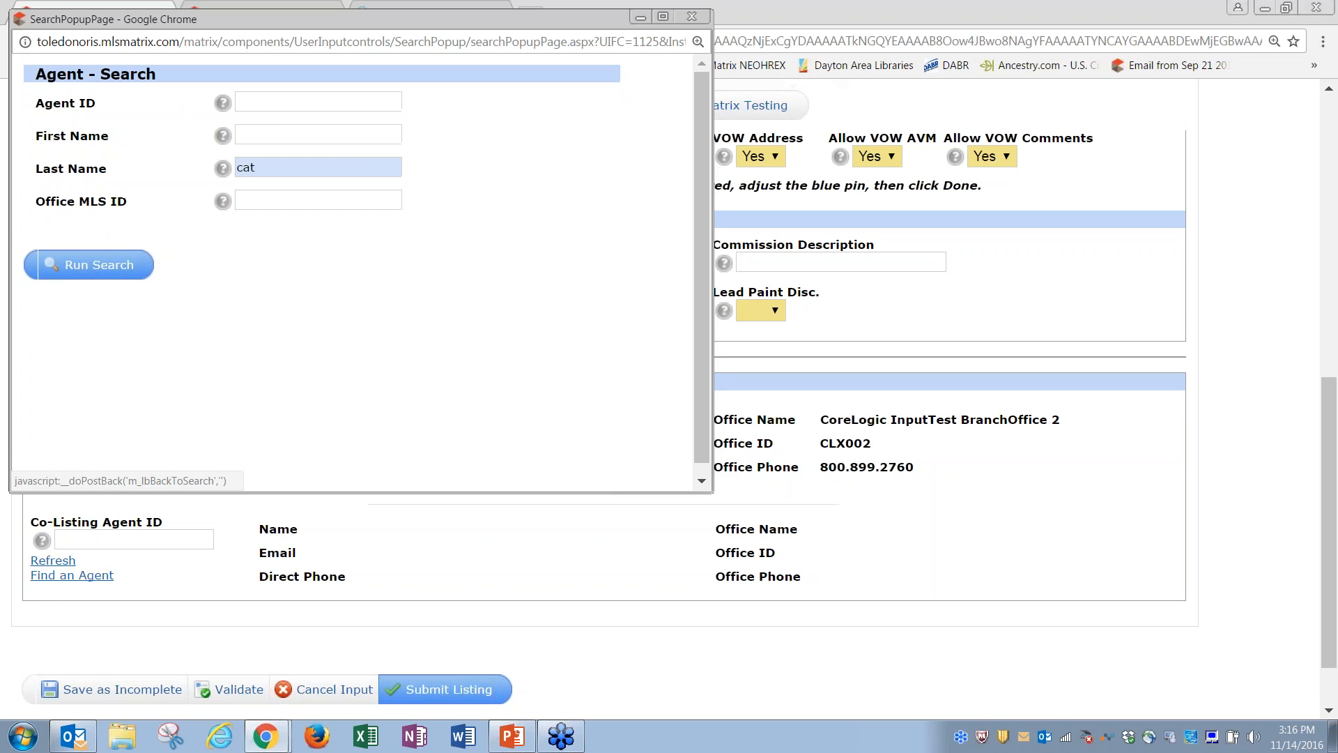
click(692, 16)
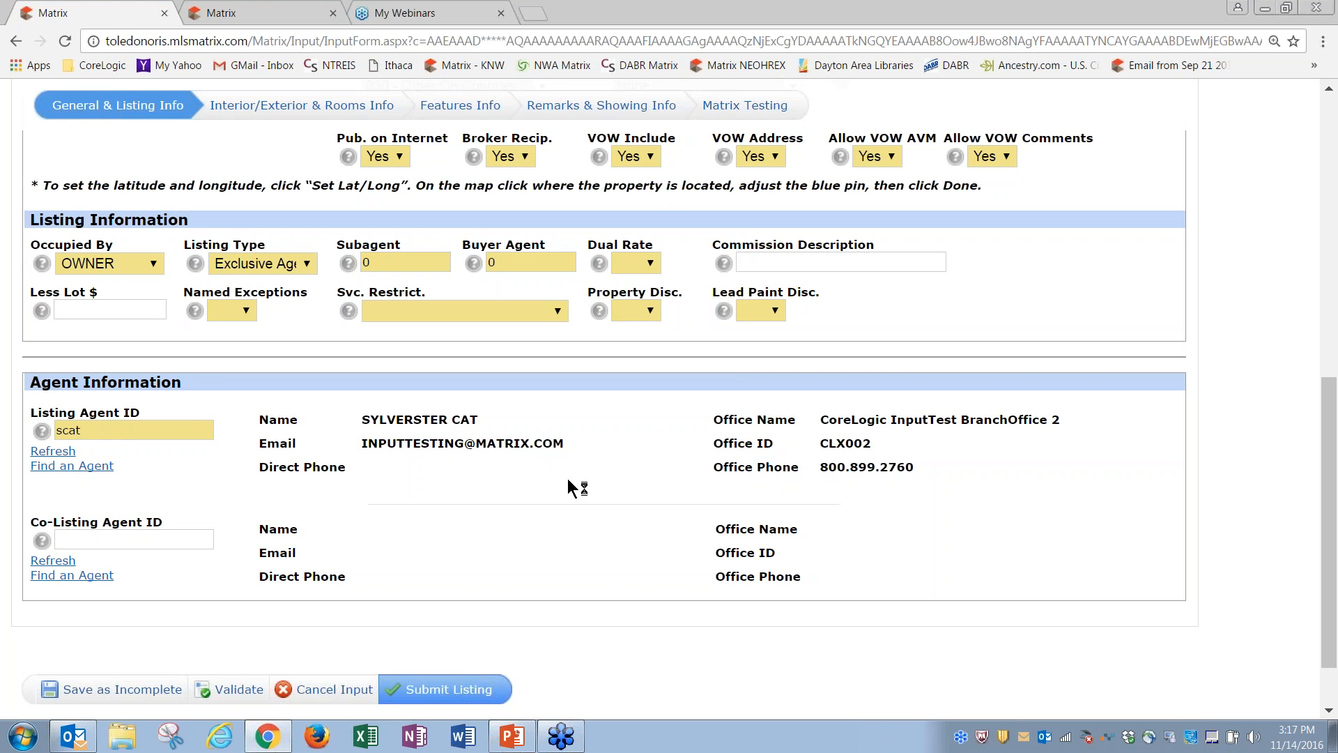
Step: Enter the co-listing agent's ID and refresh to load their details and CLX002 office
click(88, 536)
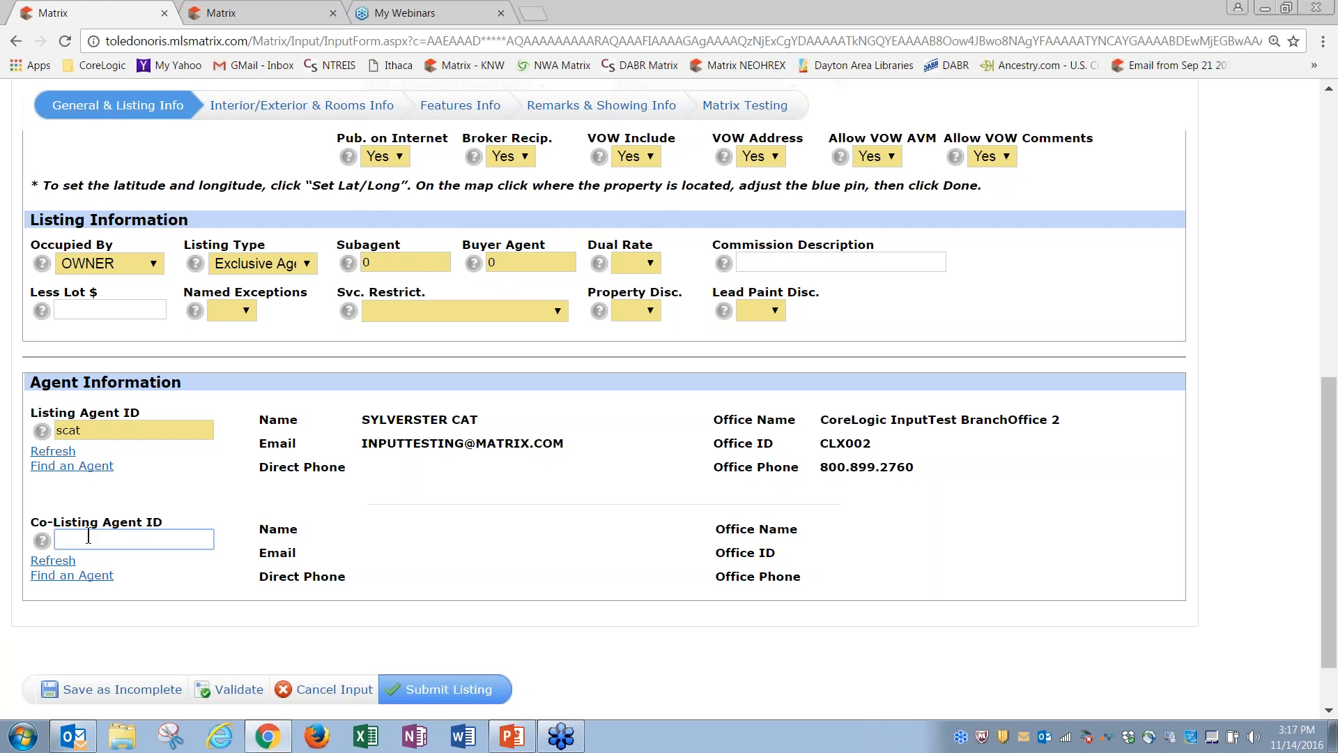
text(tbird)
click(67, 562)
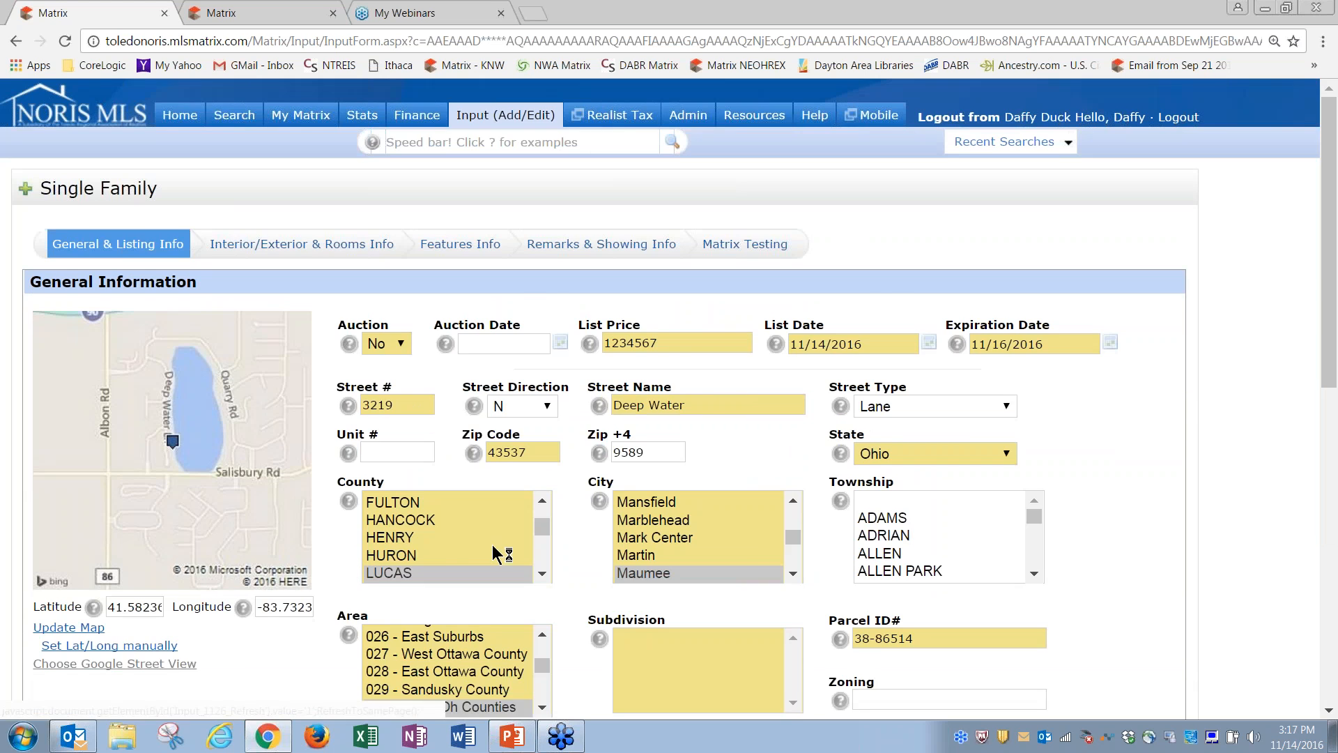
scroll(1333, 457, down, 1)
scroll(1333, 457, down, 8)
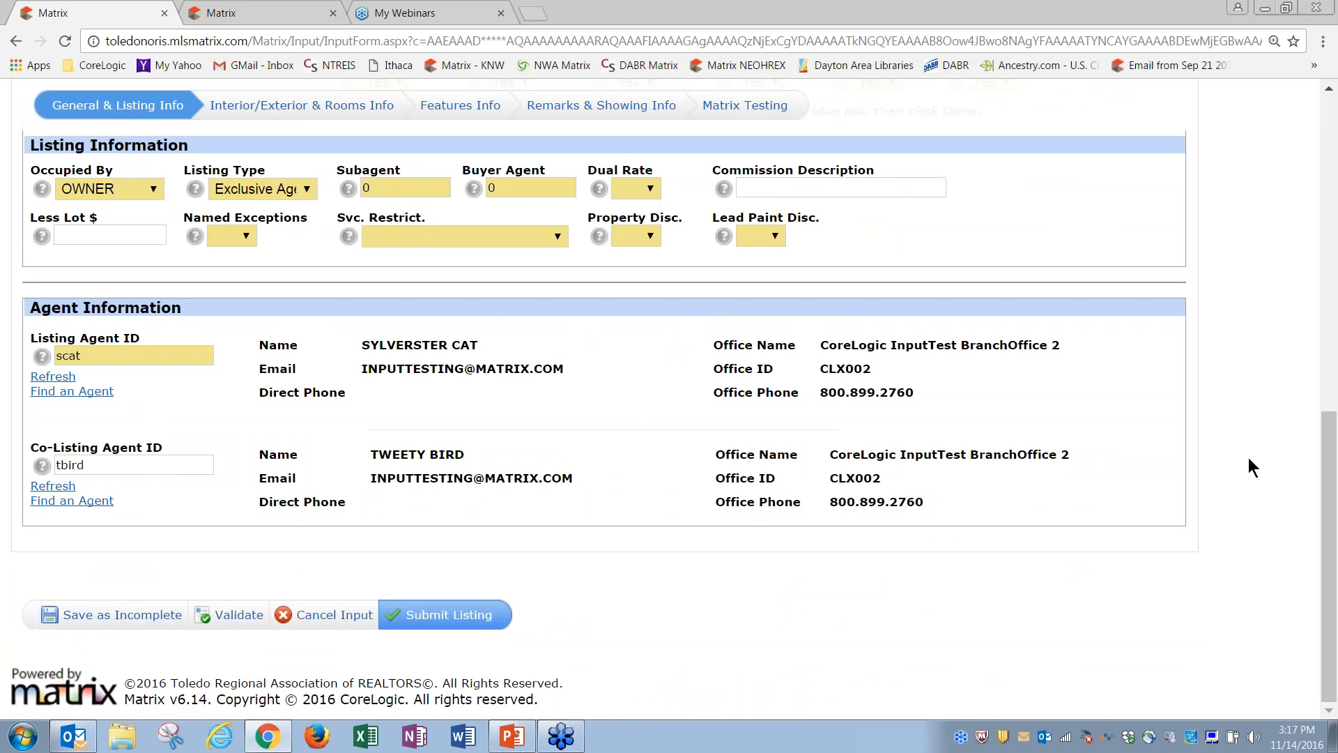
drag(1335, 480, 1335, 124)
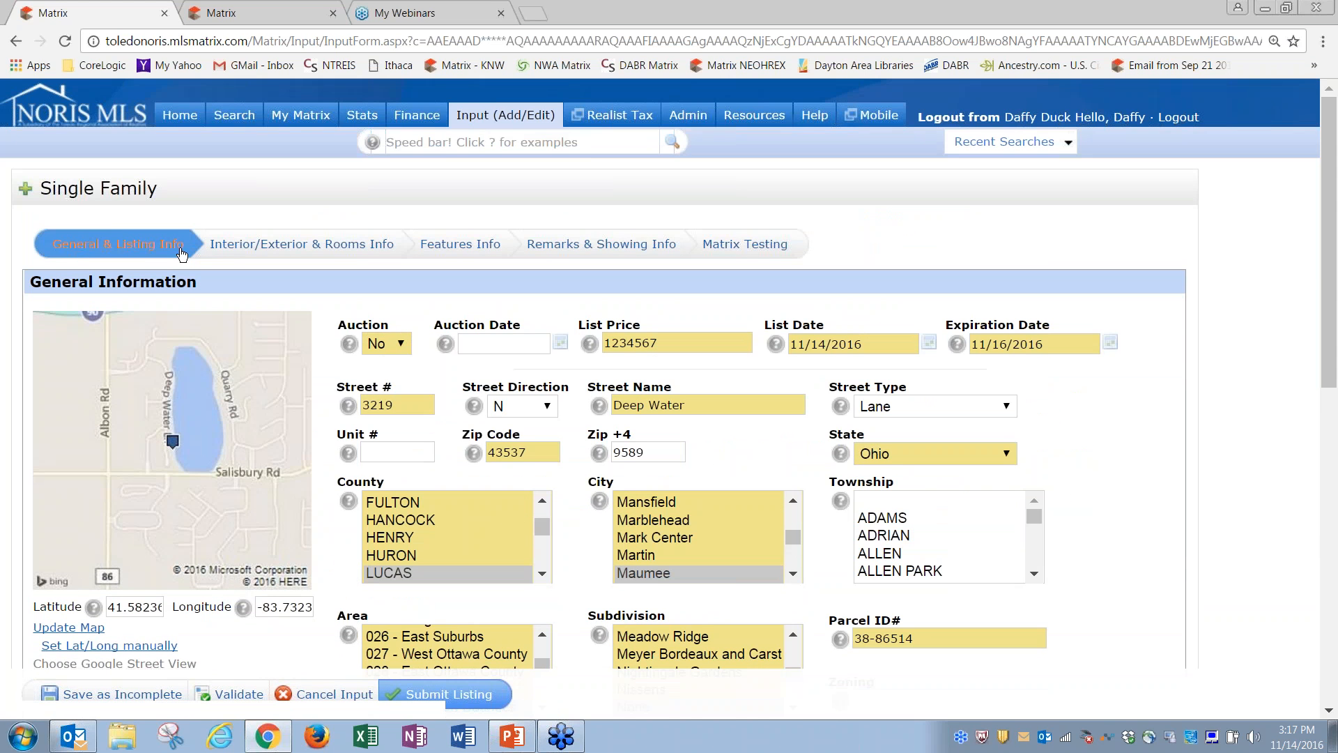
Step: Set # of Rooms to 9 in the Interior/Exterior & Rooms Info section
click(284, 252)
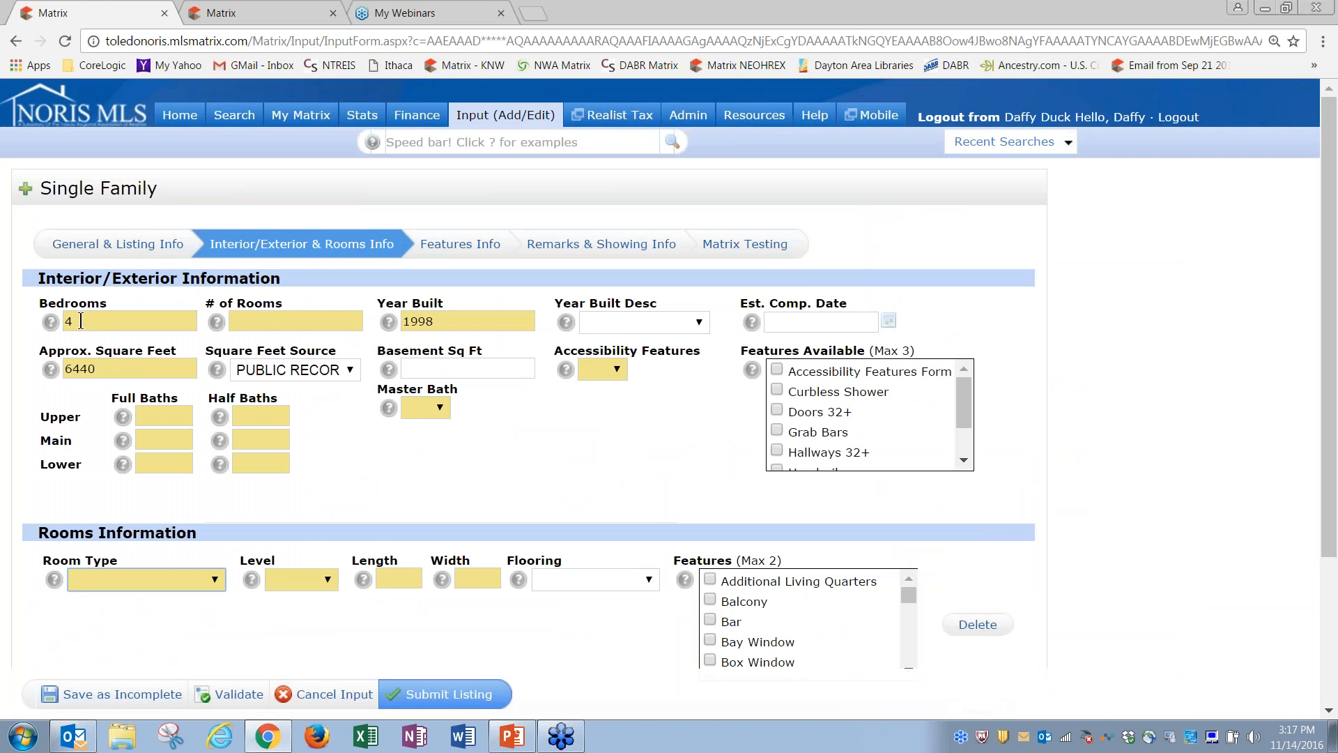
click(263, 322)
text(9)
key(Tab)
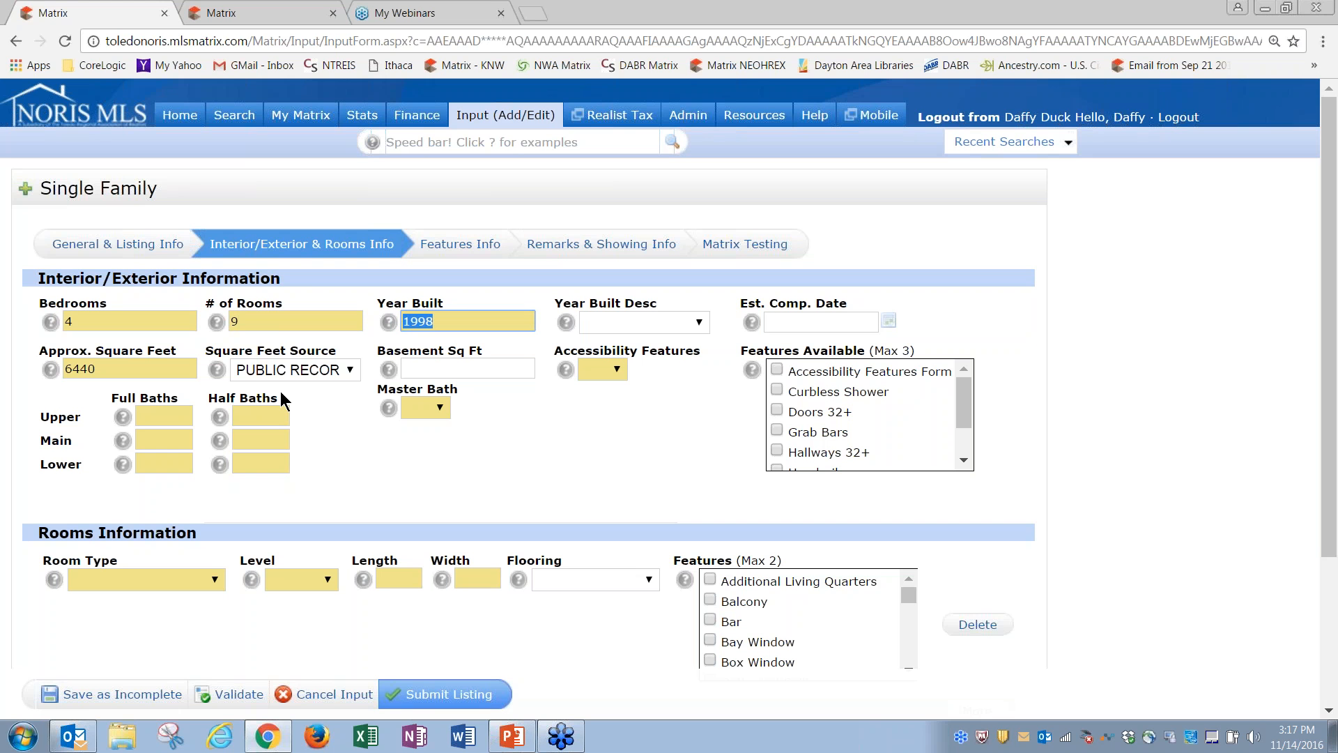
Step: Enter upper-level baths as 1 full and 0 half, and set Master Bath to Yes
click(184, 419)
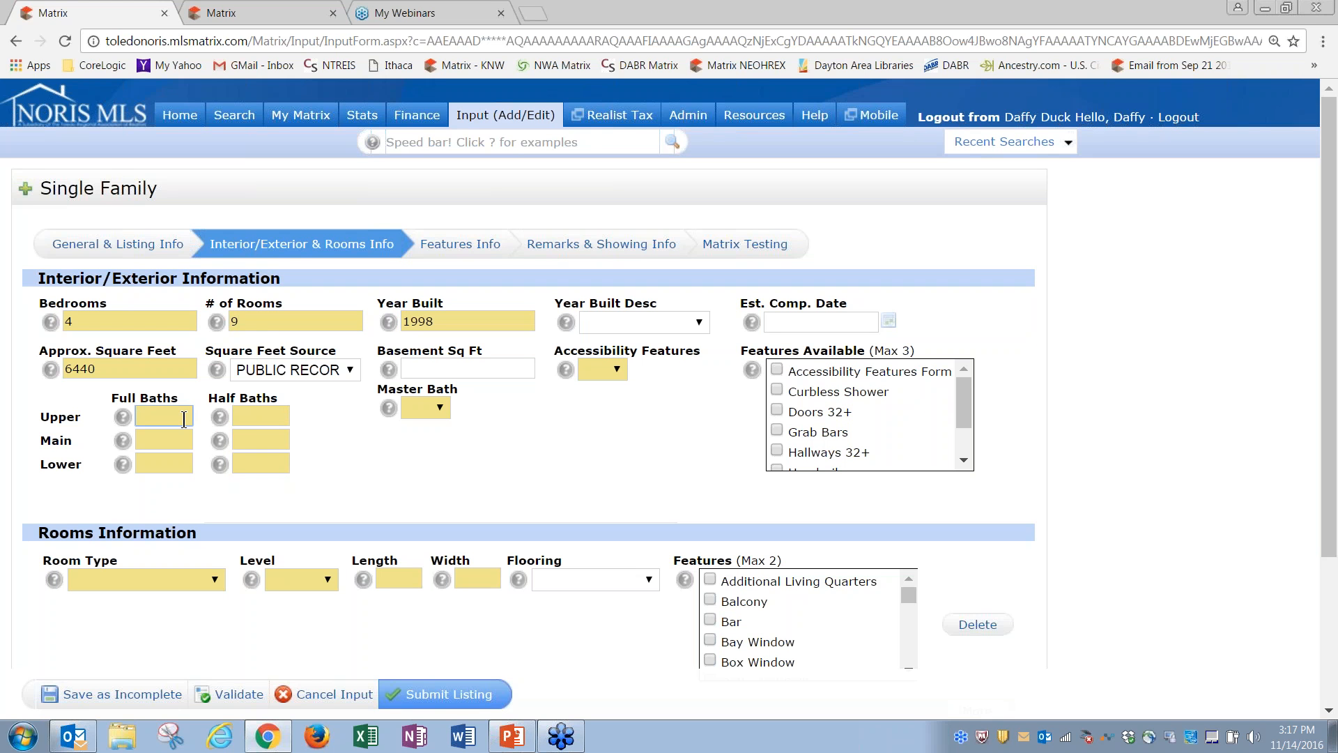
text(1)
key(Tab)
text(0)
key(Tab)
click(427, 409)
click(426, 442)
click(613, 370)
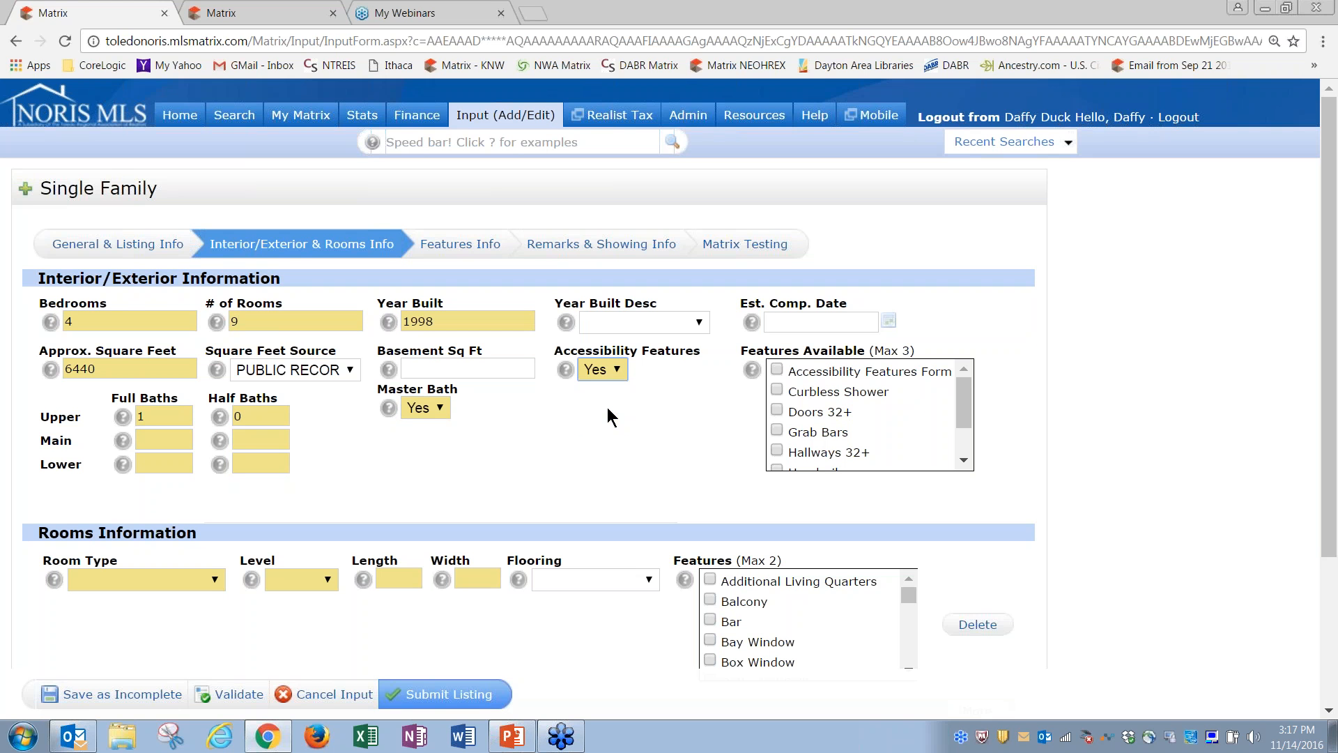
Step: Enter main-level baths 2 full, 0 half, and lower-level 0 full, 0 half, fixing a mistaken 10
click(157, 437)
text(2)
key(Tab)
text(0)
key(Tab)
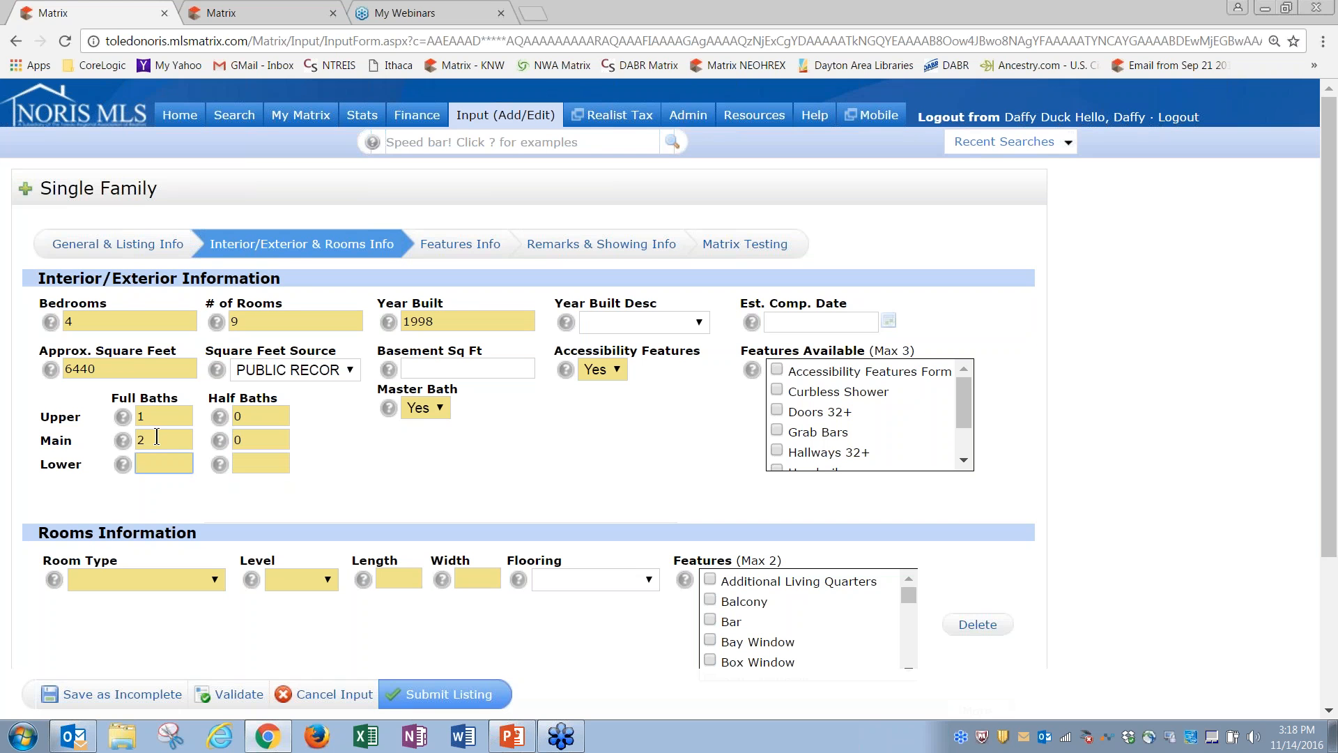
text(0)
key(Tab)
text(10)
key(Tab)
click(264, 465)
key(BackSpace)
key(BackSpace)
text(0)
click(343, 437)
drag(1330, 425, 1337, 573)
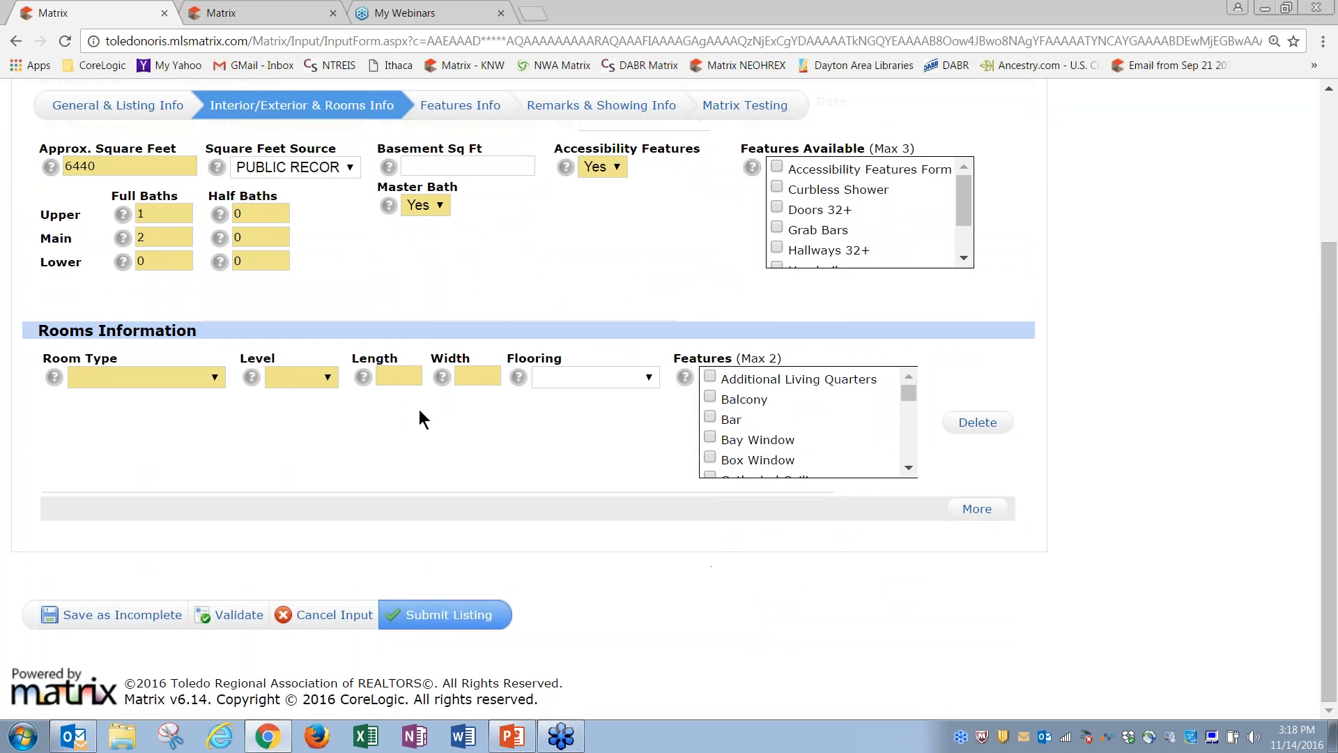
Step: Add a Main-level Living Room, 10 x 15, with Wood Floor, Bay Window and Balcony
click(214, 379)
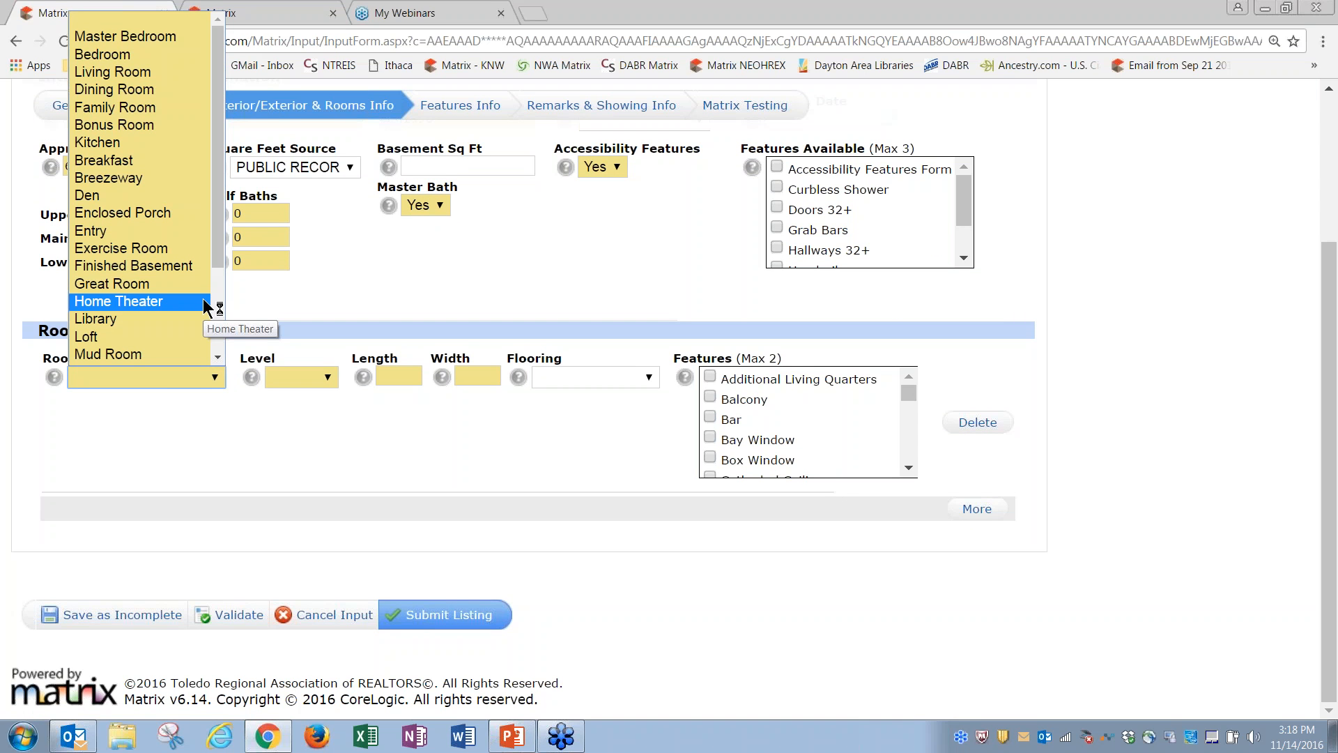
click(137, 73)
click(304, 380)
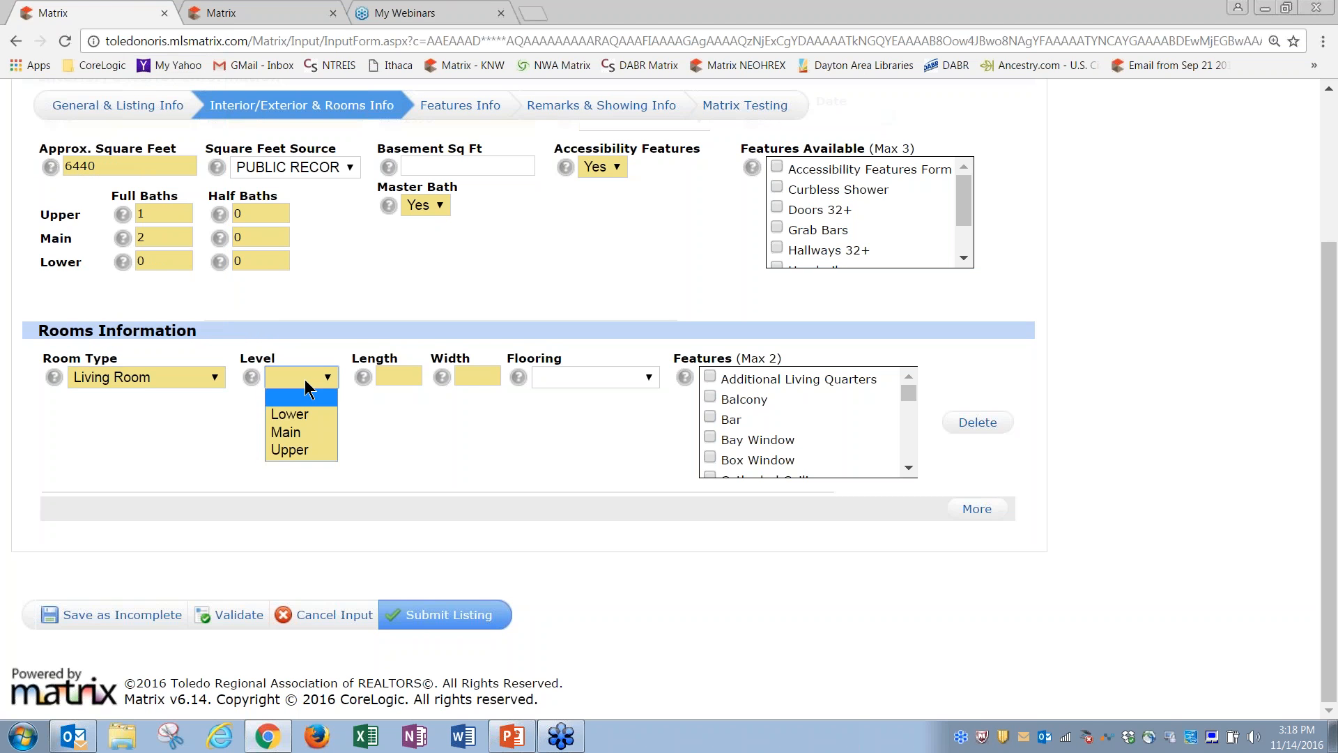
click(307, 434)
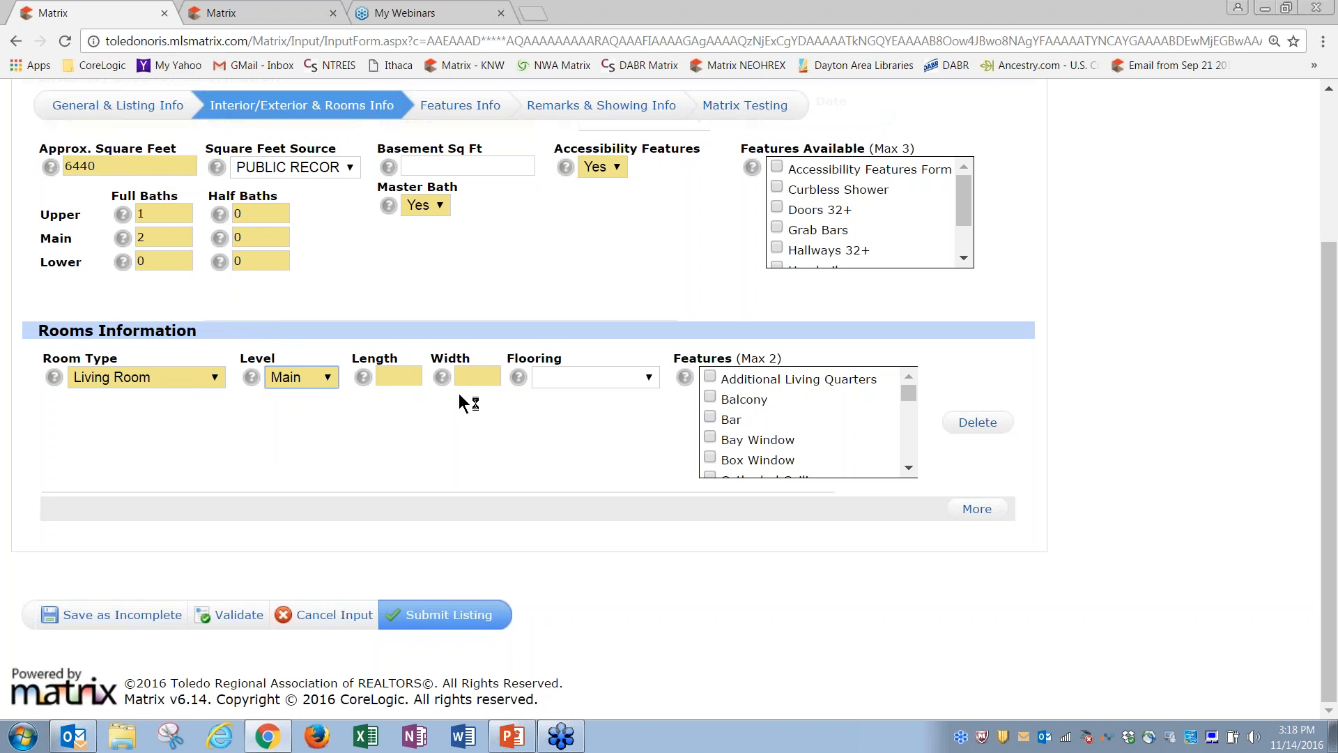
click(399, 380)
text(10)
key(Tab)
text(15)
key(Tab)
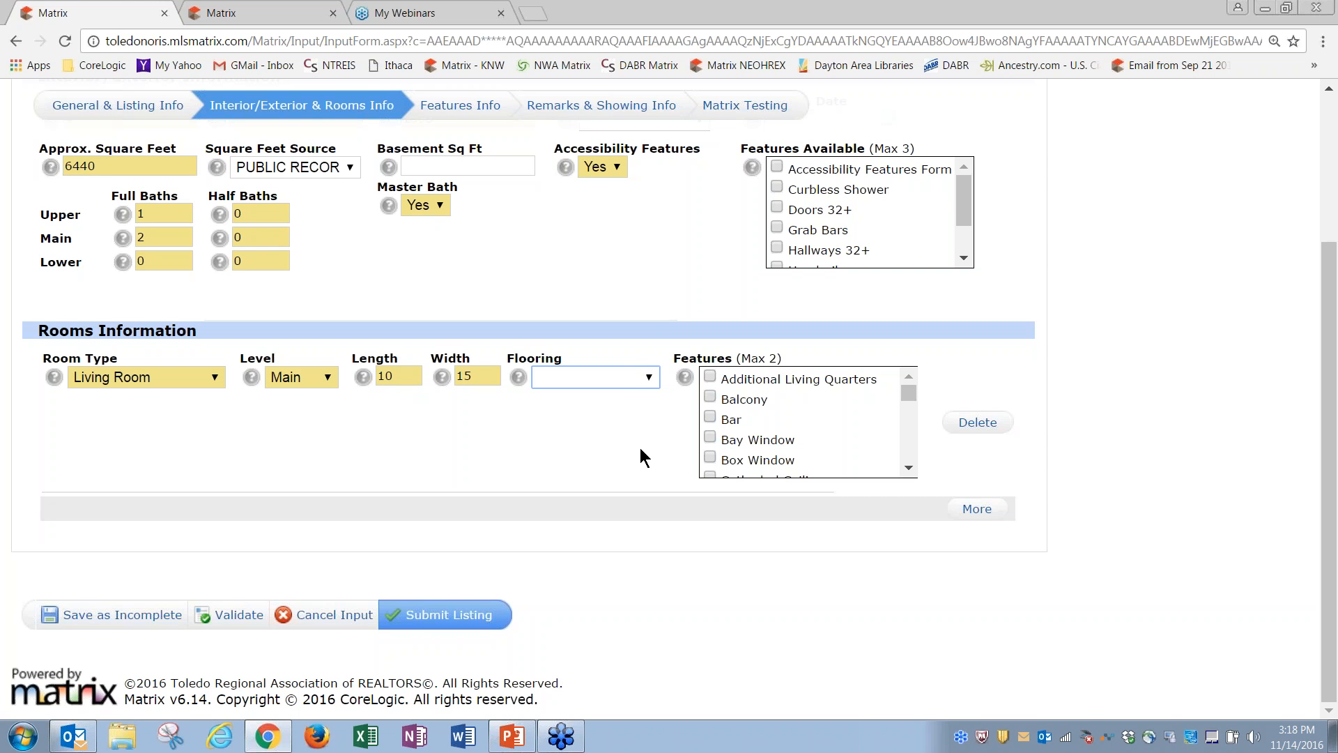
click(648, 379)
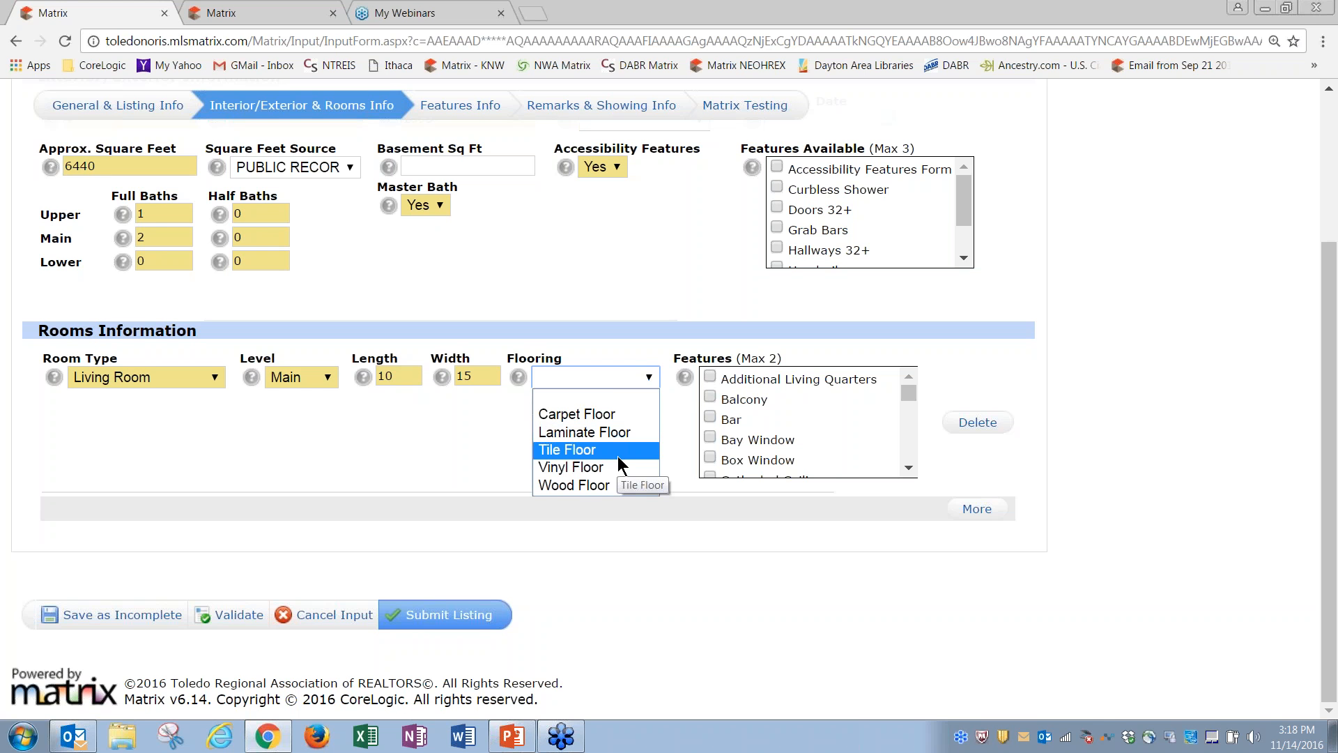
click(605, 485)
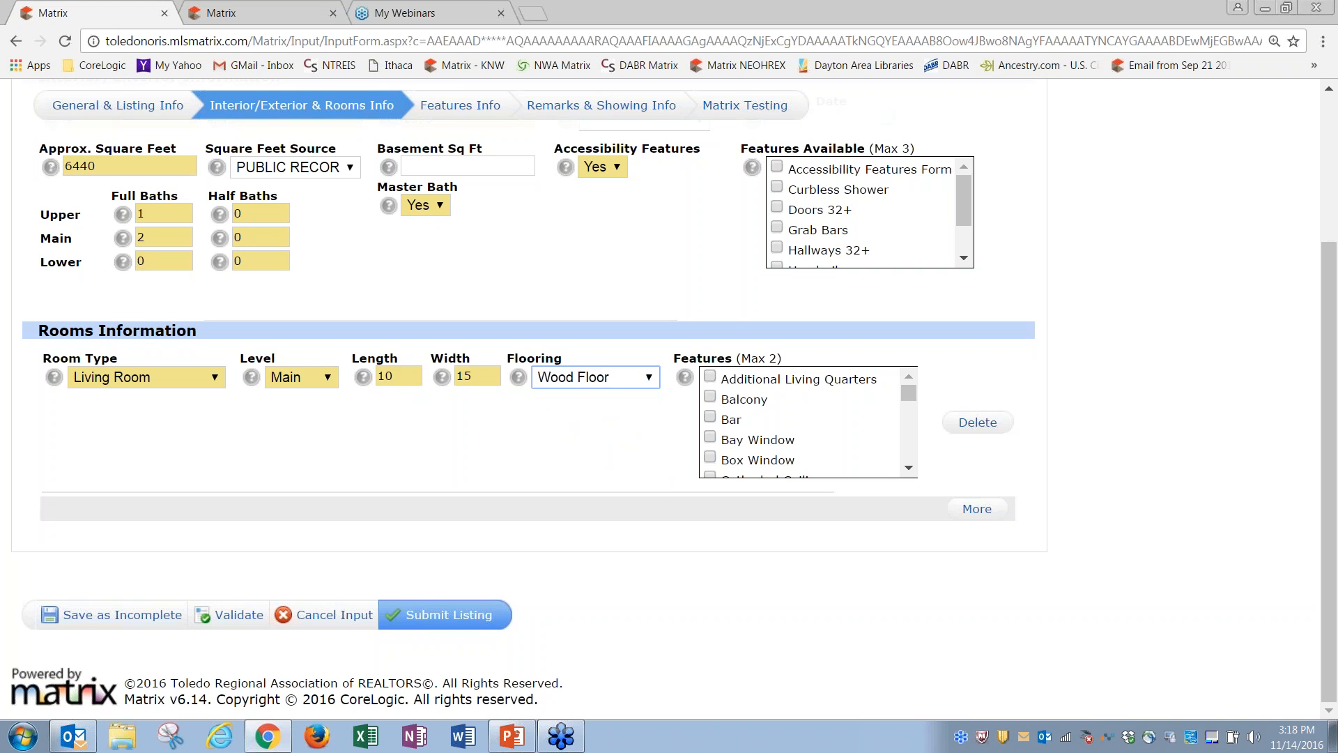
click(711, 437)
click(710, 397)
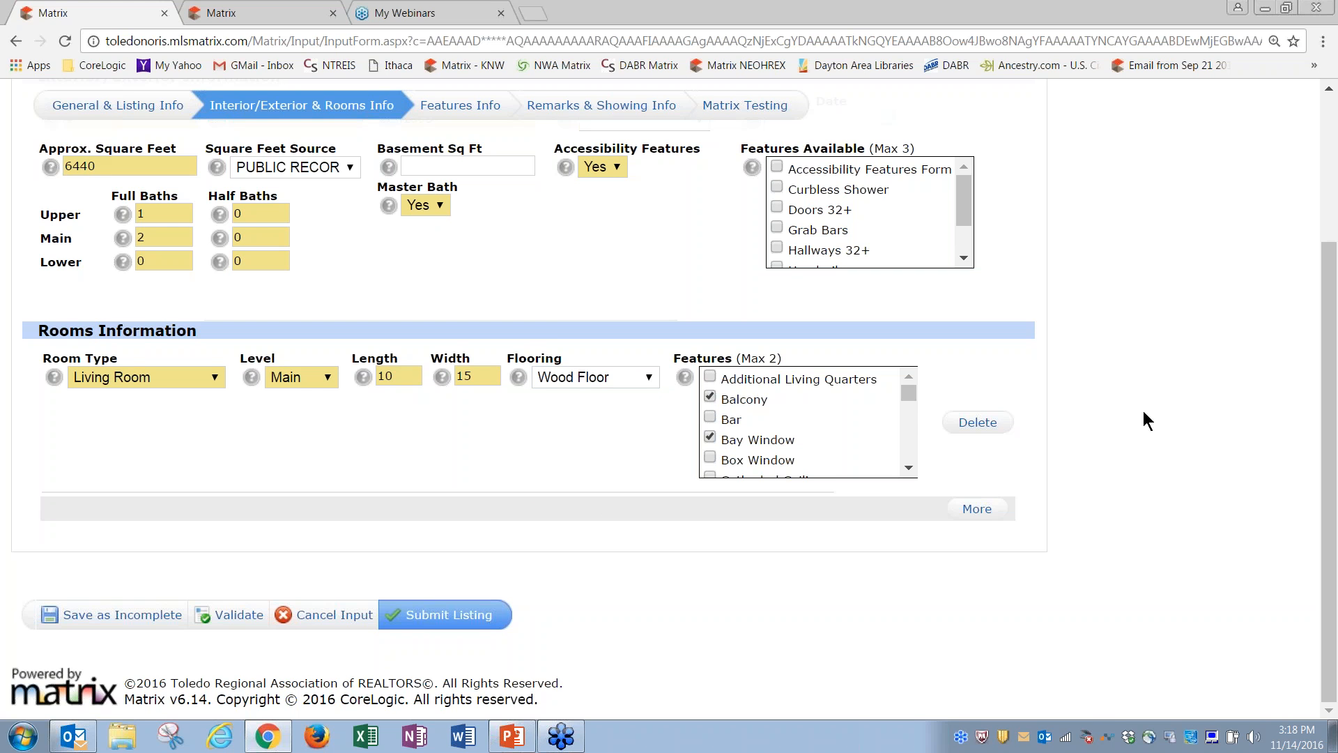
Step: Add a second room row as a Main-level Entry, 12 x 13
click(975, 509)
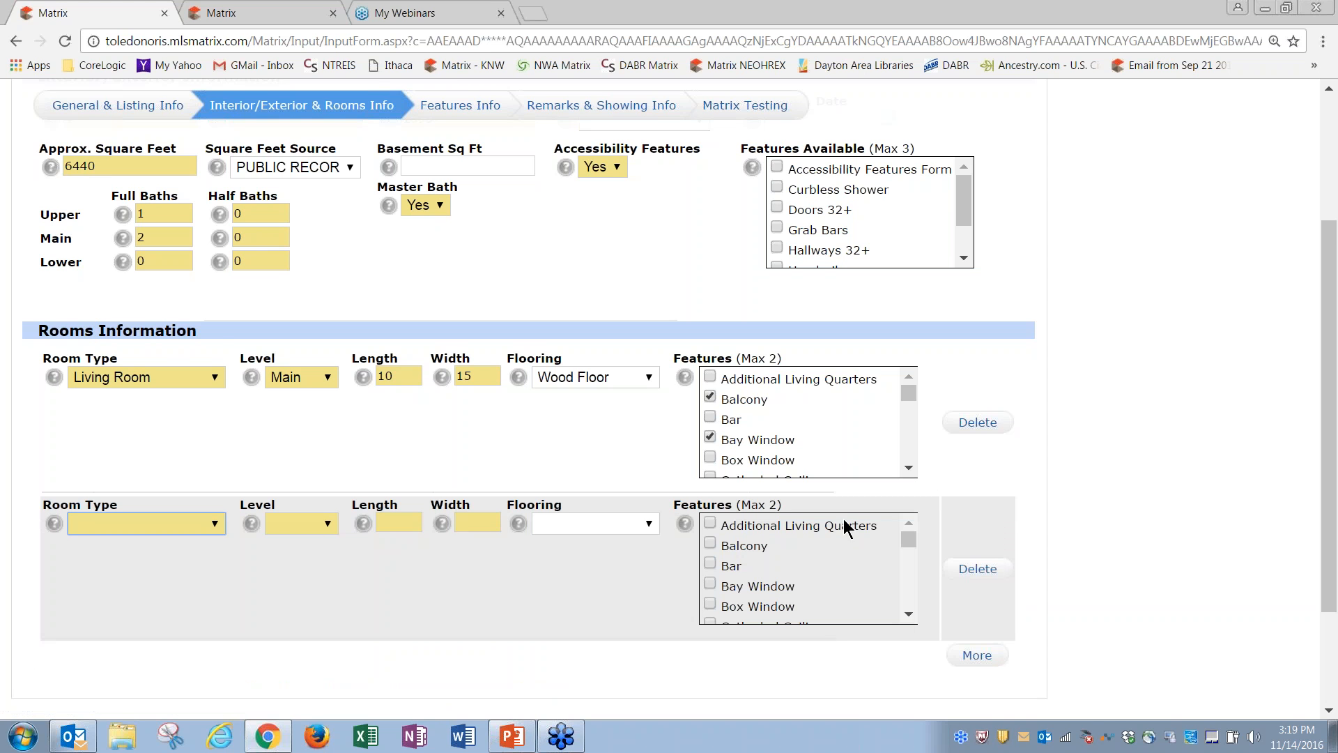
click(217, 523)
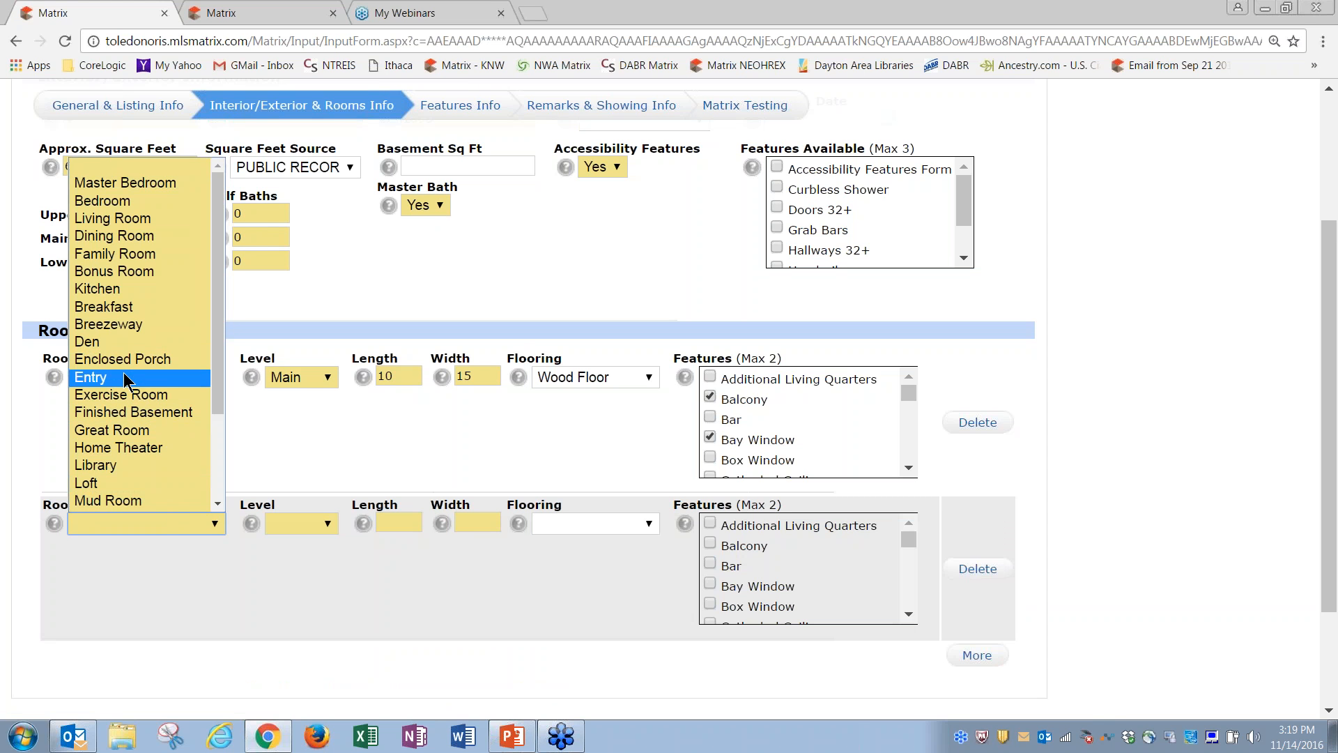
click(126, 378)
click(311, 527)
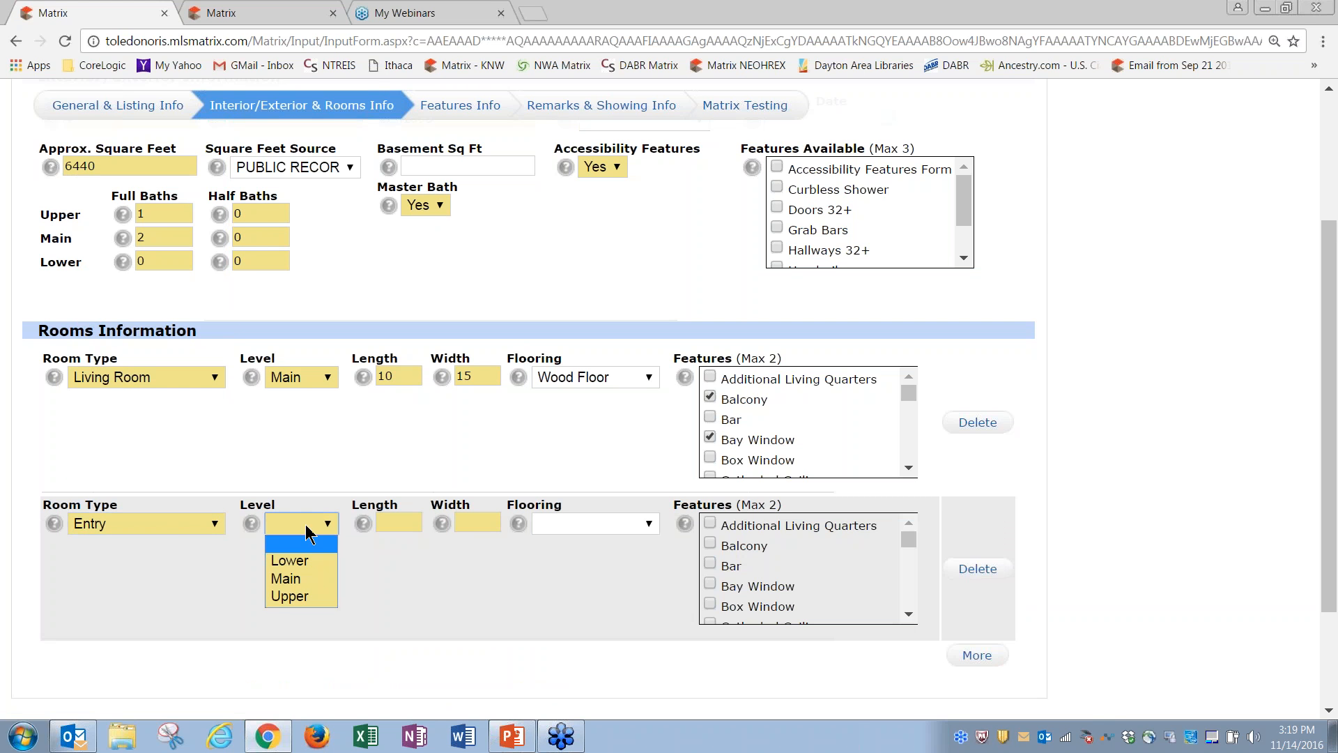
click(311, 580)
key(Tab)
text(12)
key(Tab)
text(13)
key(Tab)
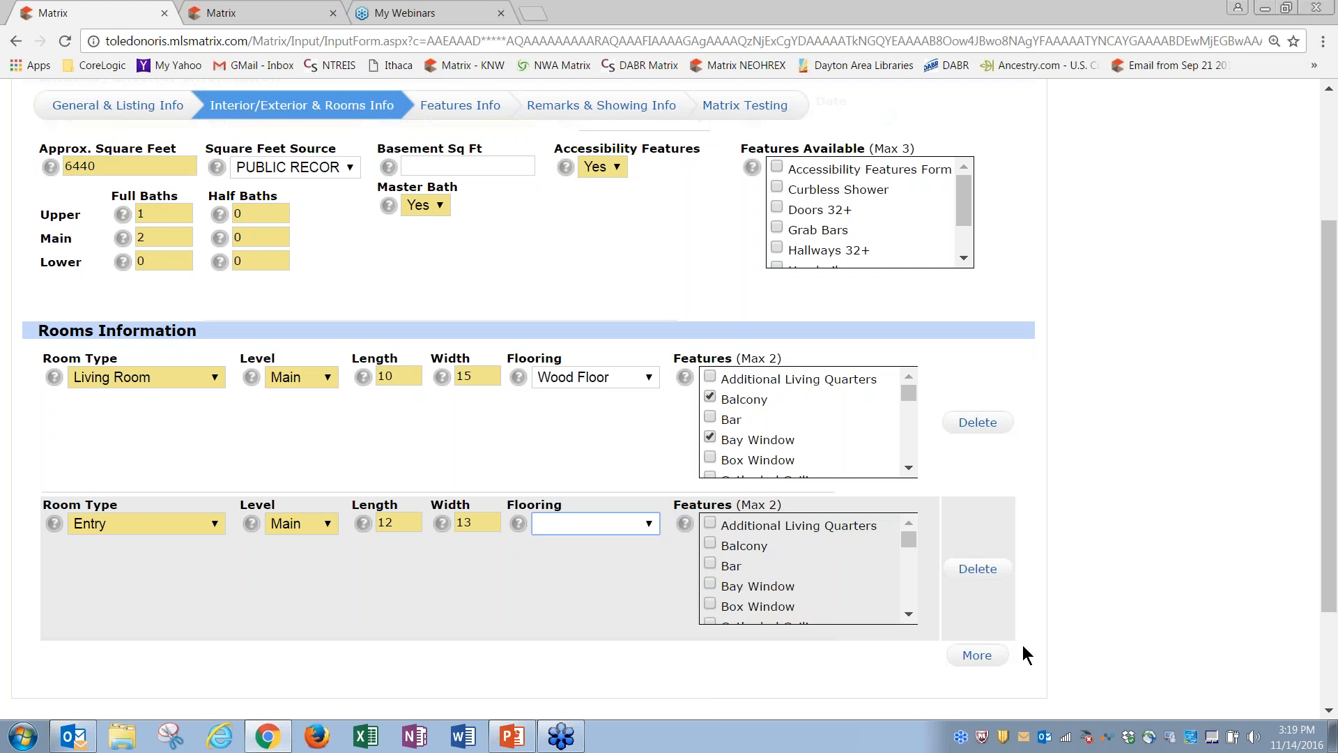
Step: Add a third room row as a Main-level Great Room, 23 x 23
click(977, 655)
drag(1327, 529, 1329, 641)
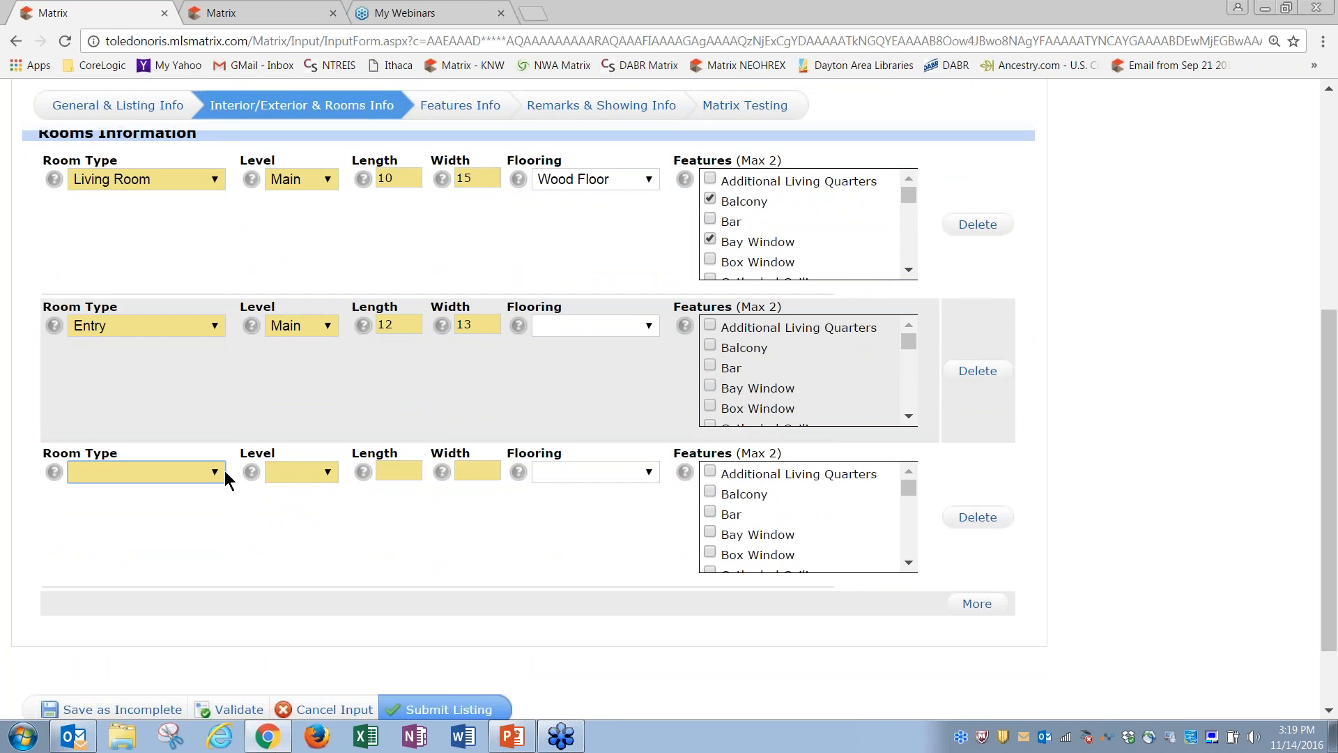
click(217, 471)
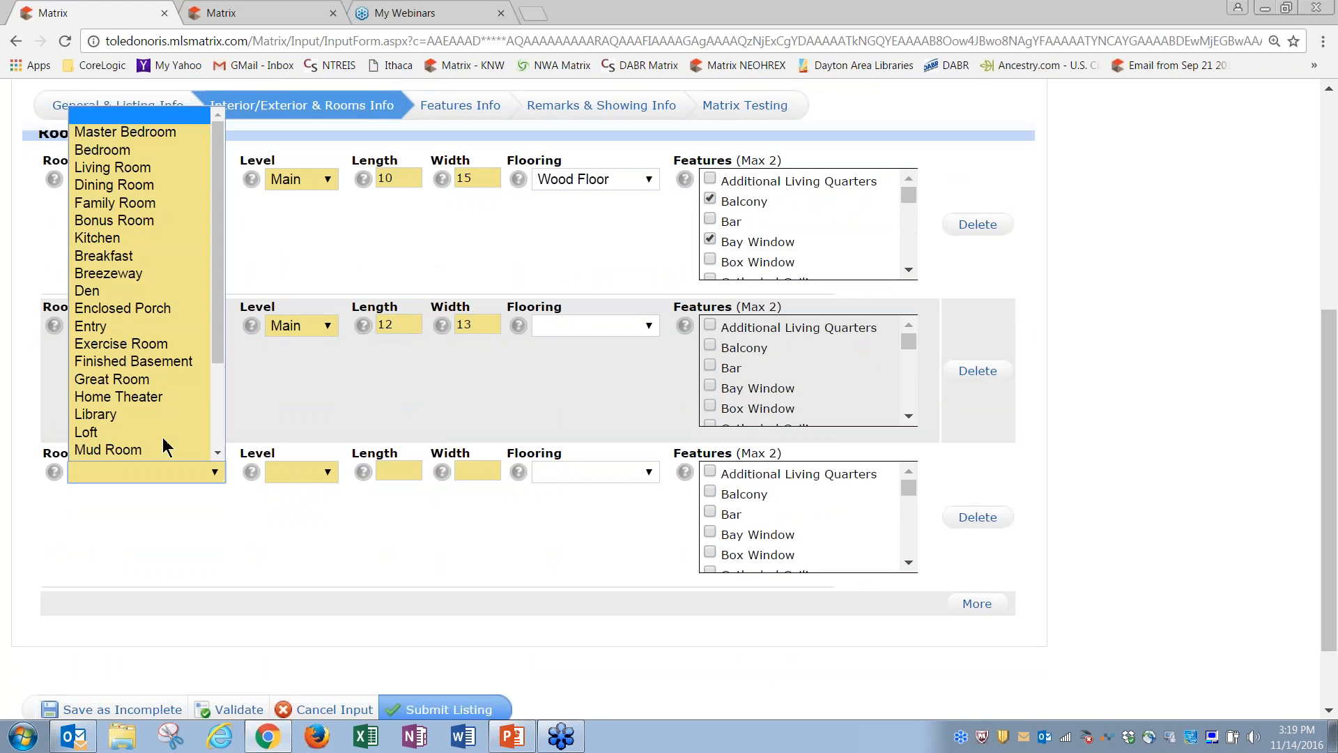
click(127, 382)
click(299, 472)
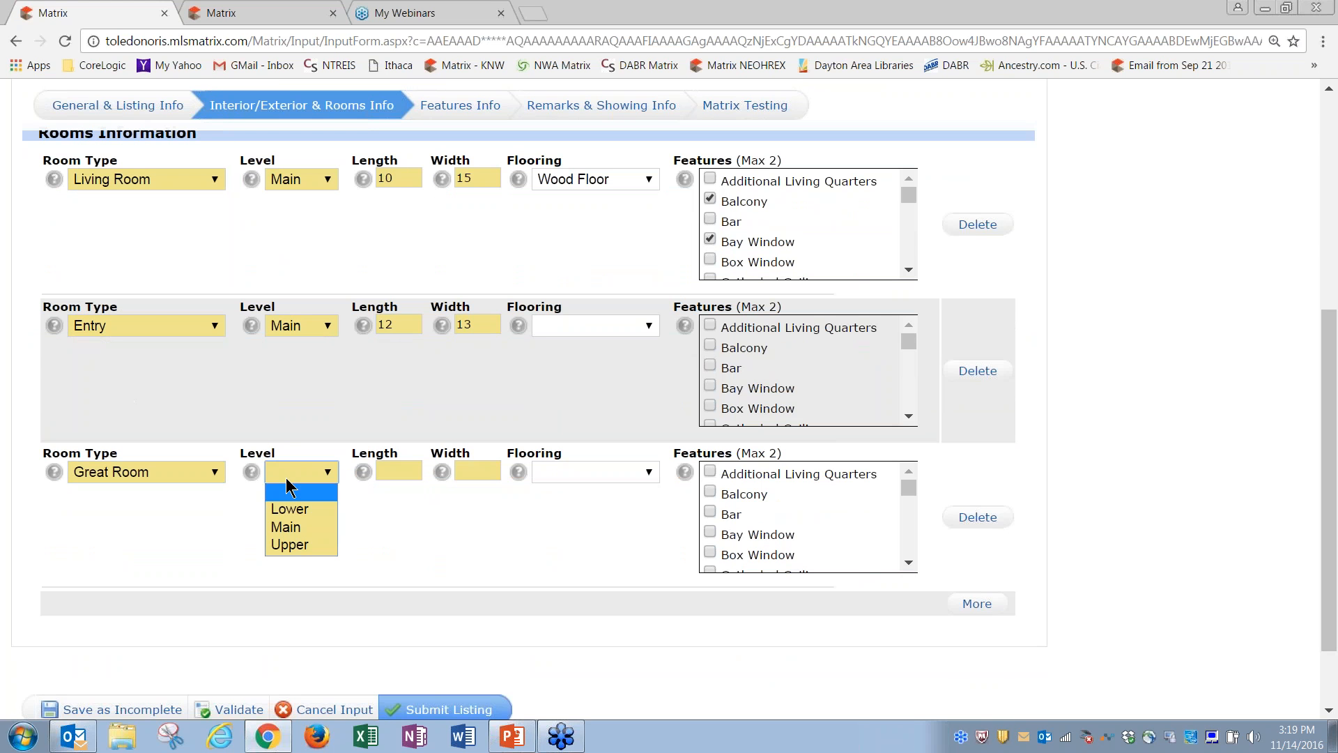
click(298, 528)
click(389, 473)
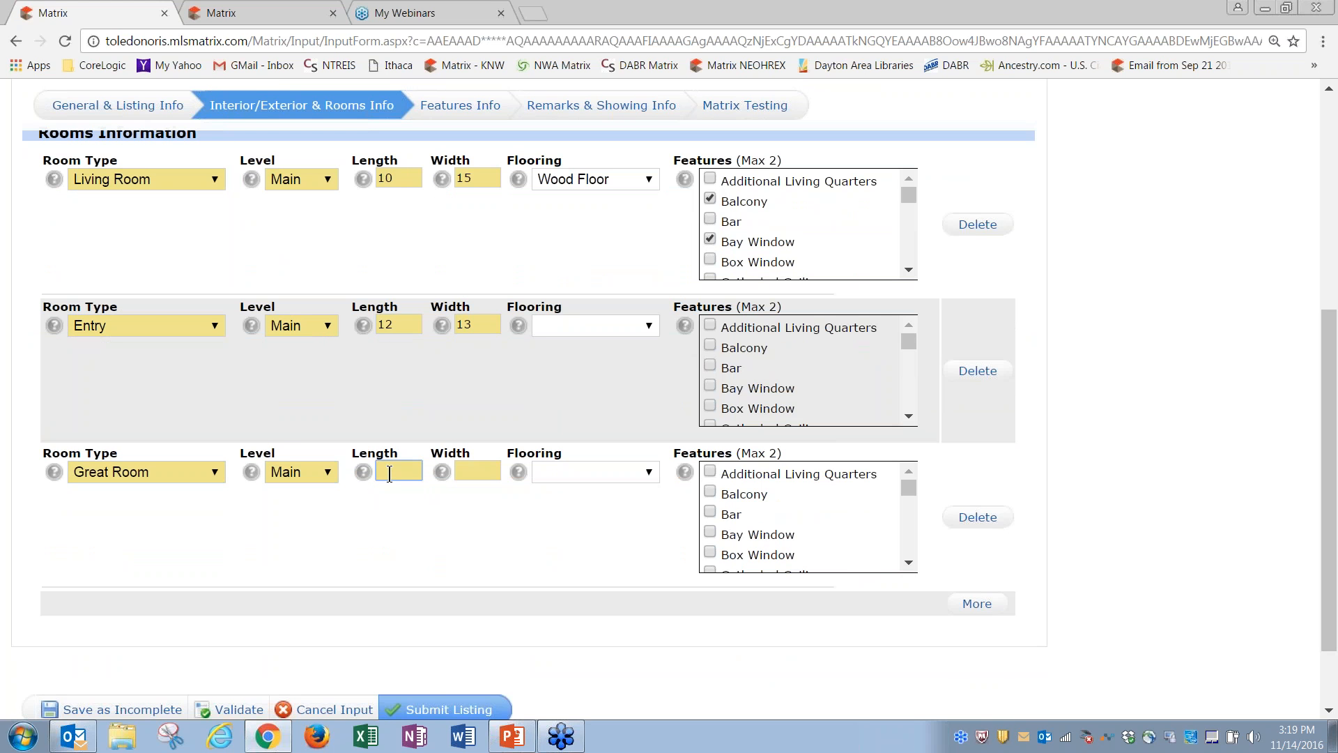
key(Tab)
text(23)
key(Tab)
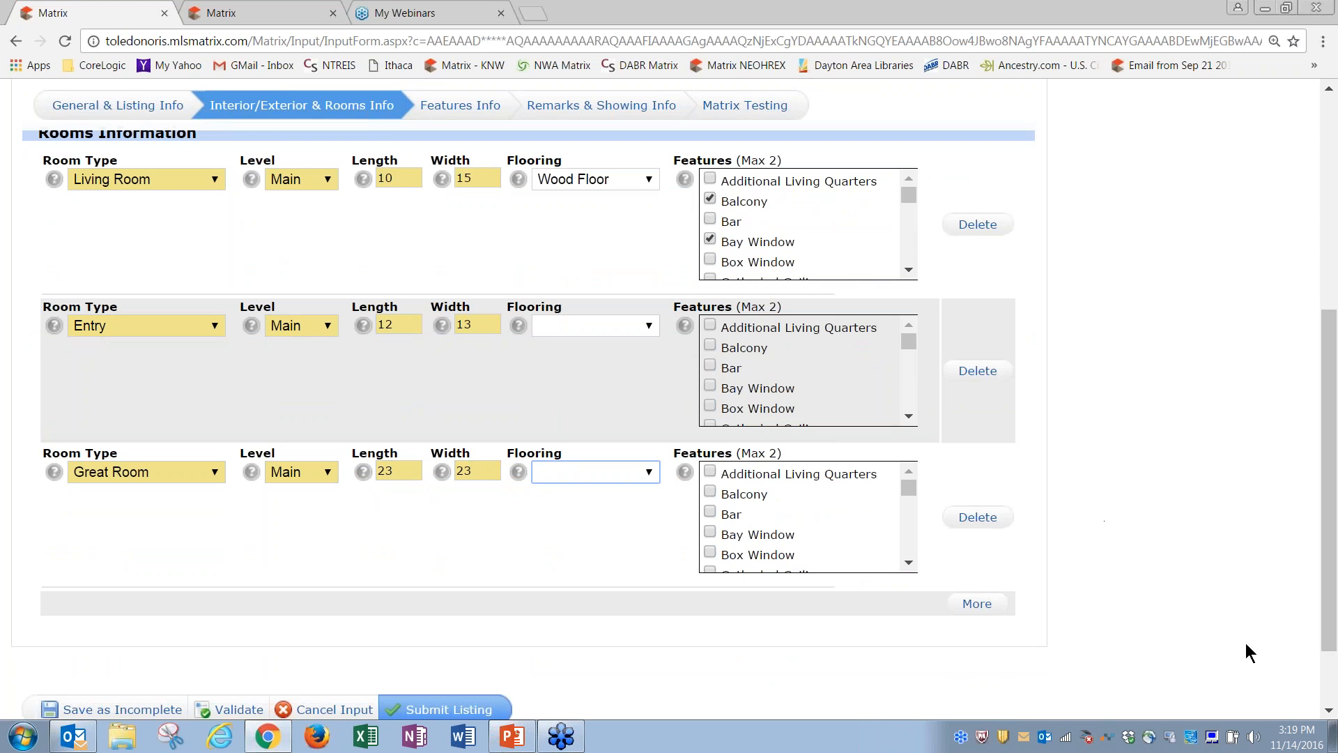
Step: Delete the Entry room row from the rooms list
drag(1329, 614, 1320, 361)
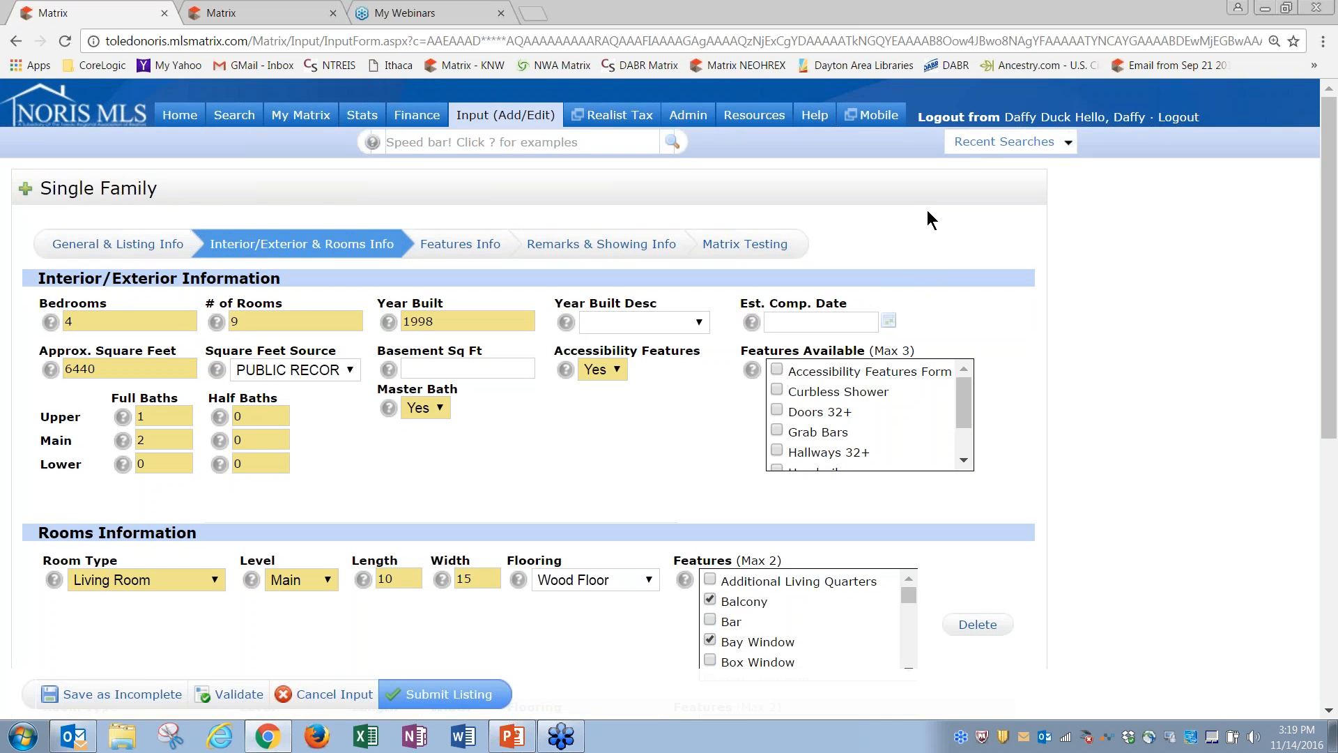
drag(1327, 350, 1332, 628)
click(981, 326)
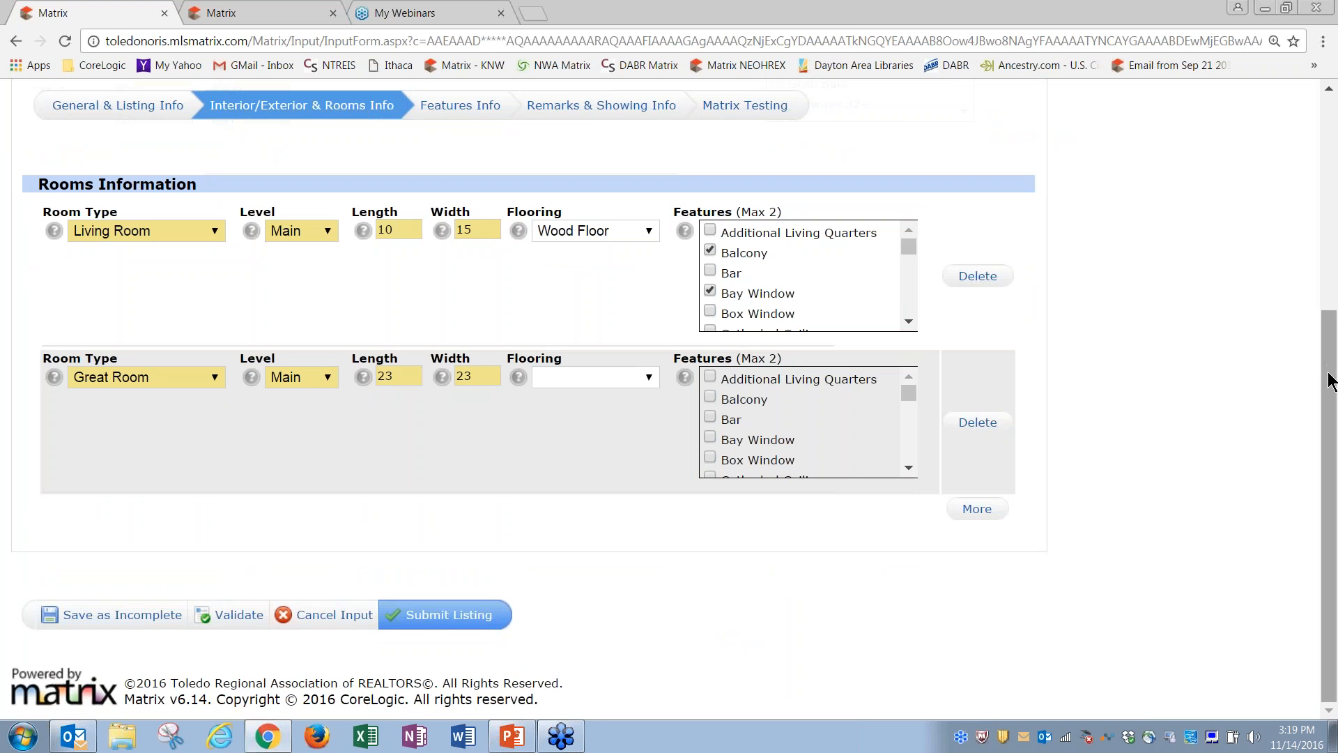
drag(1333, 361, 1333, 143)
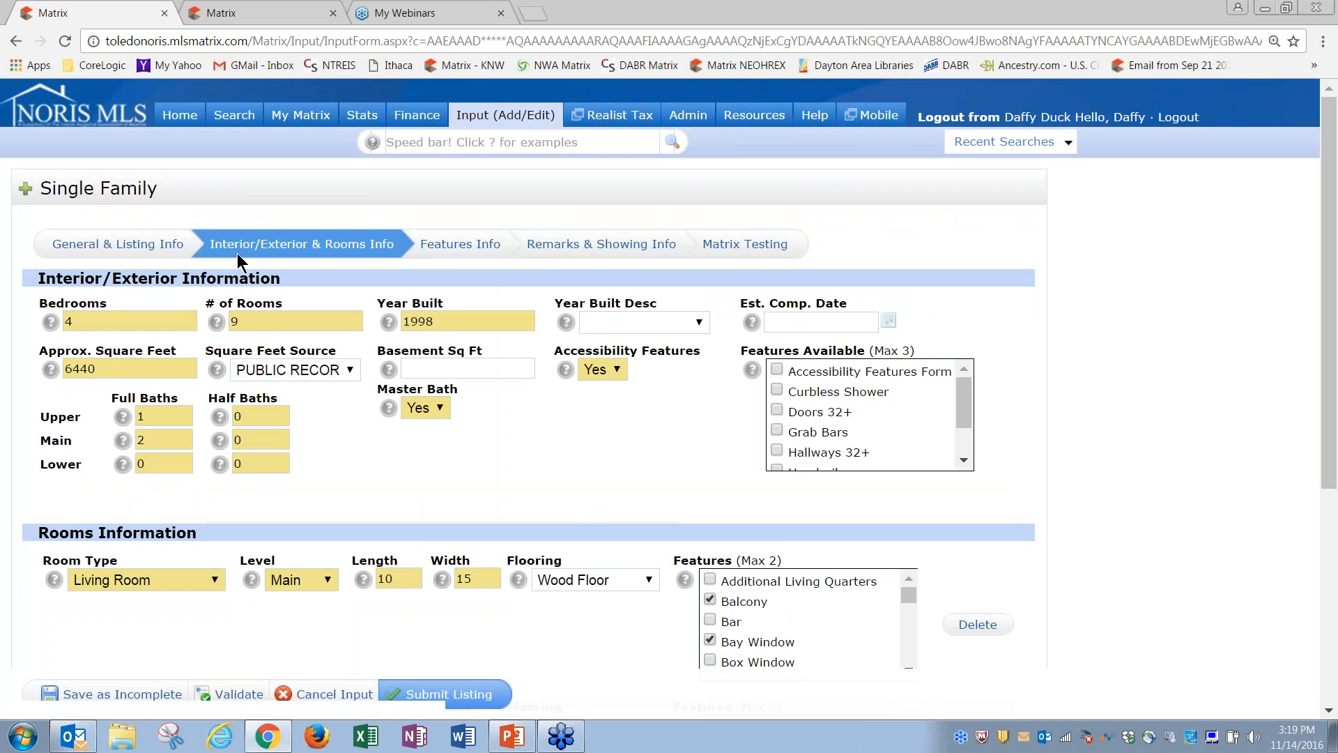
Step: Enter 2 in Garage Spaces on the Features Info section
click(460, 249)
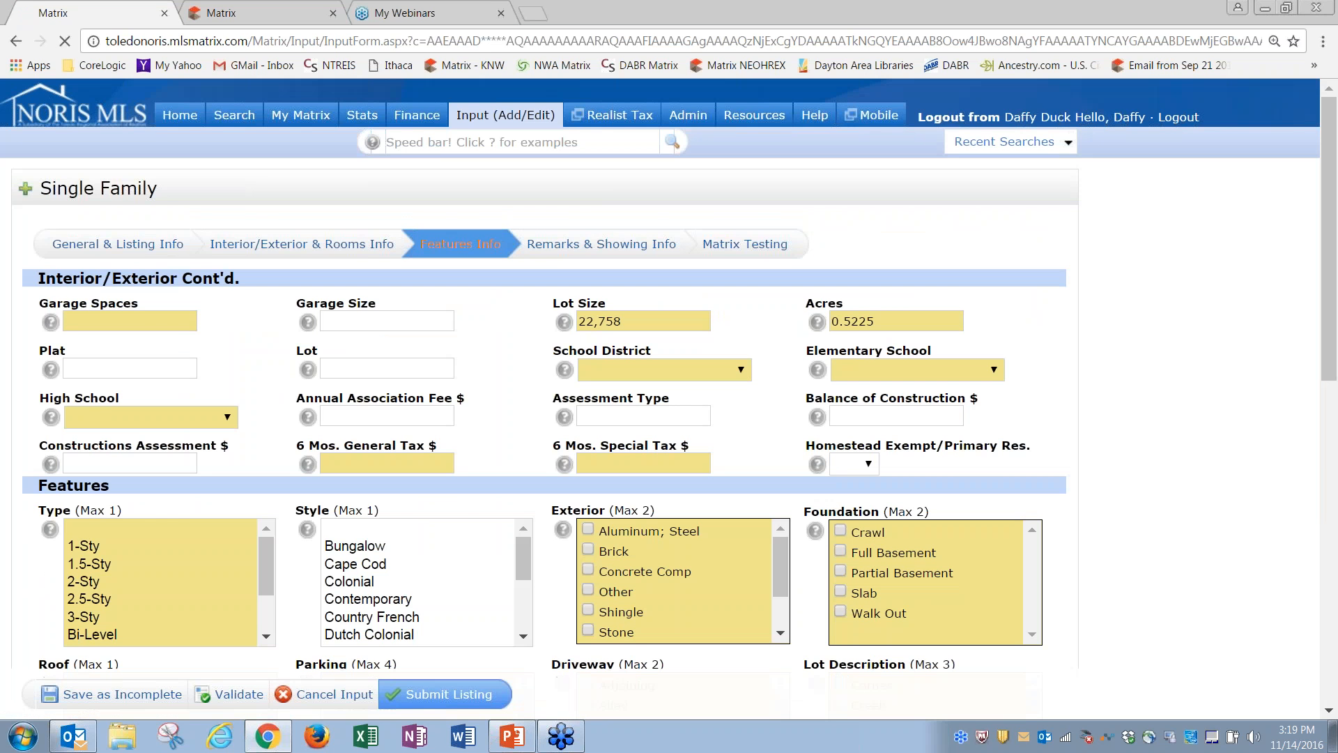
click(147, 318)
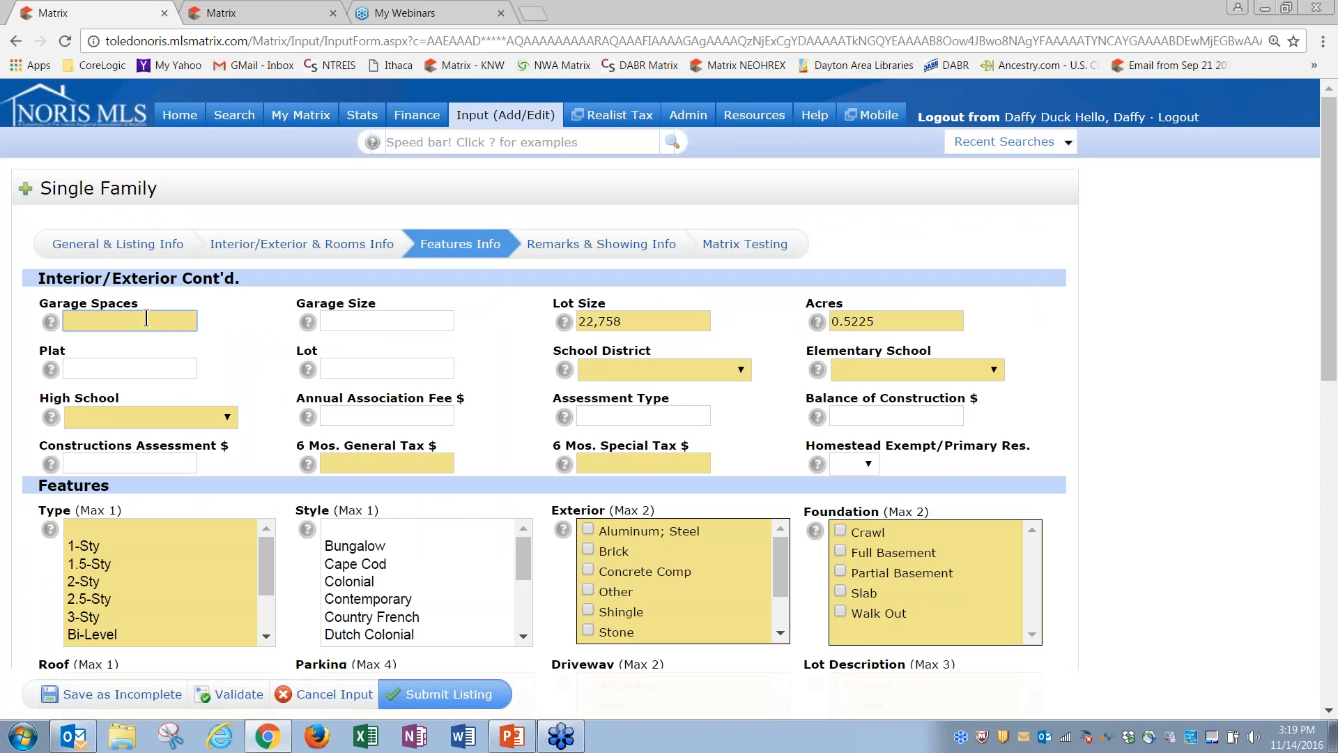
text(2)
key(Tab)
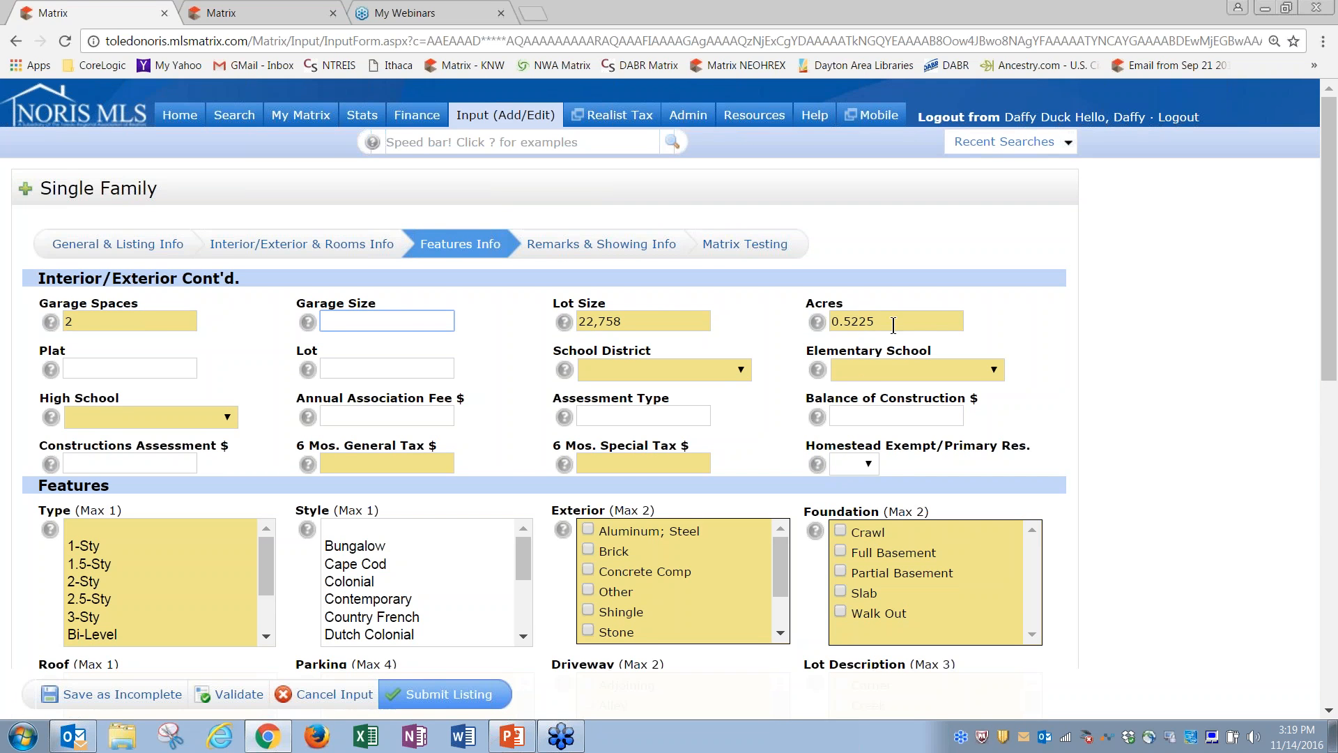
click(739, 371)
click(745, 376)
drag(1332, 377, 1335, 508)
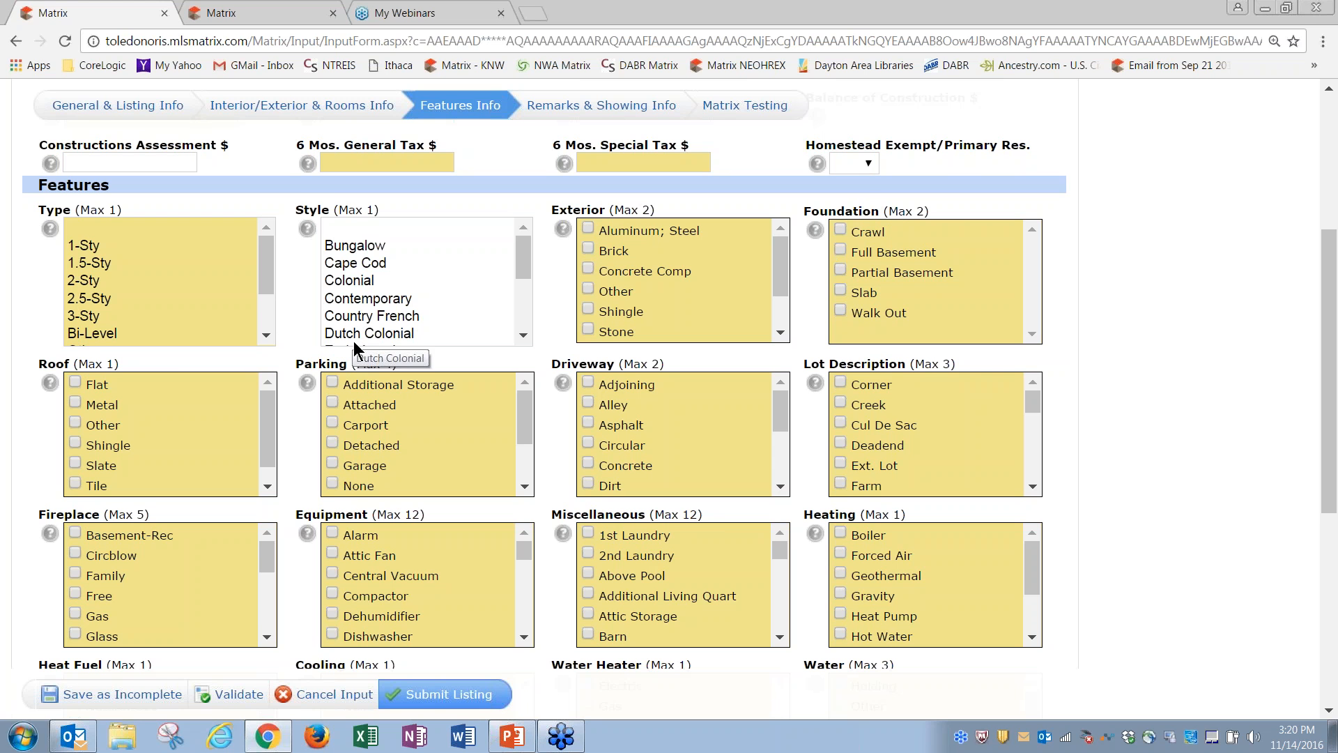
Step: Set Type to 1-Sty and tick Brick, Full Basement, Creek, Alley, Asphalt, Carport and Forced Air
click(82, 247)
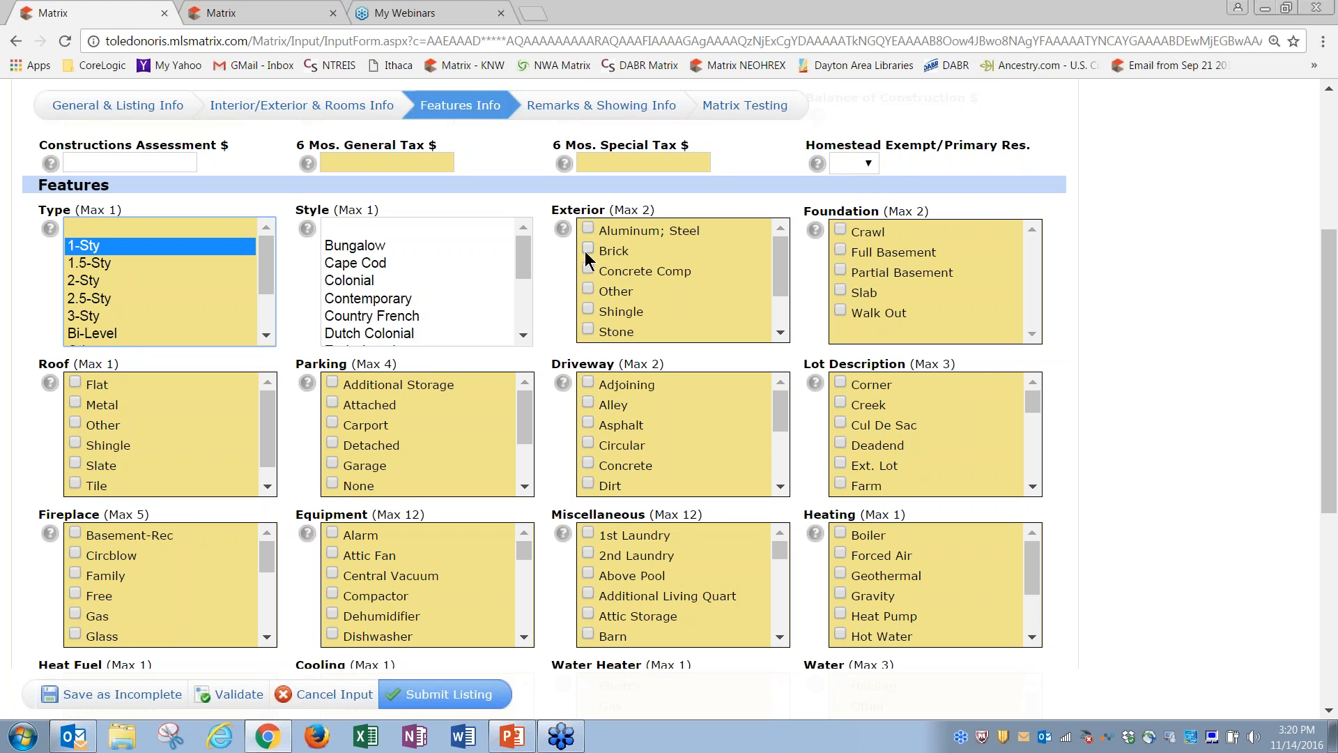
click(588, 249)
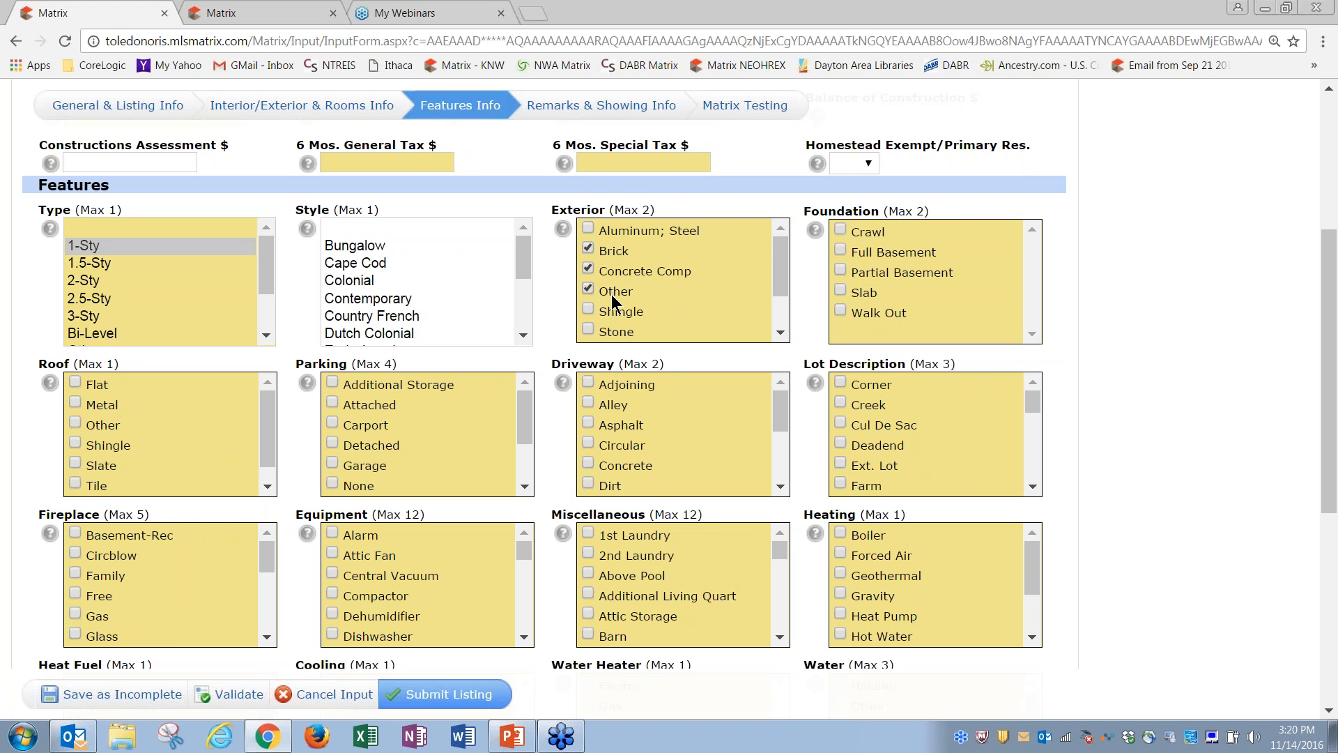
click(843, 251)
click(841, 403)
click(591, 424)
click(591, 405)
click(333, 423)
click(841, 556)
Step: Change the second room row's Room Type from Great Room to Master Bedroom
drag(1328, 458, 1328, 310)
click(321, 246)
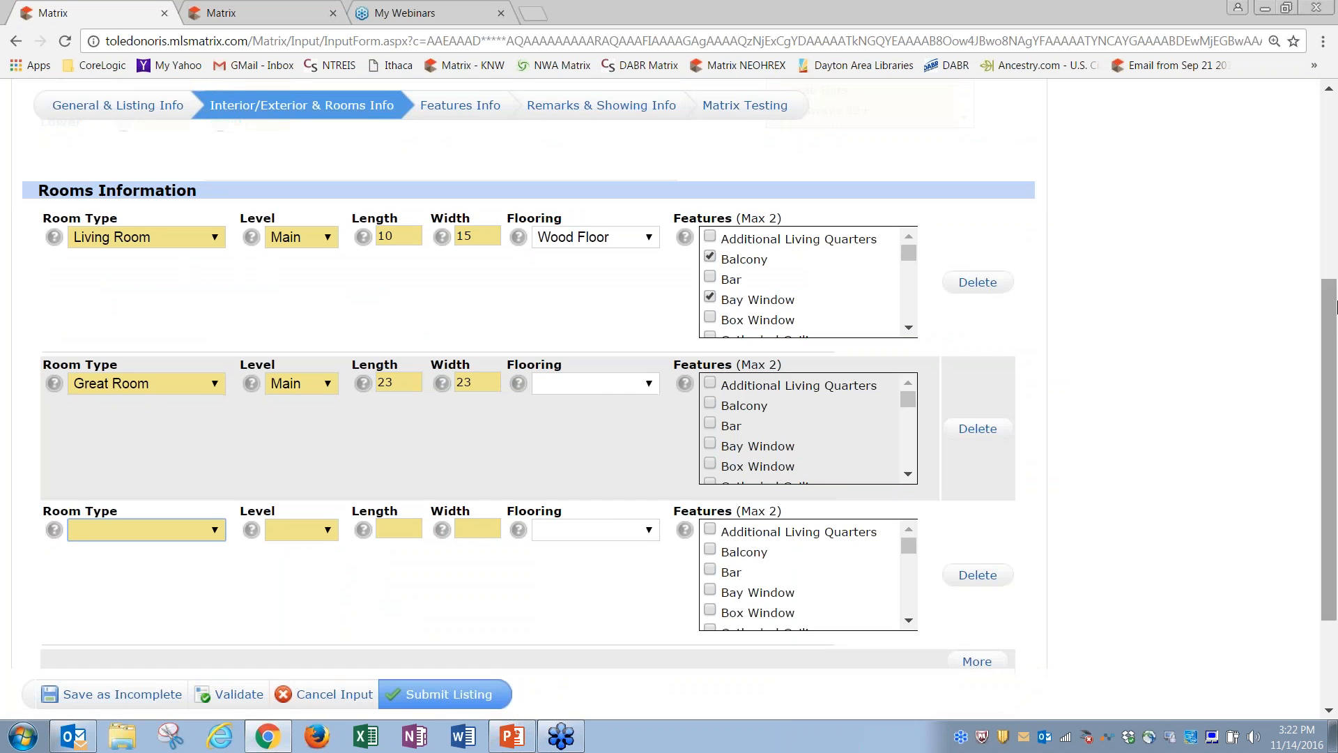
drag(1326, 326, 1331, 298)
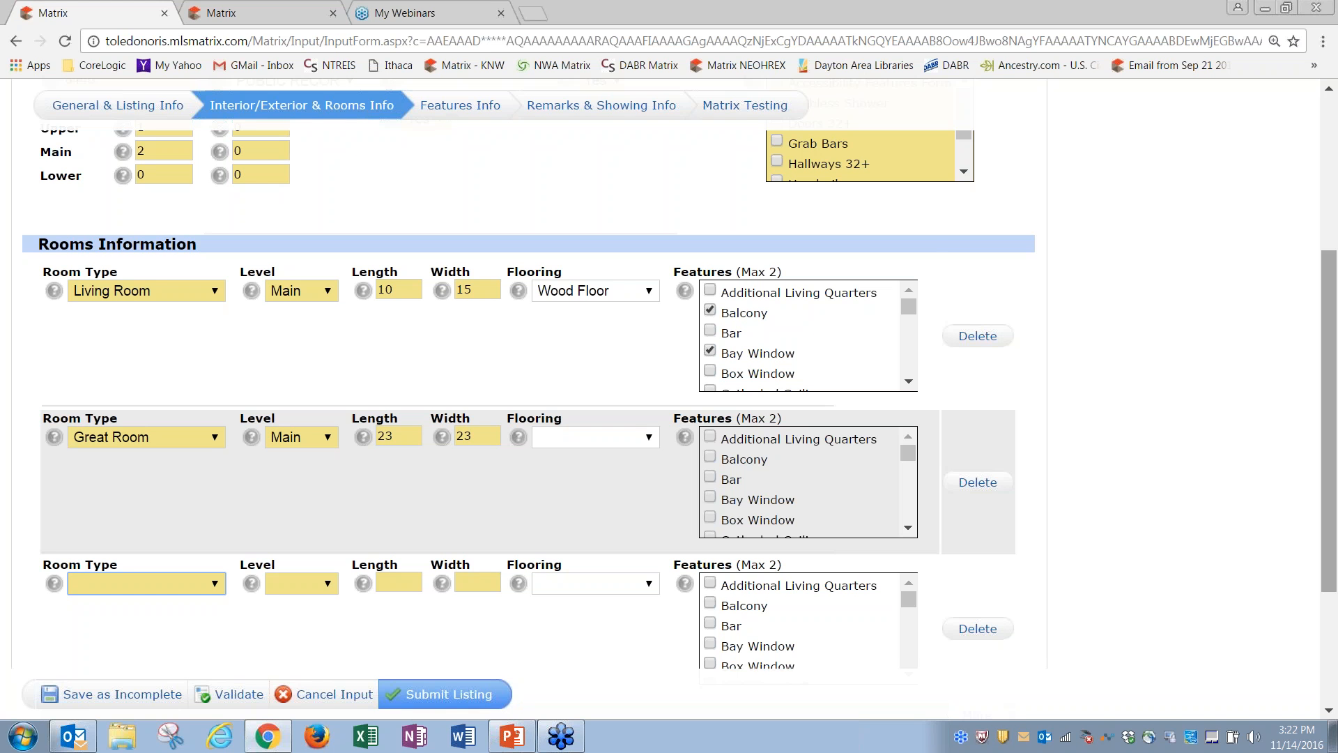
click(214, 438)
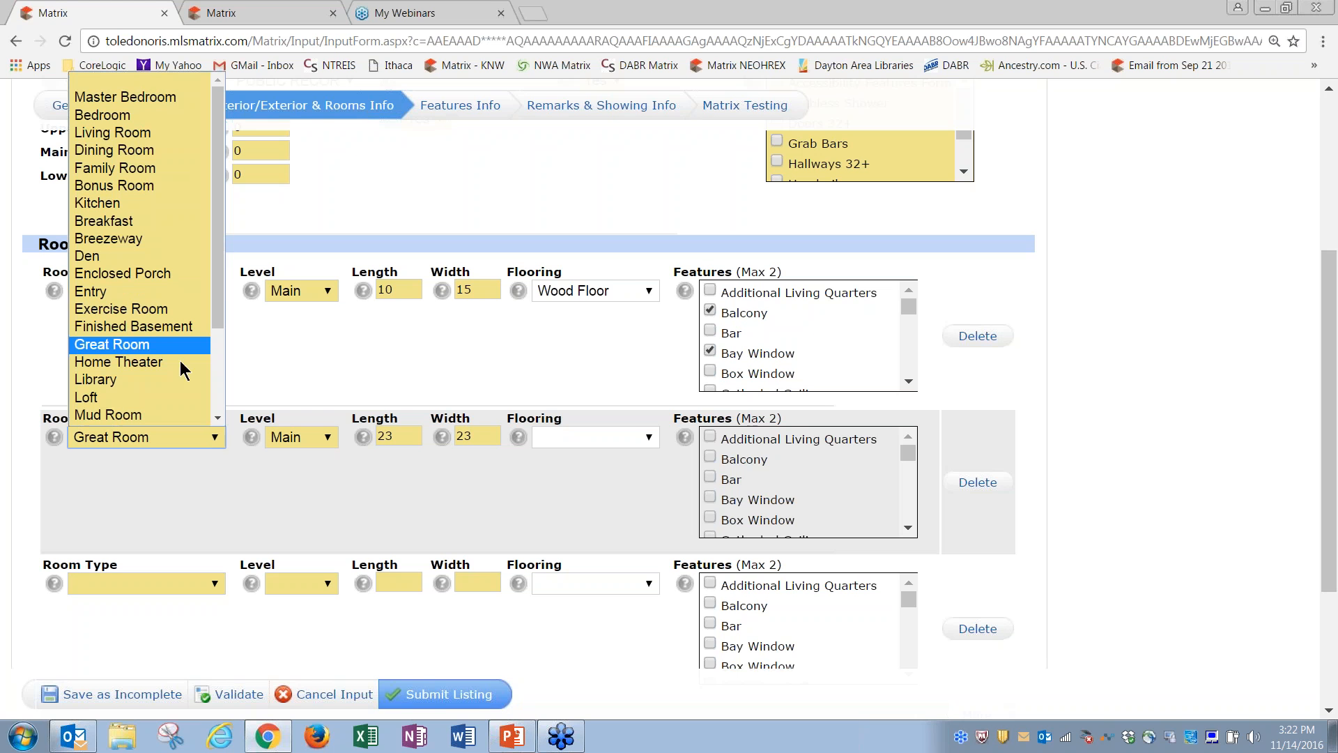
click(111, 97)
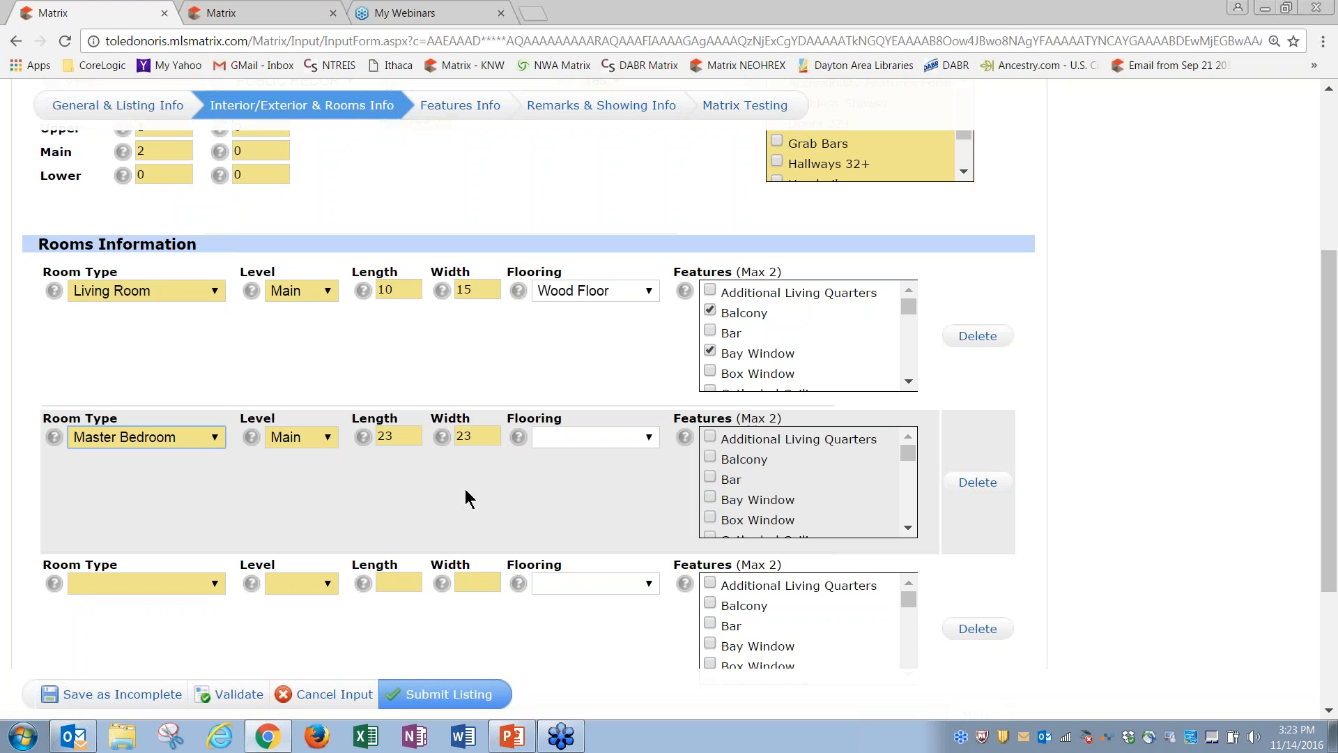
Step: Set the third room row to Exercise Room on the Main level
click(215, 585)
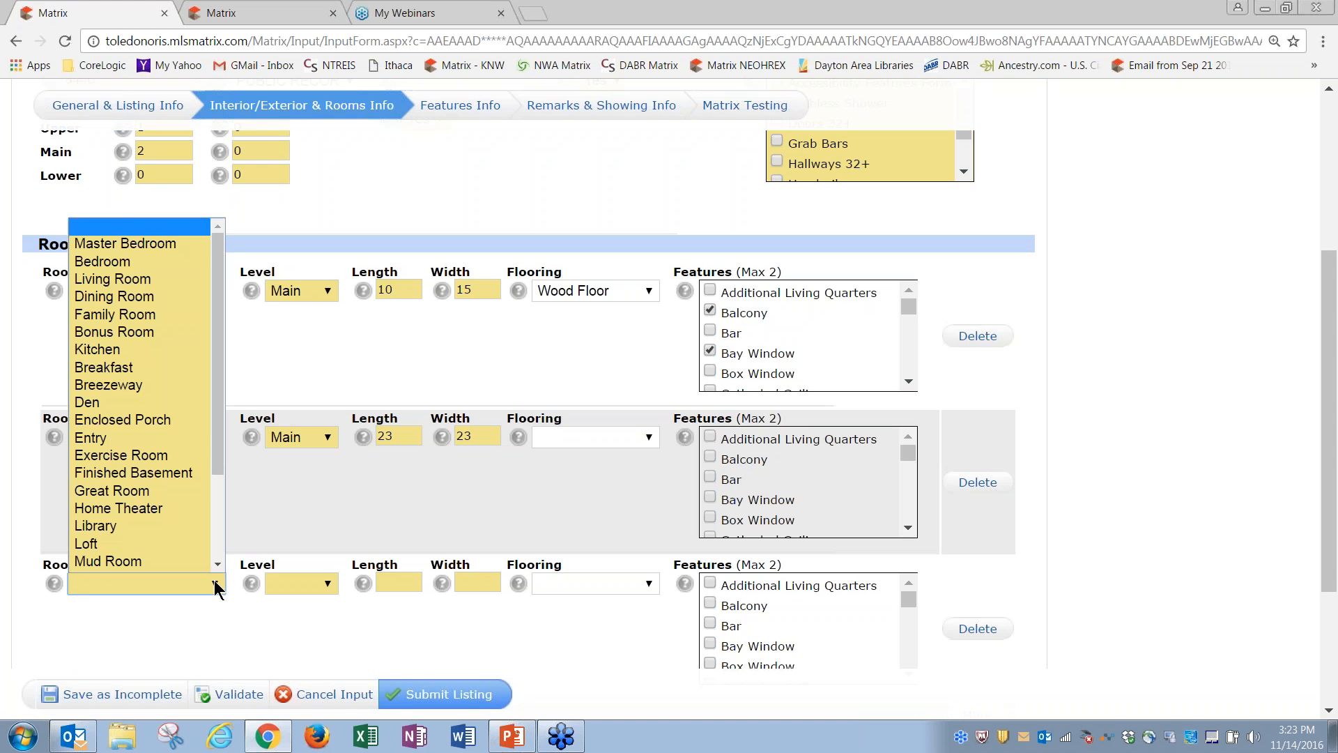
click(156, 455)
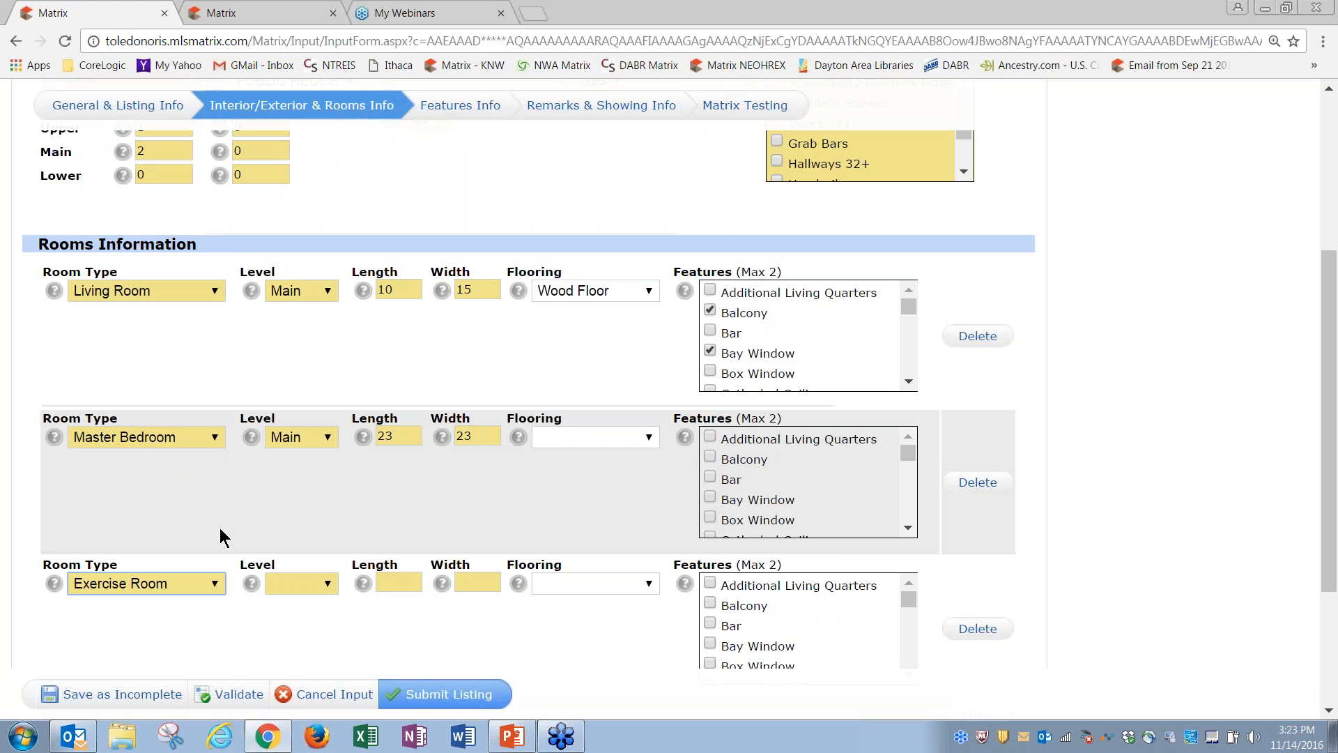
click(308, 586)
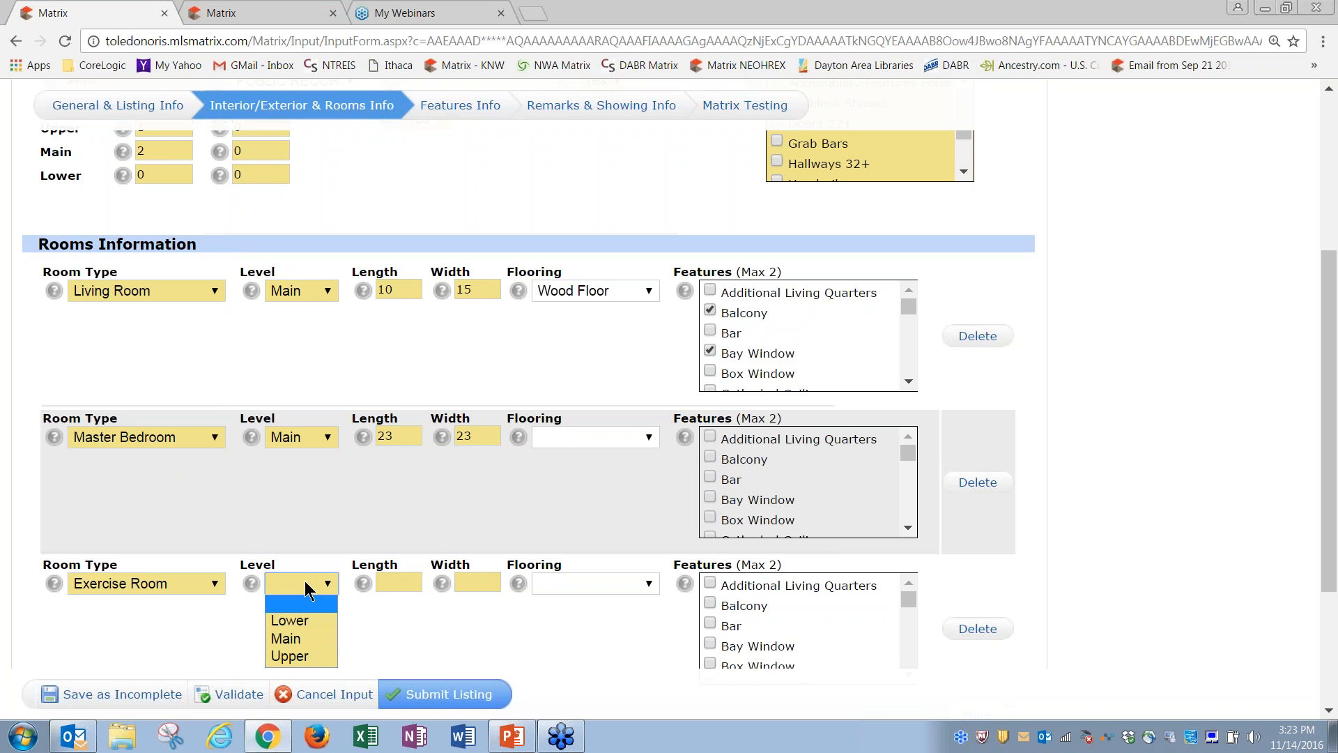
click(306, 638)
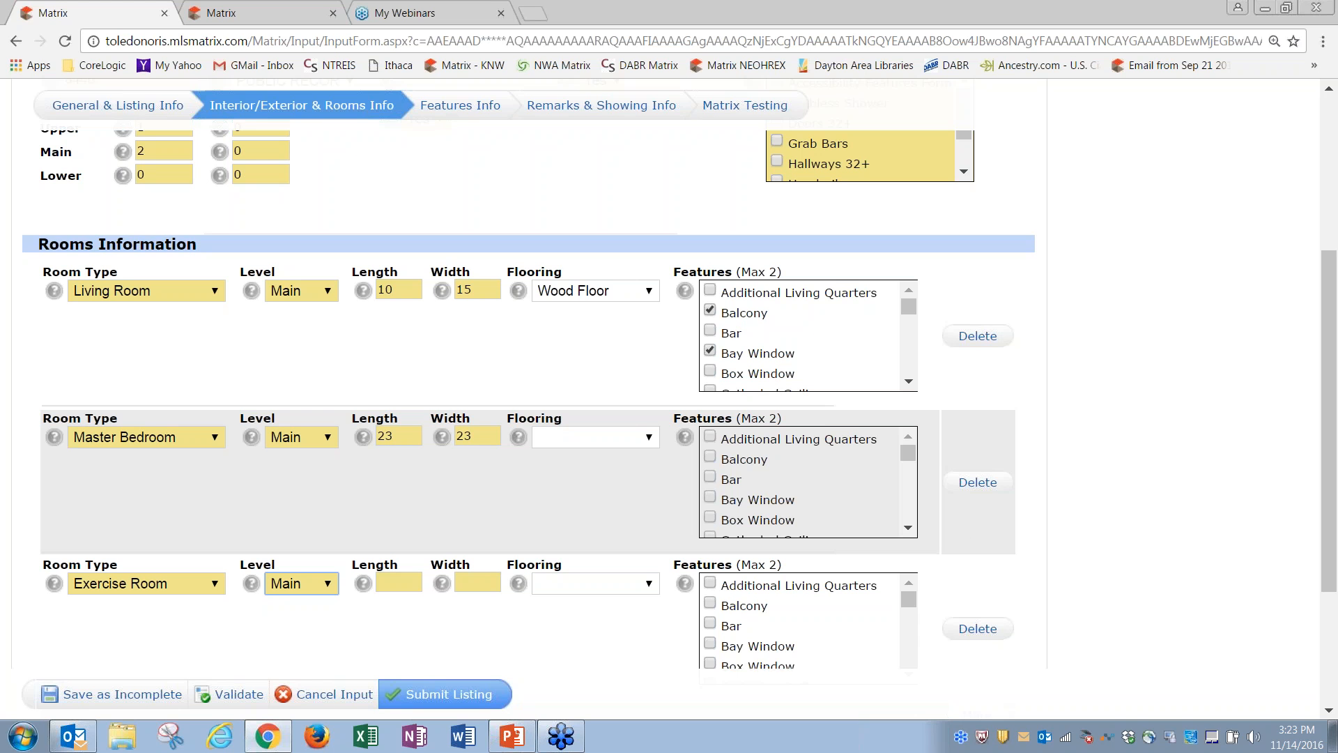
mouse_move(1332, 455)
mouse_down()
mouse_move(1332, 509)
mouse_move(1335, 403)
mouse_move(1335, 470)
mouse_up()
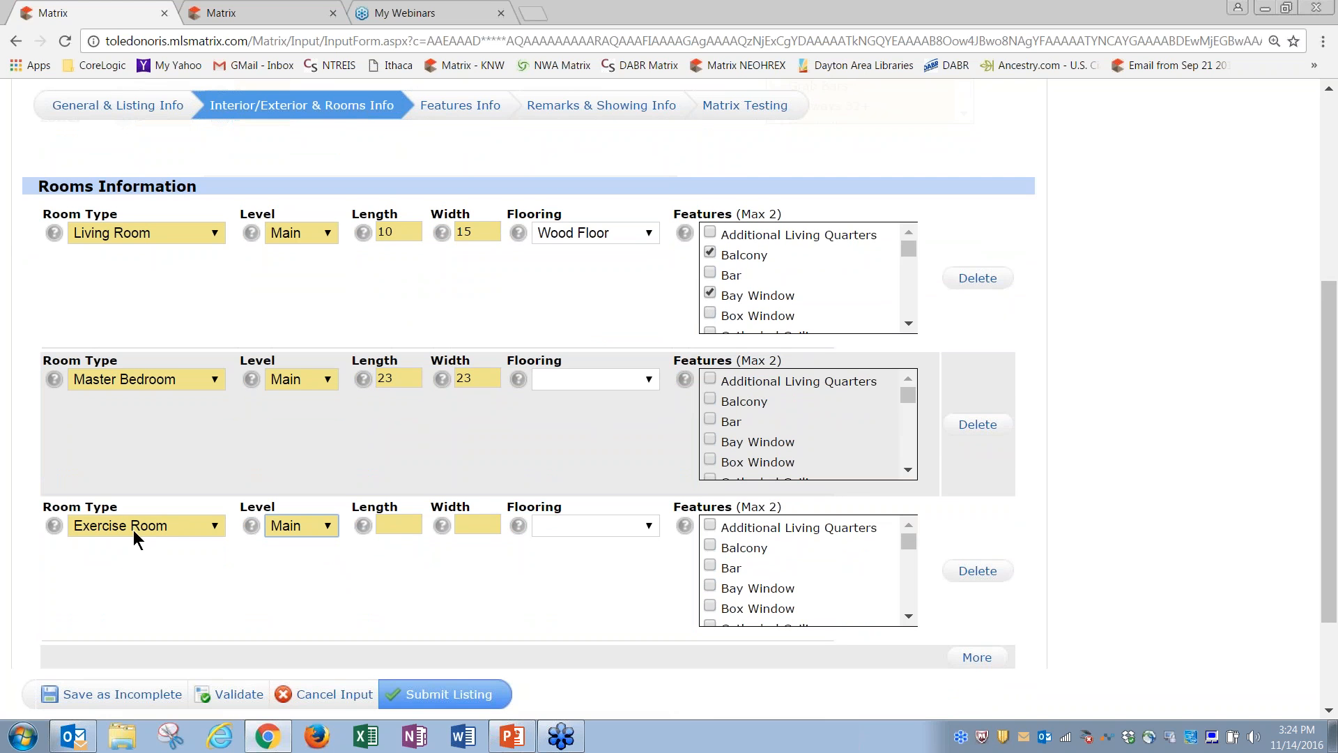
drag(1333, 475, 1332, 331)
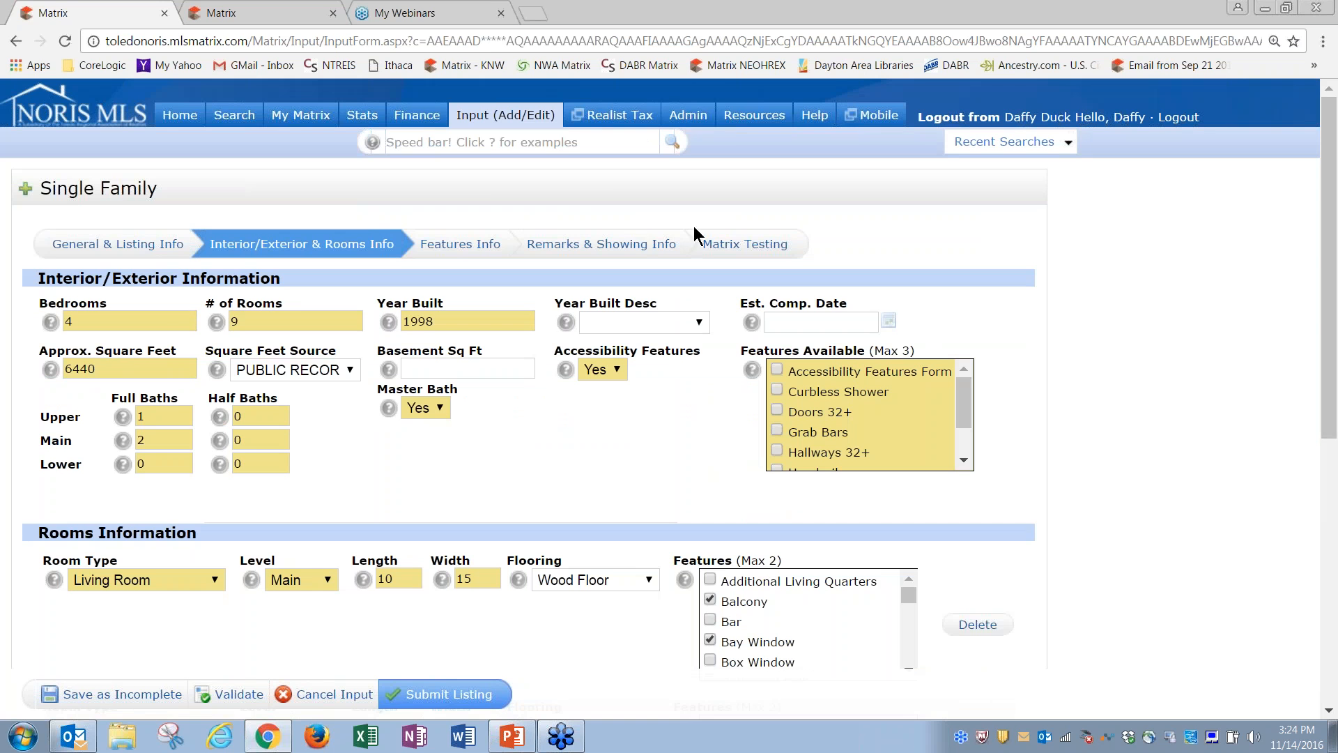
Step: Validate the listing, uncheck Other under Exterior, and validate again
click(467, 251)
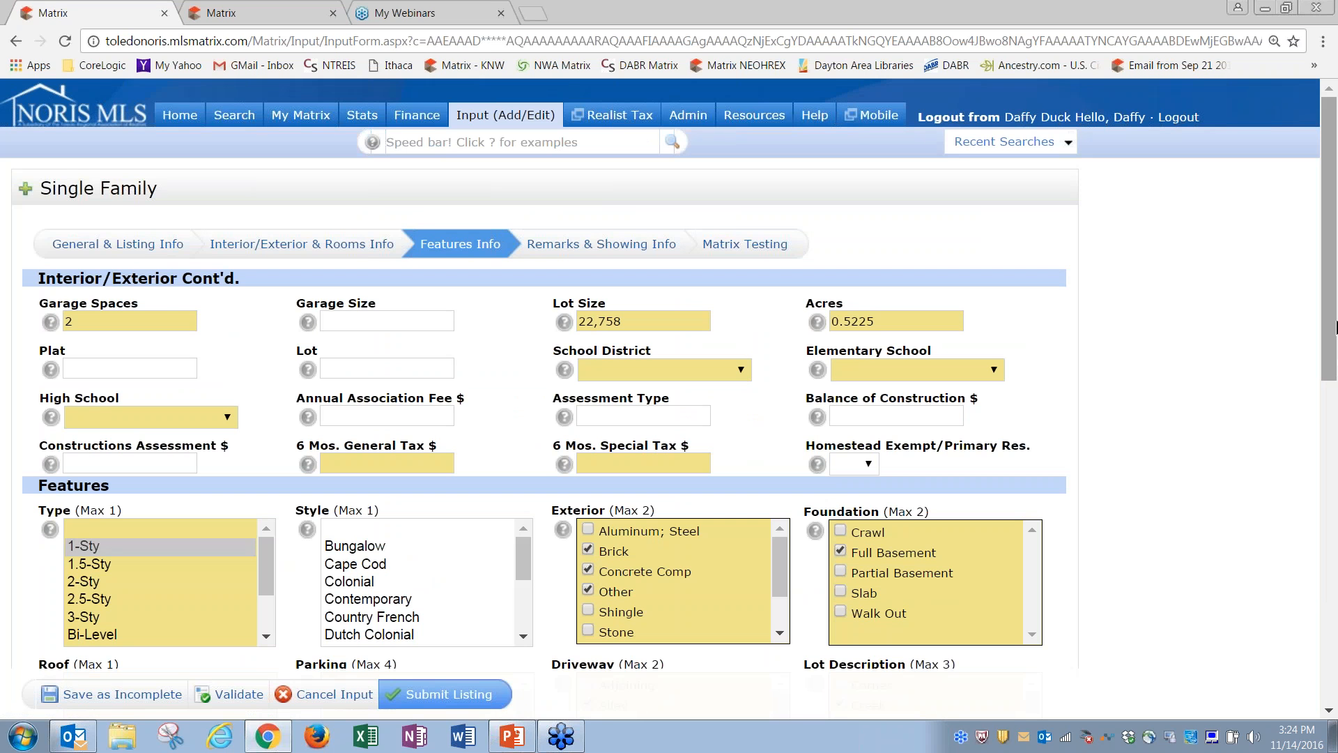
scroll(676, 670, down, 5)
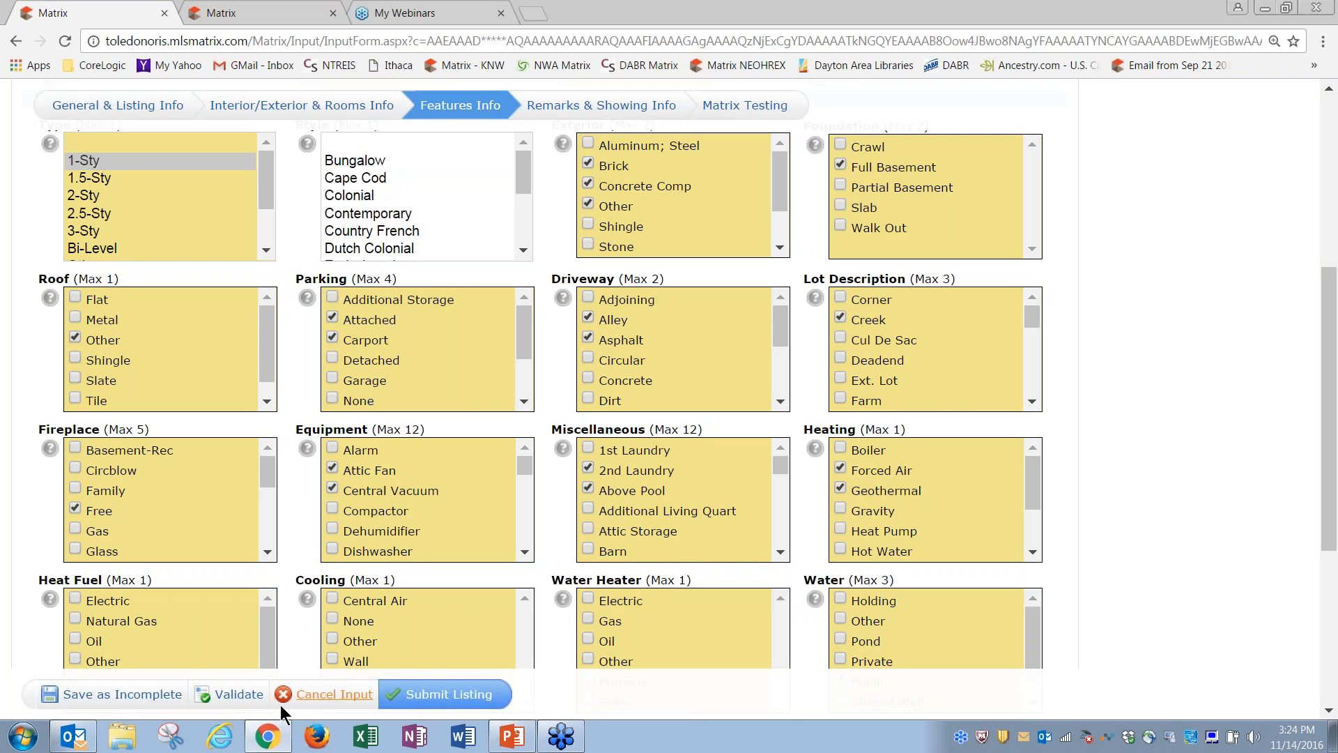
click(232, 695)
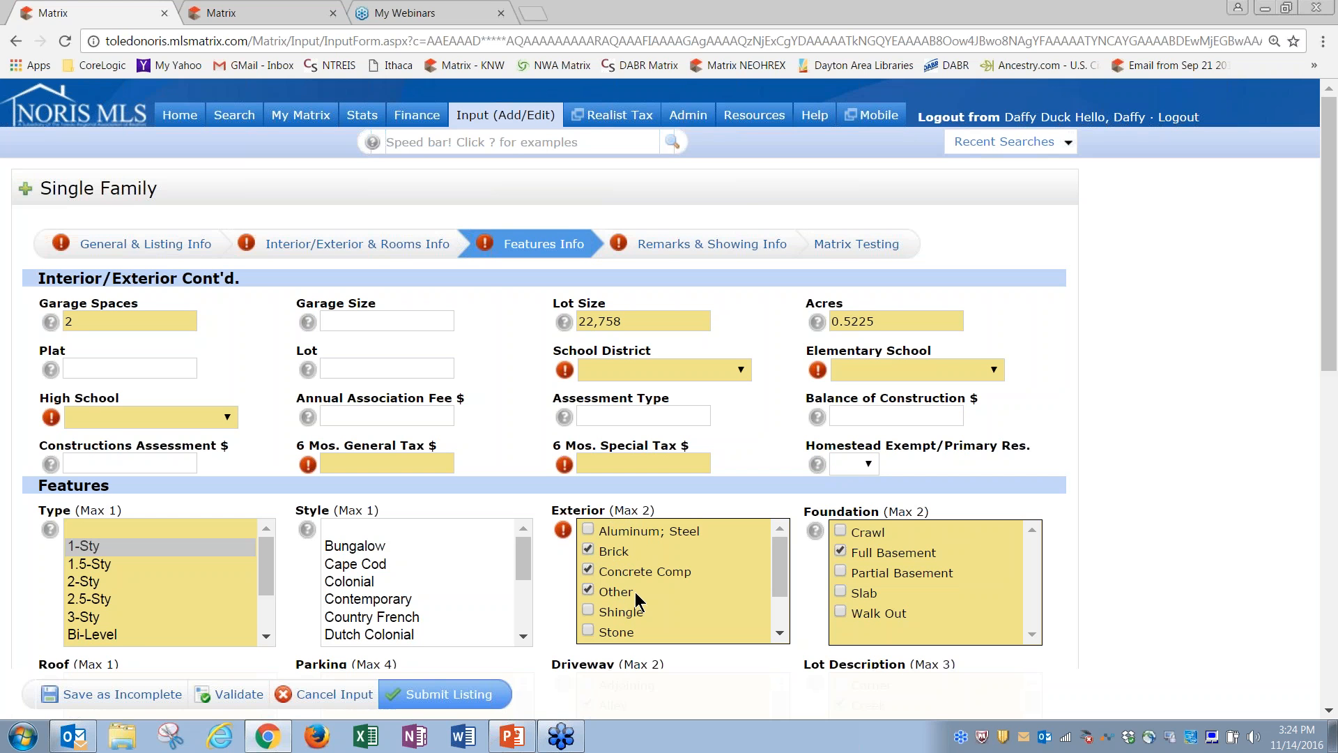
click(589, 590)
click(233, 695)
Step: Go back to the General & Listing Info section of the listing
drag(1330, 366, 1254, 278)
click(179, 246)
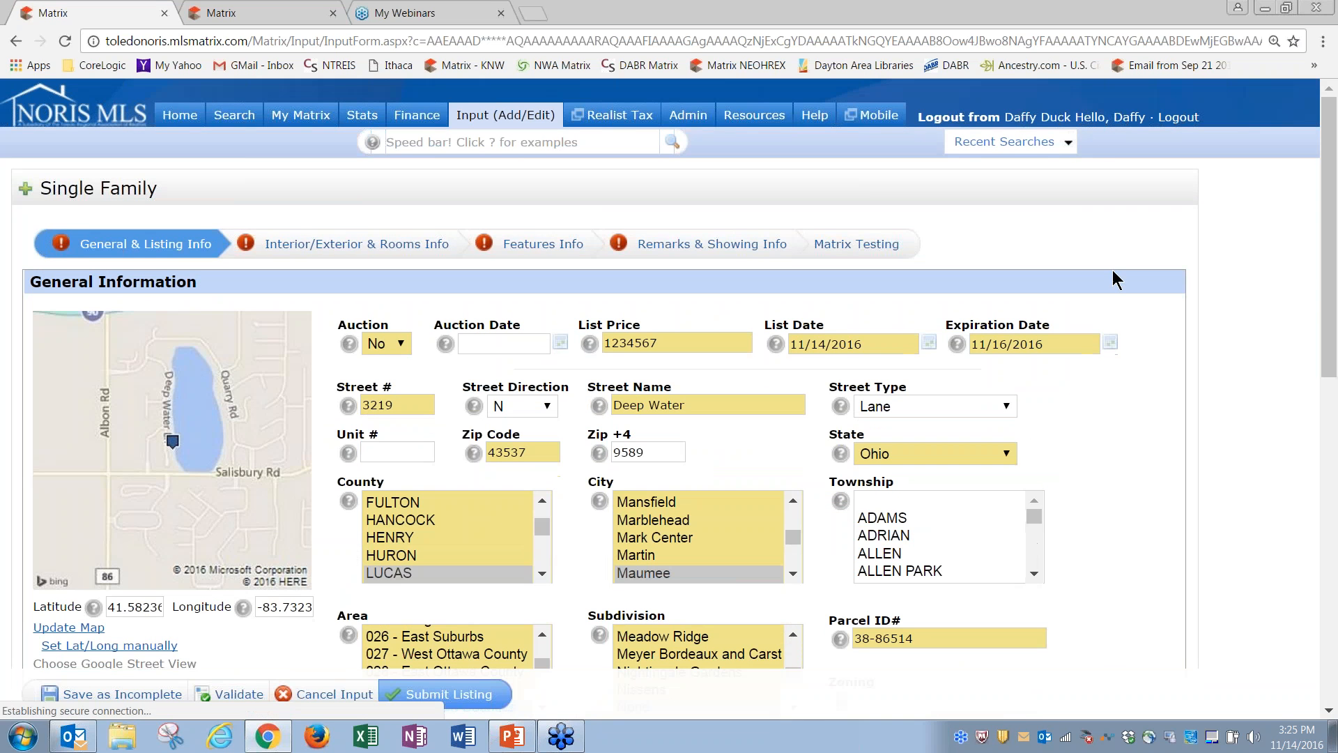
mouse_move(1328, 326)
mouse_down()
mouse_move(1337, 526)
mouse_move(1331, 306)
mouse_up()
Step: Re-enter Approx. Square Feet as 6000.00 in the Interior/Exterior & Rooms Info section
click(324, 249)
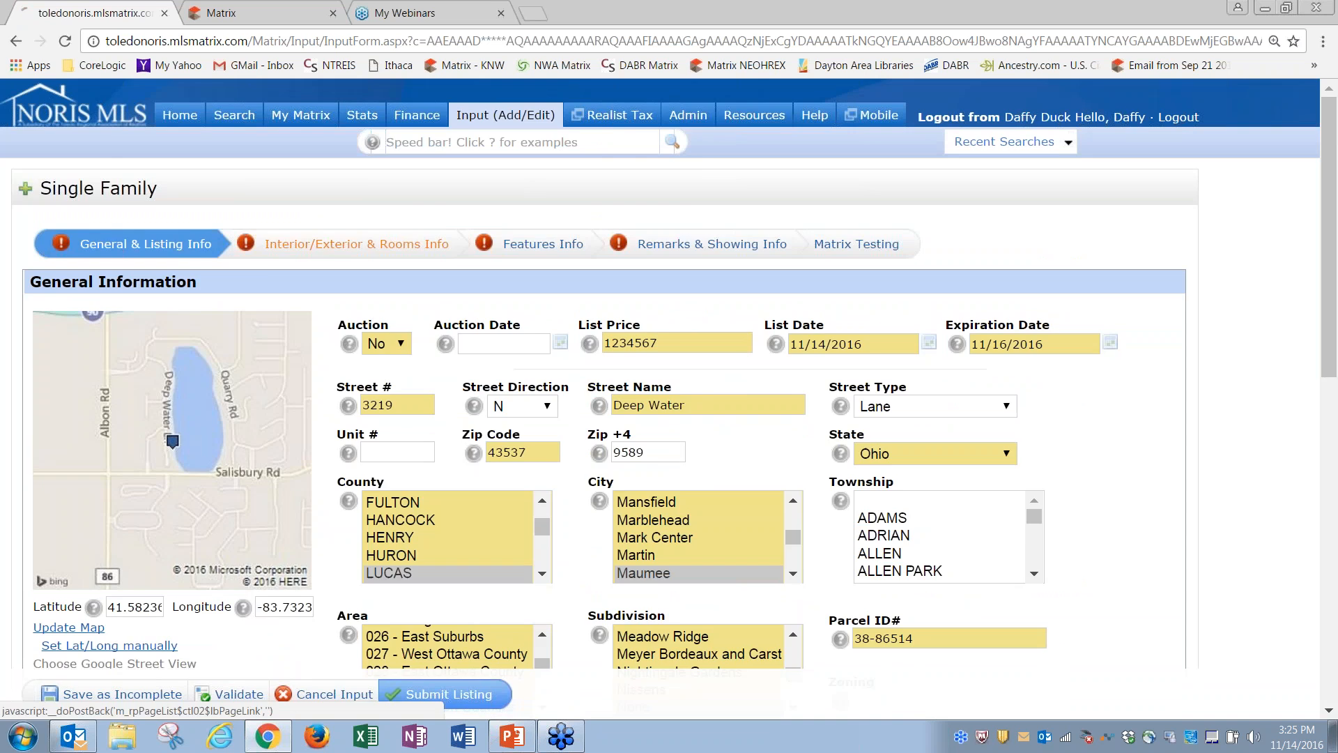
drag(1332, 442, 1326, 205)
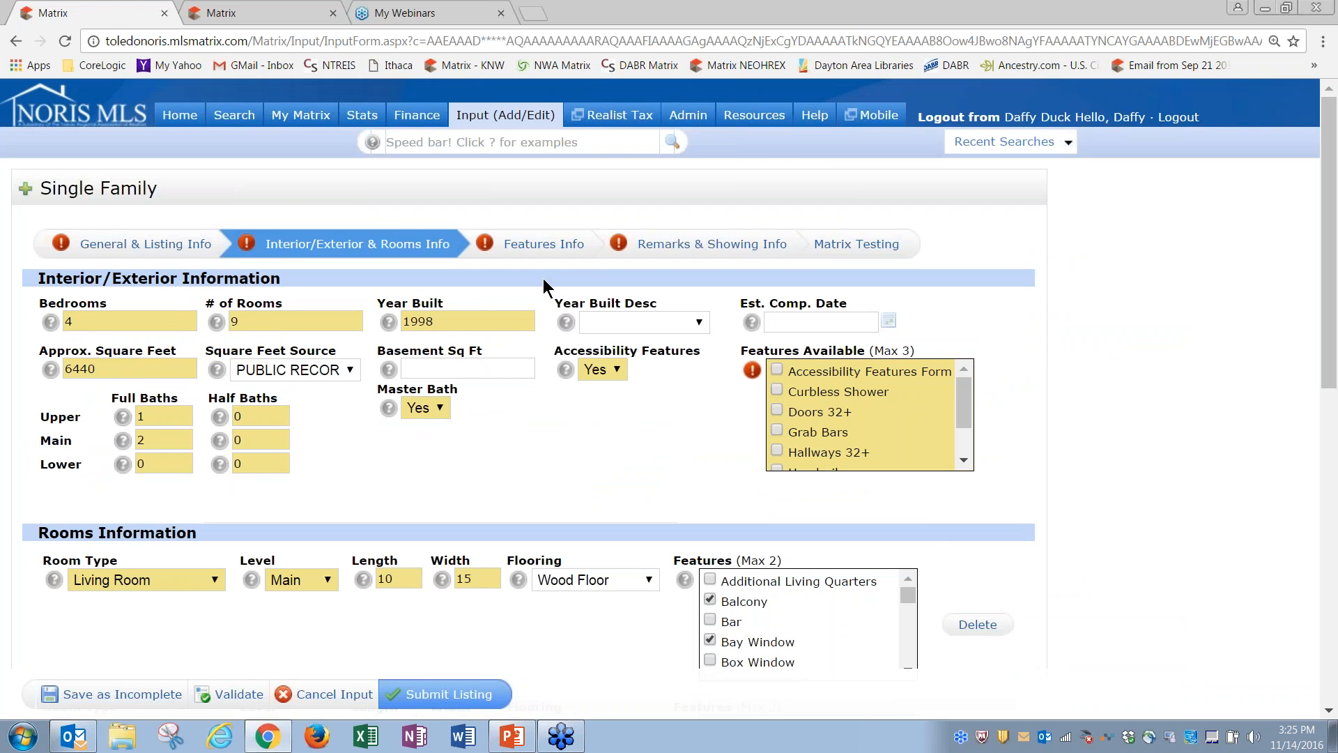
click(117, 370)
key(BackSpace)
key(BackSpace)
key(BackSpace)
text(00)
key(BackSpace)
key(BackSpace)
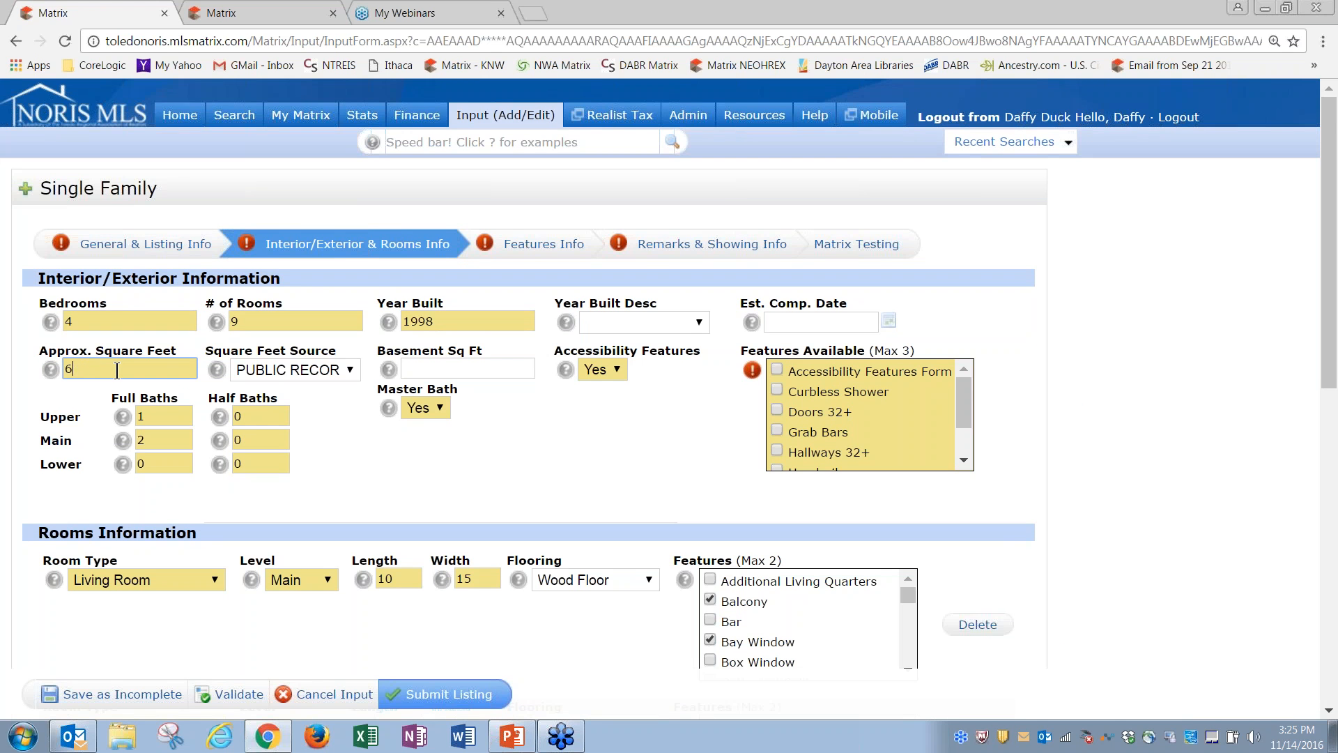
text(000.00)
Step: Validate, trim Approx. Square Feet to 6000, and validate the form again
click(236, 694)
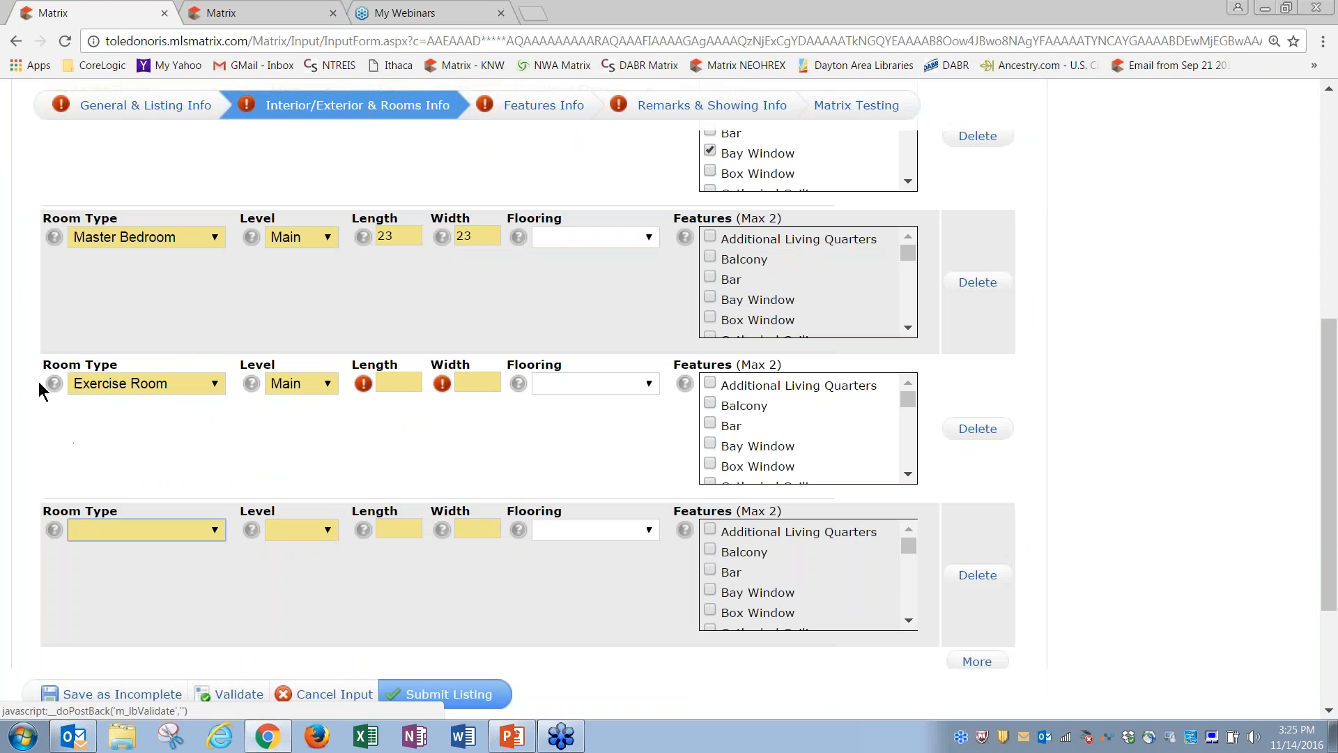
drag(1335, 465, 1333, 196)
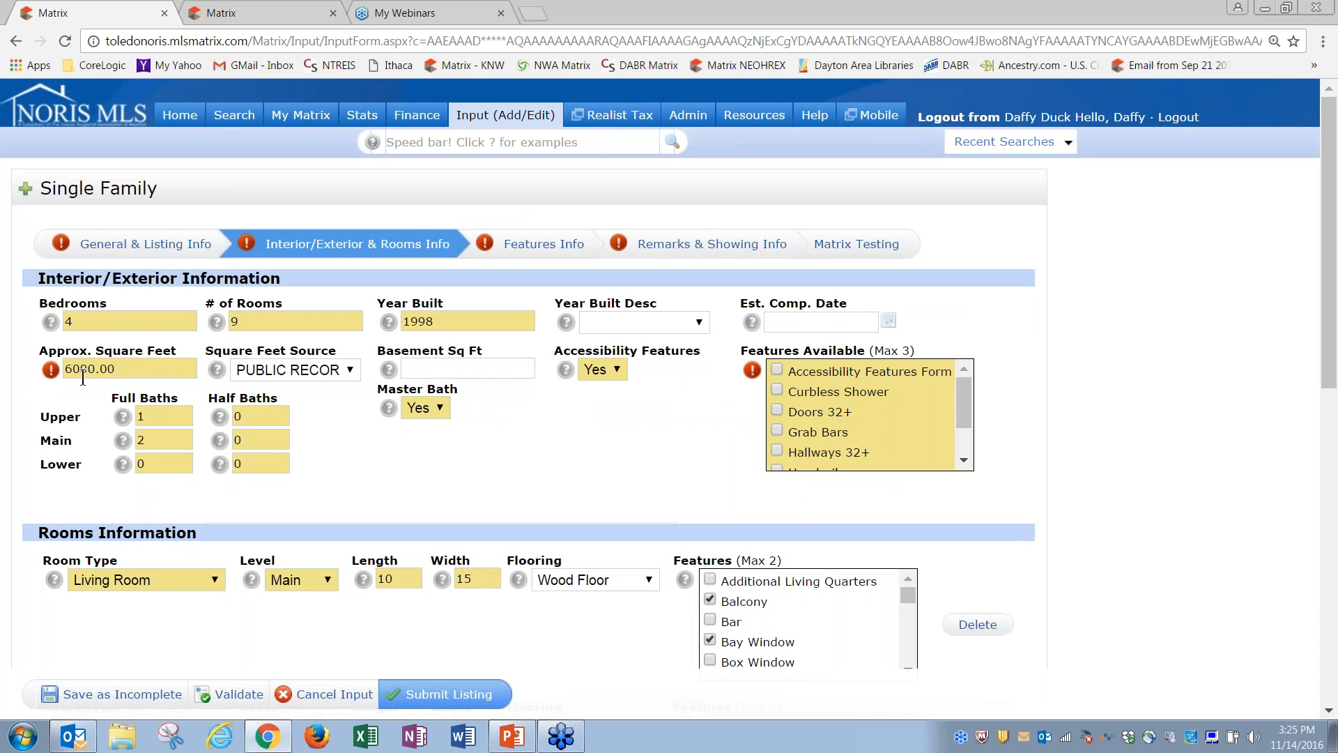
click(130, 368)
key(BackSpace)
key(BackSpace)
key(BackSpace)
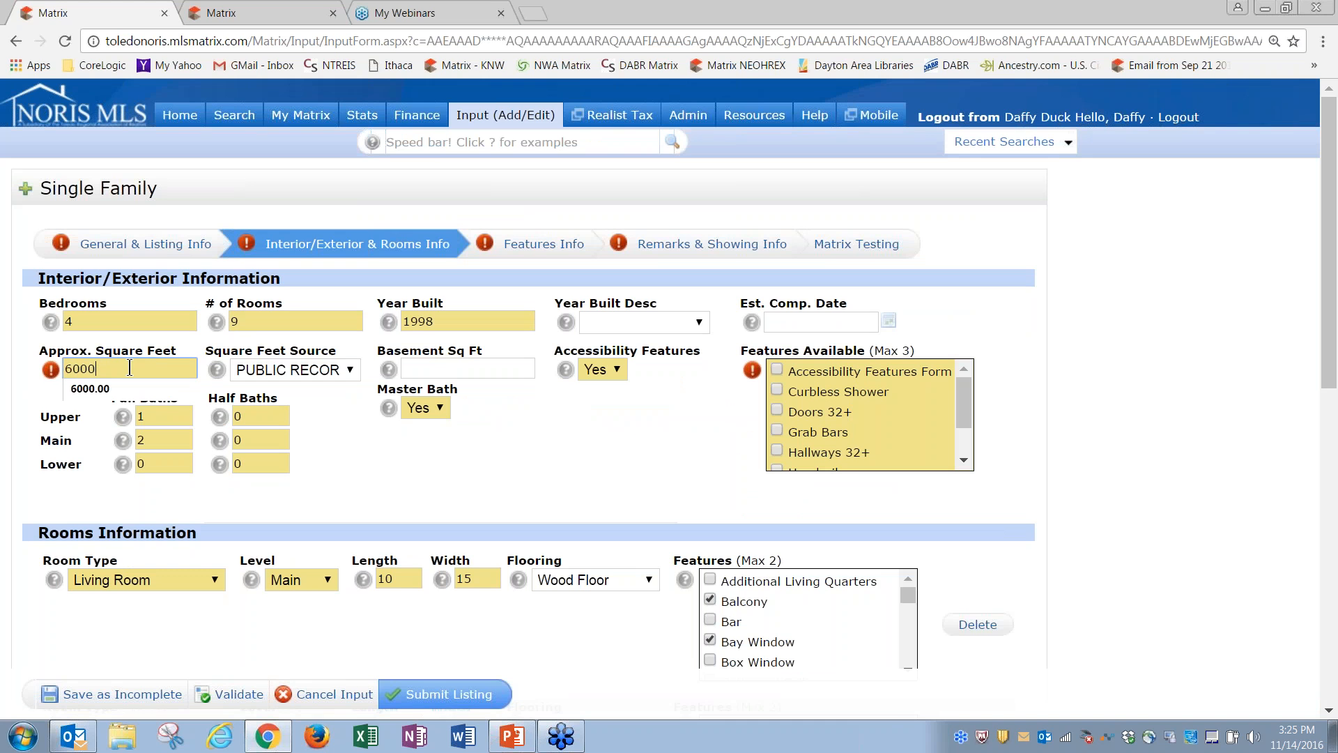
click(92, 430)
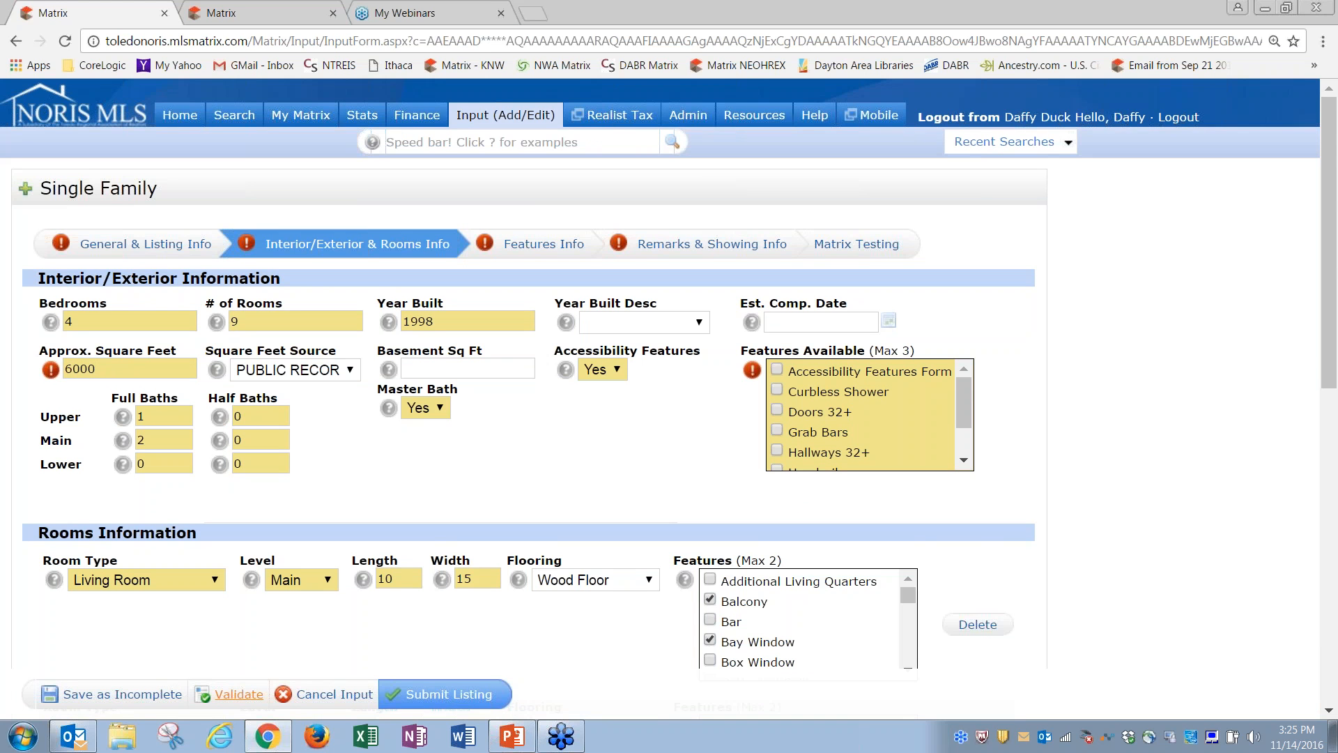
click(234, 697)
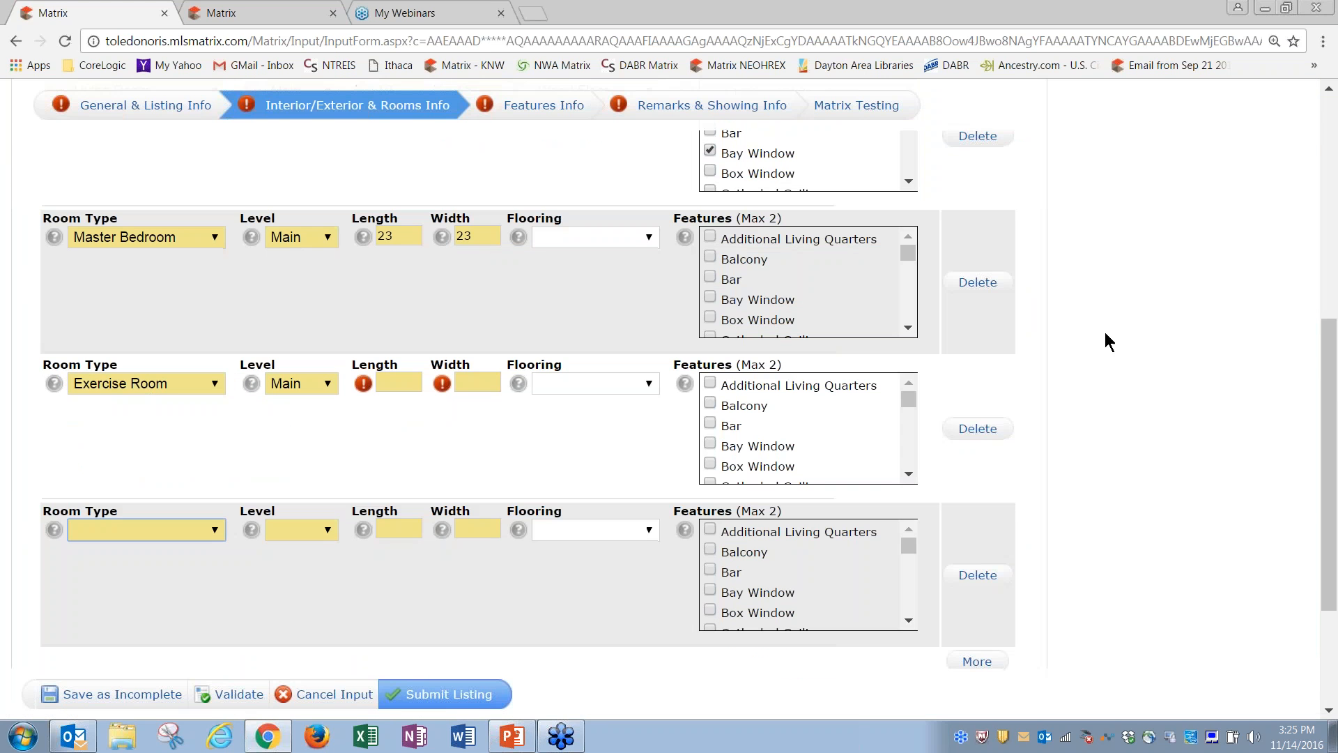
drag(1330, 446, 1330, 224)
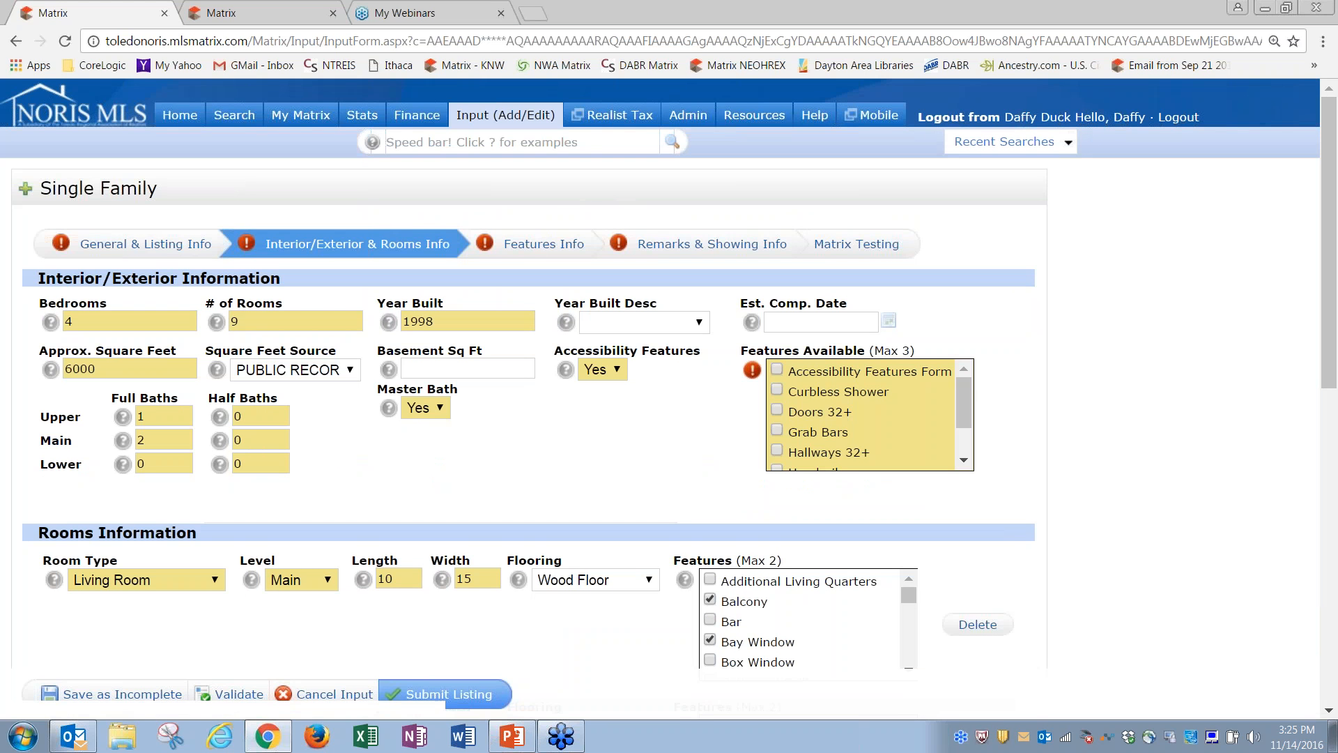
Step: On Features Info, review the Input Form Errors list, then switch to Remarks & Showing Info
click(535, 245)
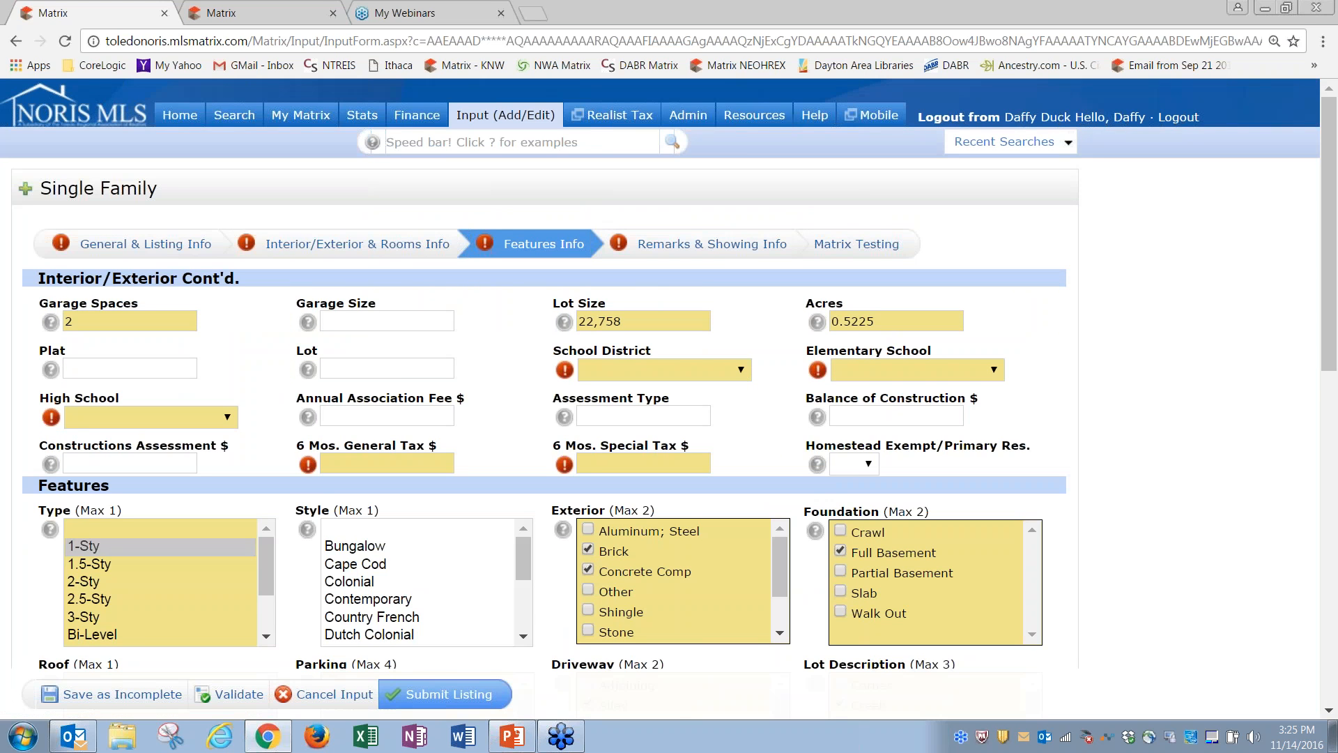
drag(1331, 345, 1334, 686)
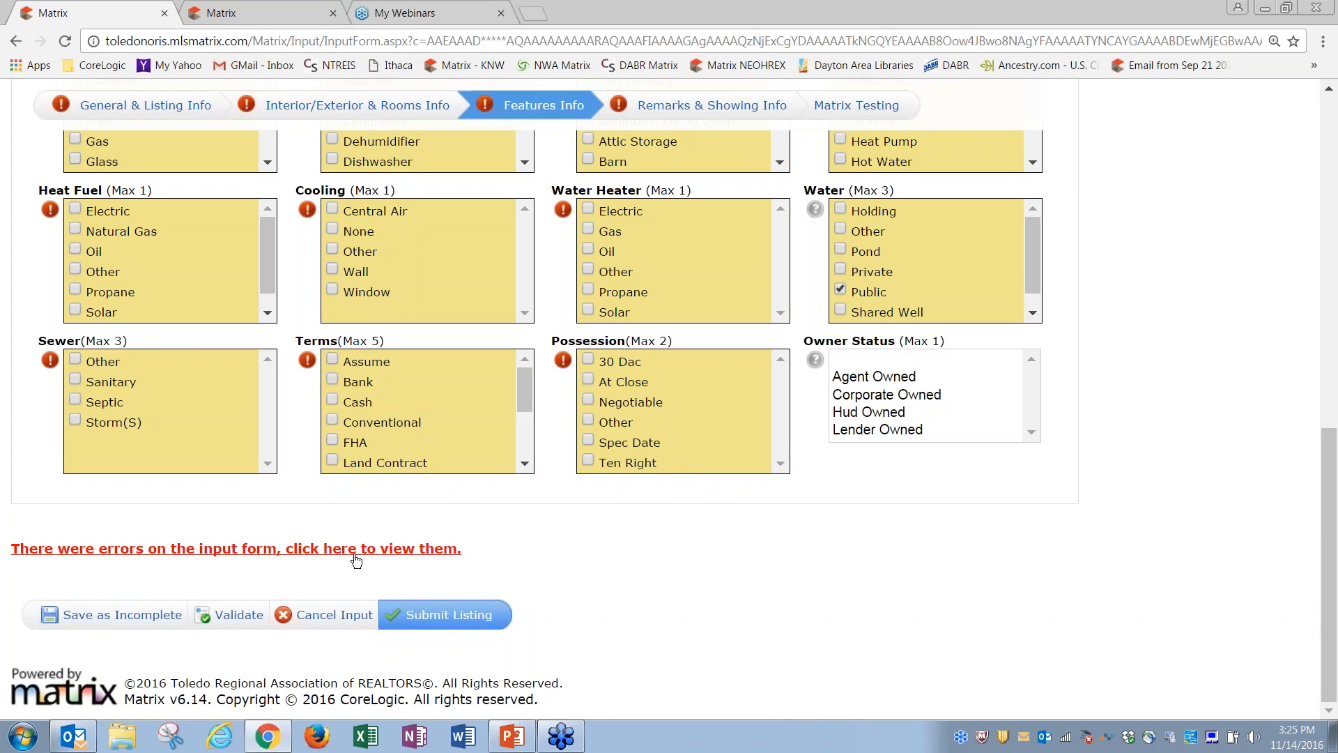
click(384, 551)
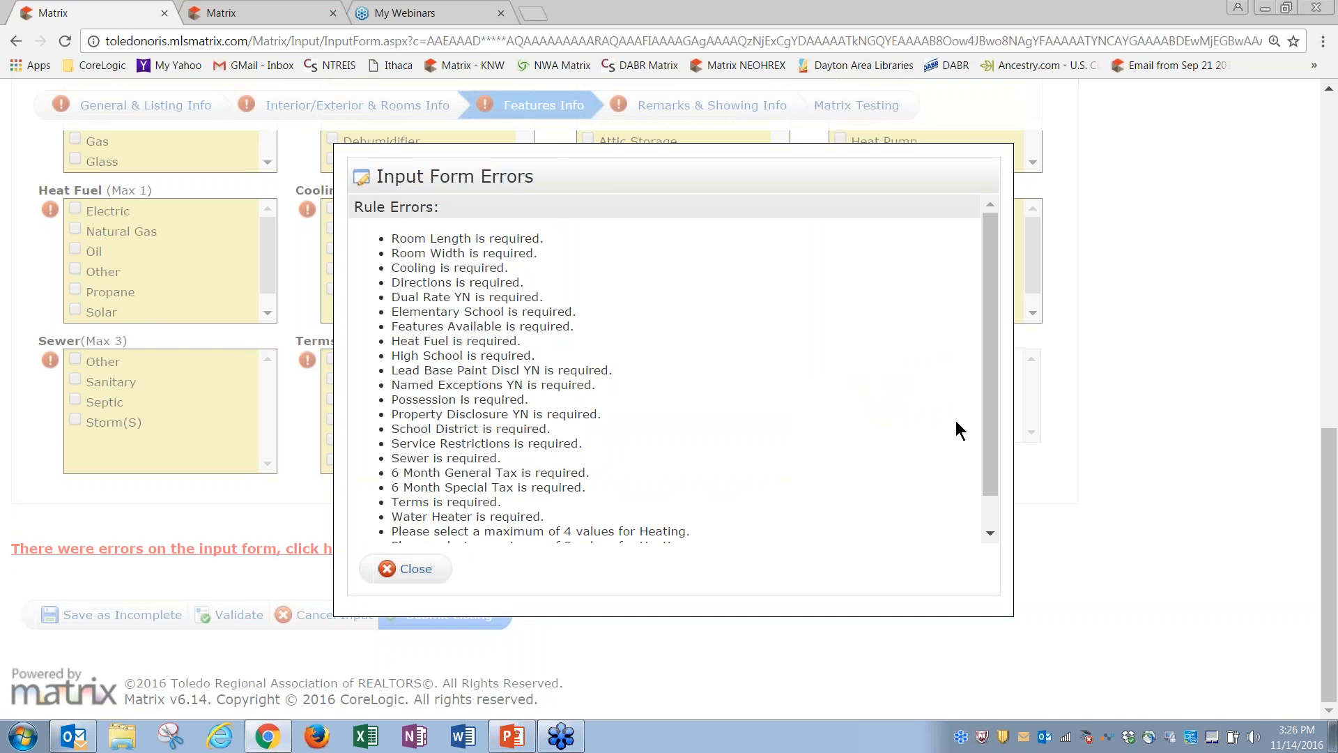
drag(985, 403, 993, 462)
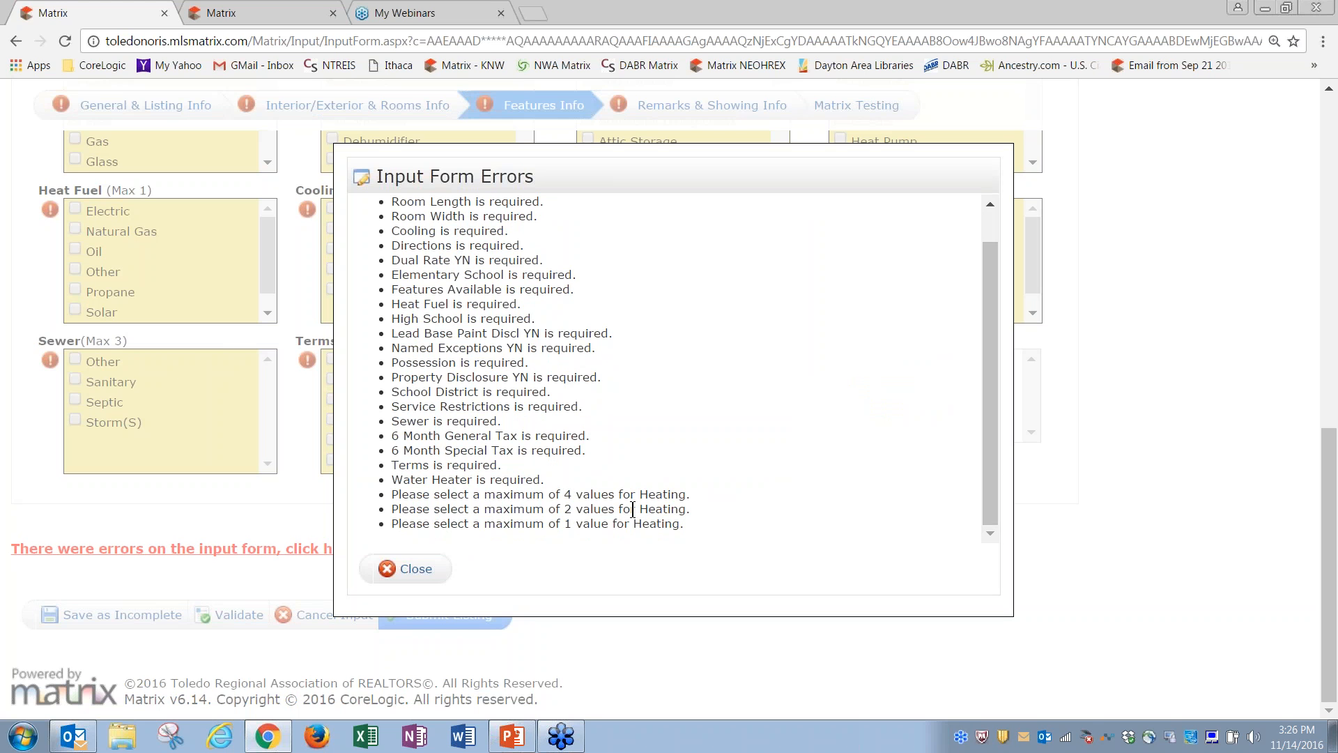
click(415, 568)
drag(1330, 442, 1332, 125)
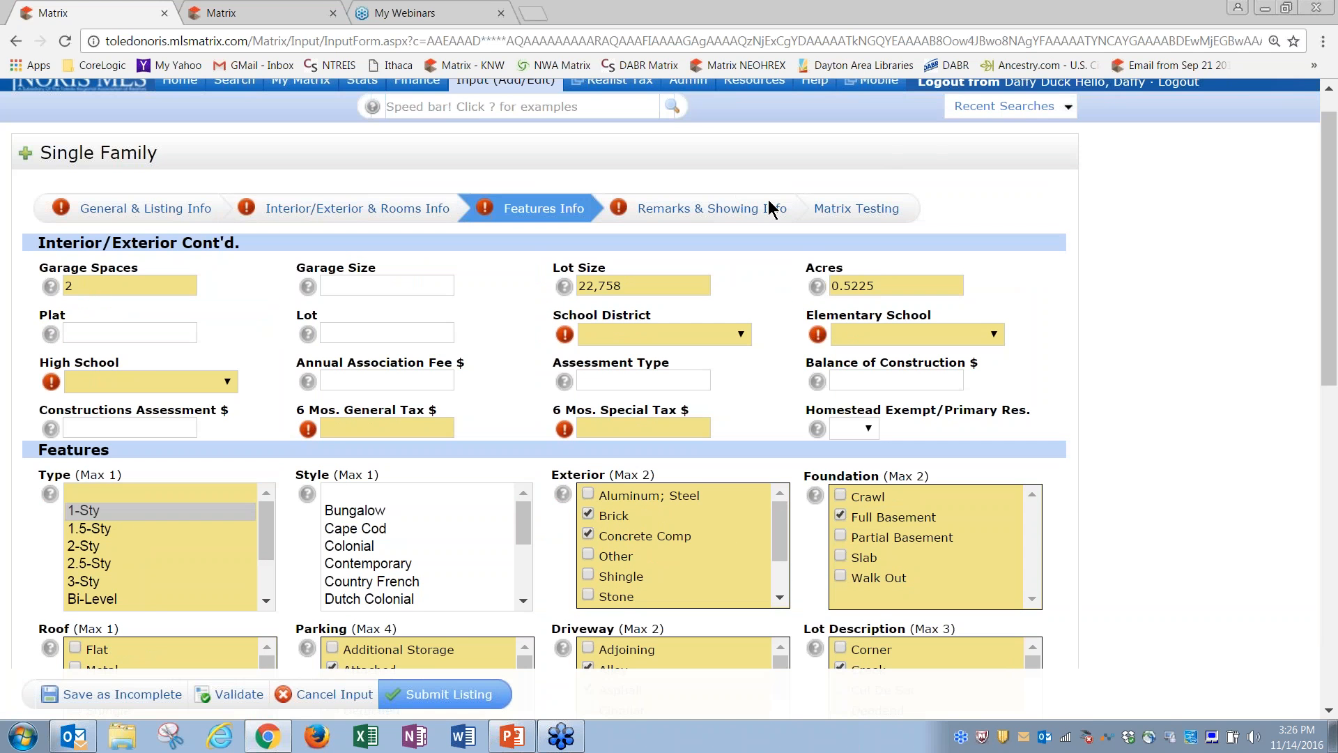
click(740, 209)
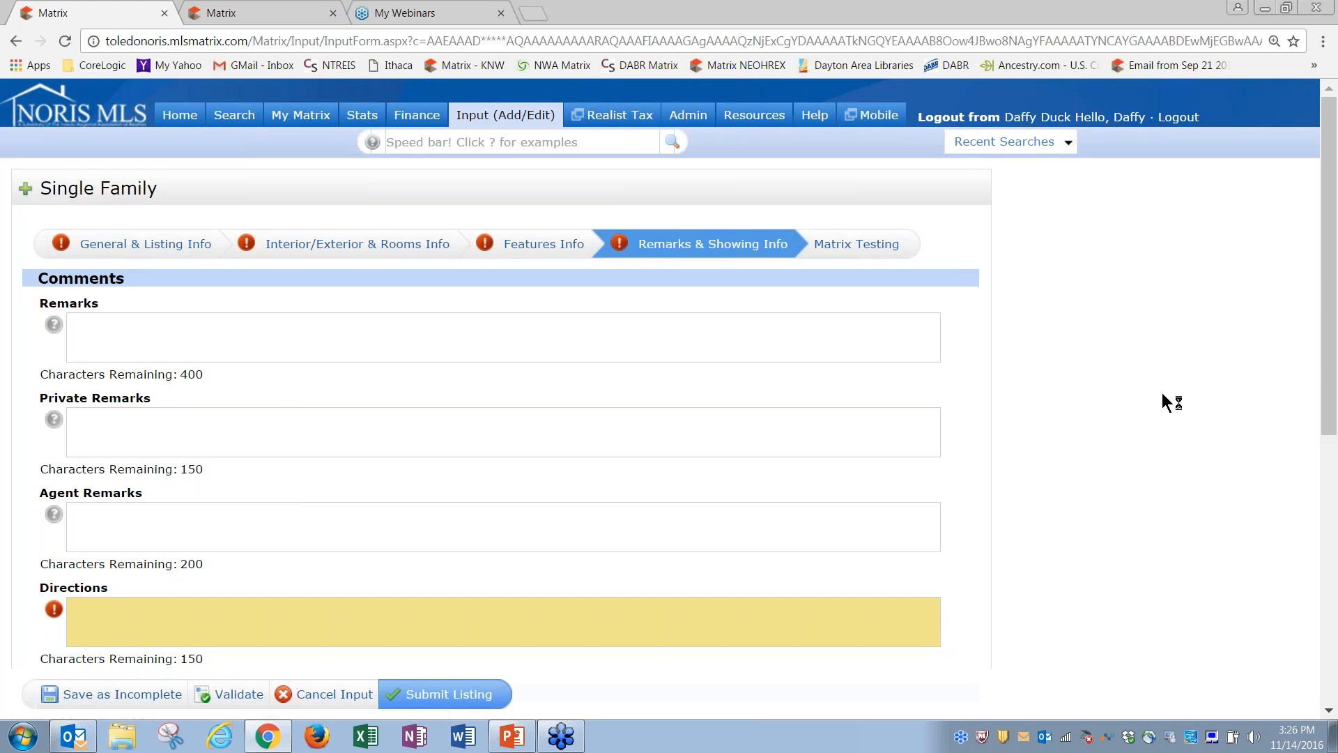
Step: Scroll through the blank Comments and Showing Information fields, including Directions
drag(1330, 310, 1335, 418)
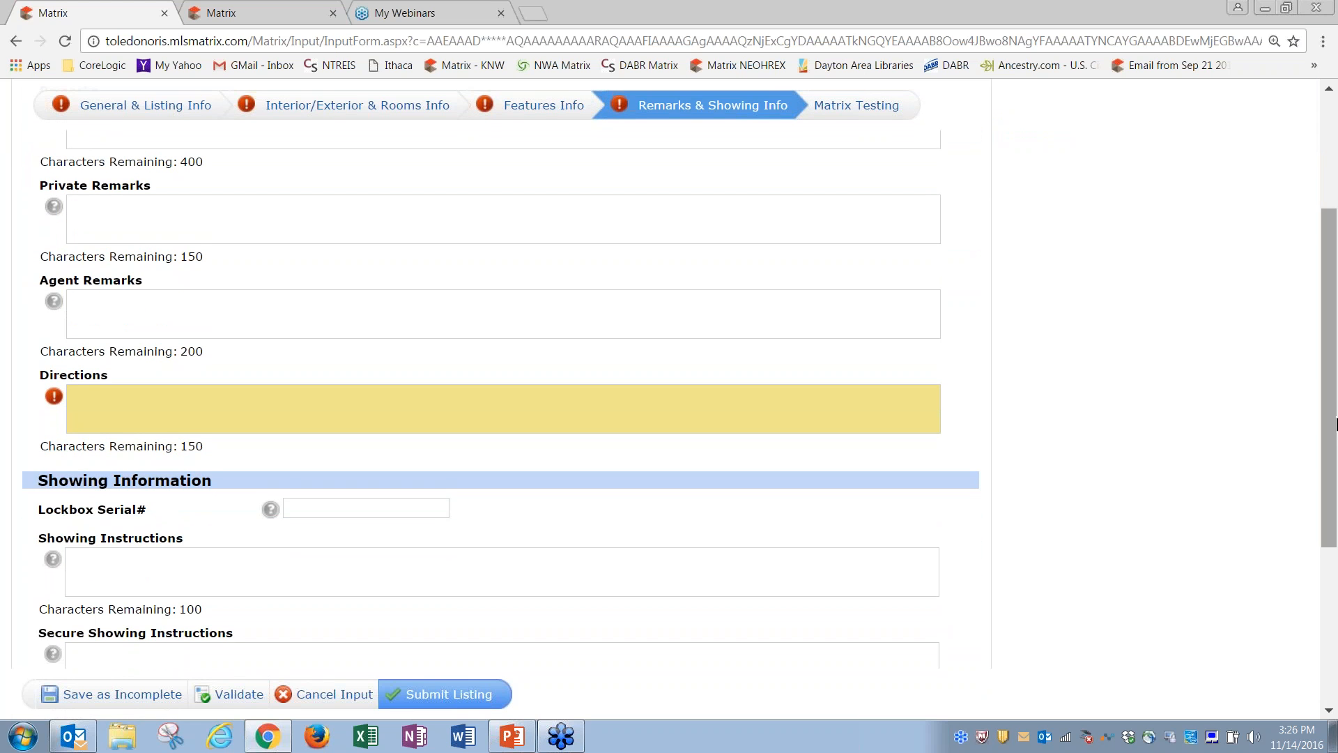
drag(1335, 422, 1332, 300)
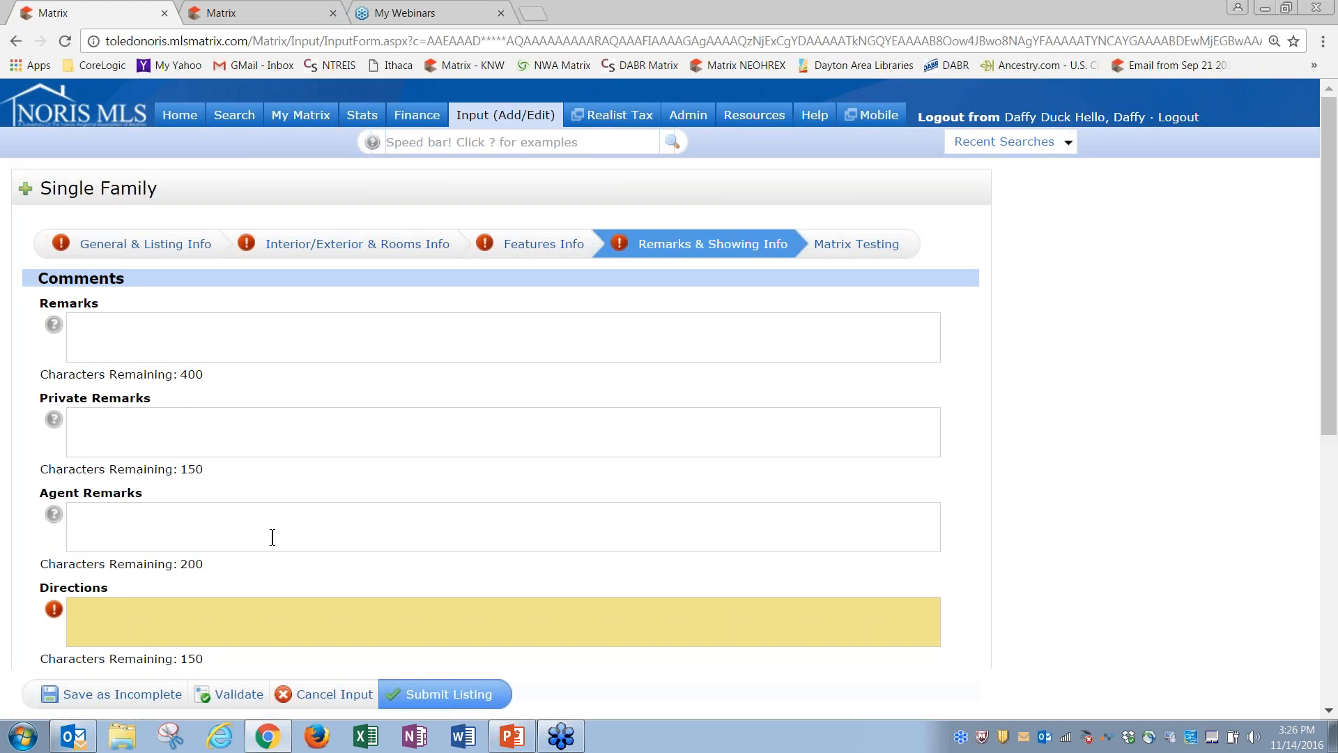
Step: Enter 'Go North!' as the Directions, fixing the misspelled 'Norrth' via spelling suggestion
drag(1326, 433, 1329, 515)
click(695, 425)
text(Go N)
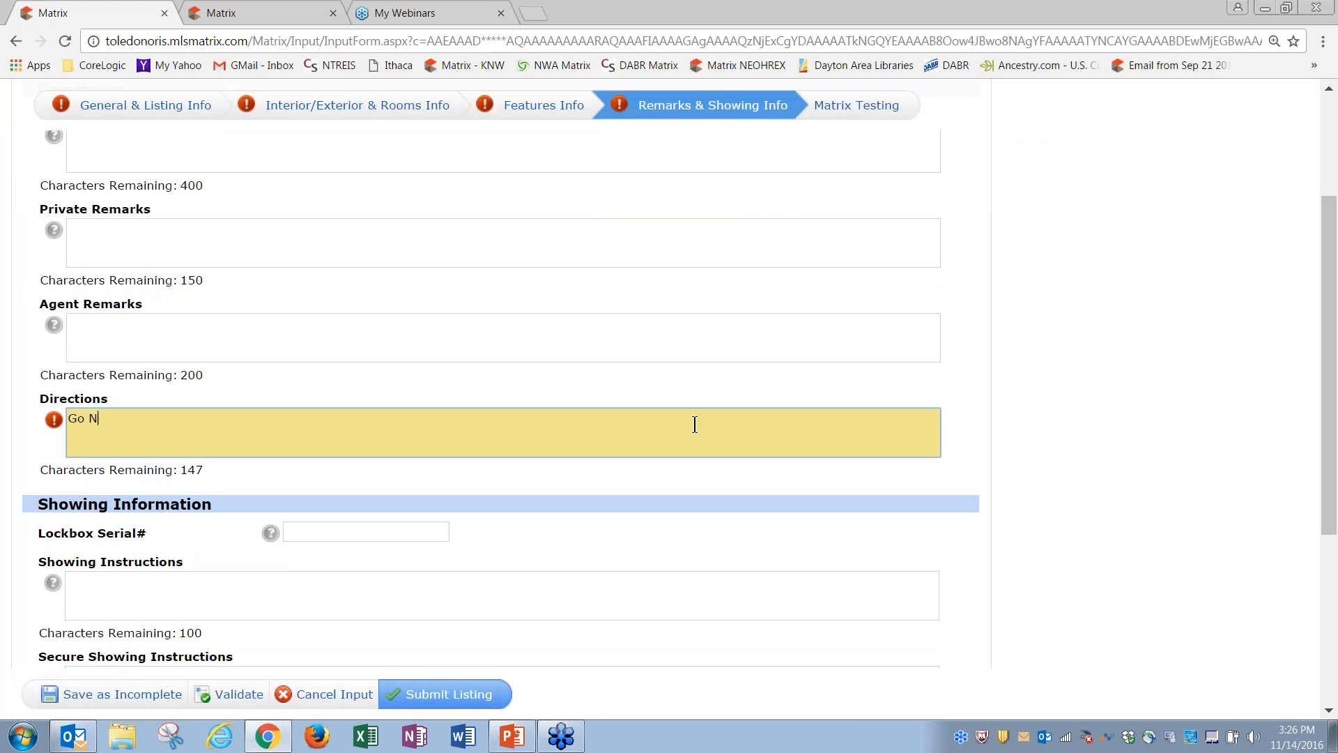
text(orrth!)
right_click(103, 421)
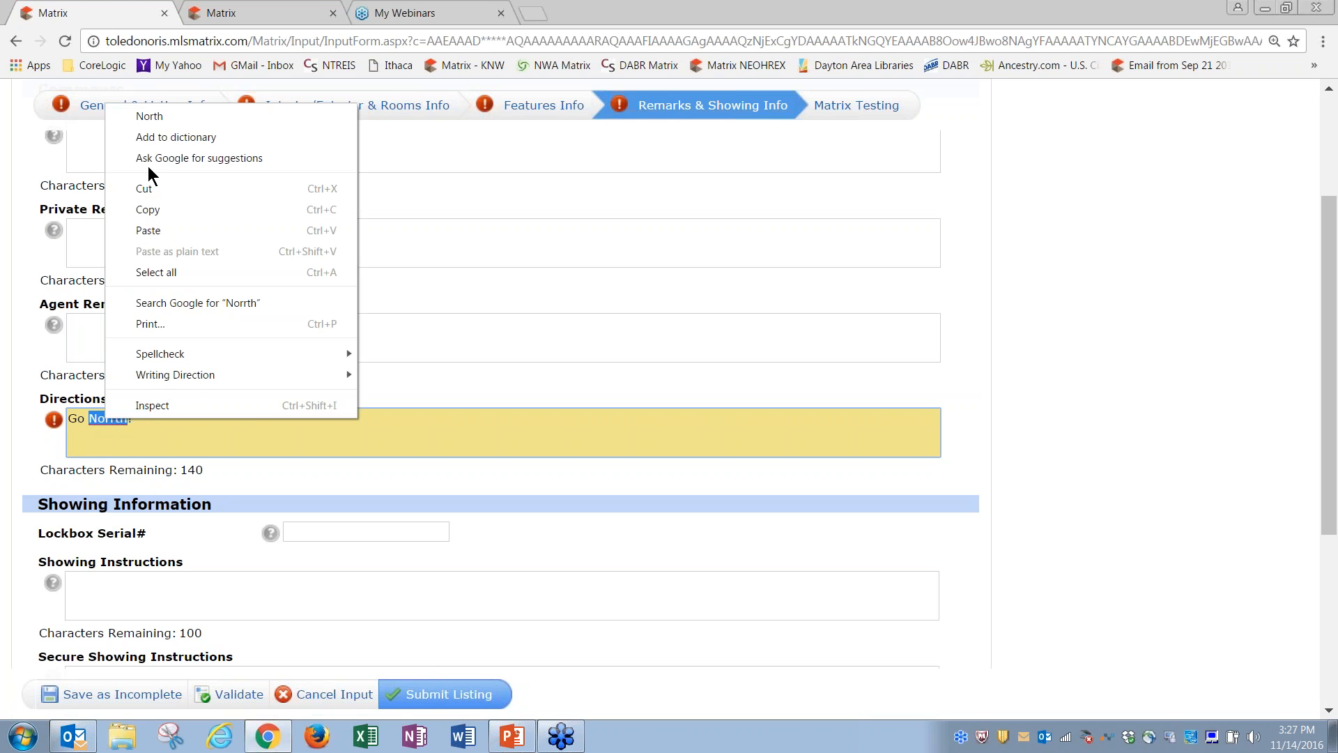
click(149, 117)
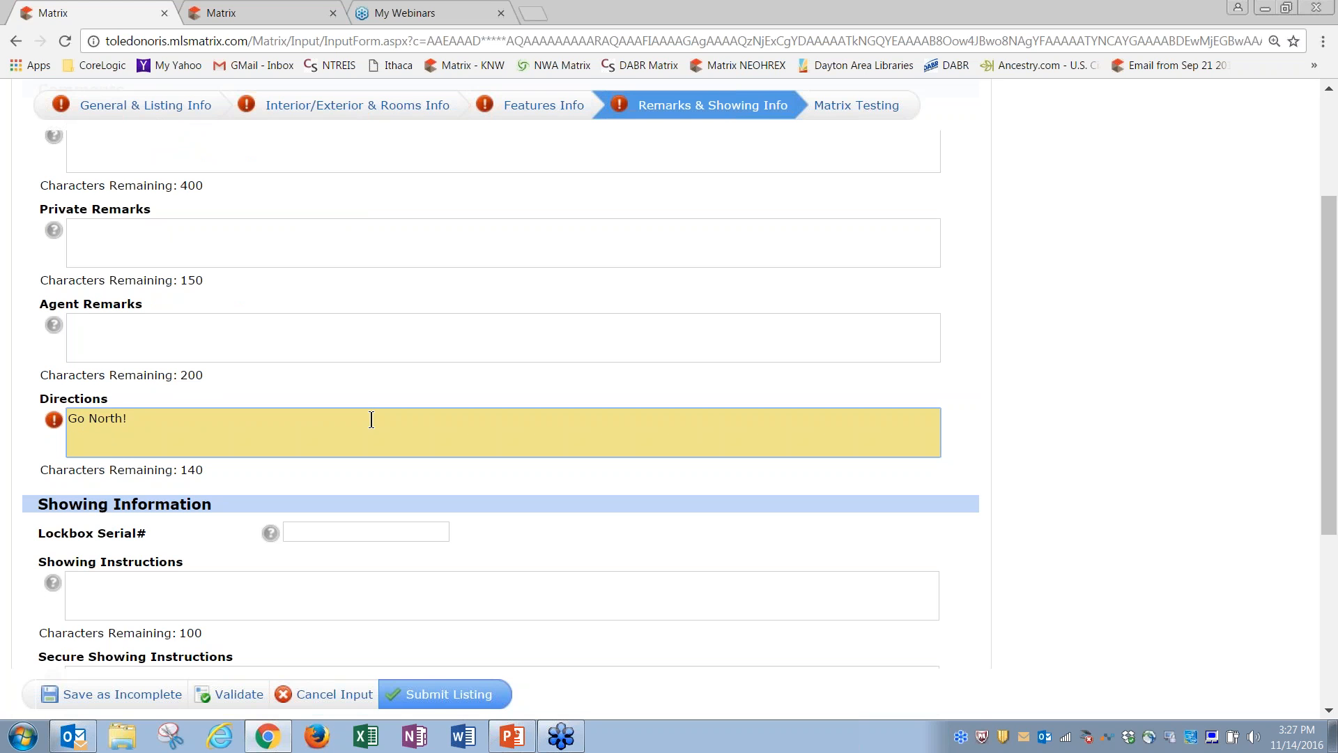
drag(1332, 425, 1333, 624)
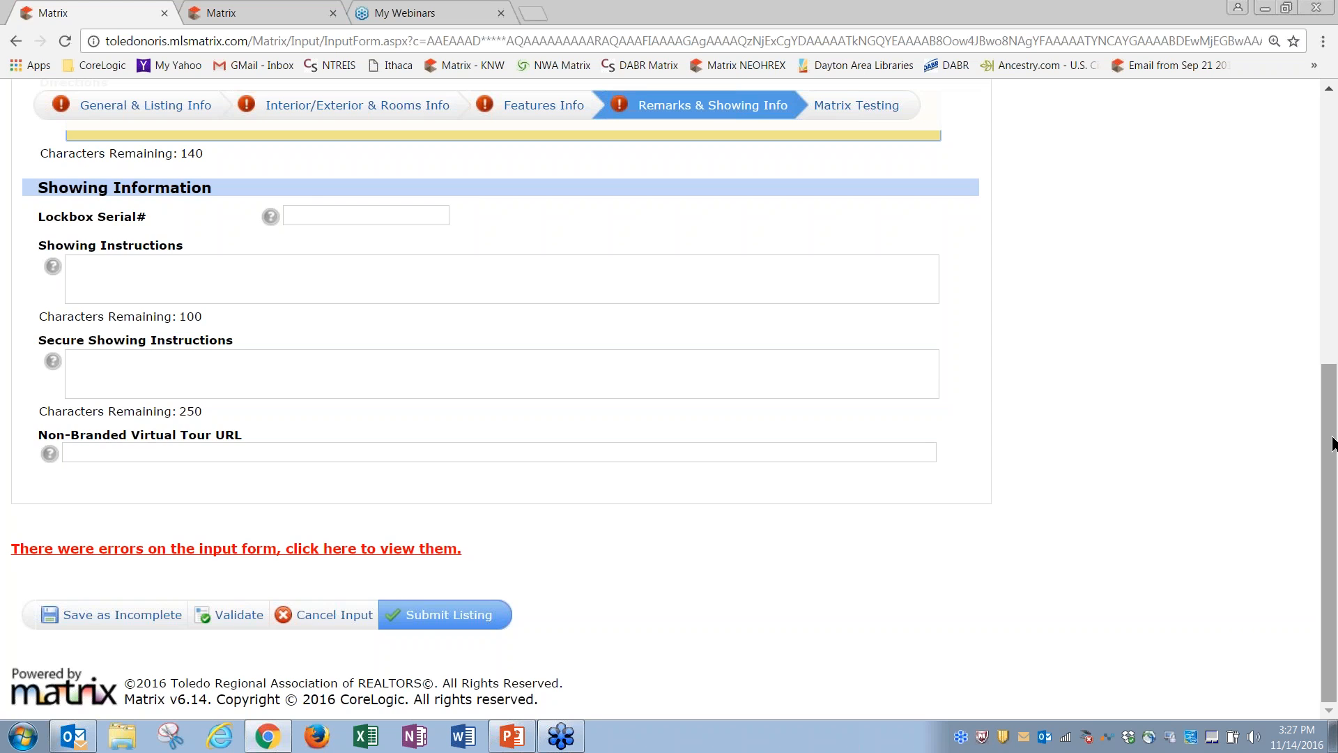
Step: Scroll up and down the Remarks & Showing Info page before leaving the form
drag(1332, 445, 1333, 153)
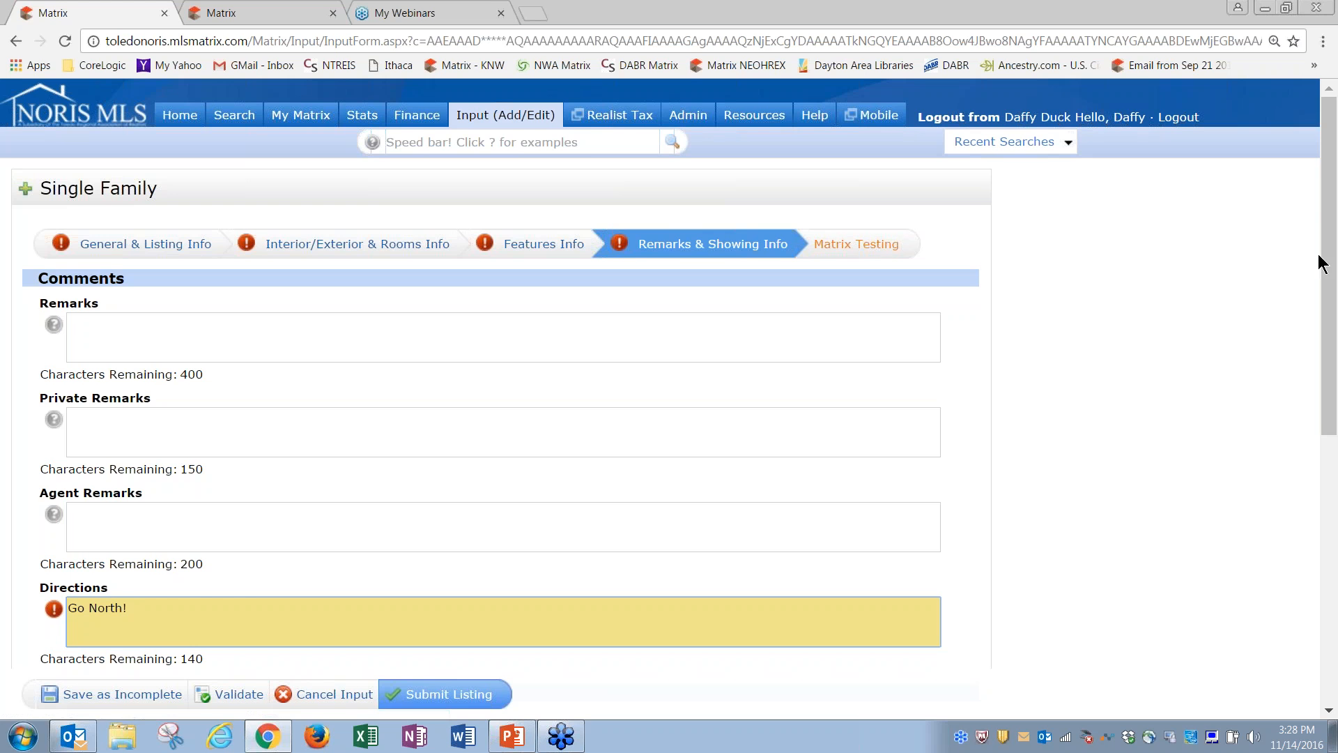
drag(1330, 263, 1315, 541)
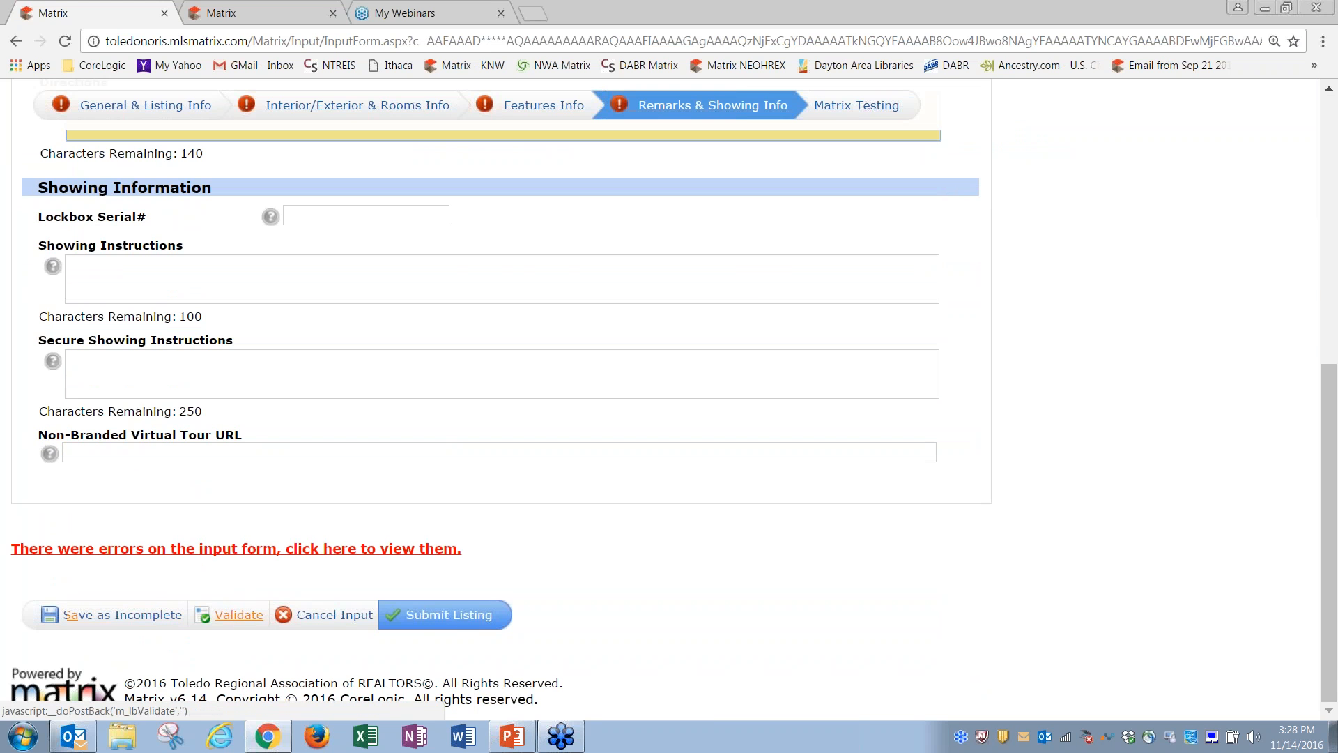
drag(1333, 387, 1334, 120)
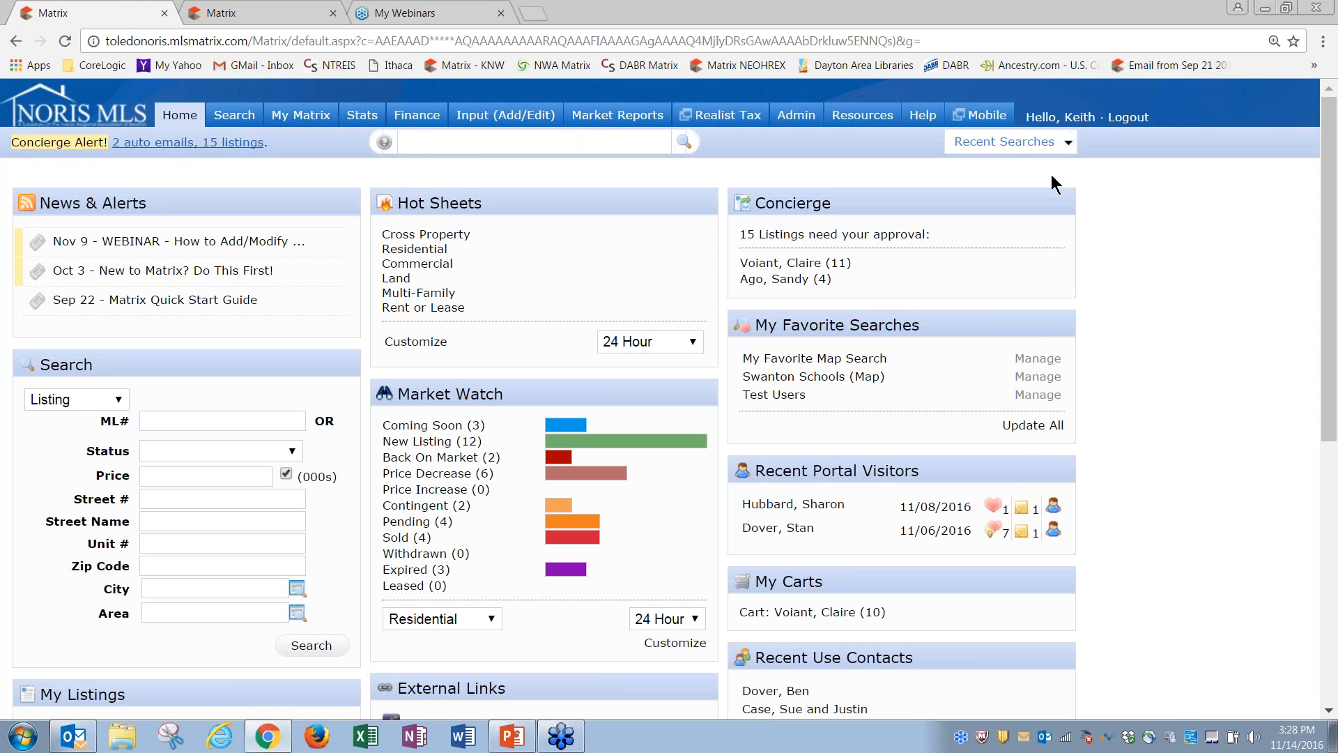
Step: Run the 'Test Users' recent search and log in as the test agent account
click(1008, 142)
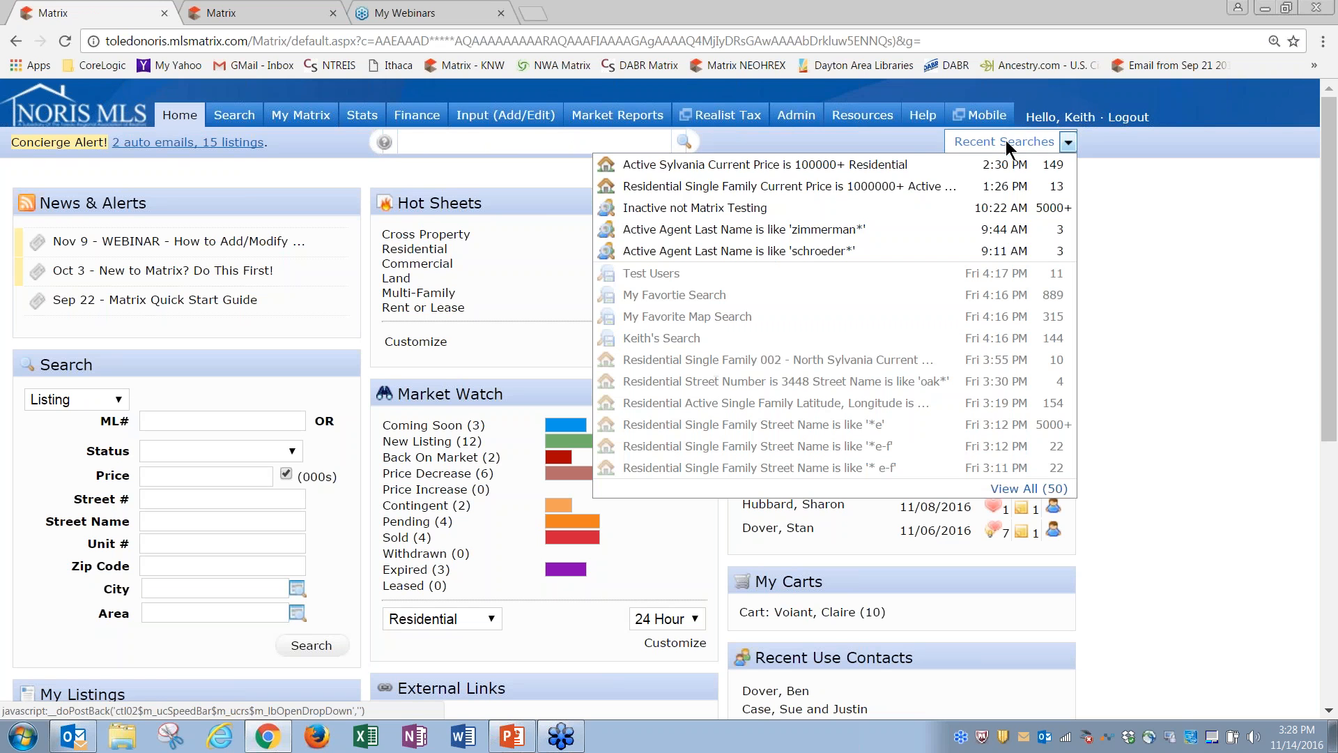
click(828, 272)
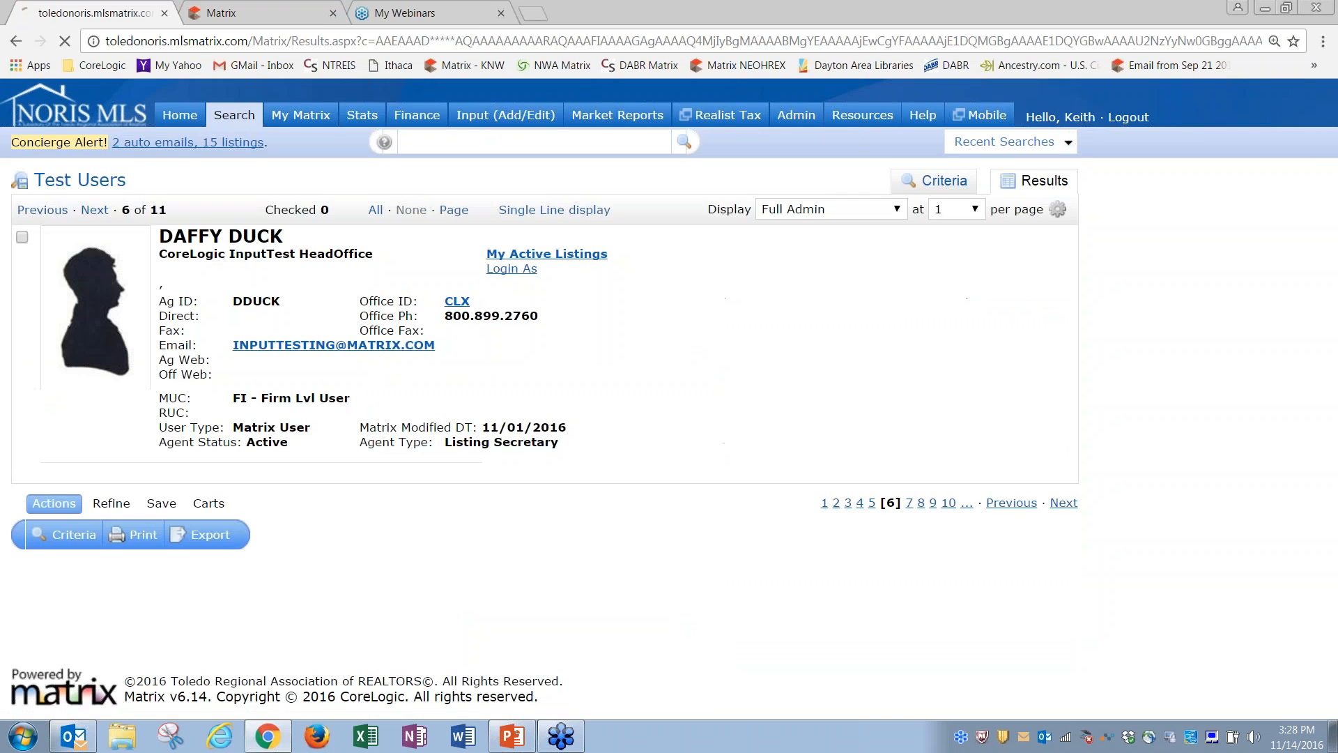
click(512, 269)
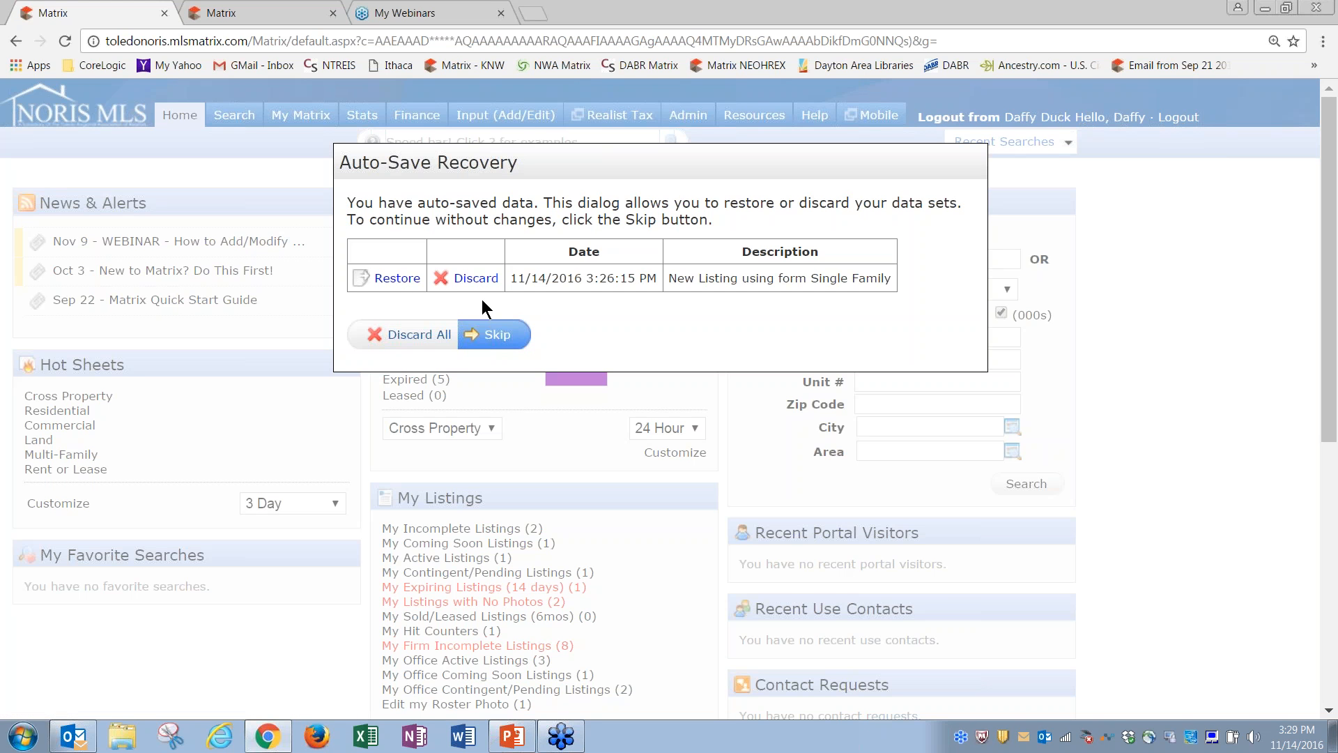
click(394, 278)
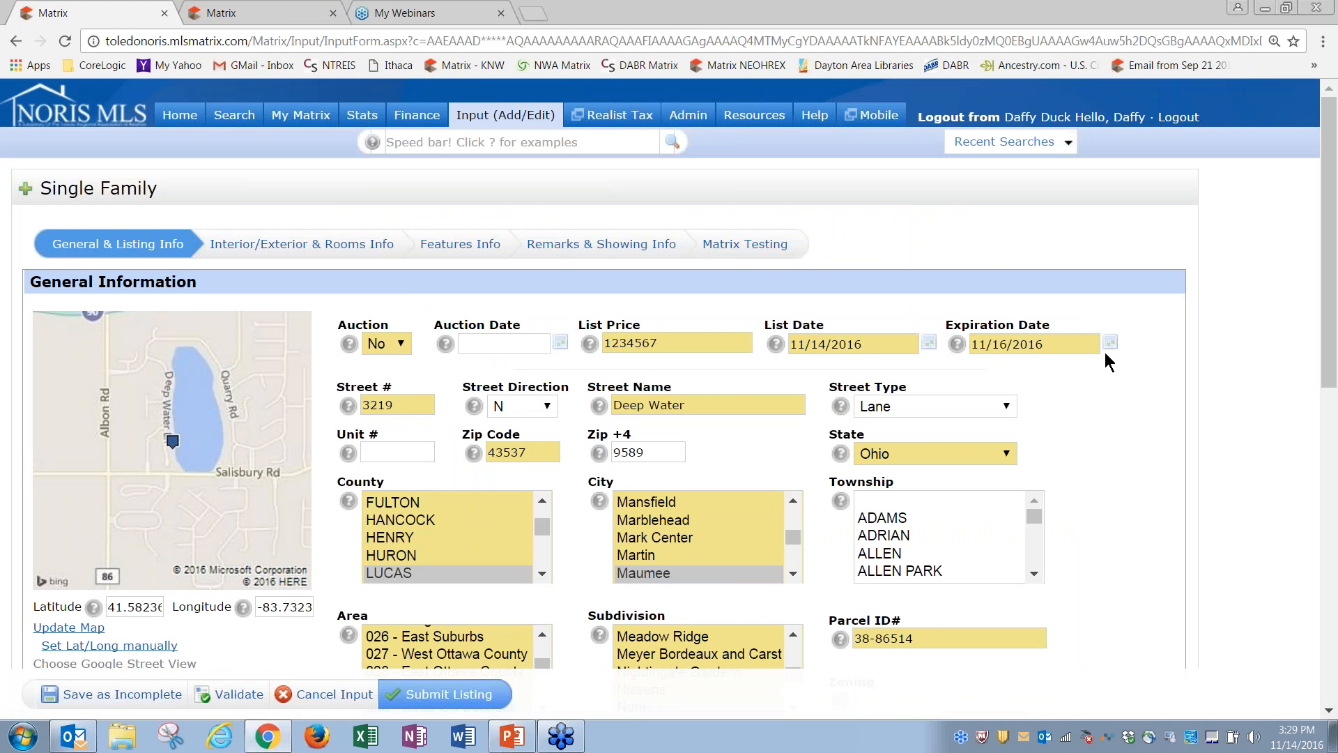
mouse_move(1331, 345)
mouse_down()
mouse_move(1336, 441)
mouse_move(1336, 343)
mouse_up()
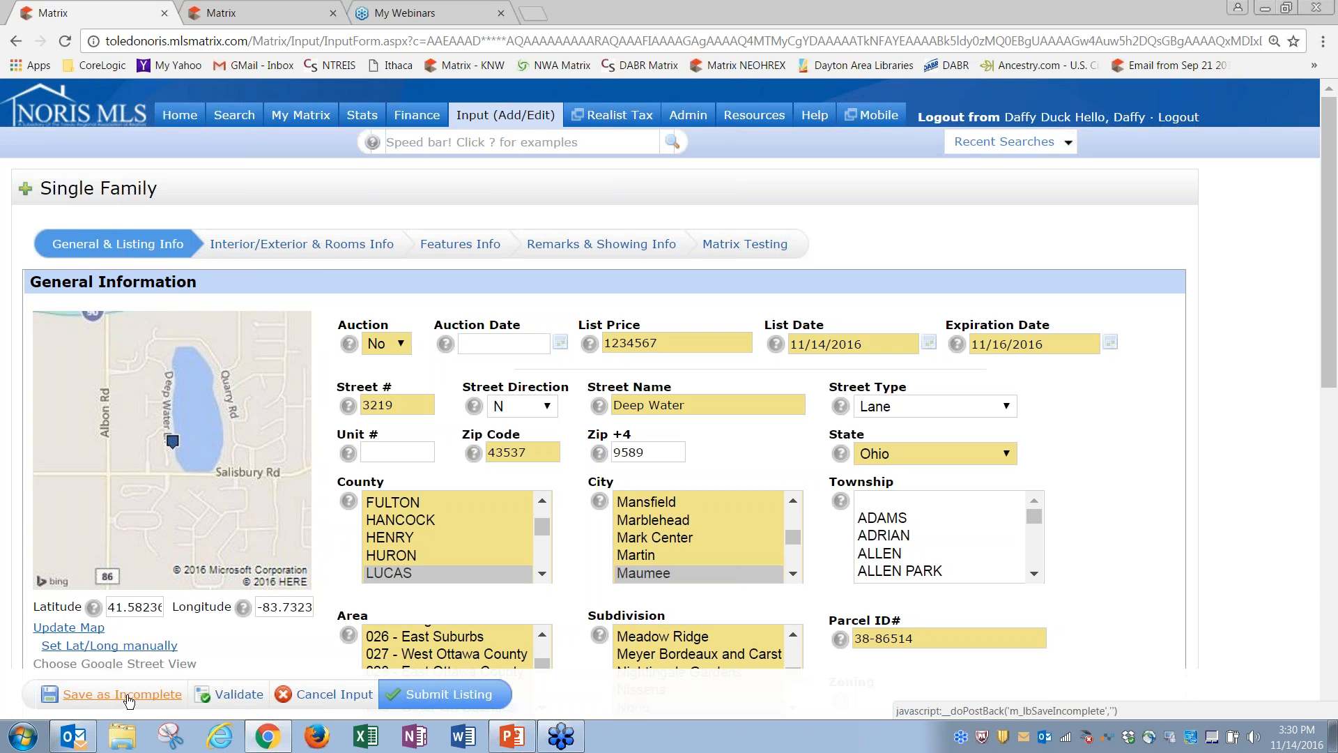
click(128, 700)
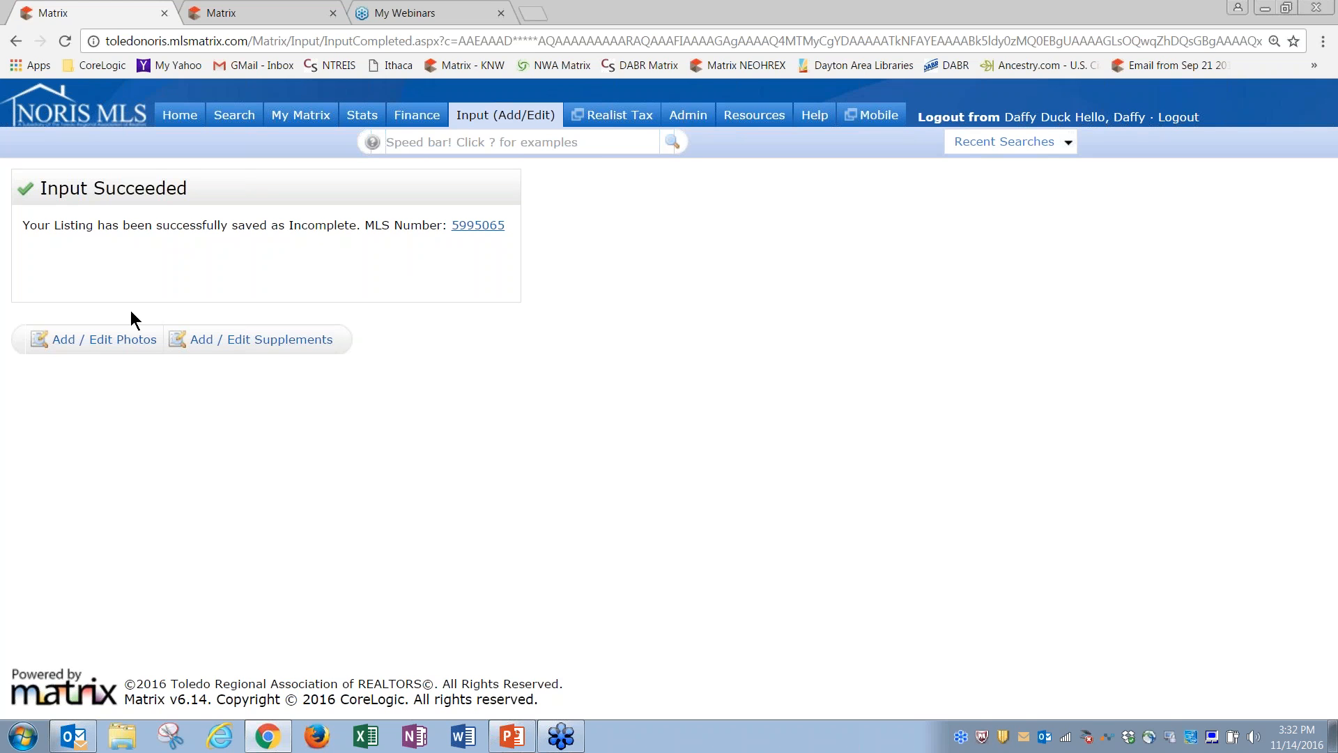
Step: Open Add / Edit Photos for MLS#5995065 and highlight the upload instructions, 36-photo limit and minimum size
click(106, 343)
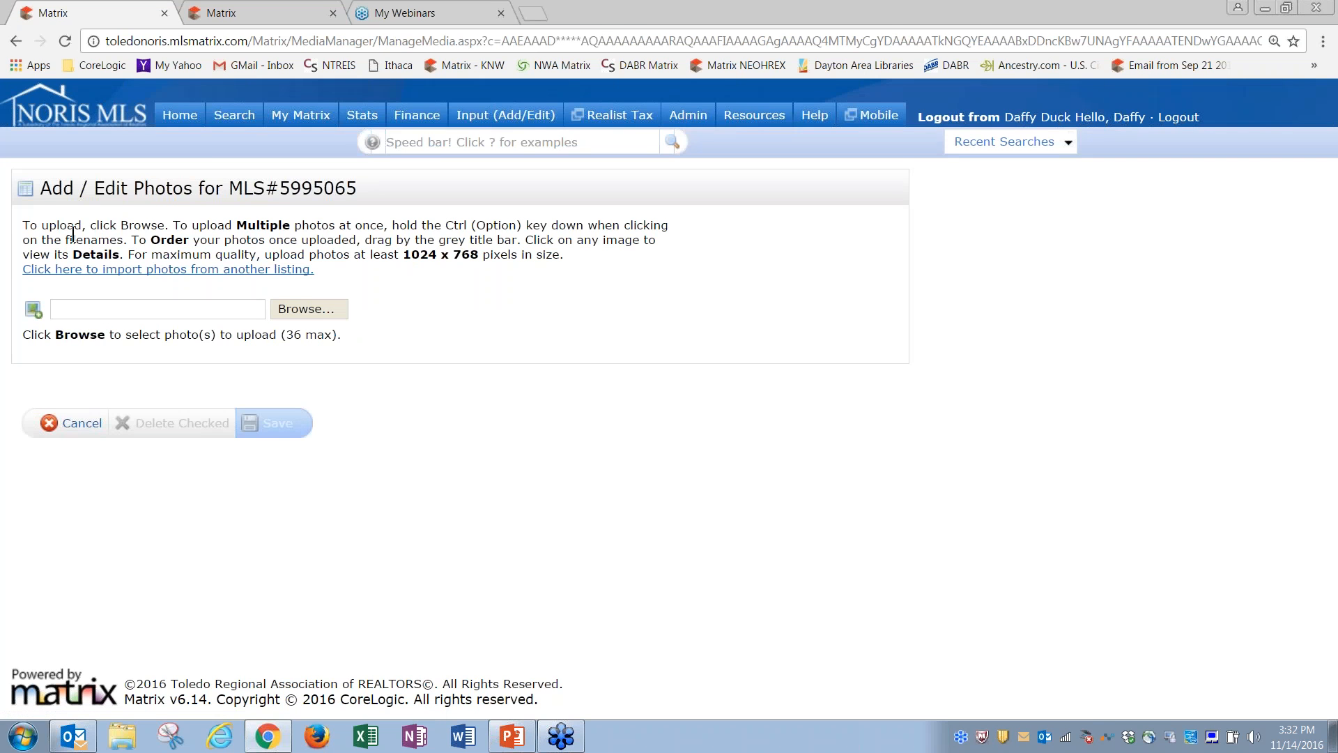
drag(22, 229, 607, 240)
click(606, 239)
drag(221, 334, 341, 337)
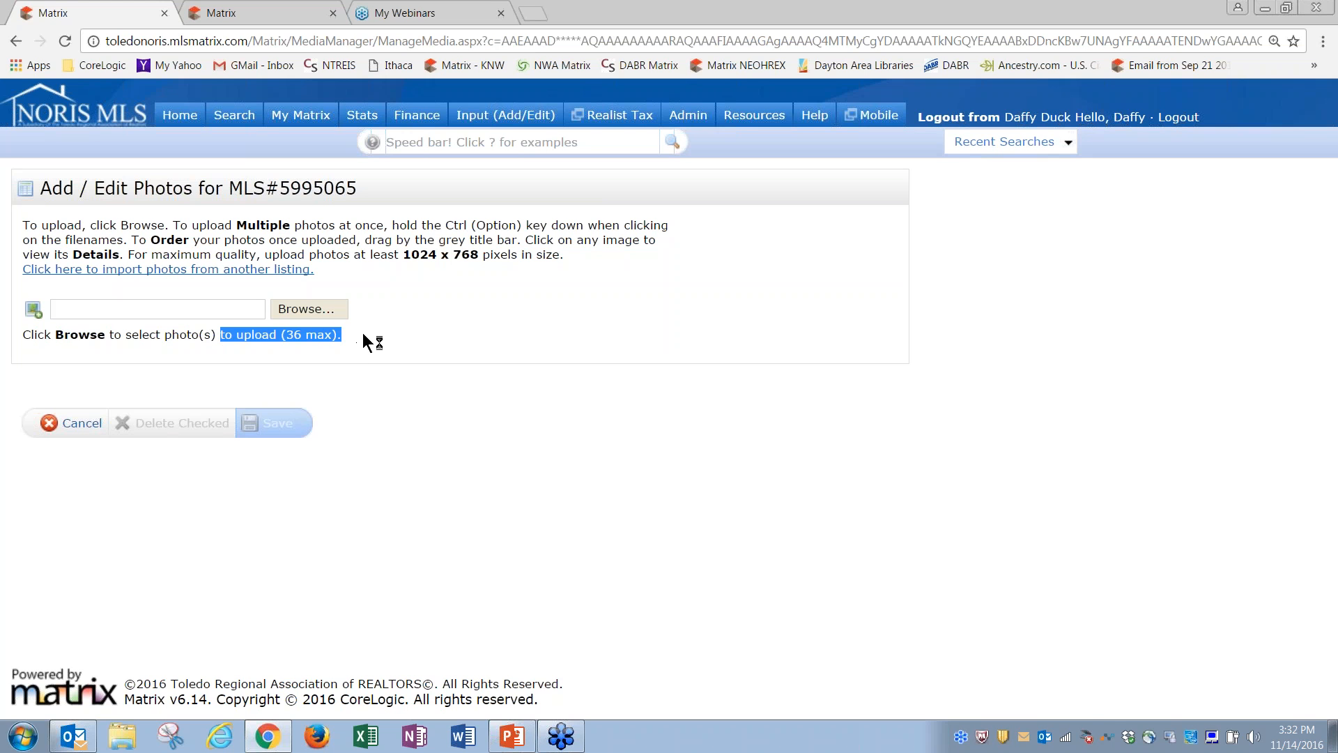
click(362, 334)
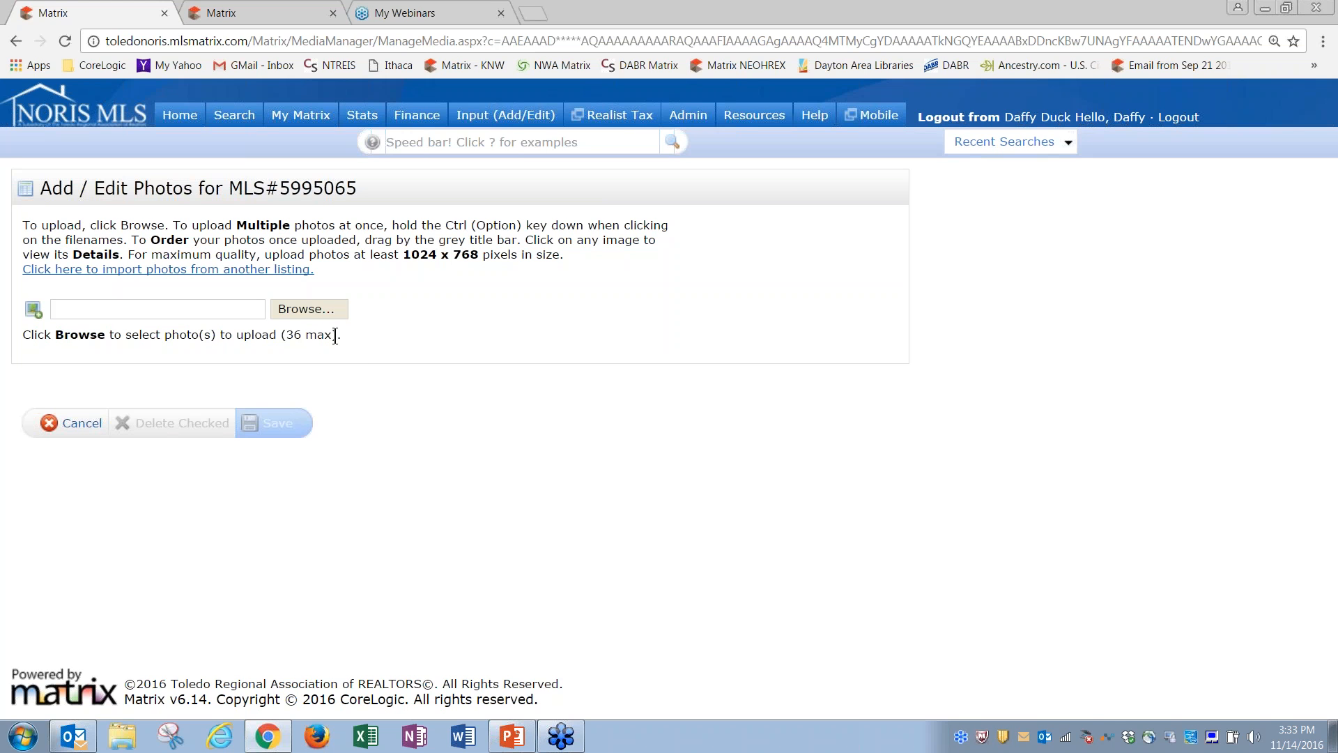
drag(265, 254, 562, 258)
click(582, 260)
Step: Select the My House photos from 1 front through 1439321_101_70 and upload them to the listing
click(303, 309)
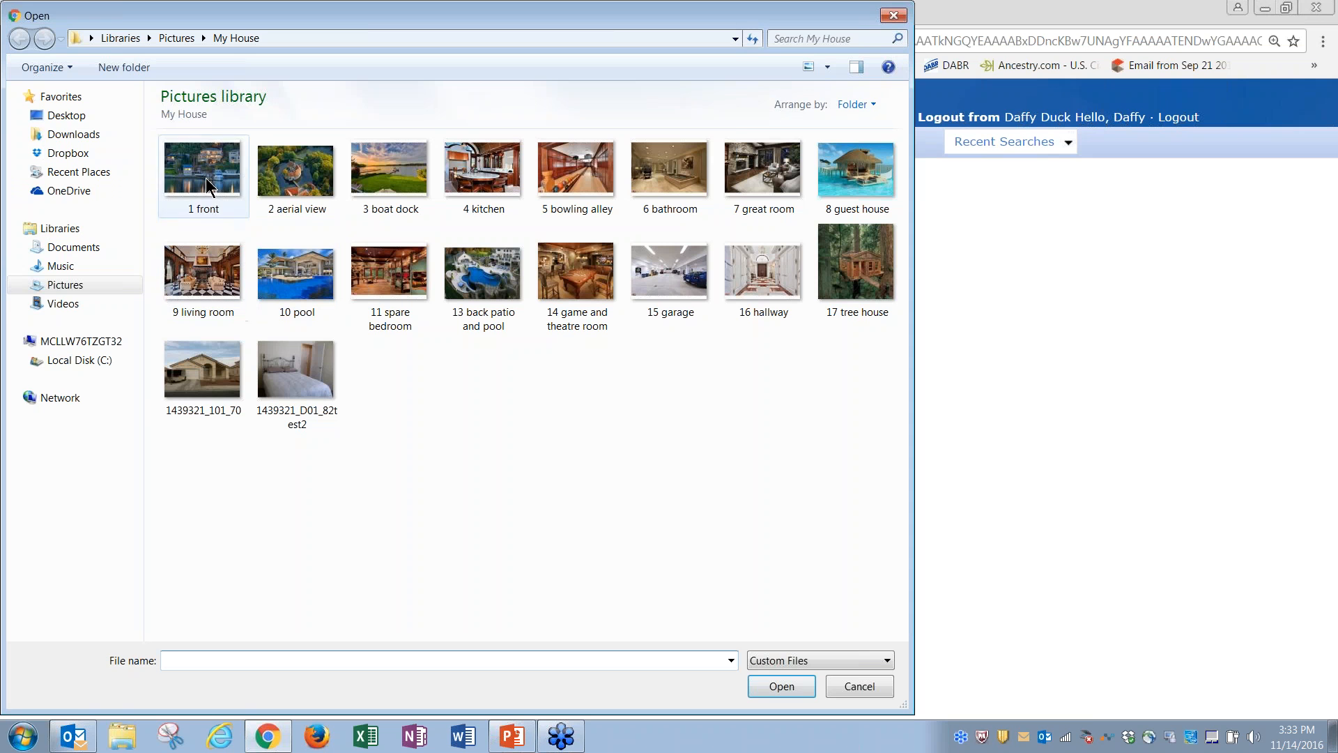
click(208, 187)
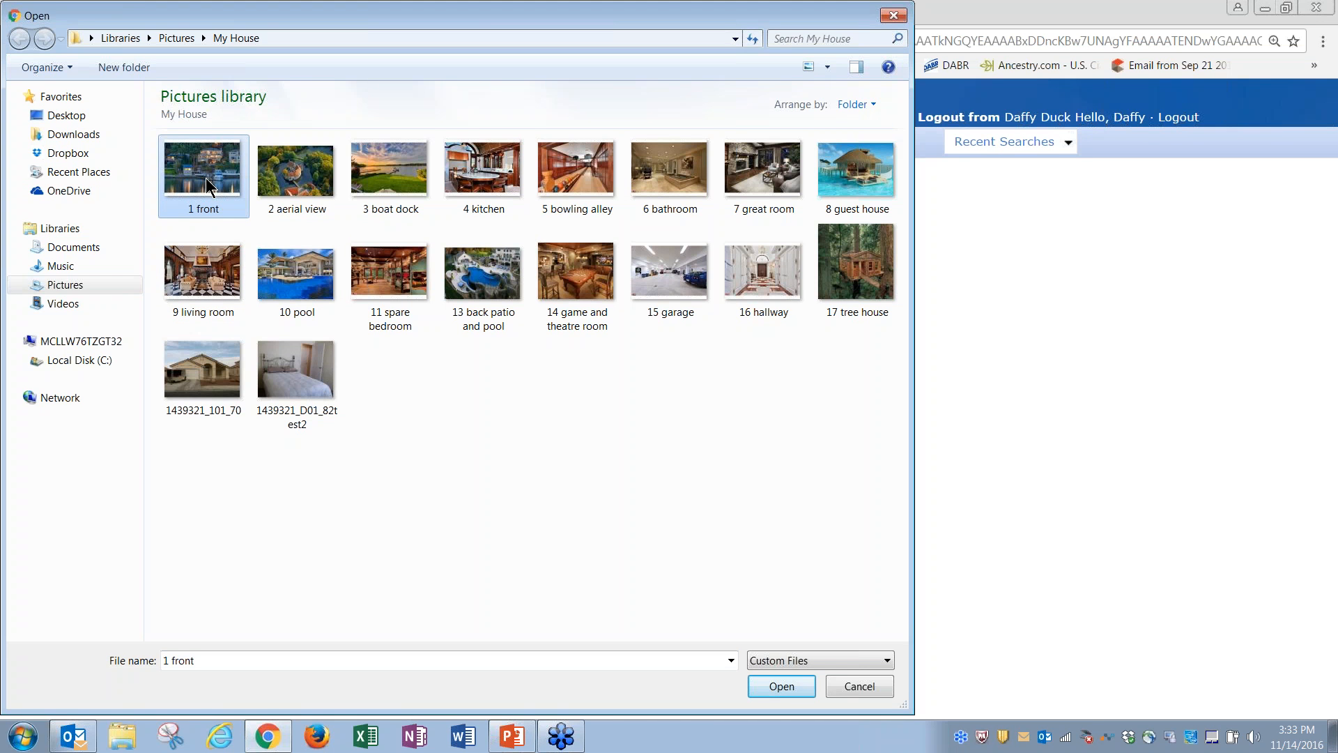
ctrl+click(291, 188)
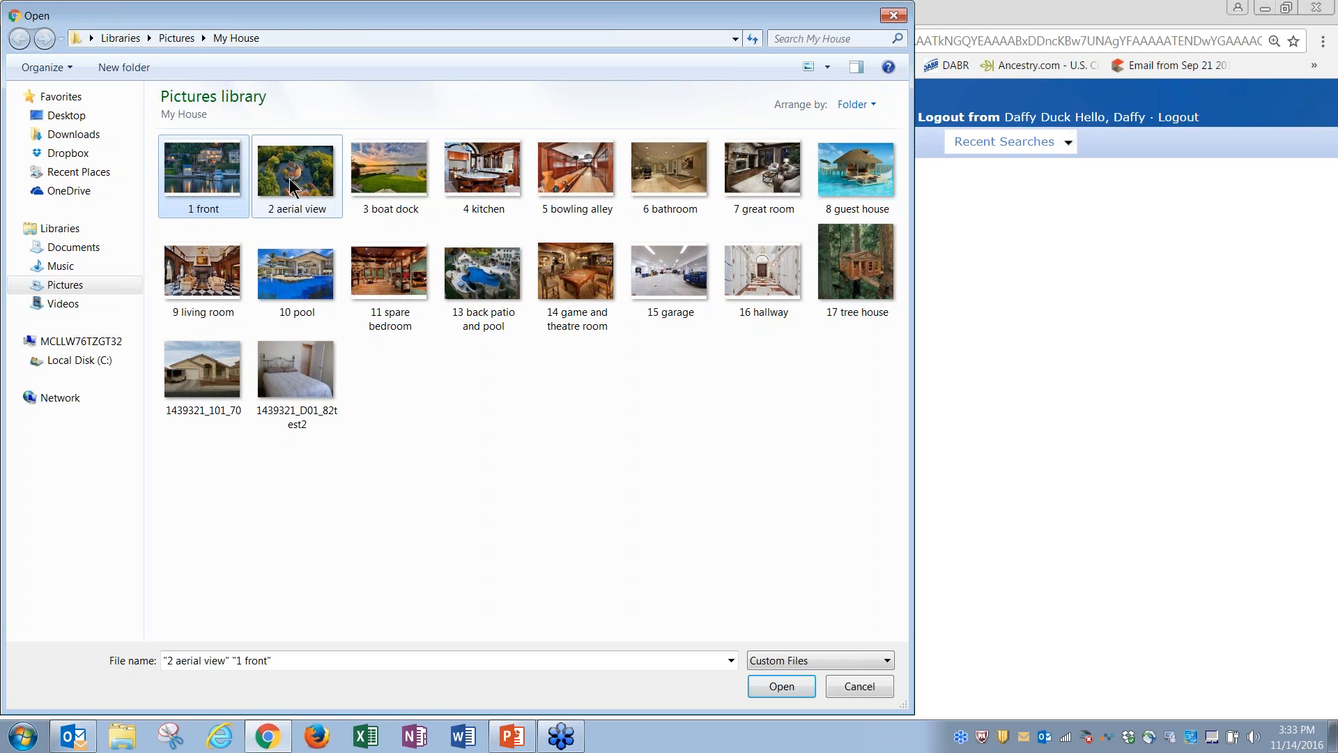
ctrl+click(390, 178)
ctrl+click(488, 178)
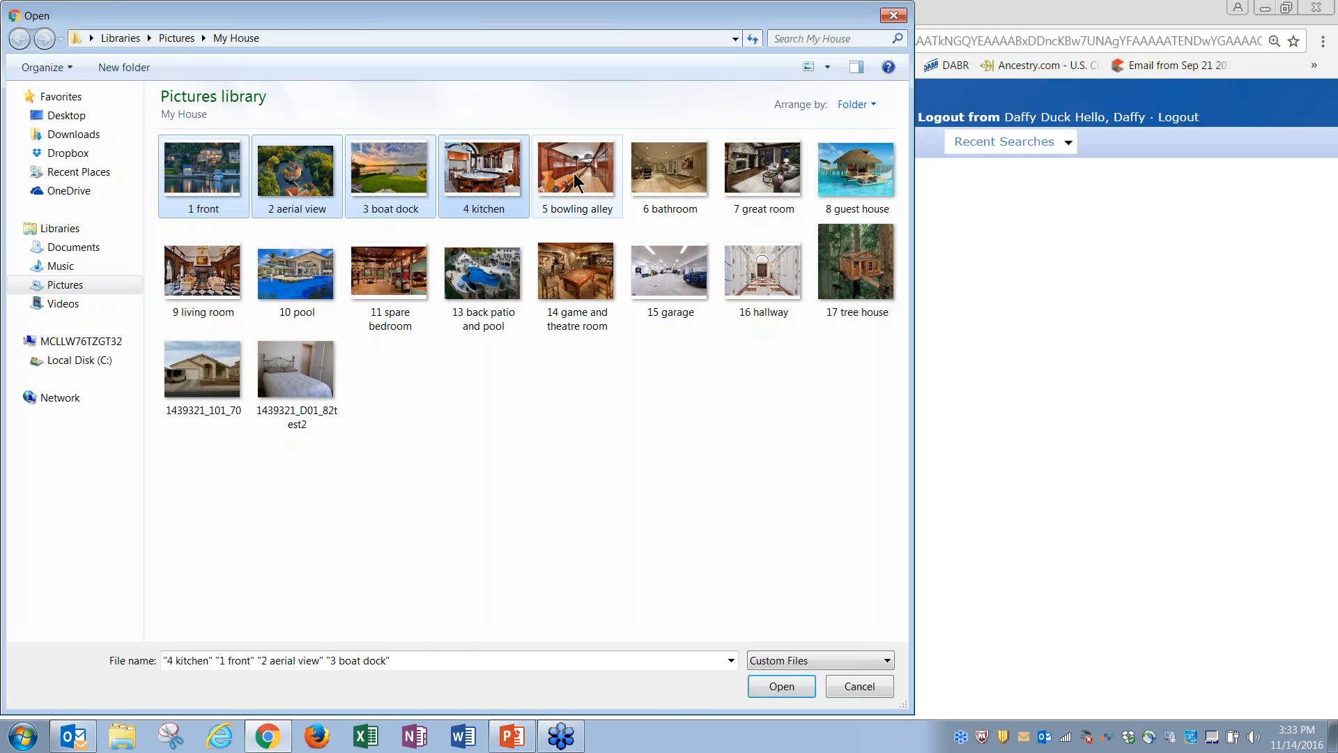
ctrl+click(569, 180)
click(169, 181)
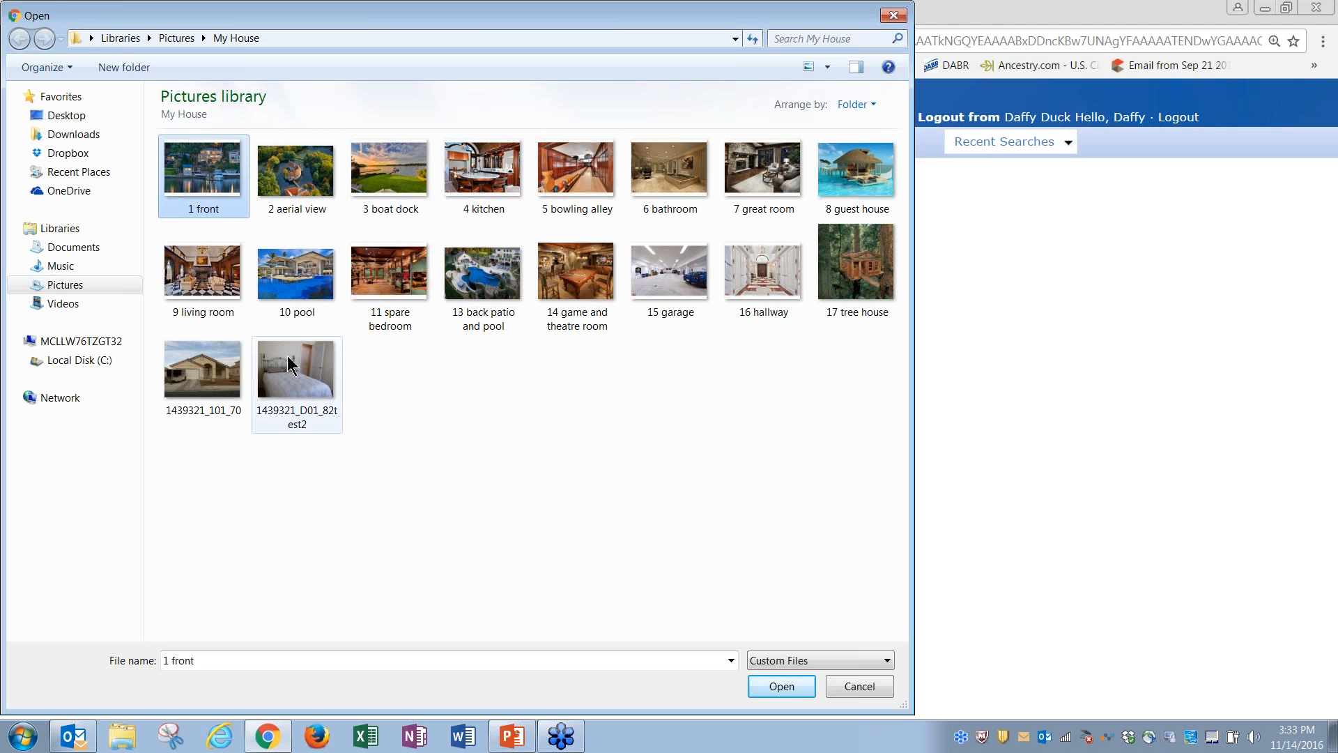
shift+click(229, 365)
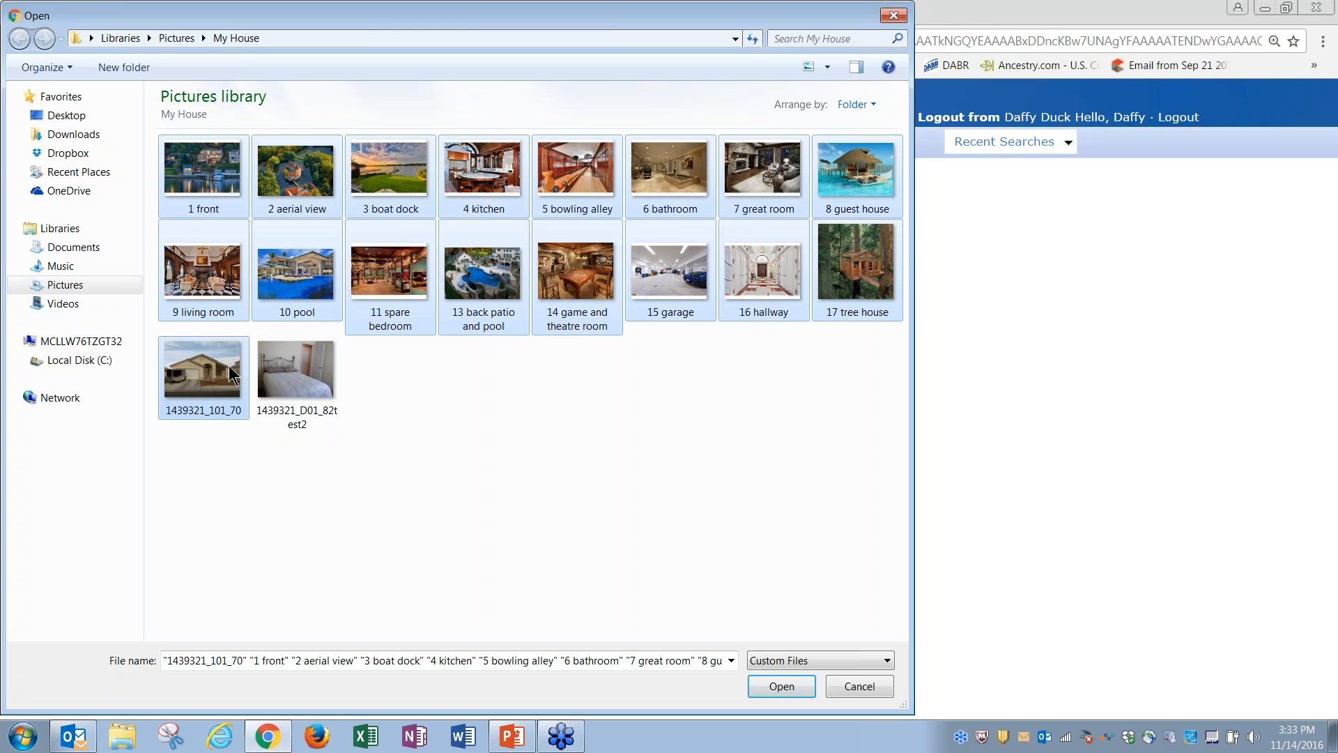
click(784, 685)
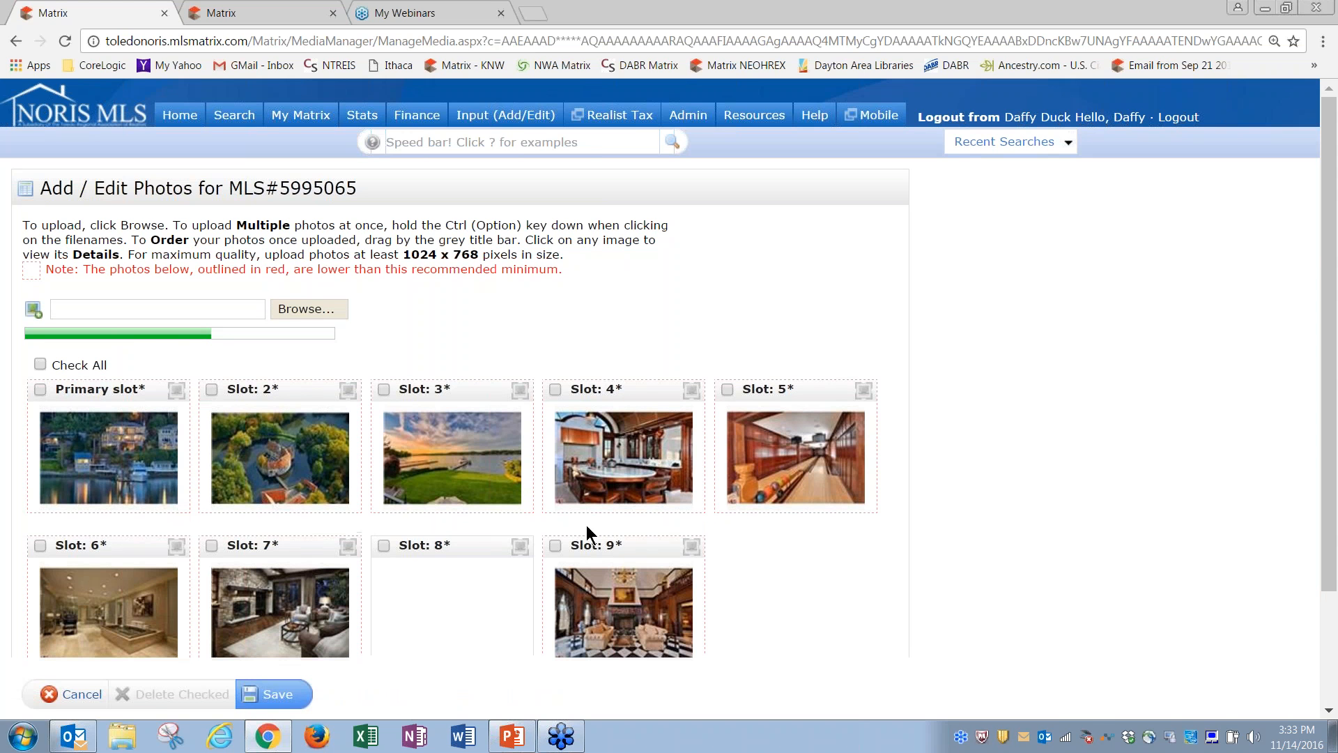
Step: Highlight the photo ordering instructions and the red size note
drag(48, 269, 344, 276)
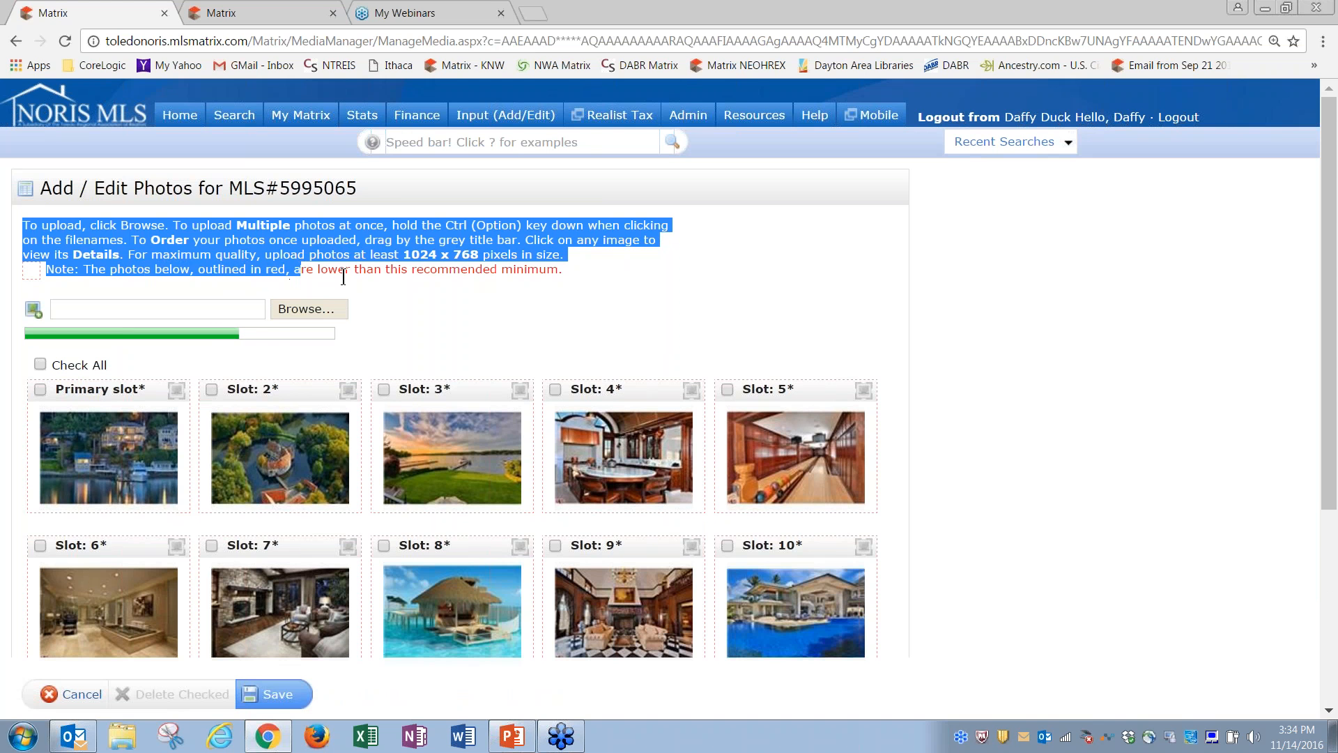
click(344, 275)
drag(491, 273, 448, 274)
click(464, 300)
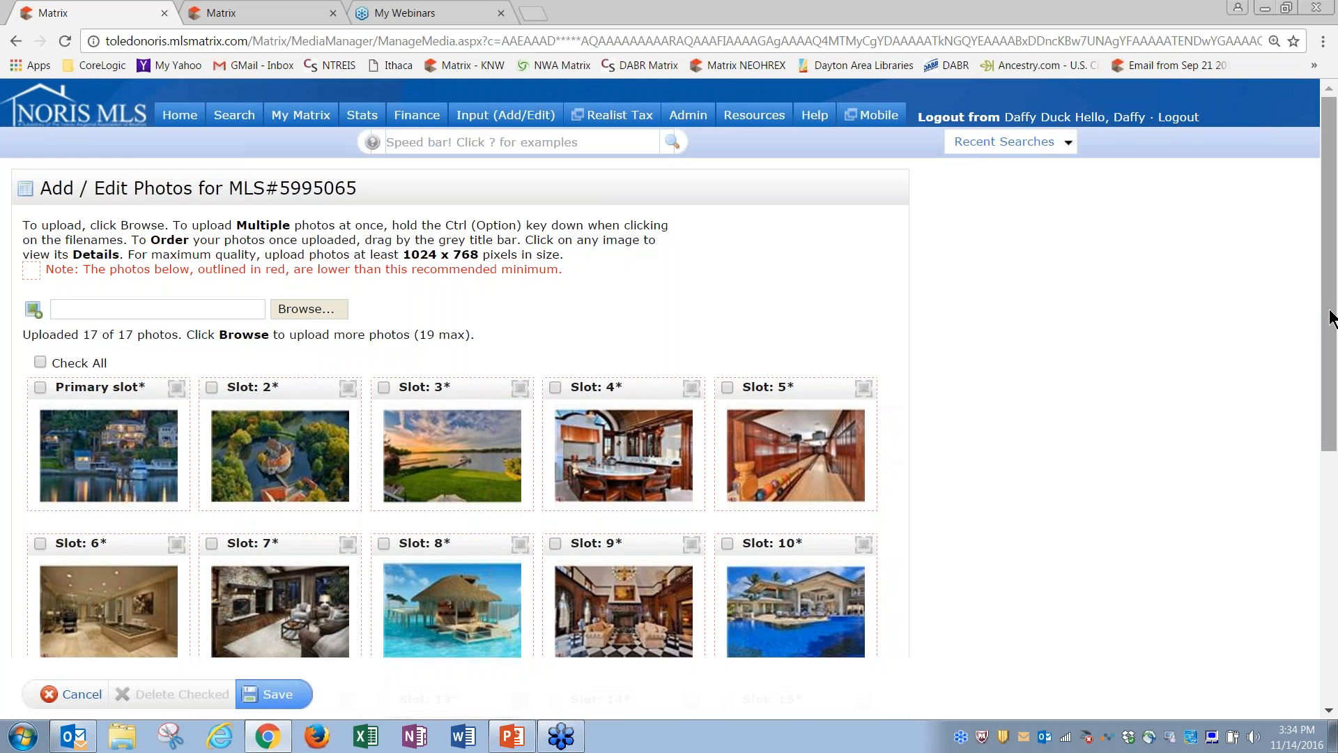
Step: Drag the sunset dock photo to slot 2, overwater hut to slot 3, pool house to slot 5
mouse_move(1328, 310)
mouse_down()
mouse_move(1317, 498)
mouse_move(1329, 327)
mouse_up()
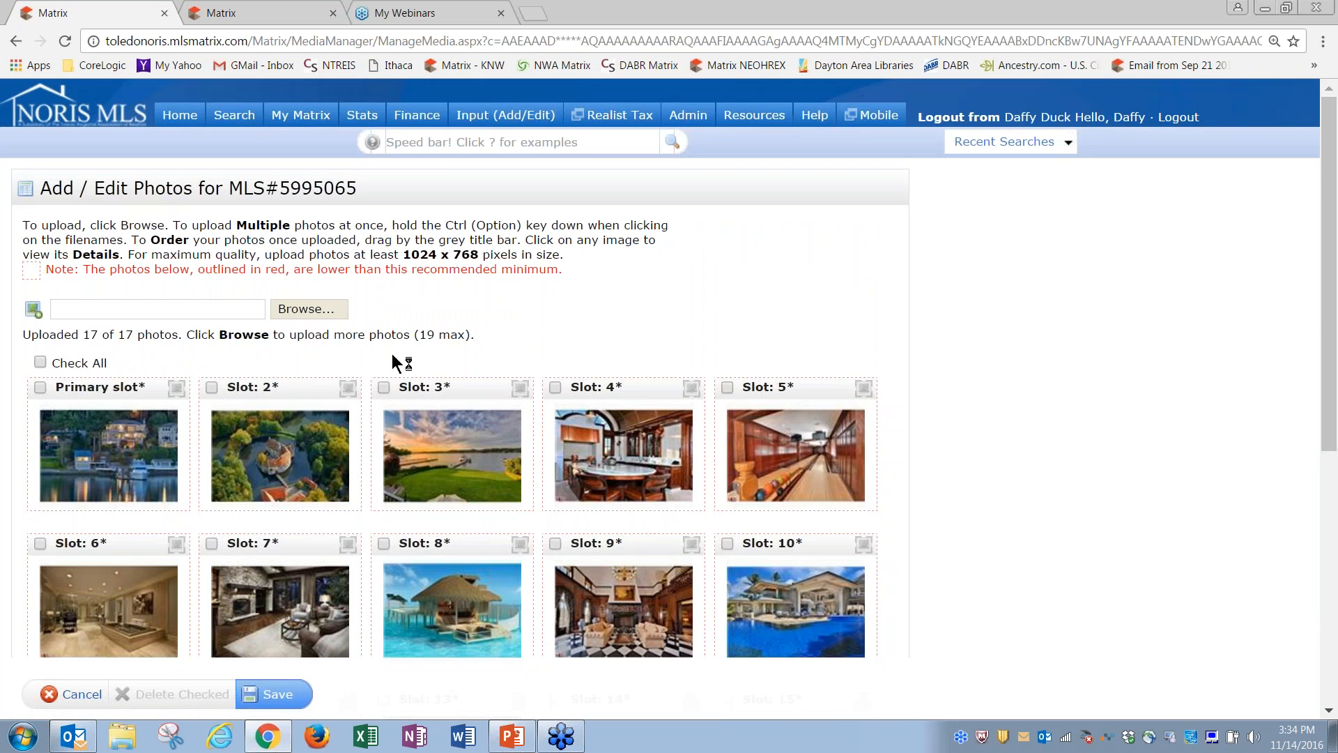
drag(463, 391, 275, 388)
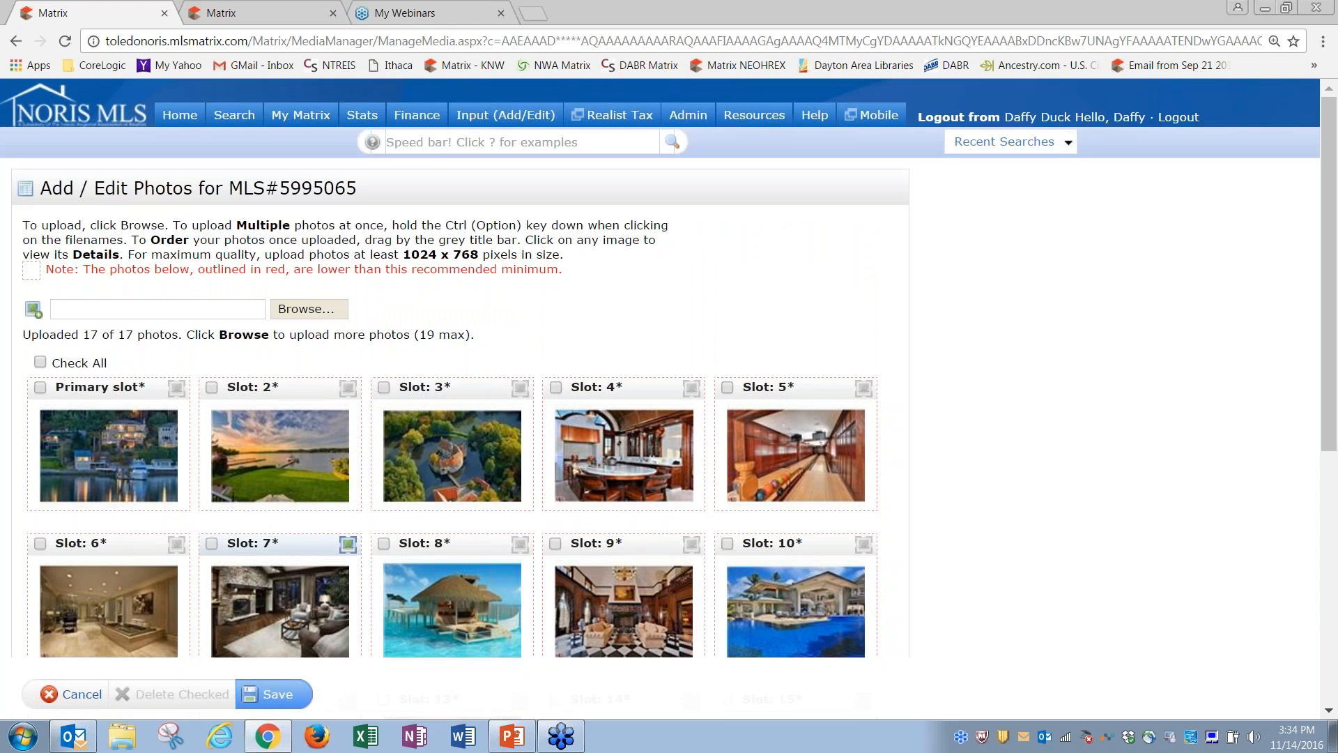
drag(418, 543, 419, 387)
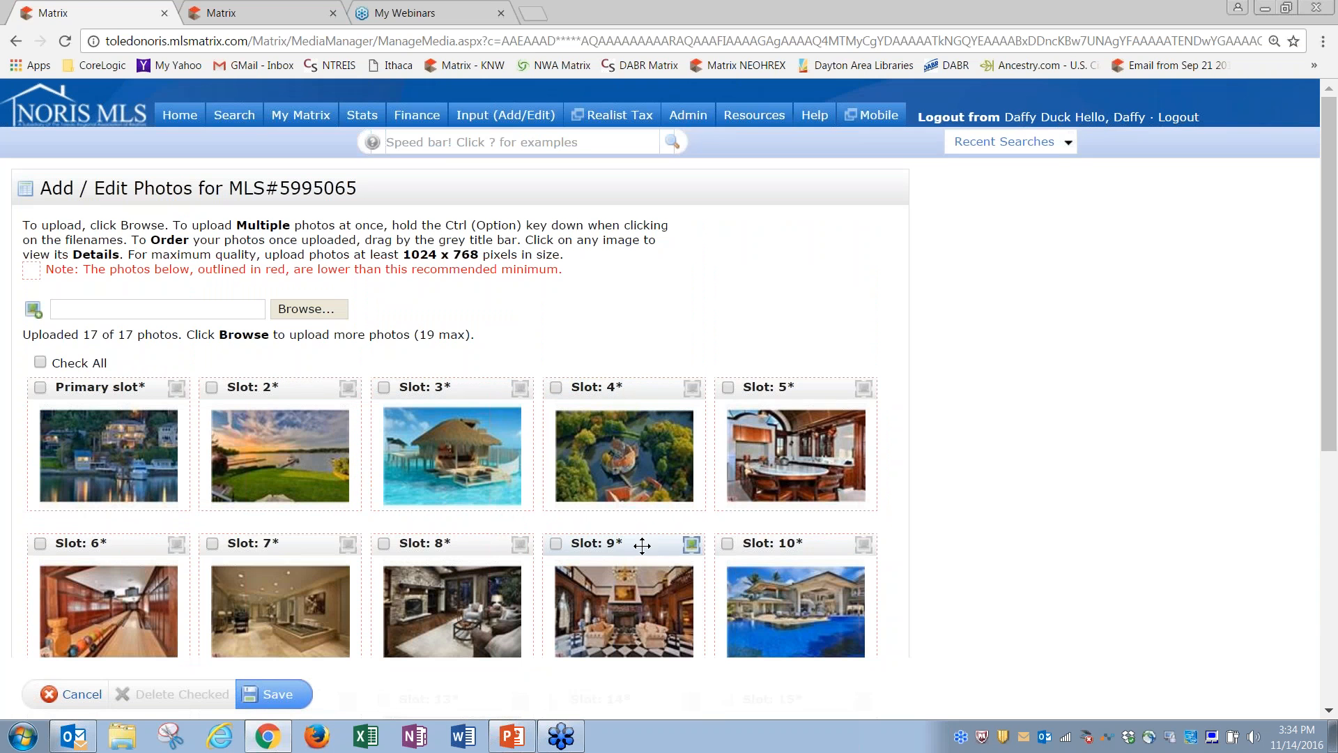
drag(774, 541, 770, 394)
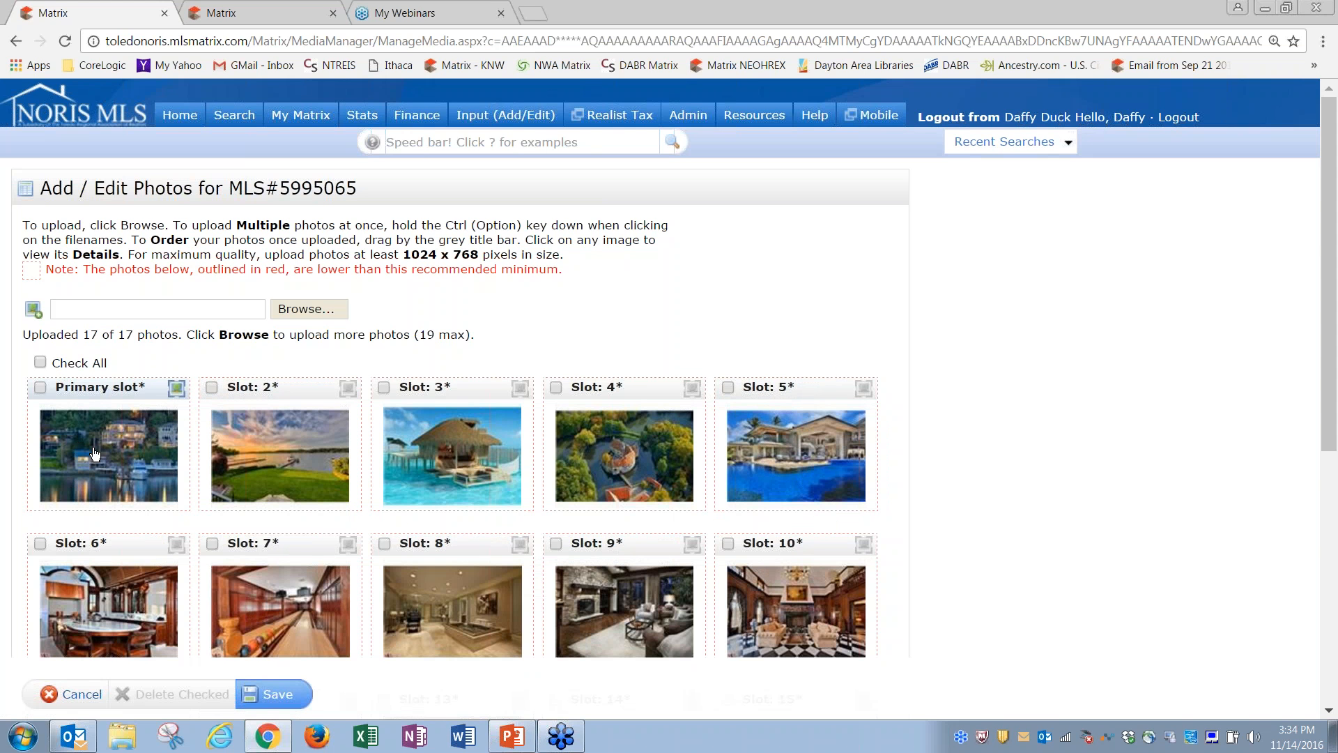
click(178, 390)
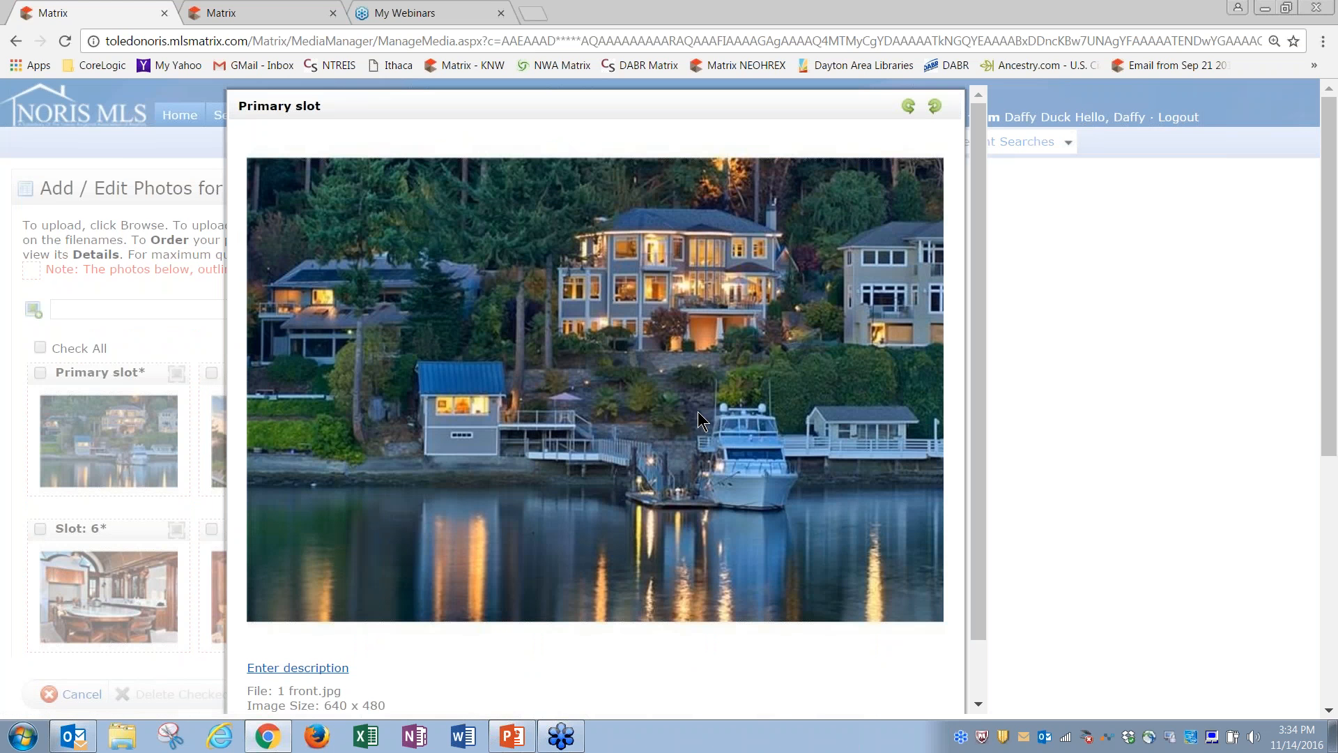
click(936, 106)
click(936, 106)
click(936, 106)
click(936, 106)
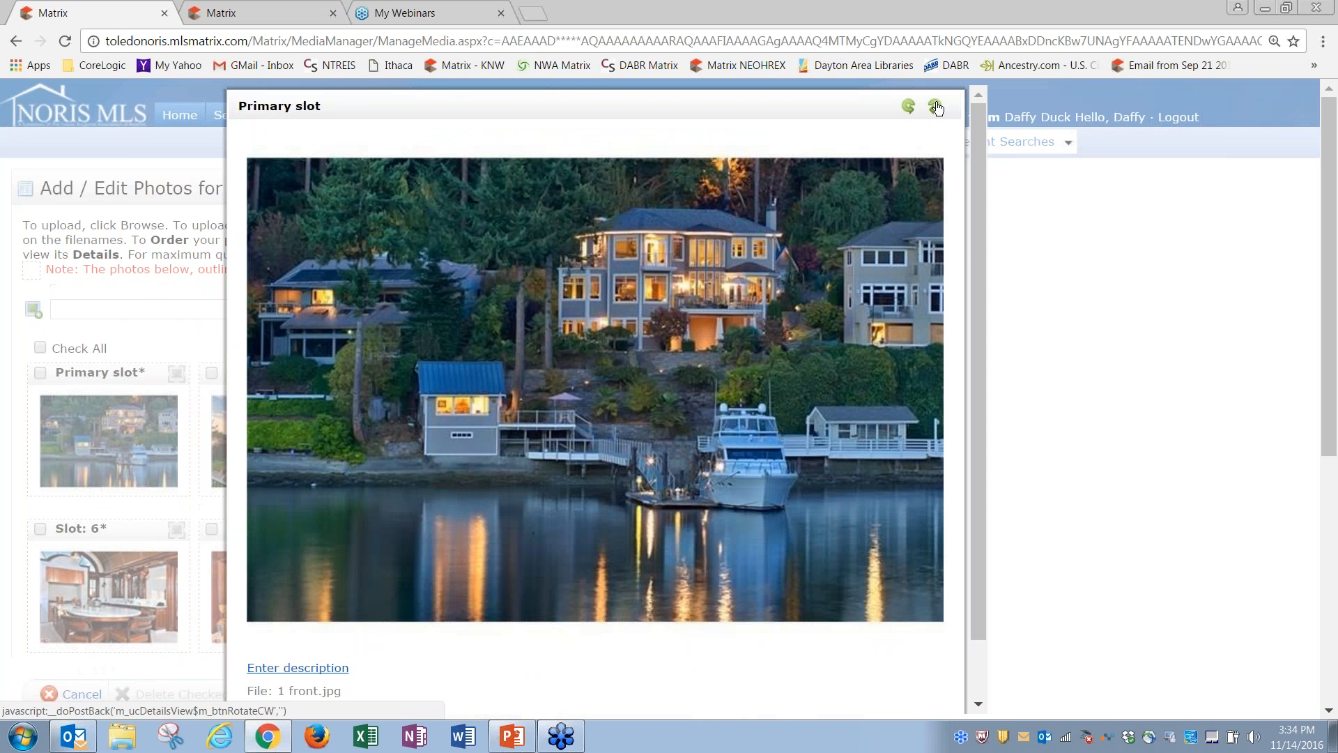
scroll(977, 257, down, 1)
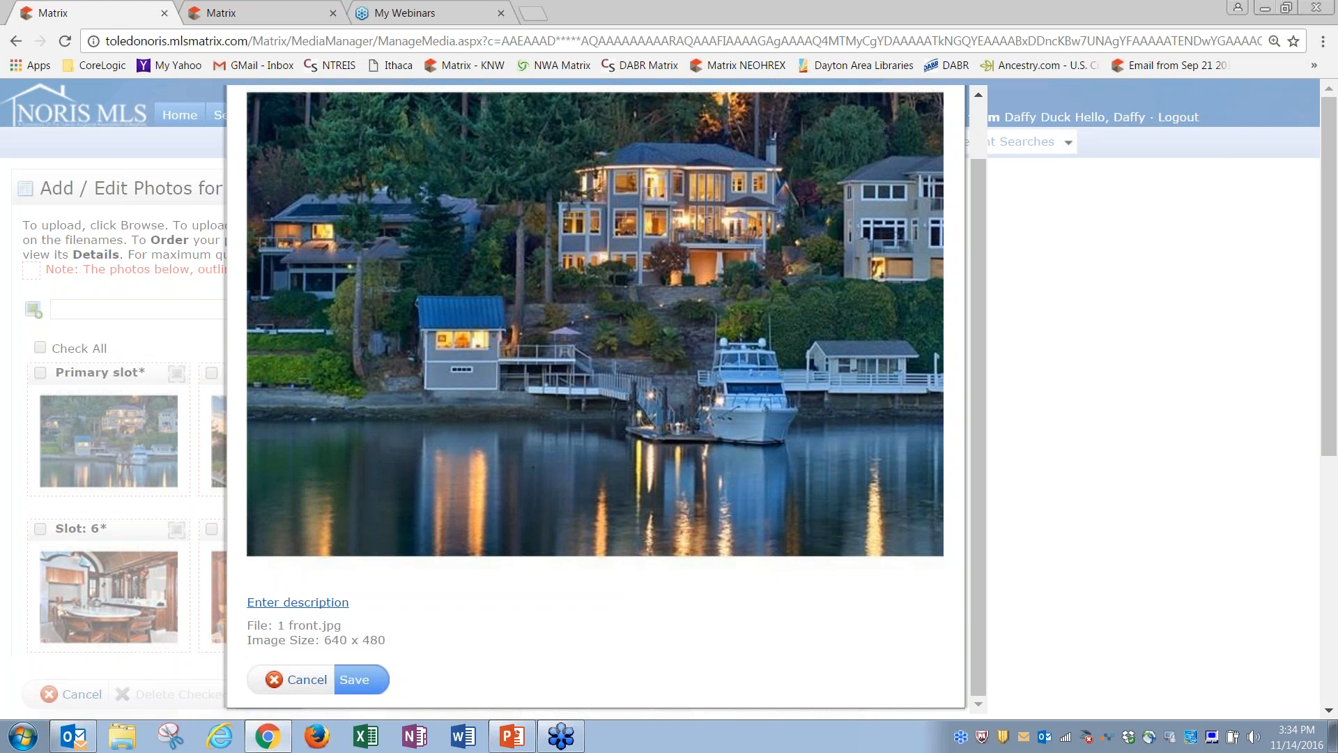
click(318, 603)
text(jkdfjdkjfkdjfdkljfd)
key(BackSpace)
key(BackSpace)
key(BackSpace)
key(BackSpace)
key(BackSpace)
key(BackSpace)
key(BackSpace)
key(BackSpace)
key(BackSpace)
key(BackSpace)
key(BackSpace)
key(BackSpace)
key(BackSpace)
key(BackSpace)
key(BackSpace)
key(BackSpace)
key(BackSpace)
key(BackSpace)
key(BackSpace)
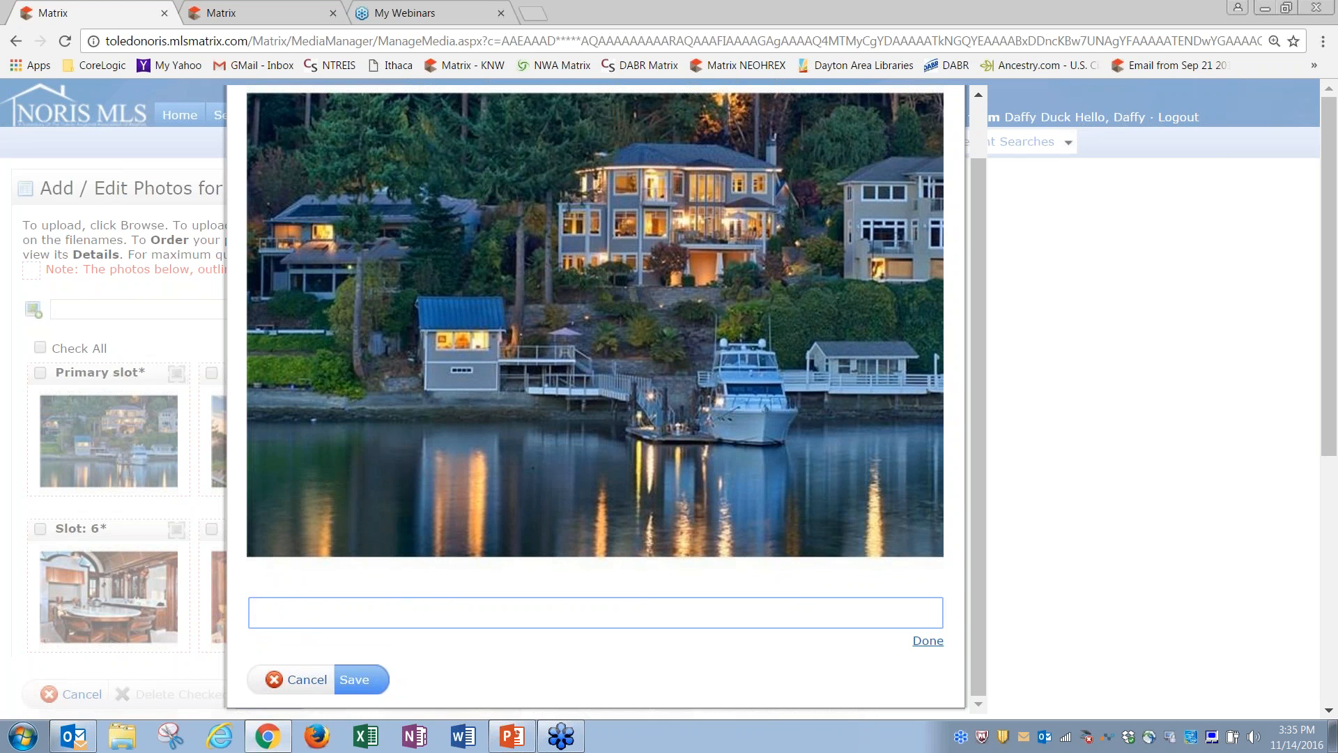
click(926, 641)
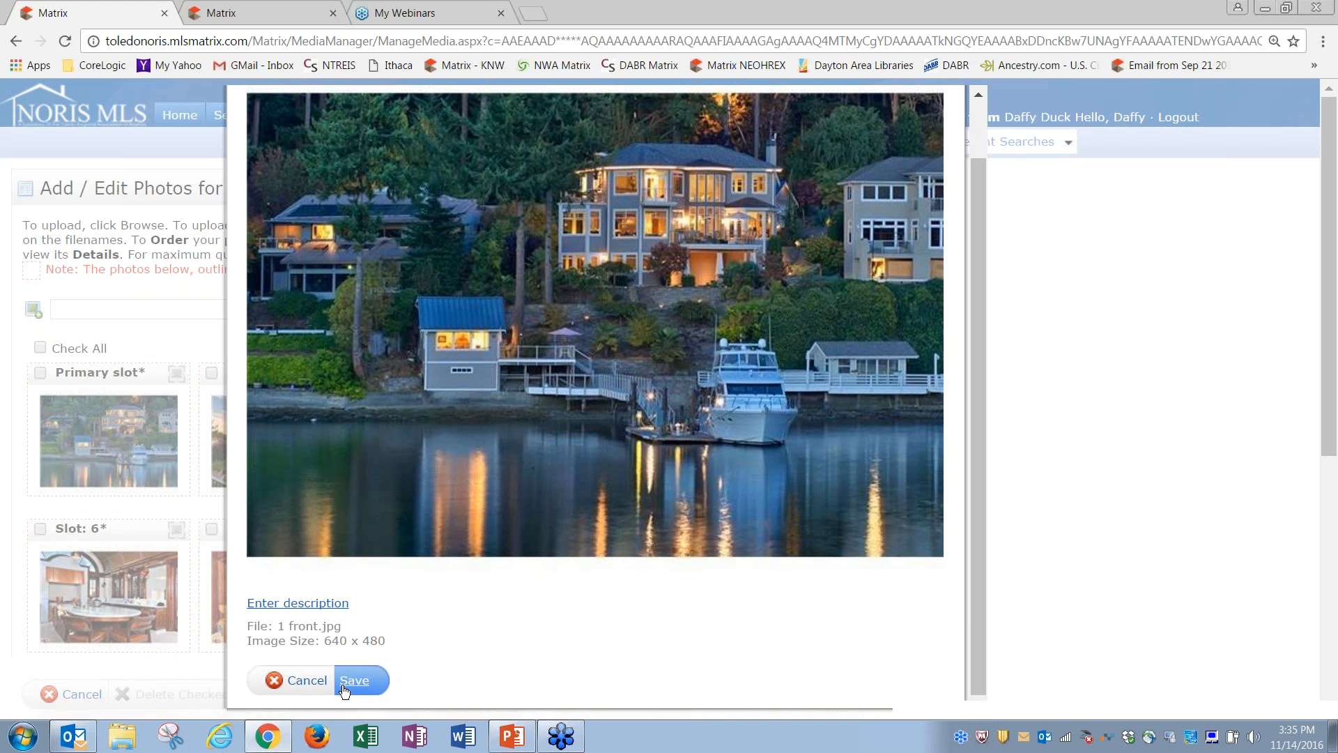
click(306, 681)
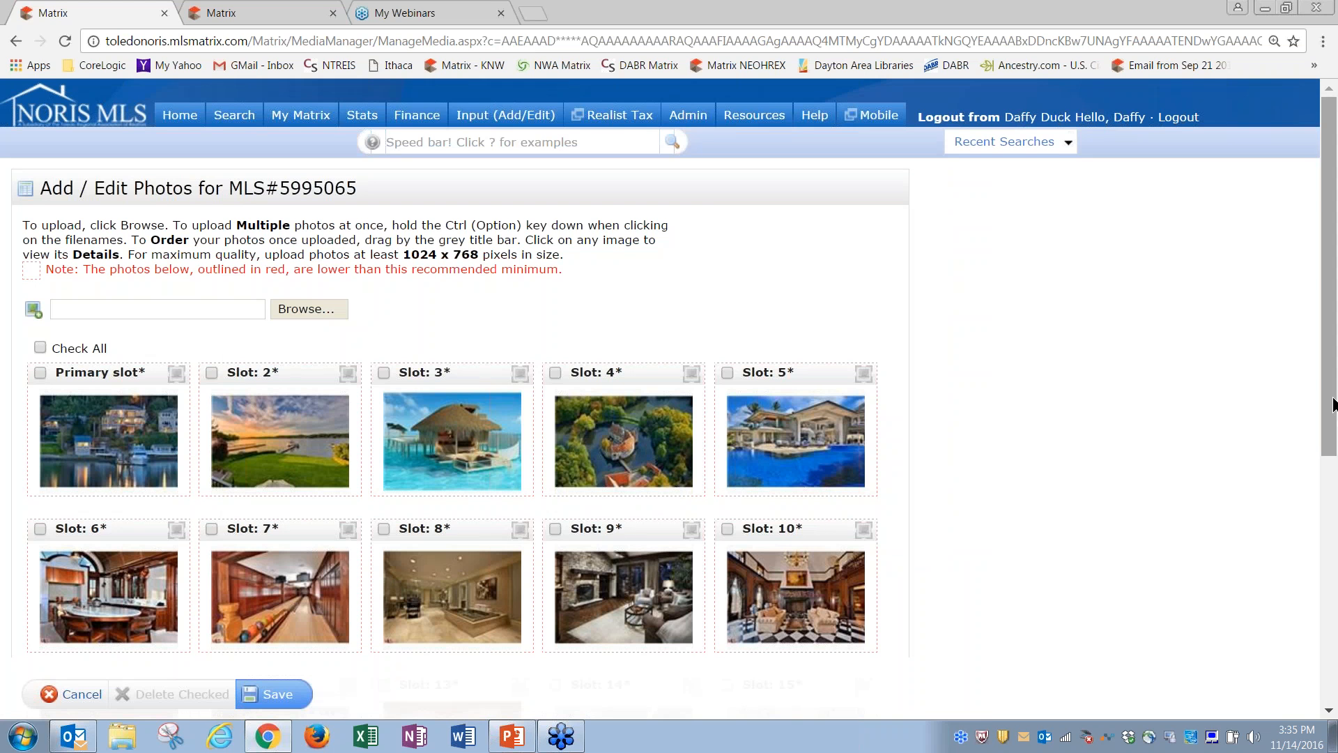
Step: Check the bathroom and bowling alley photos, delete them after confirming, and save the photo set
drag(1331, 406, 1332, 517)
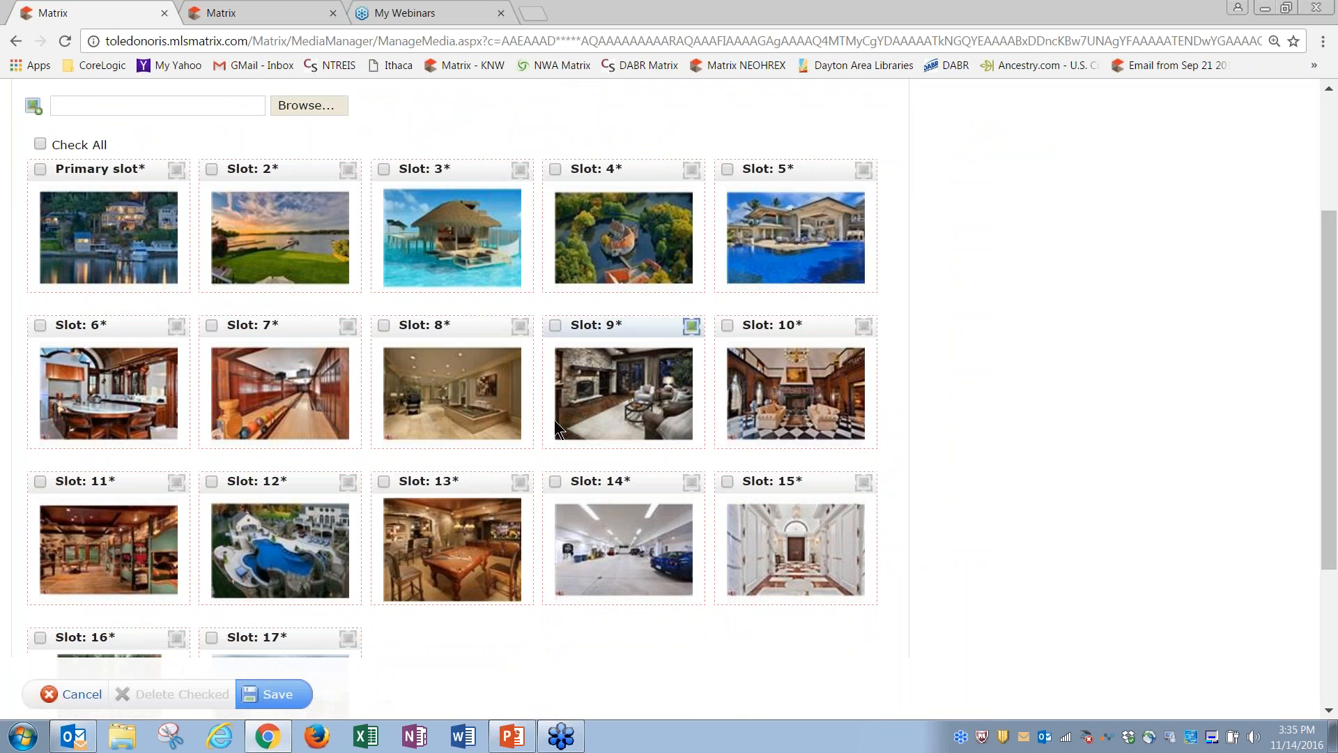
click(383, 325)
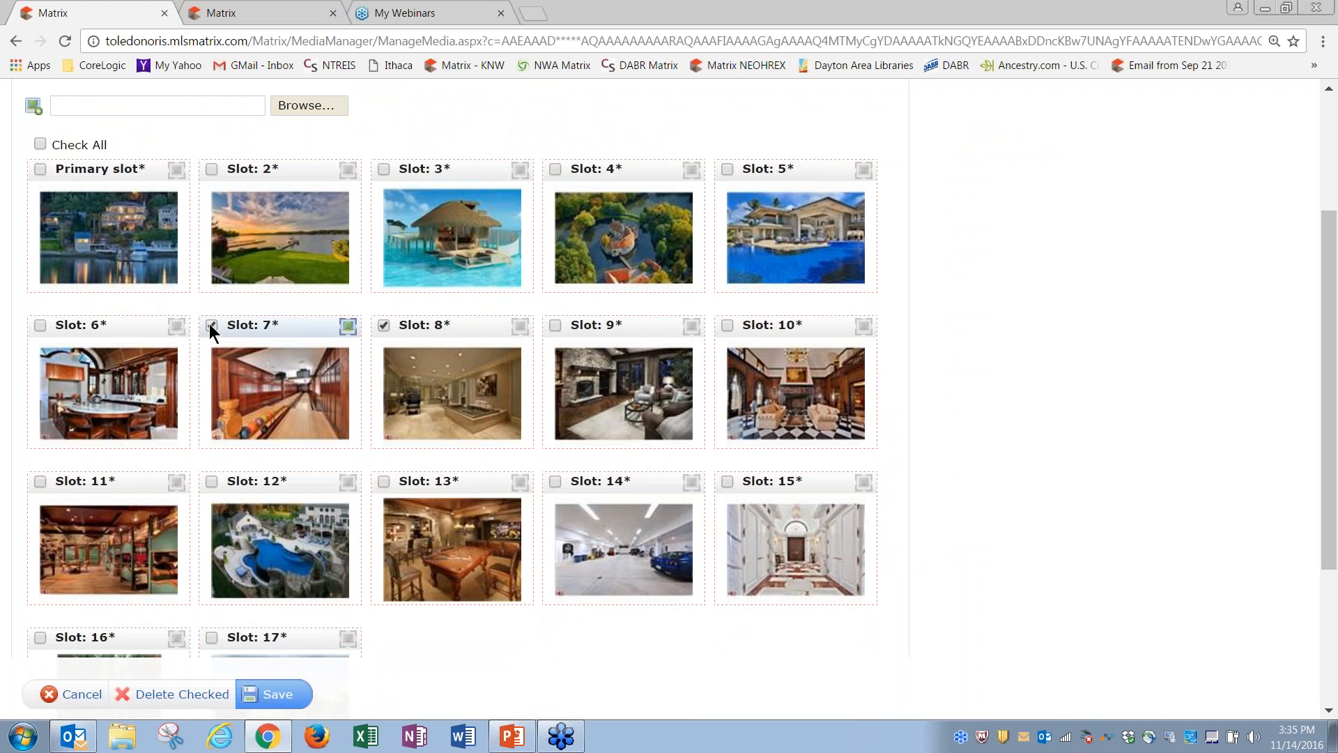
click(210, 325)
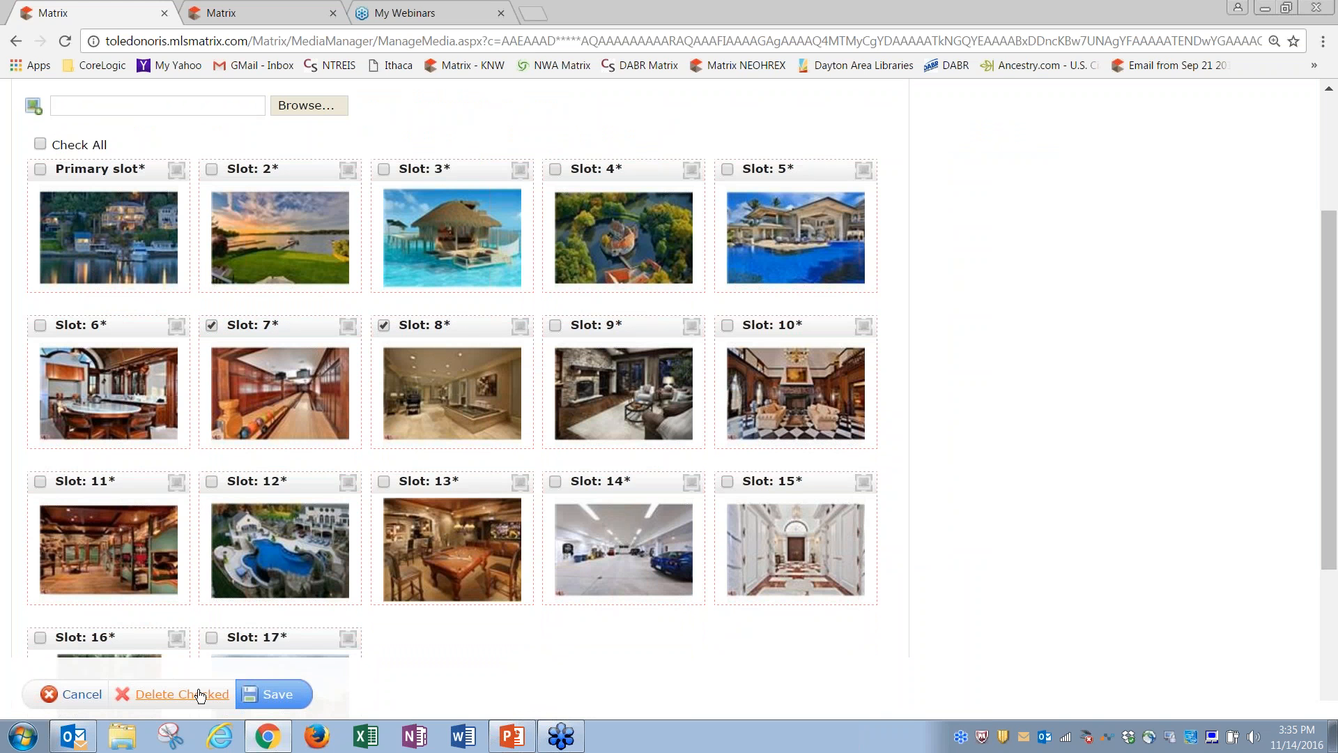
click(161, 696)
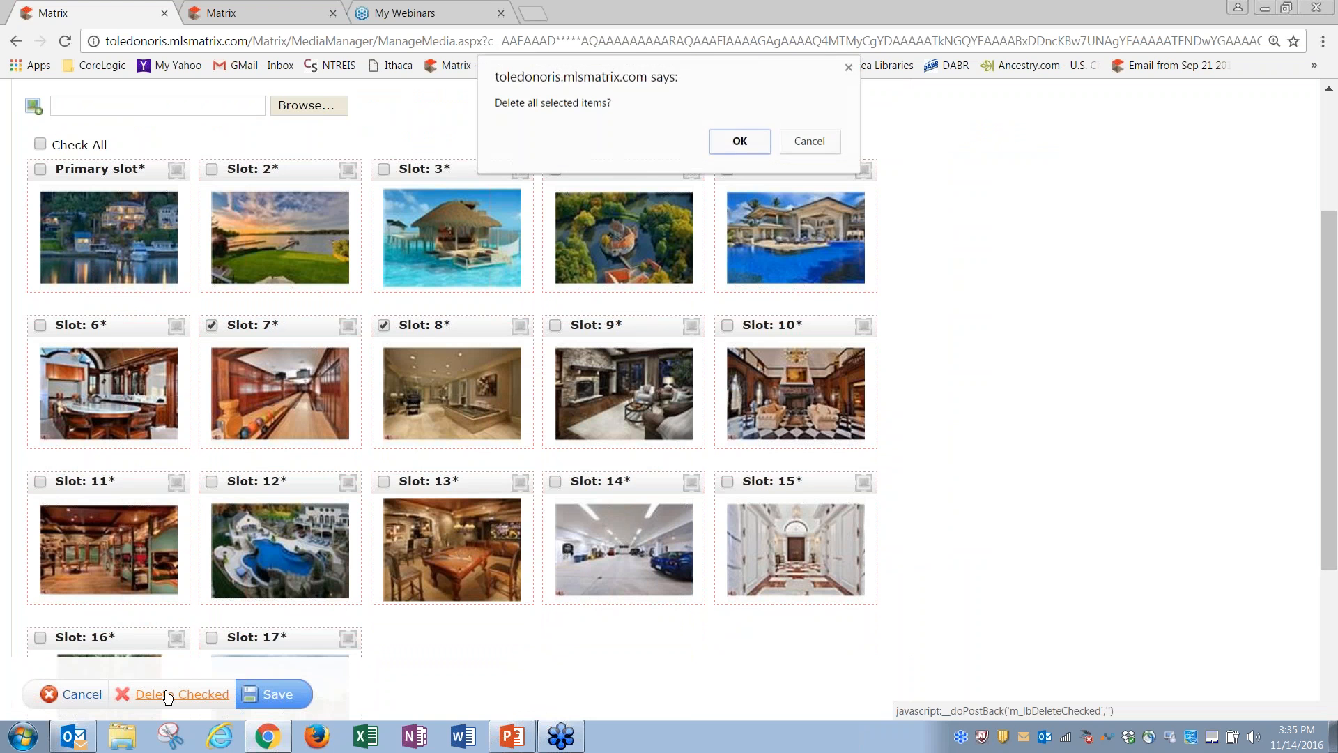
click(741, 142)
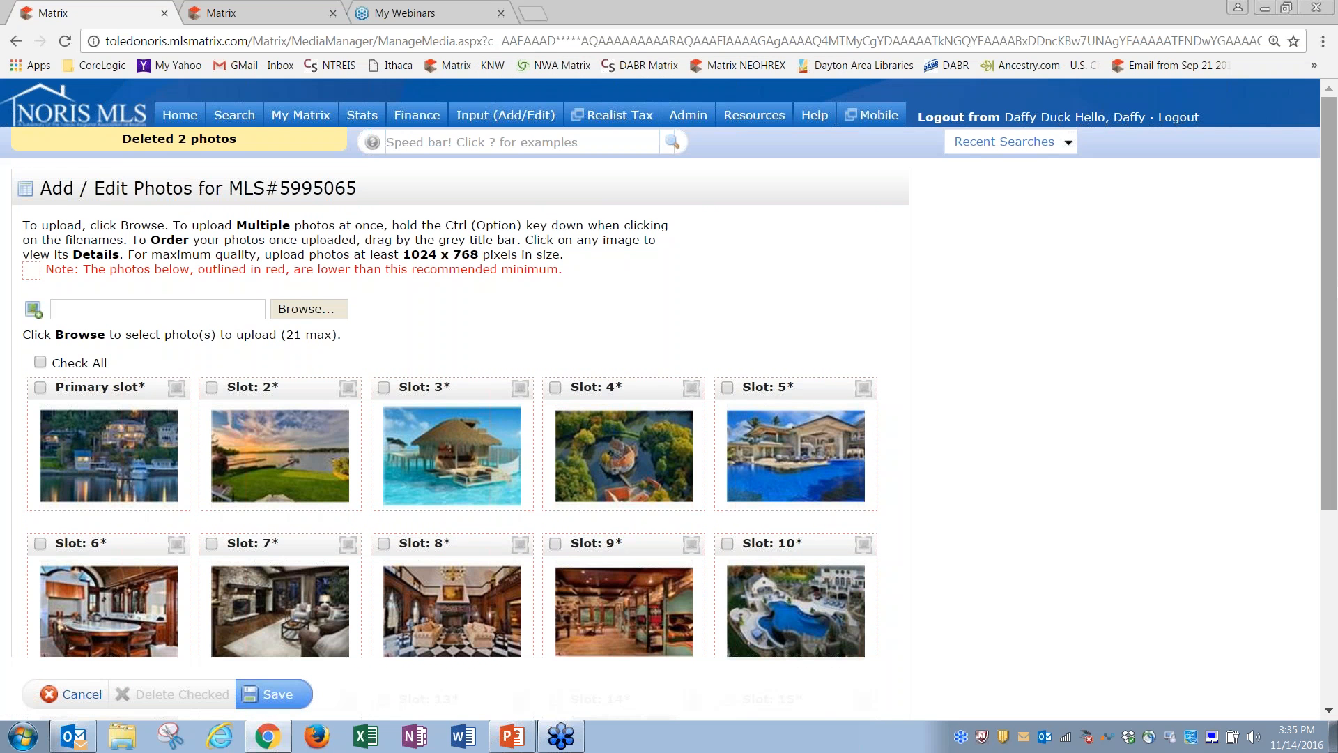
drag(1330, 283, 1335, 251)
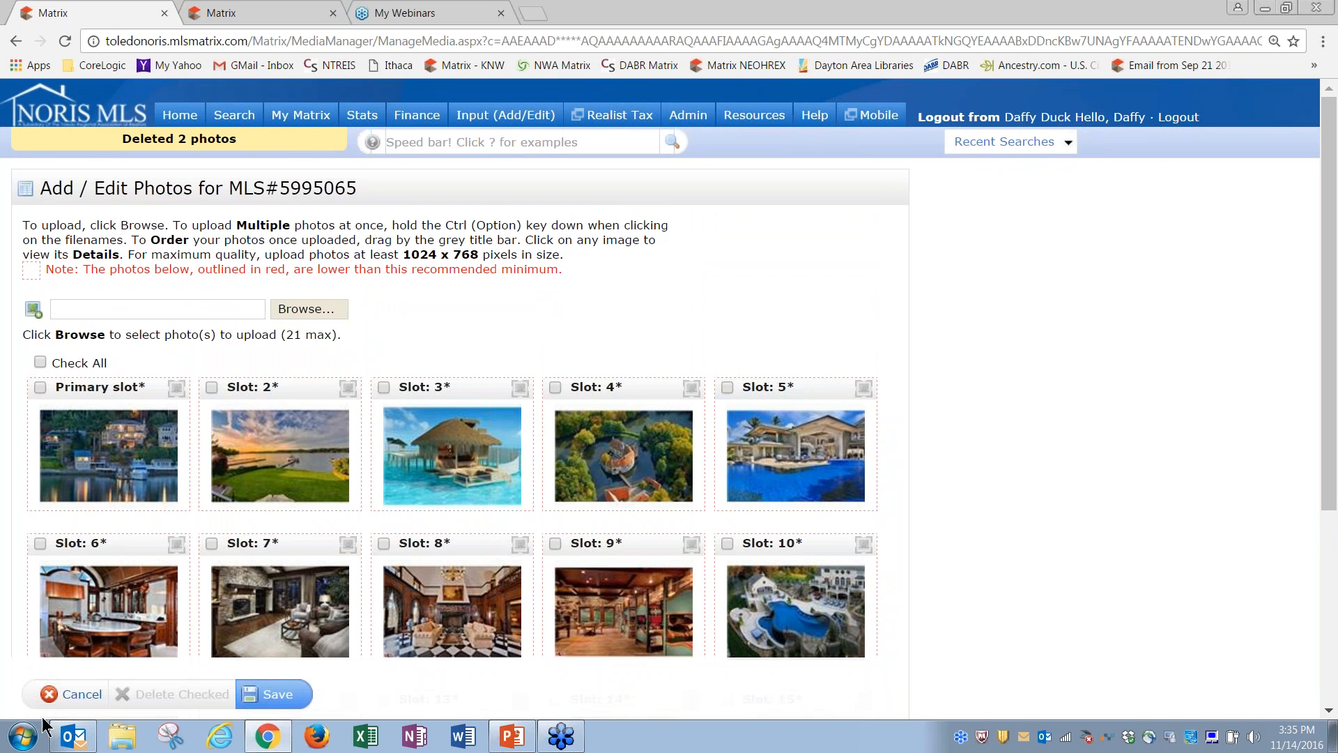
click(285, 699)
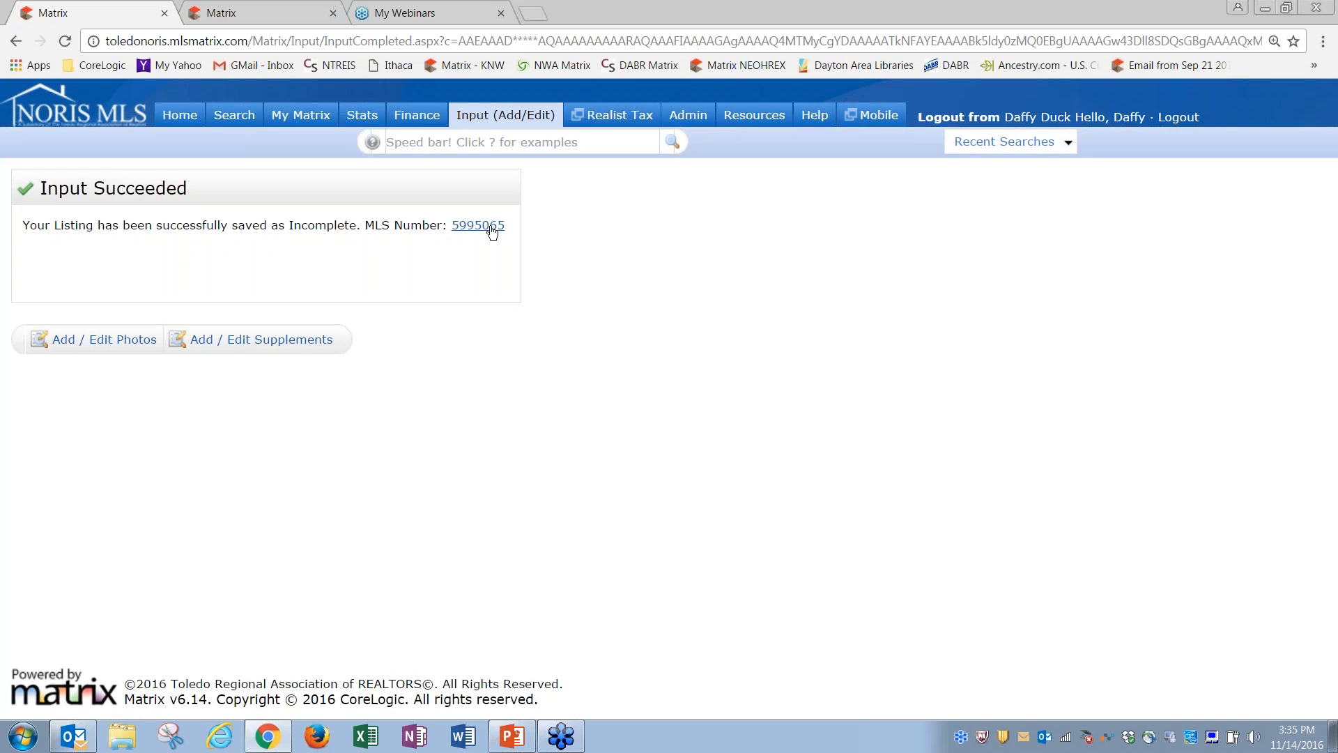
click(272, 347)
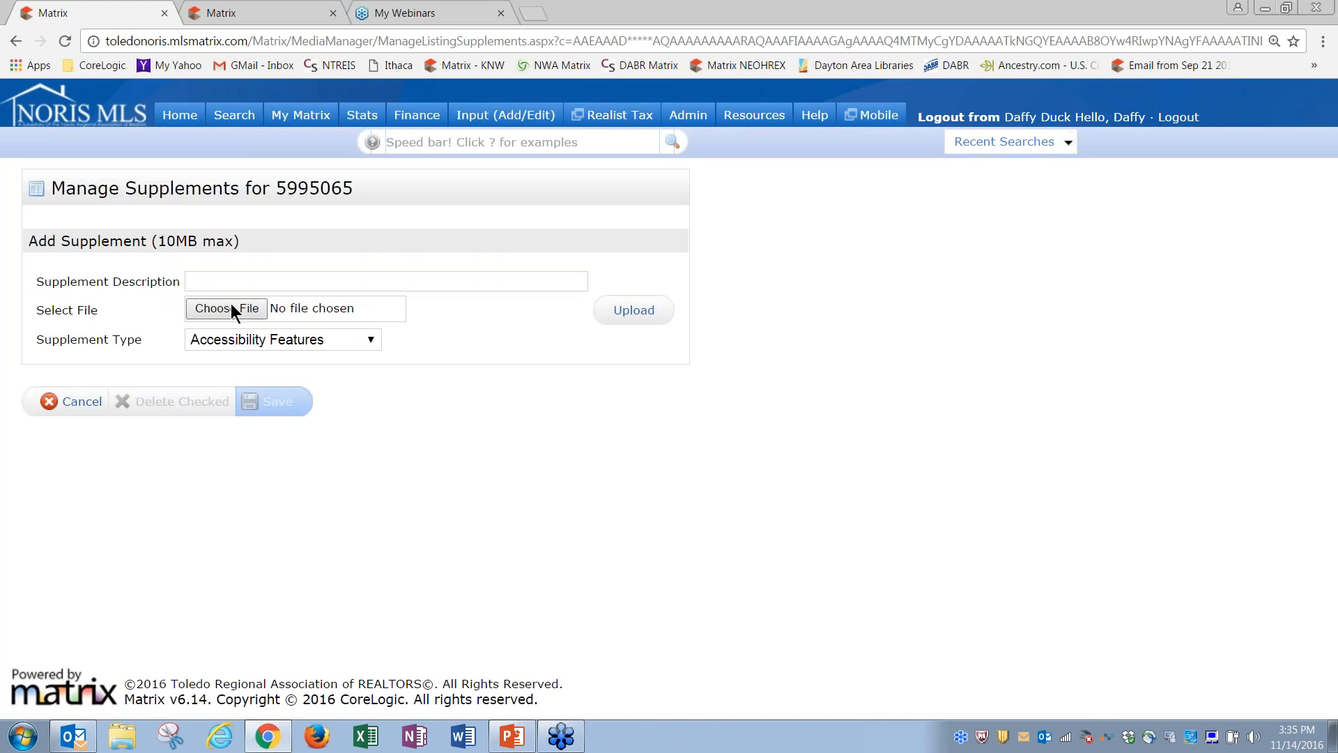
click(253, 342)
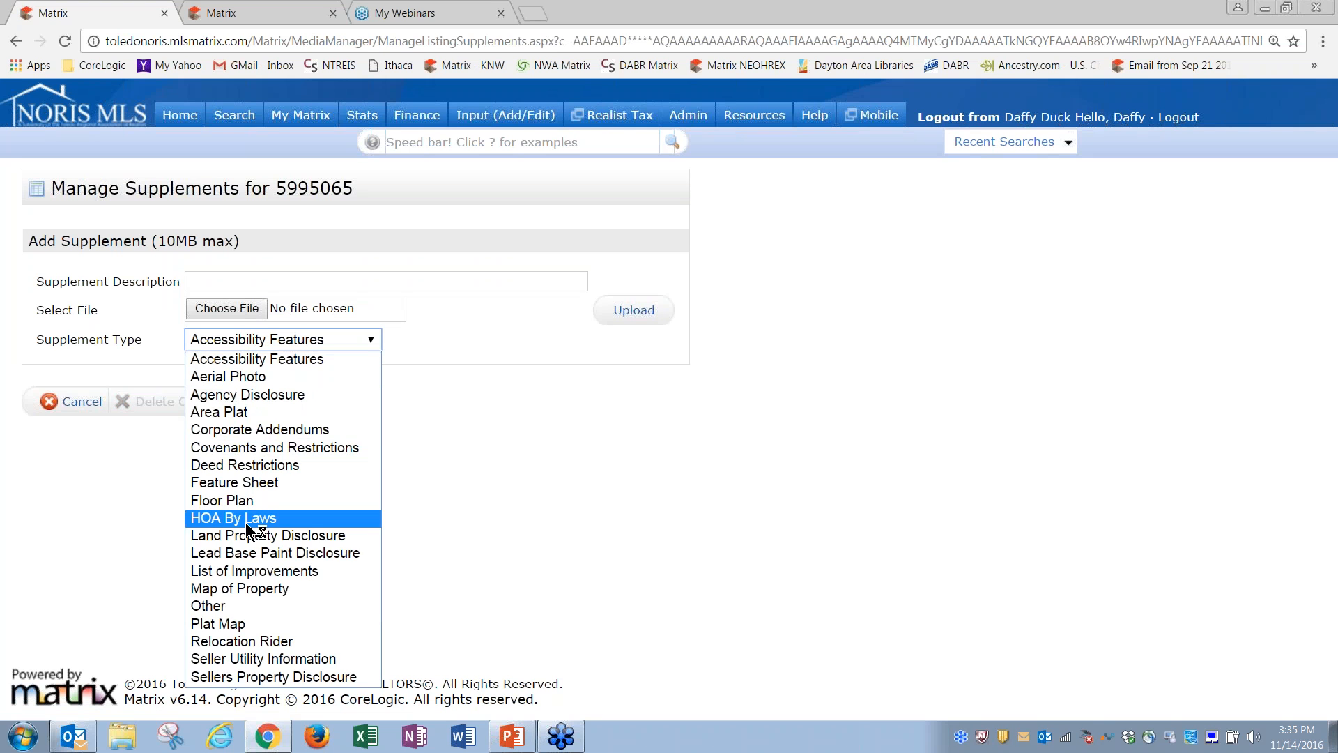
click(452, 532)
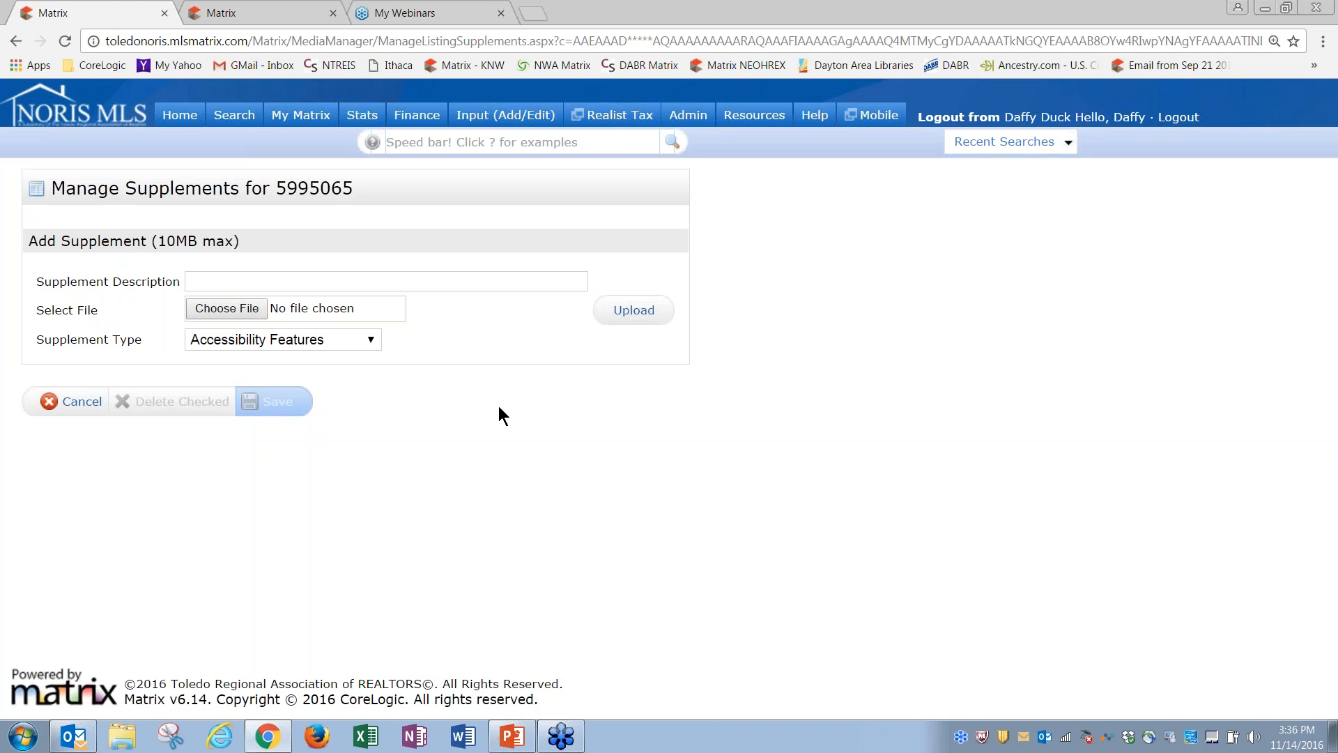
click(83, 402)
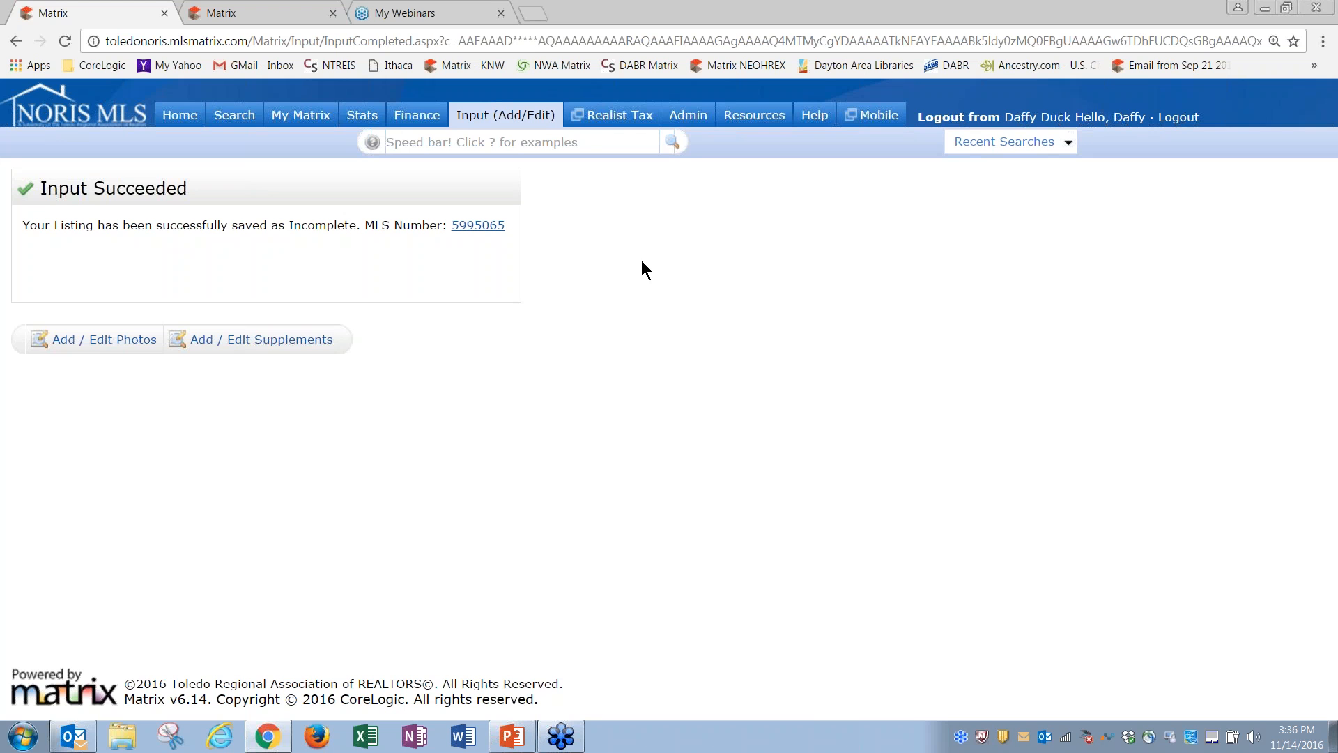
Step: Go to the Home dashboard, then to the Input (Add/Edit) page
click(178, 116)
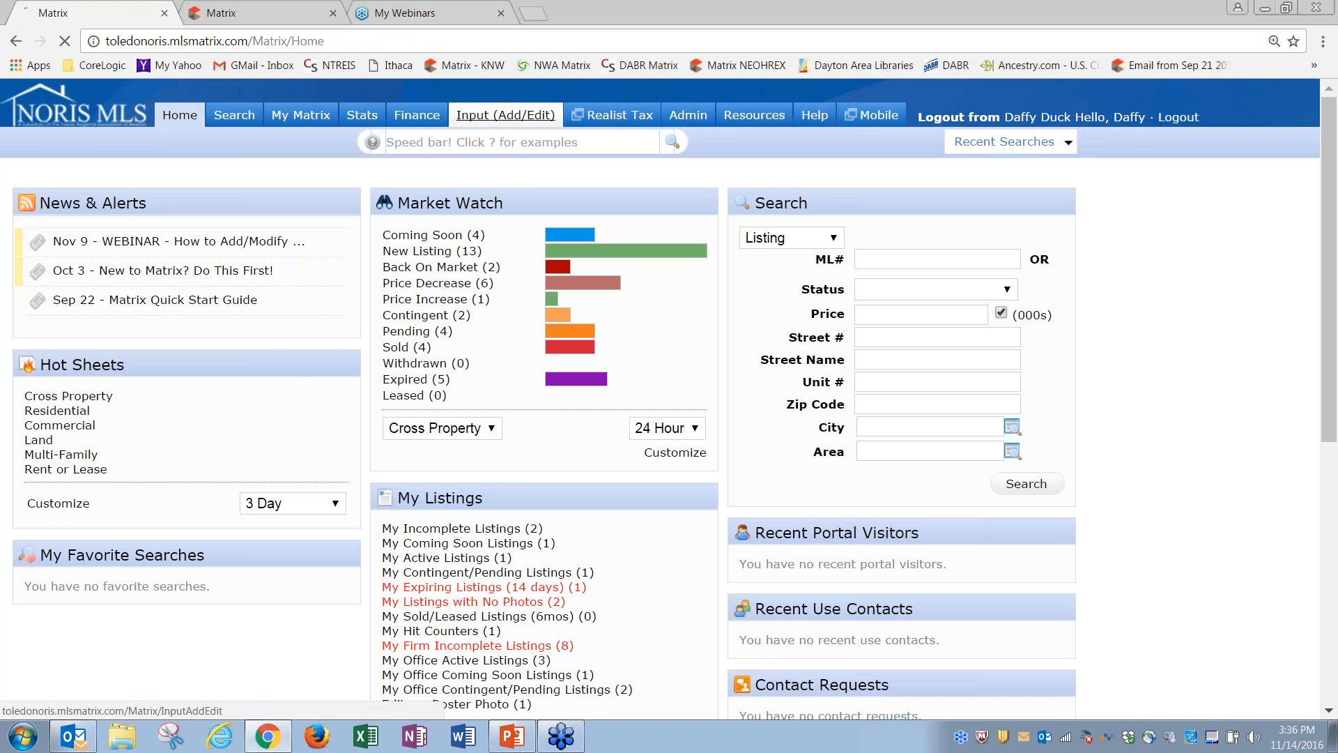
click(492, 117)
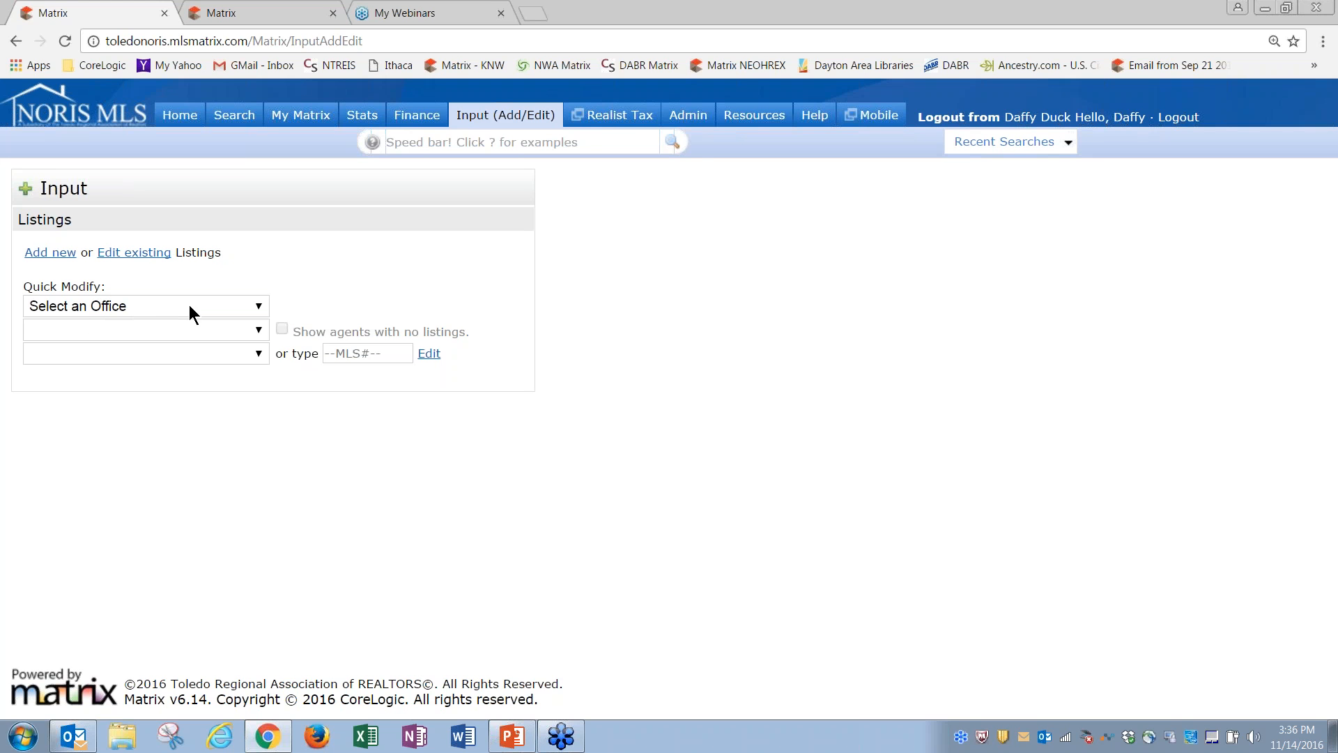
click(135, 305)
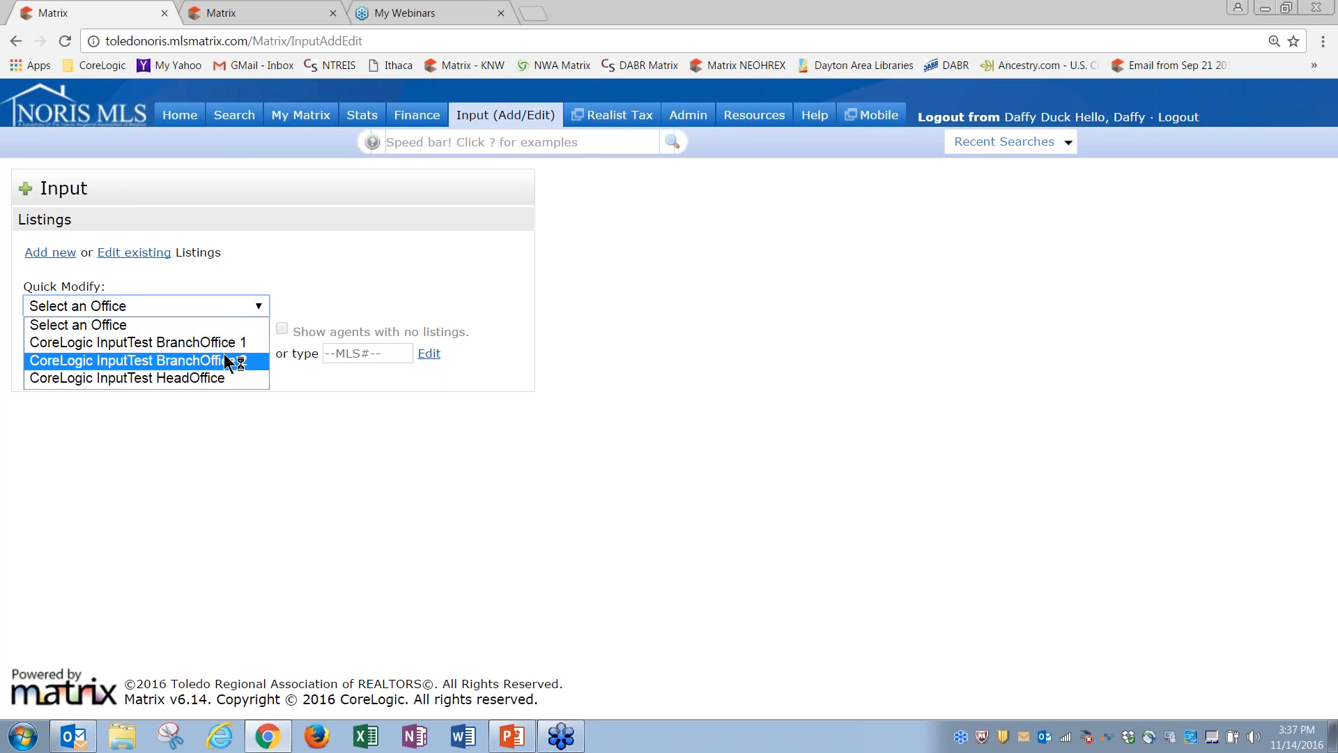
click(176, 378)
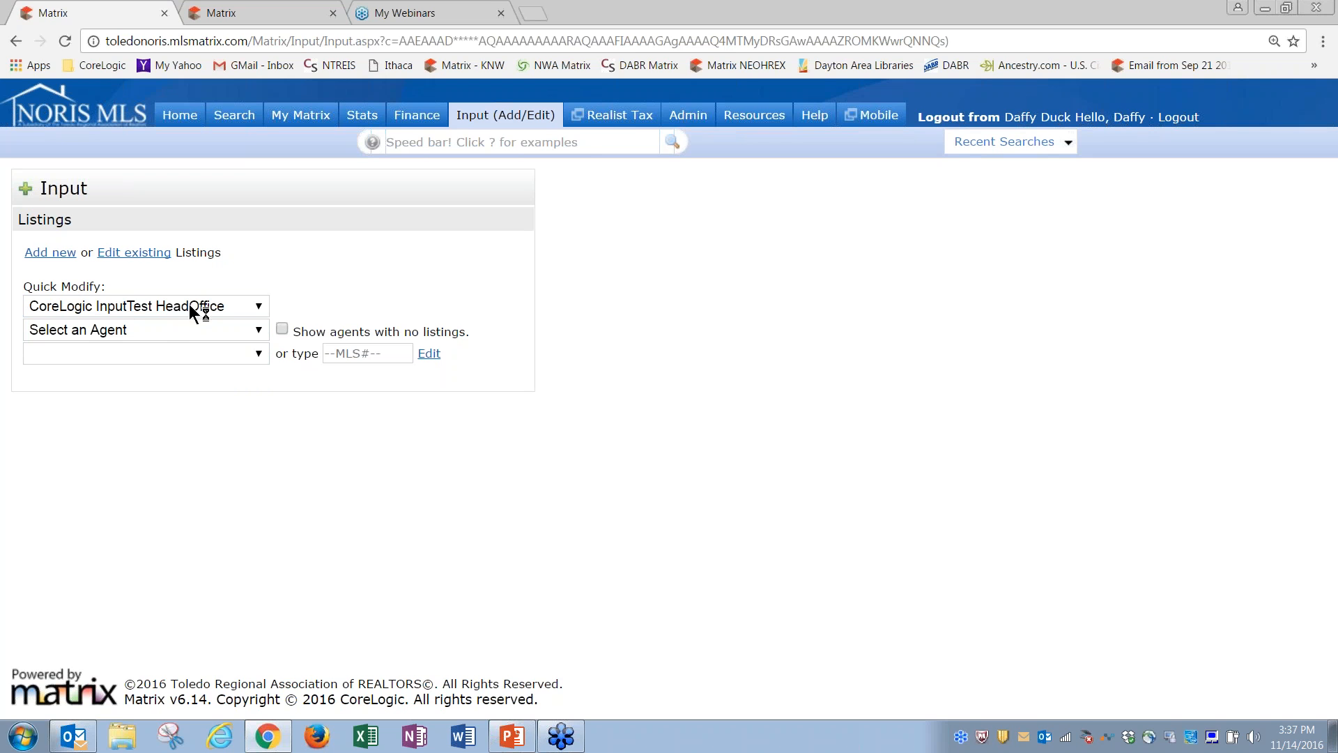
click(154, 330)
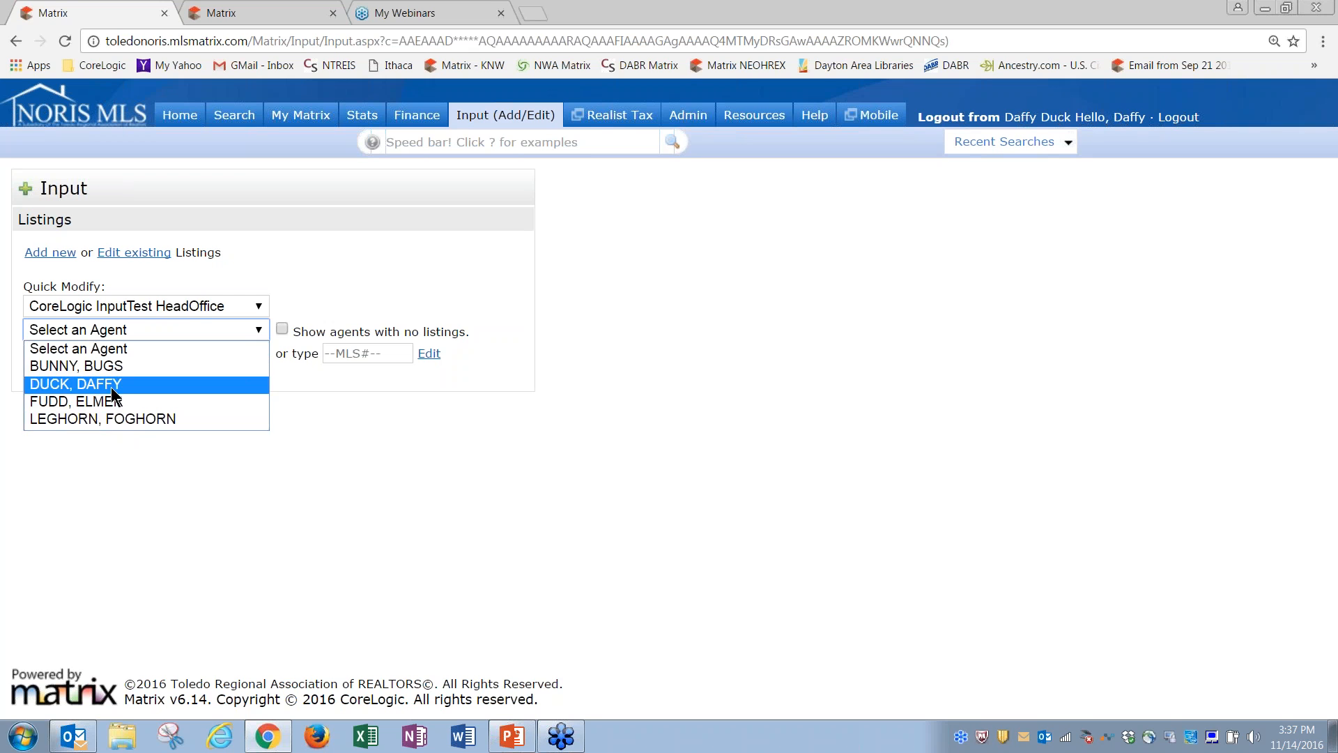
click(212, 459)
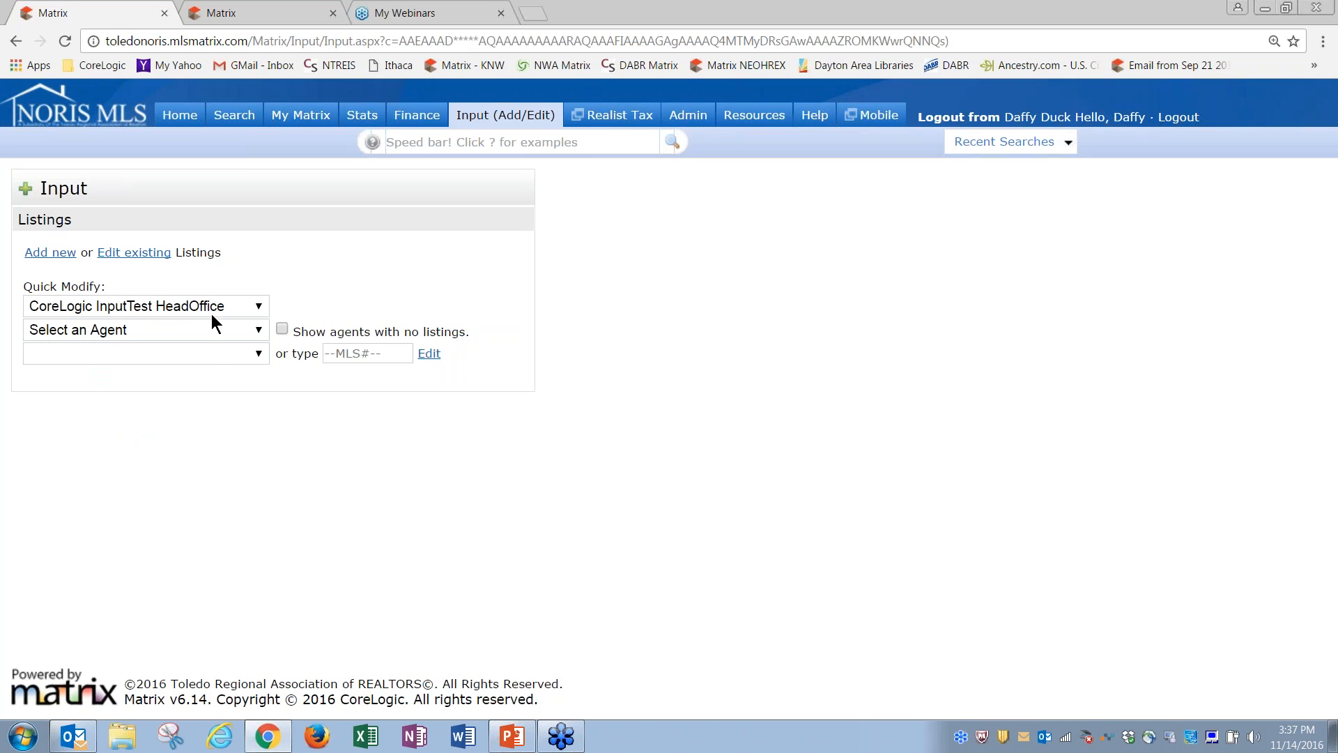
click(206, 304)
click(209, 343)
click(211, 331)
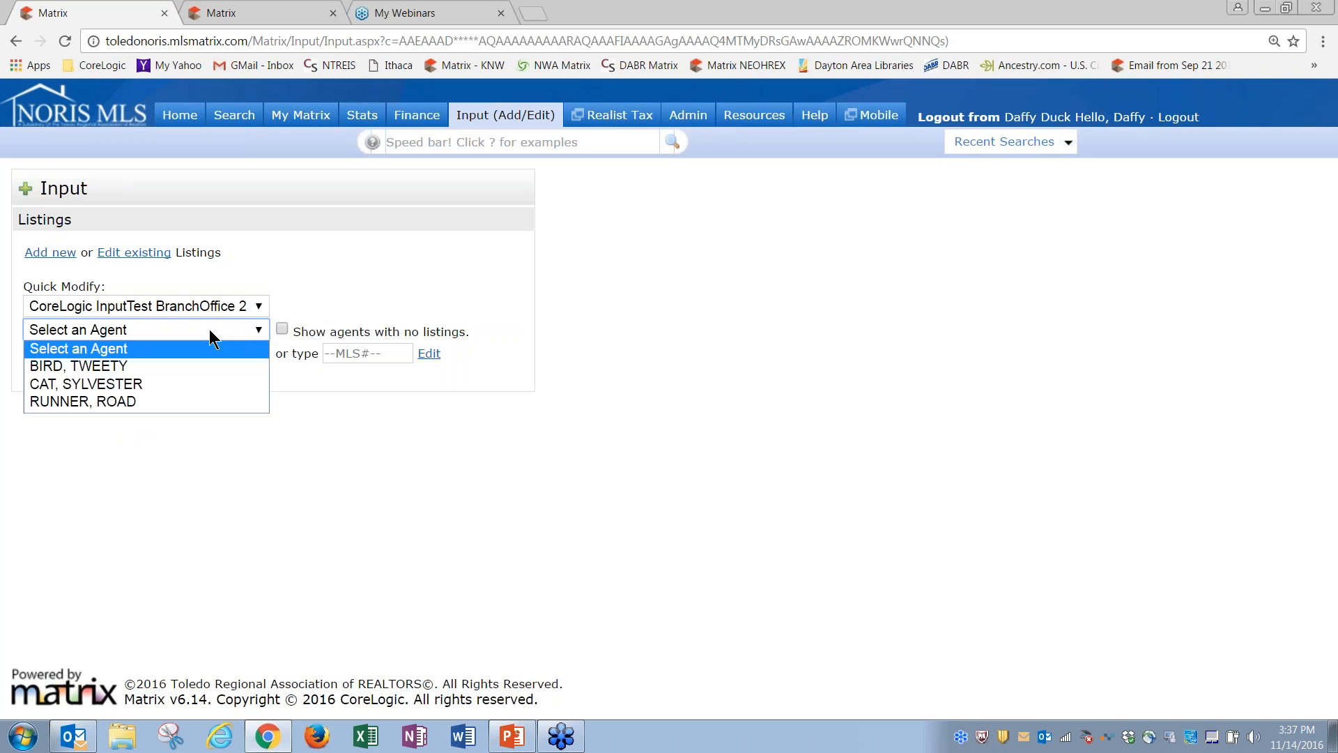
click(140, 384)
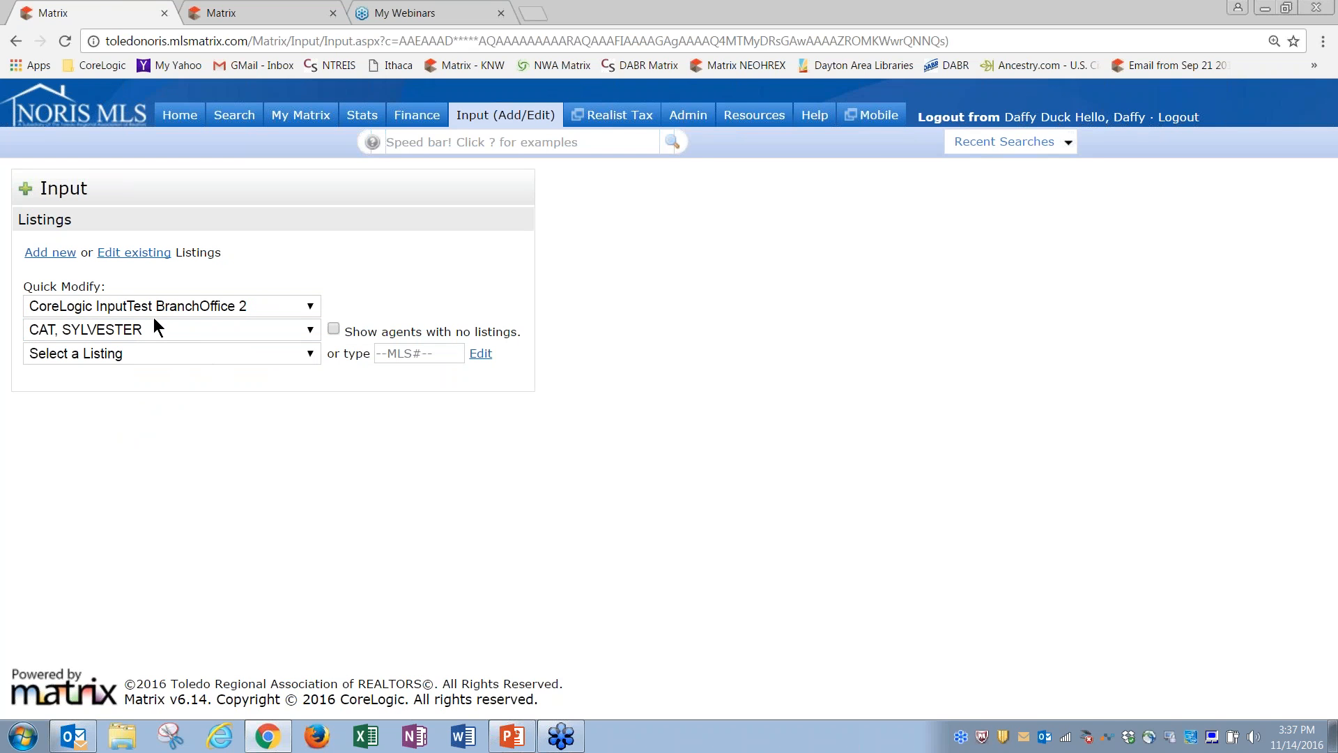
click(203, 356)
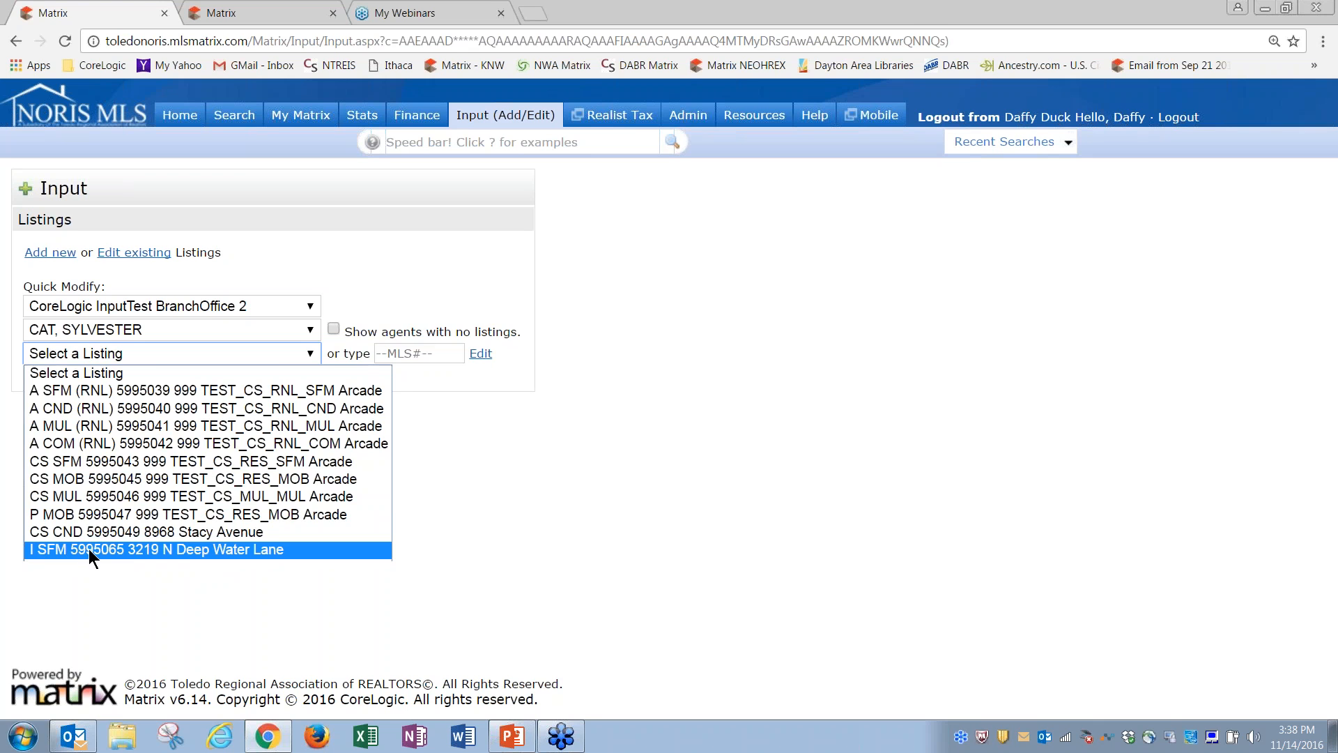
click(90, 549)
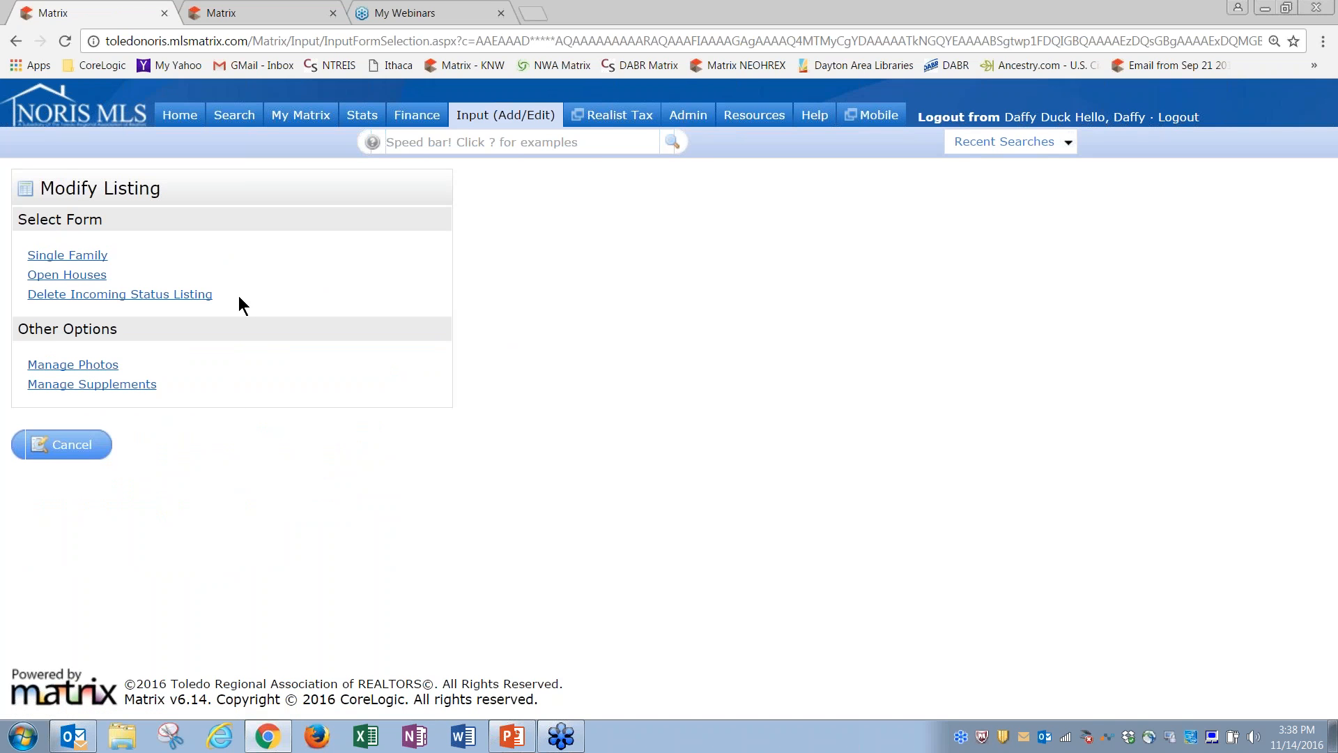
Step: Open listing 5995065's Single Family form and view its Interior/Exterior & Rooms and Features Info sections
click(85, 273)
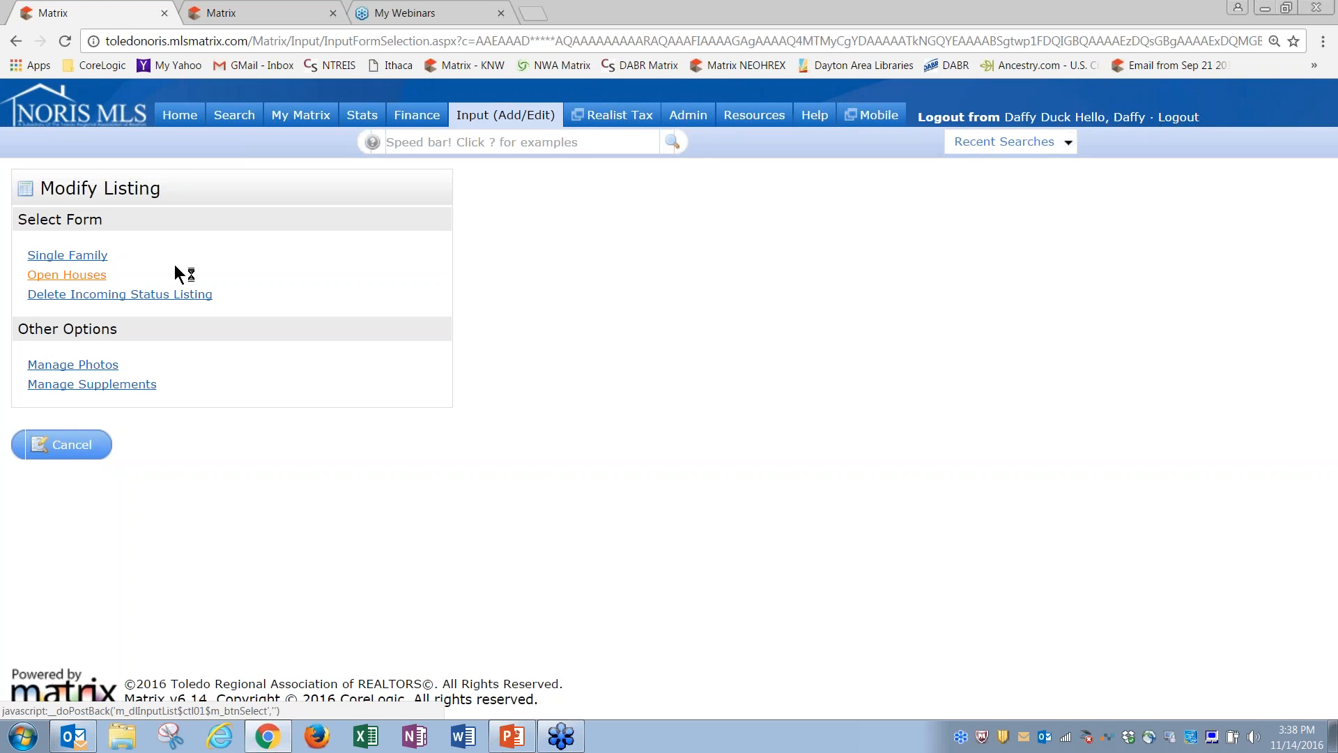
click(80, 260)
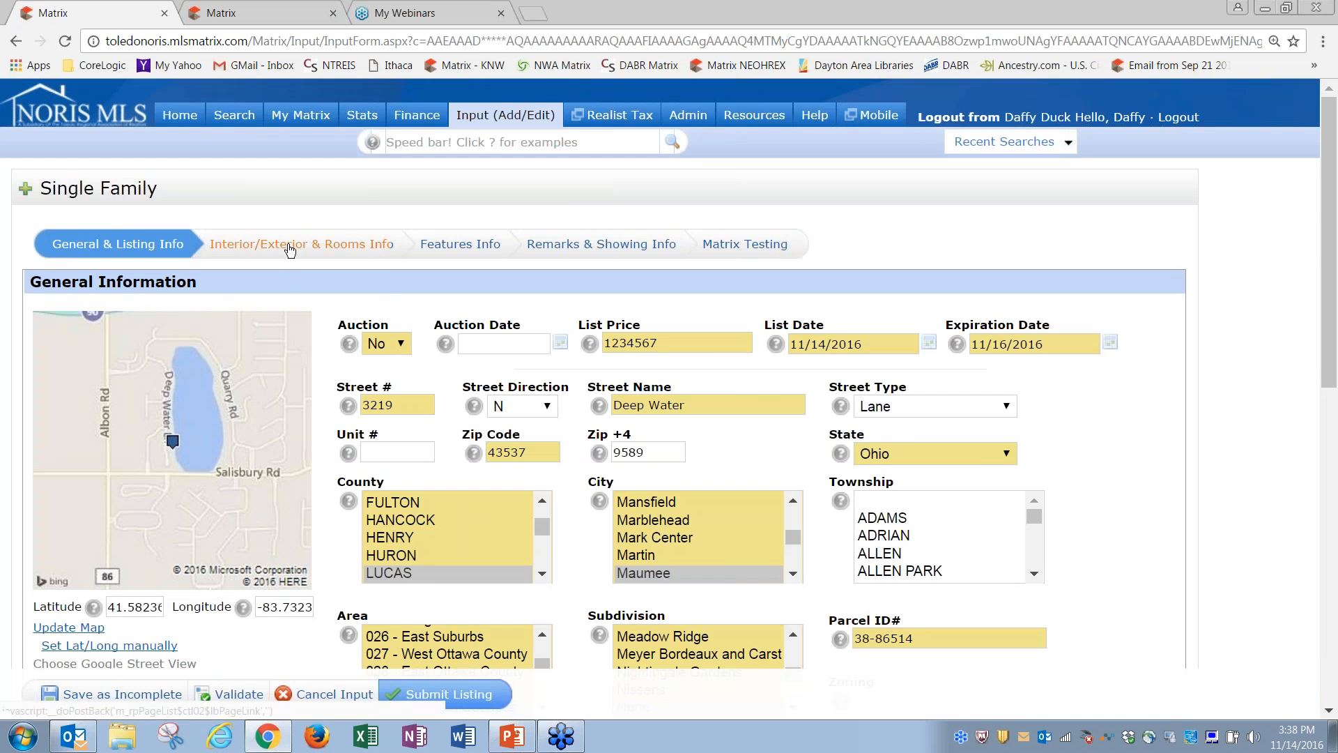
click(289, 246)
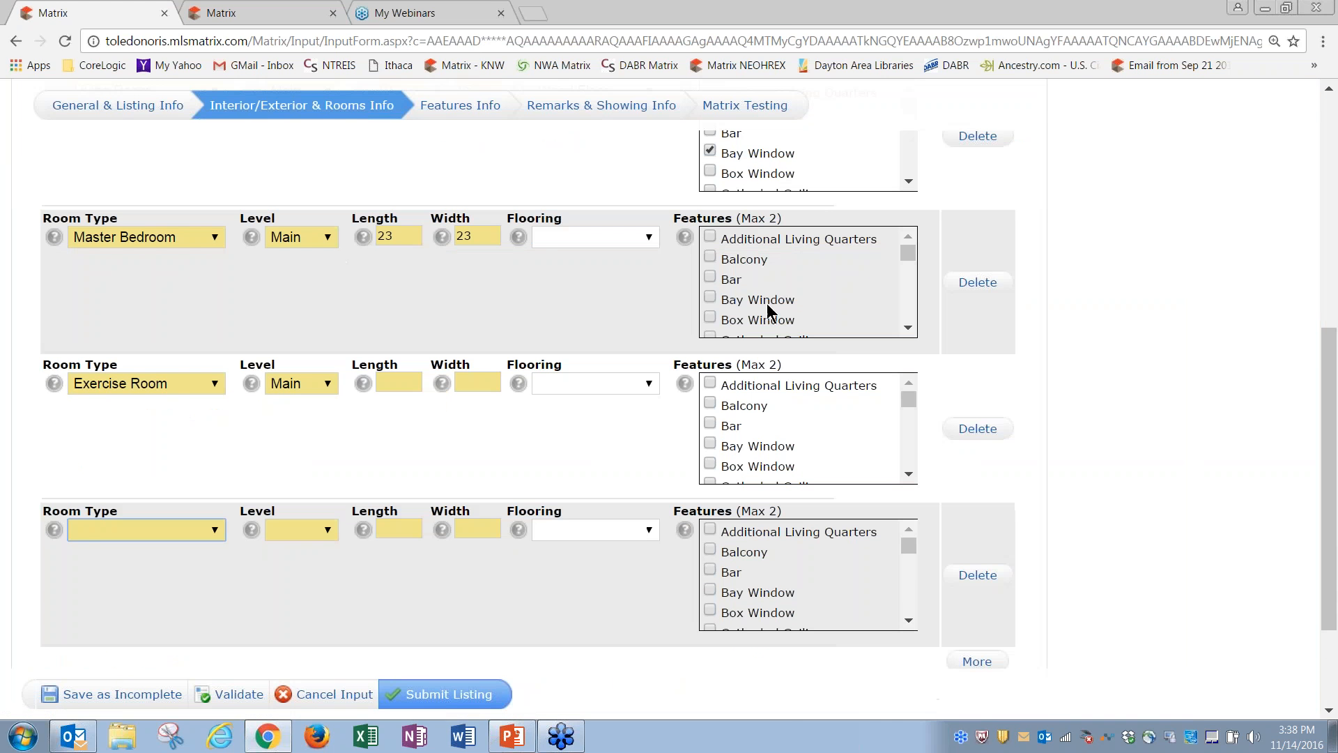
drag(1332, 434, 1331, 199)
click(490, 250)
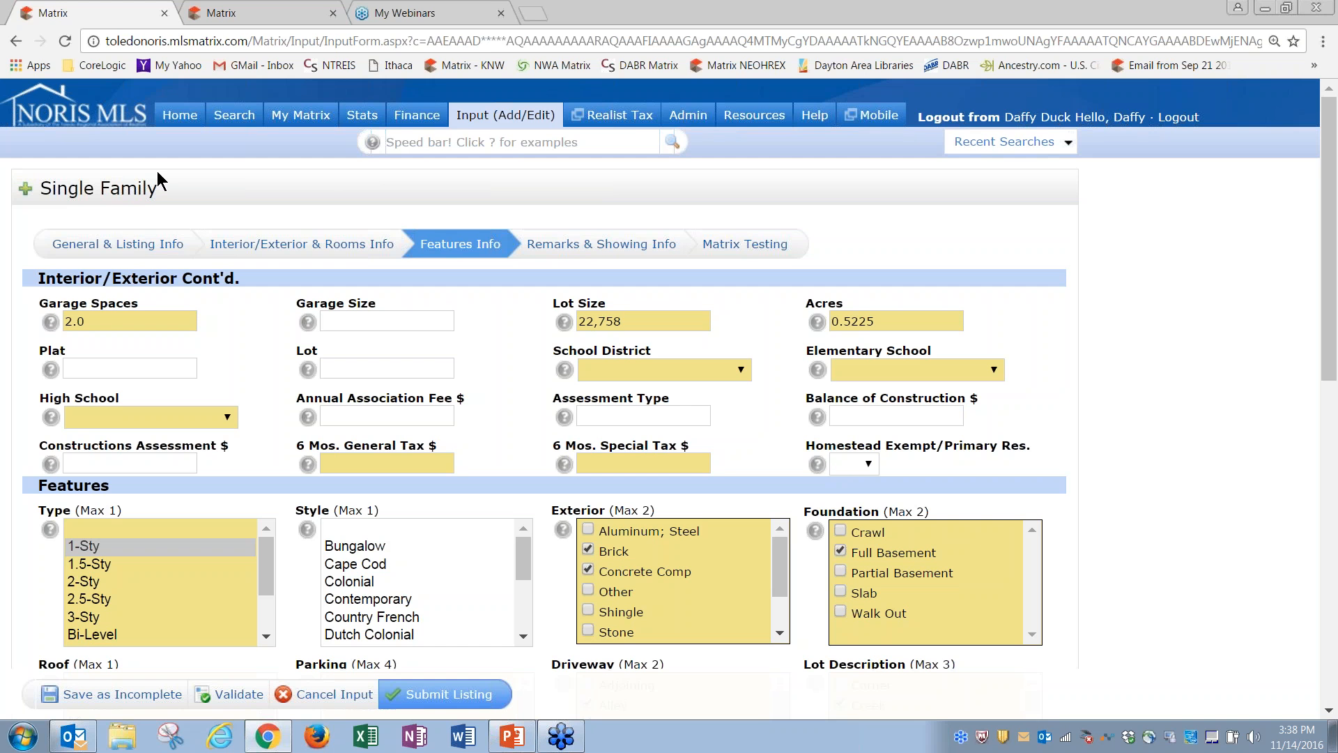
Step: Log out and rerun the Test Users recent search in Single Line view
click(1016, 122)
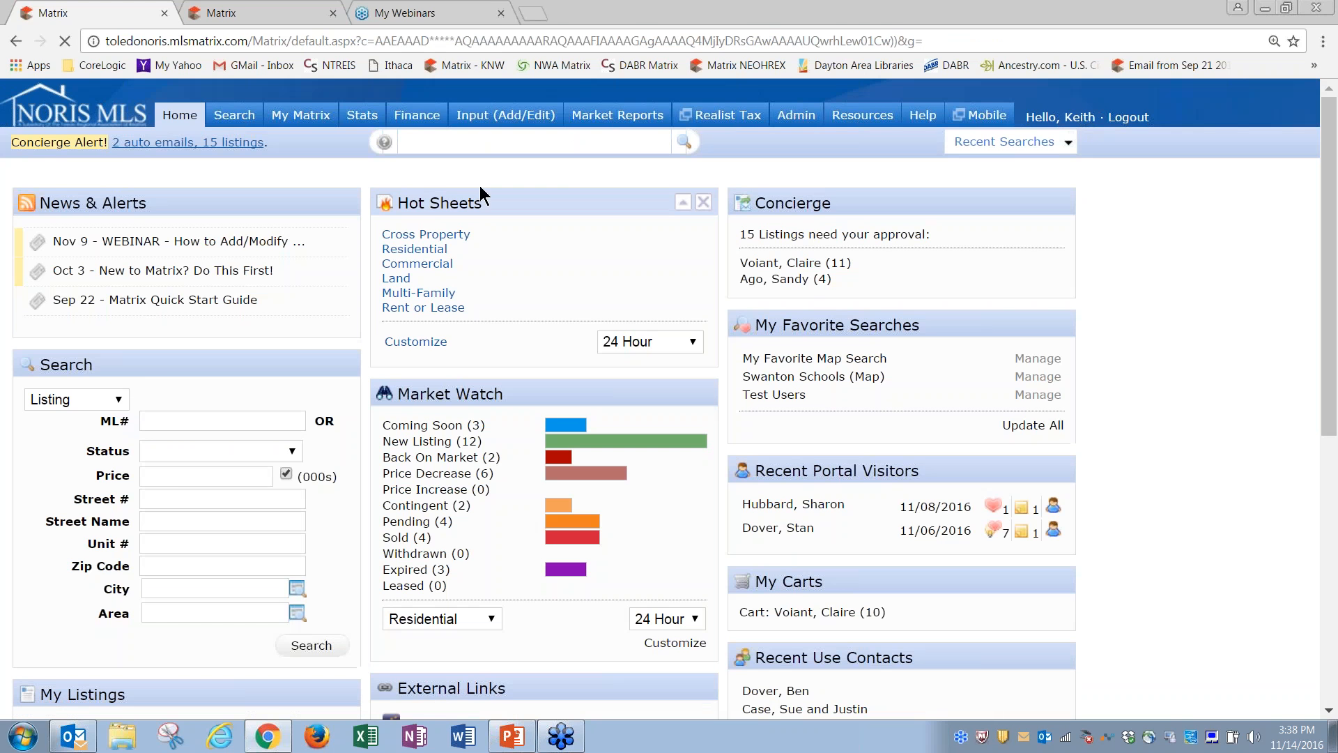
click(969, 141)
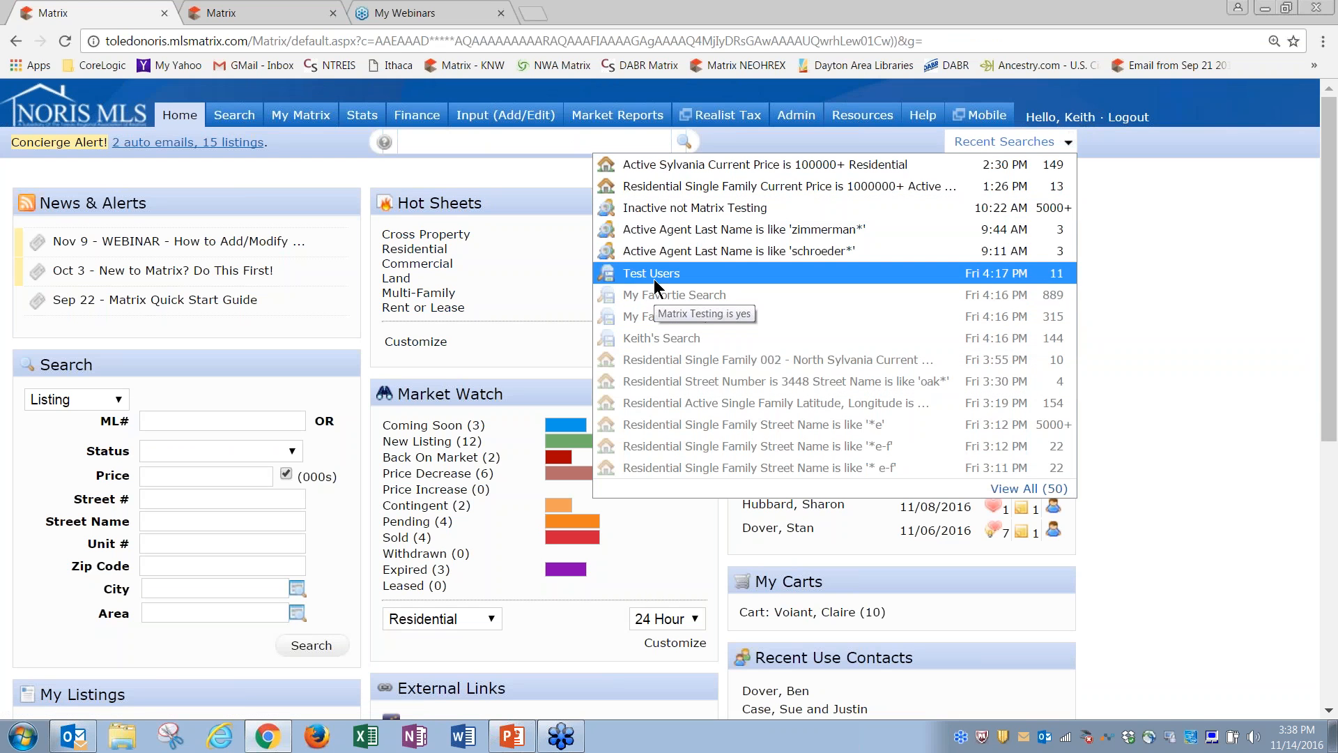
click(654, 278)
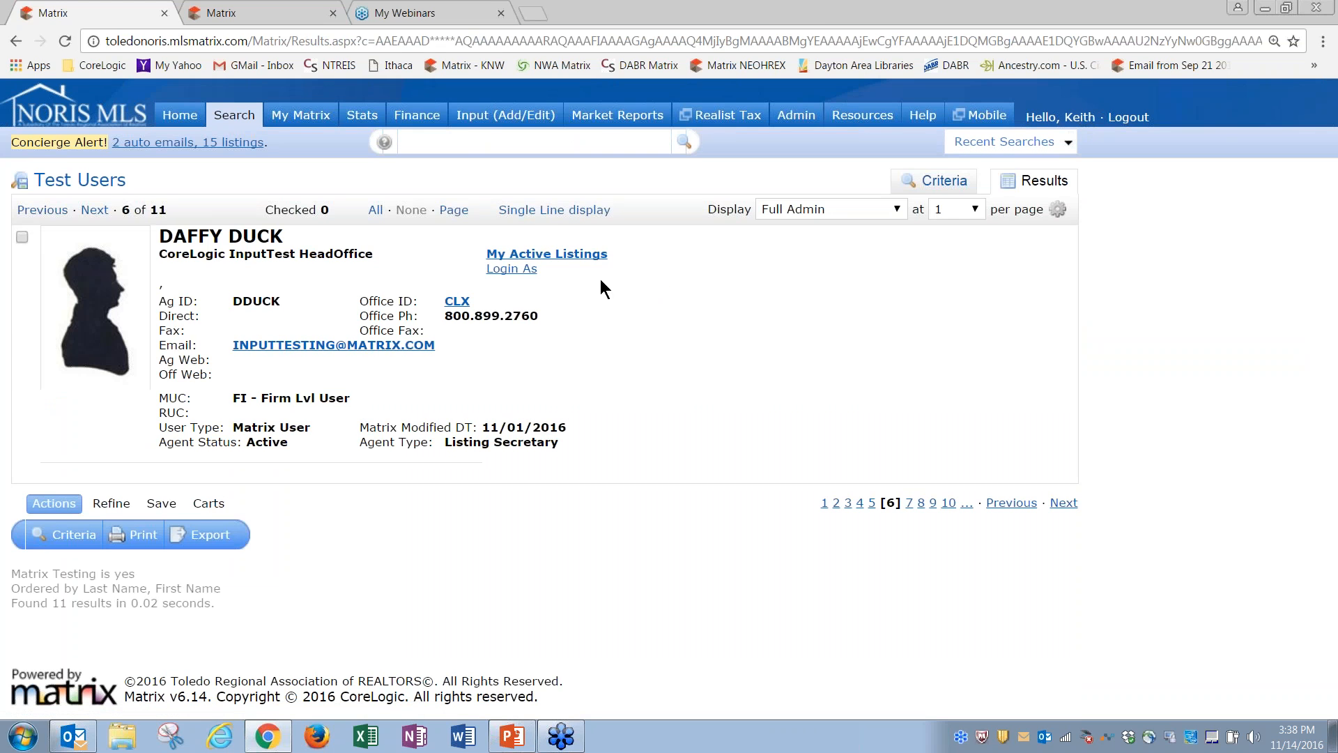
click(543, 211)
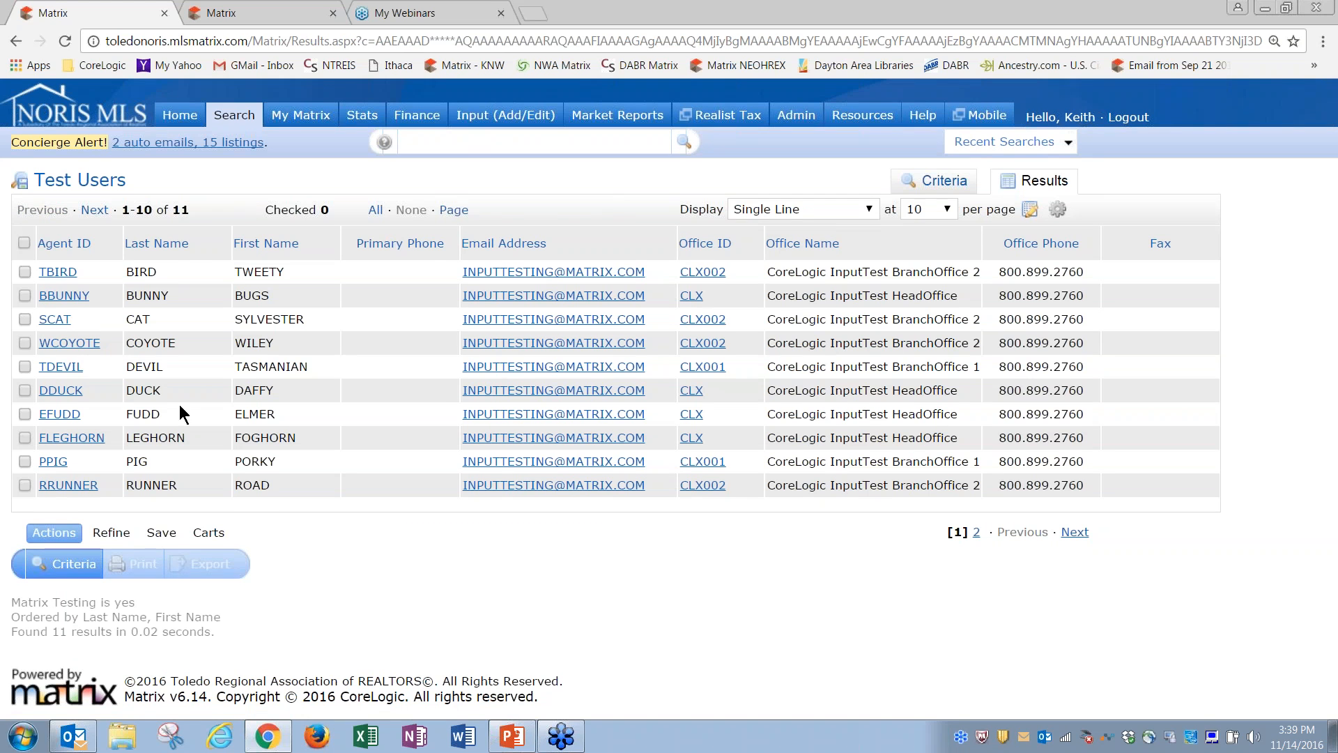
Step: Open the RRUNNER record in Full Admin display and log in as that agent
click(68, 486)
click(839, 209)
click(811, 262)
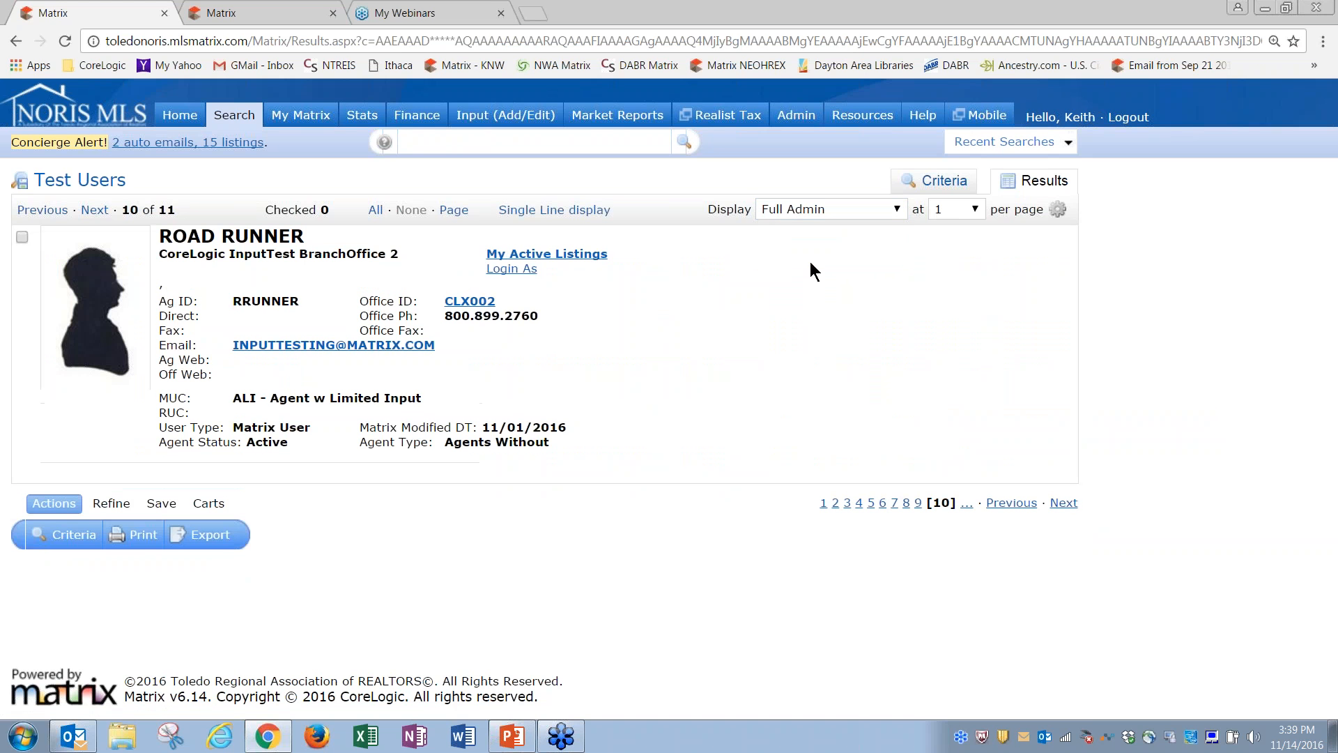
click(537, 269)
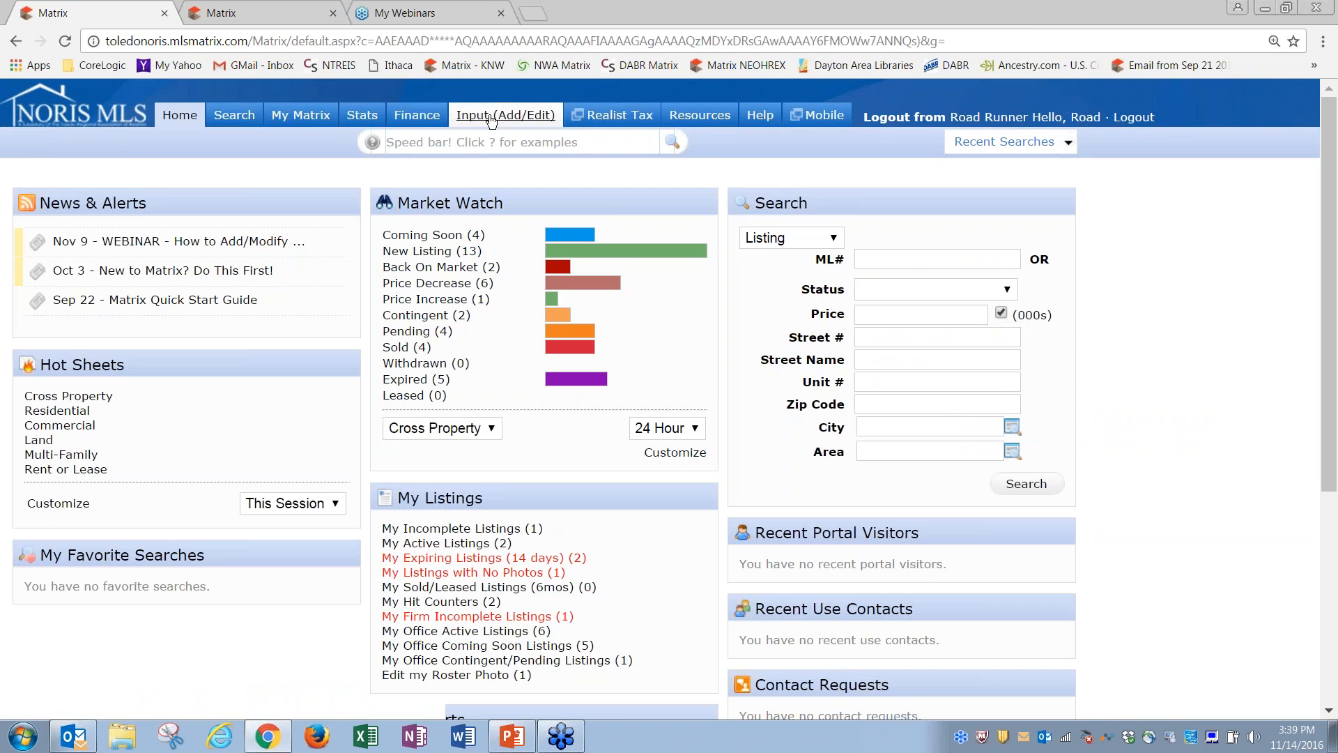
click(491, 115)
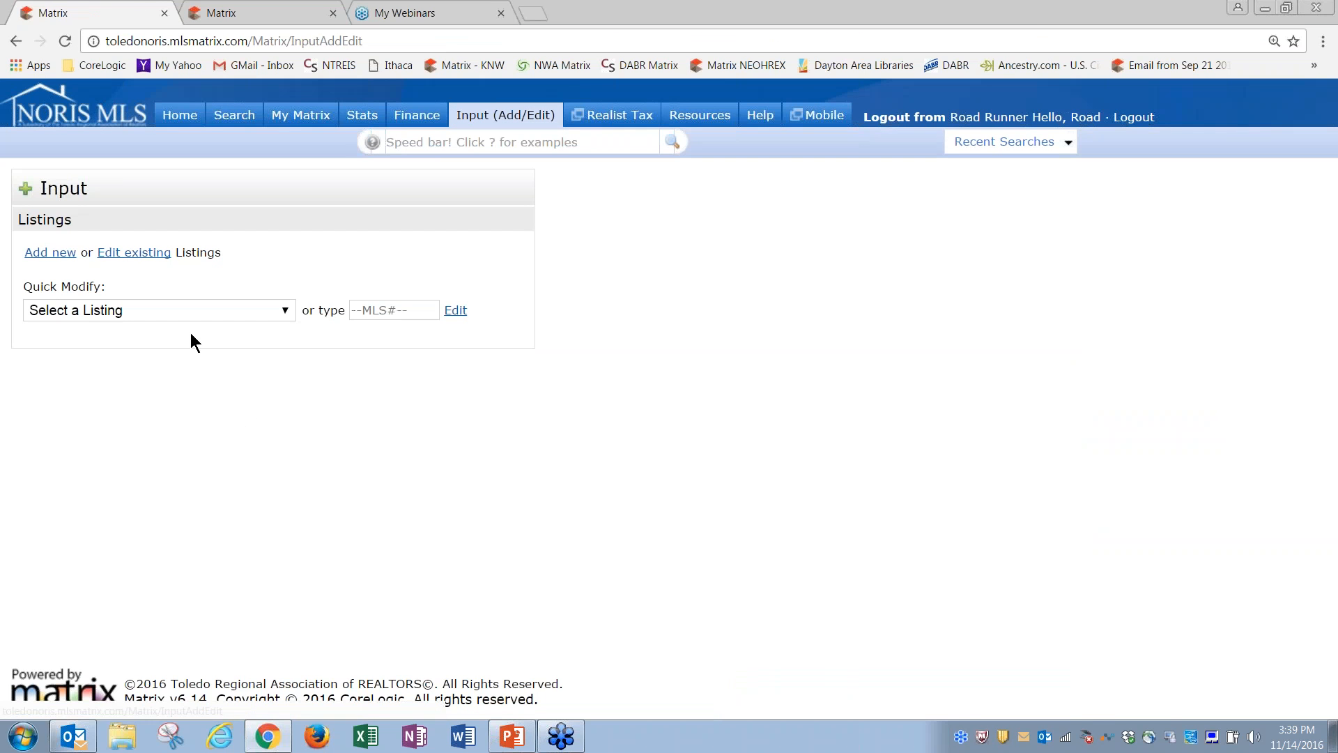
click(188, 312)
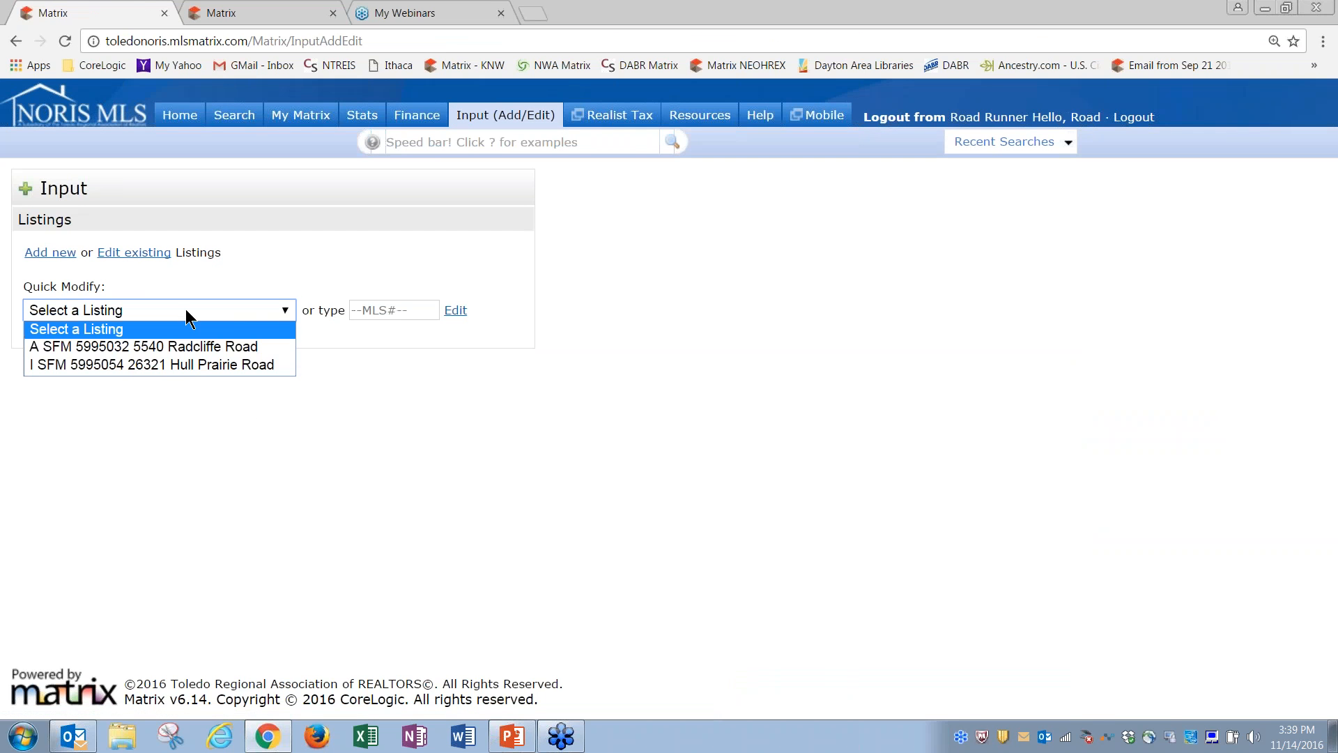
click(125, 284)
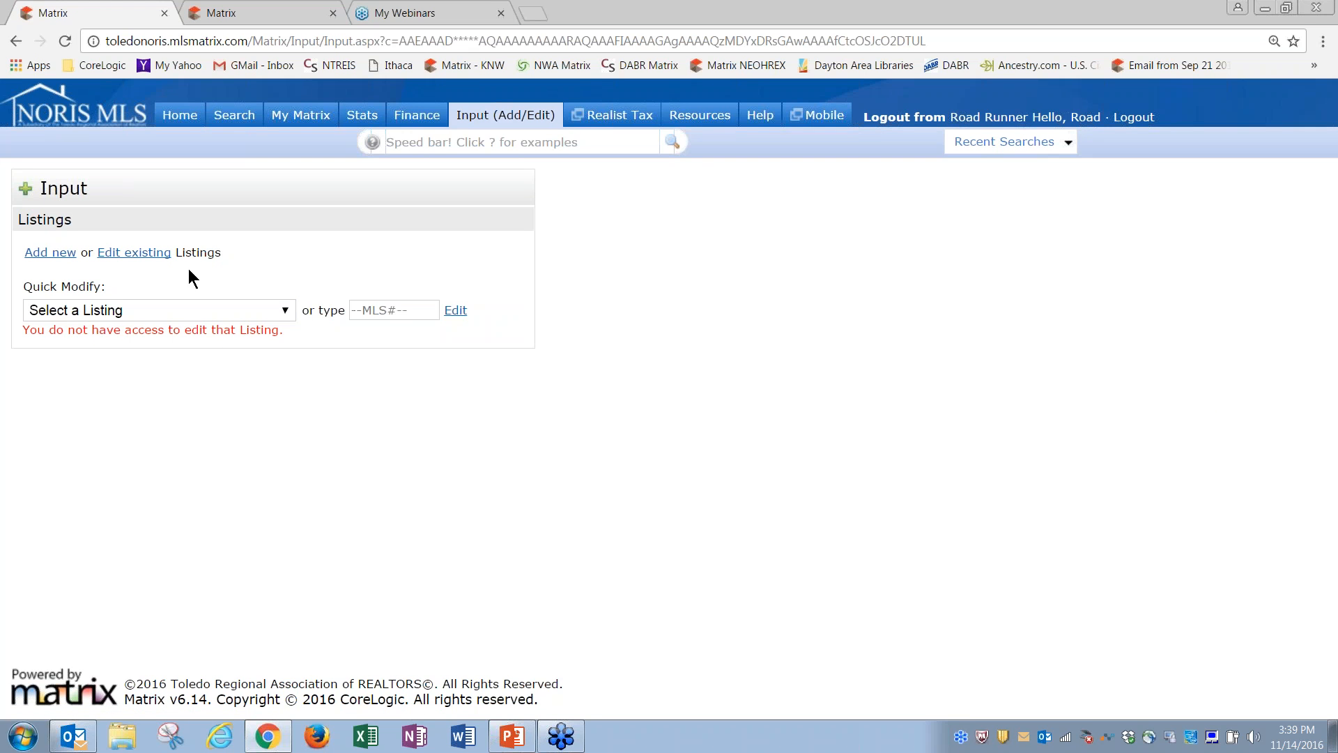
click(183, 306)
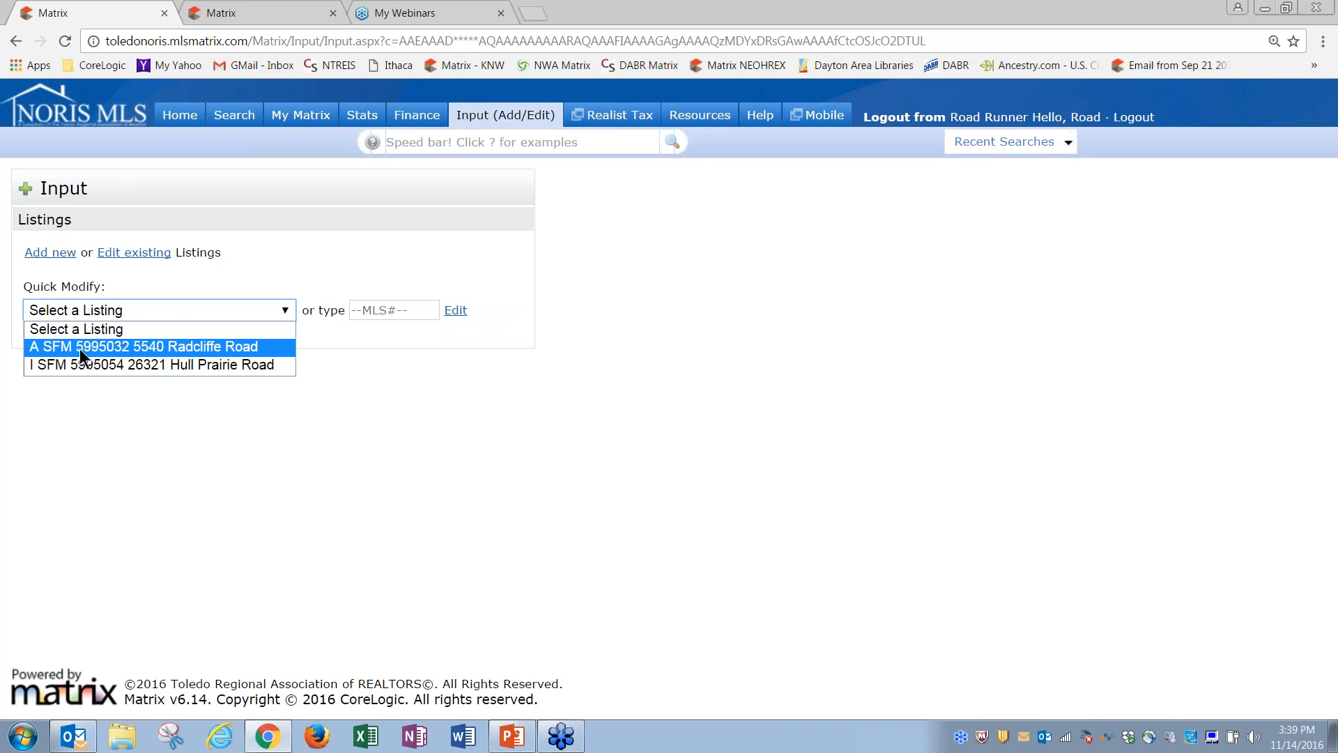
click(131, 348)
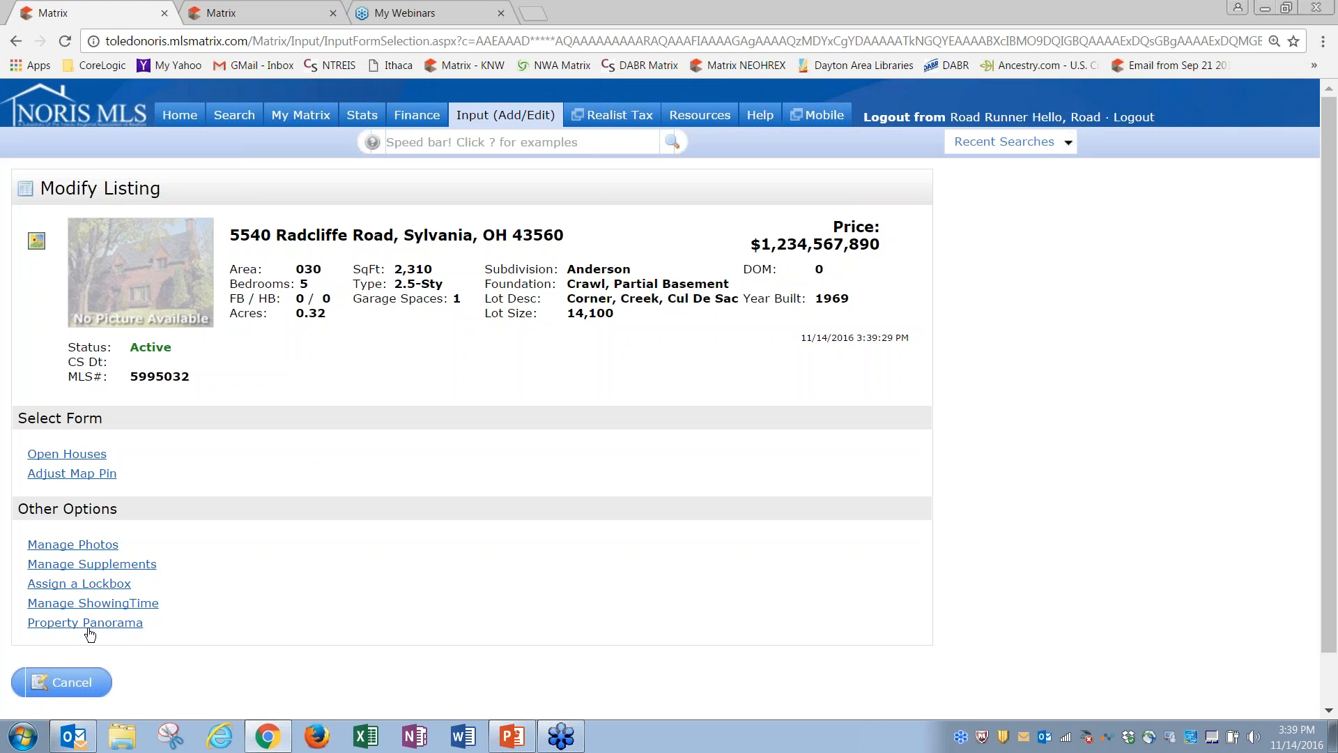
click(113, 631)
Step: Accept the map pin at latitude 41.71295, longitude -83.7279, then open the Google Street View chooser
click(73, 475)
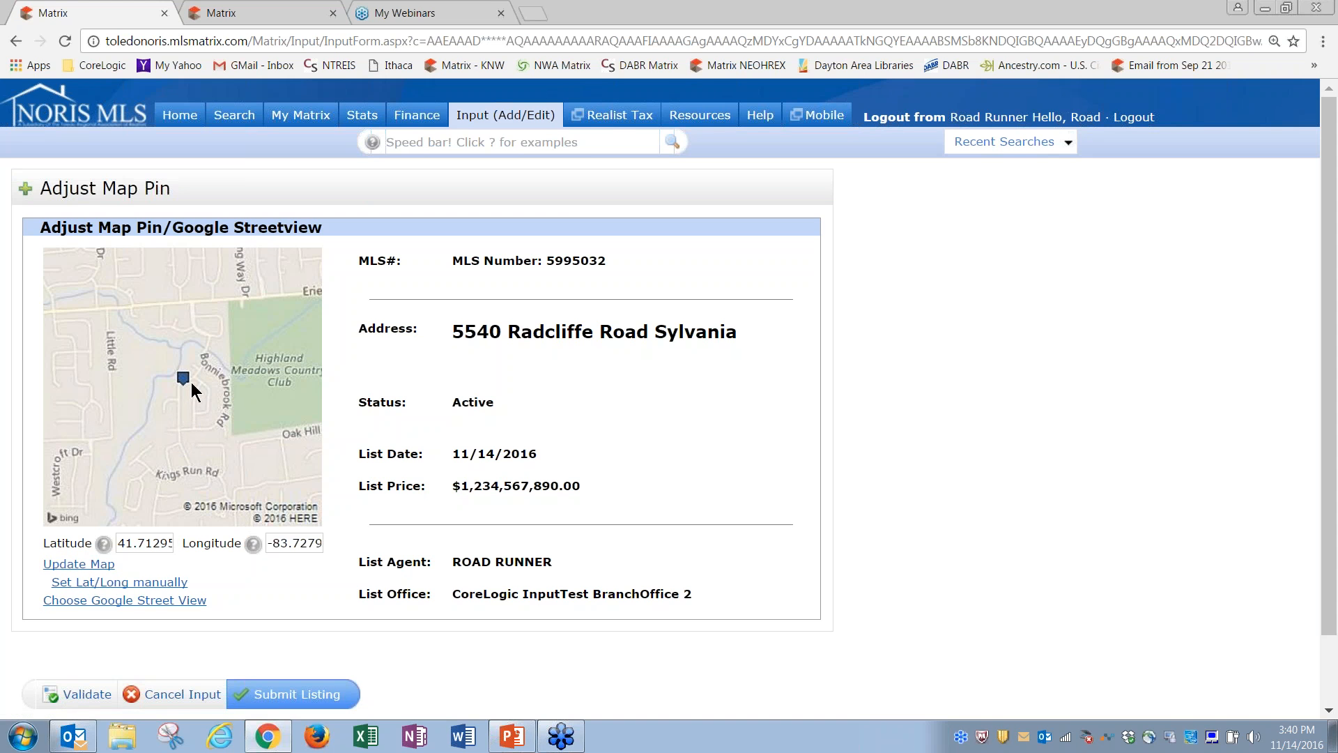
click(134, 585)
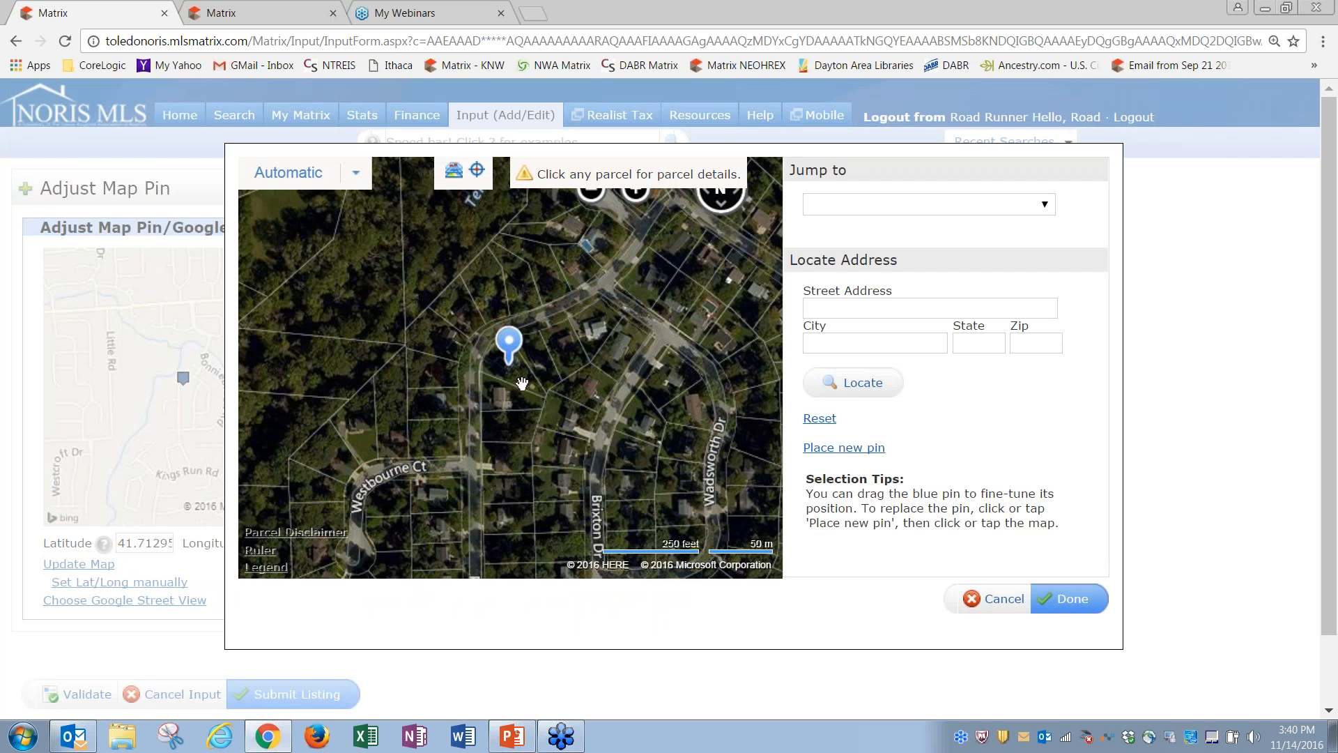
click(1069, 600)
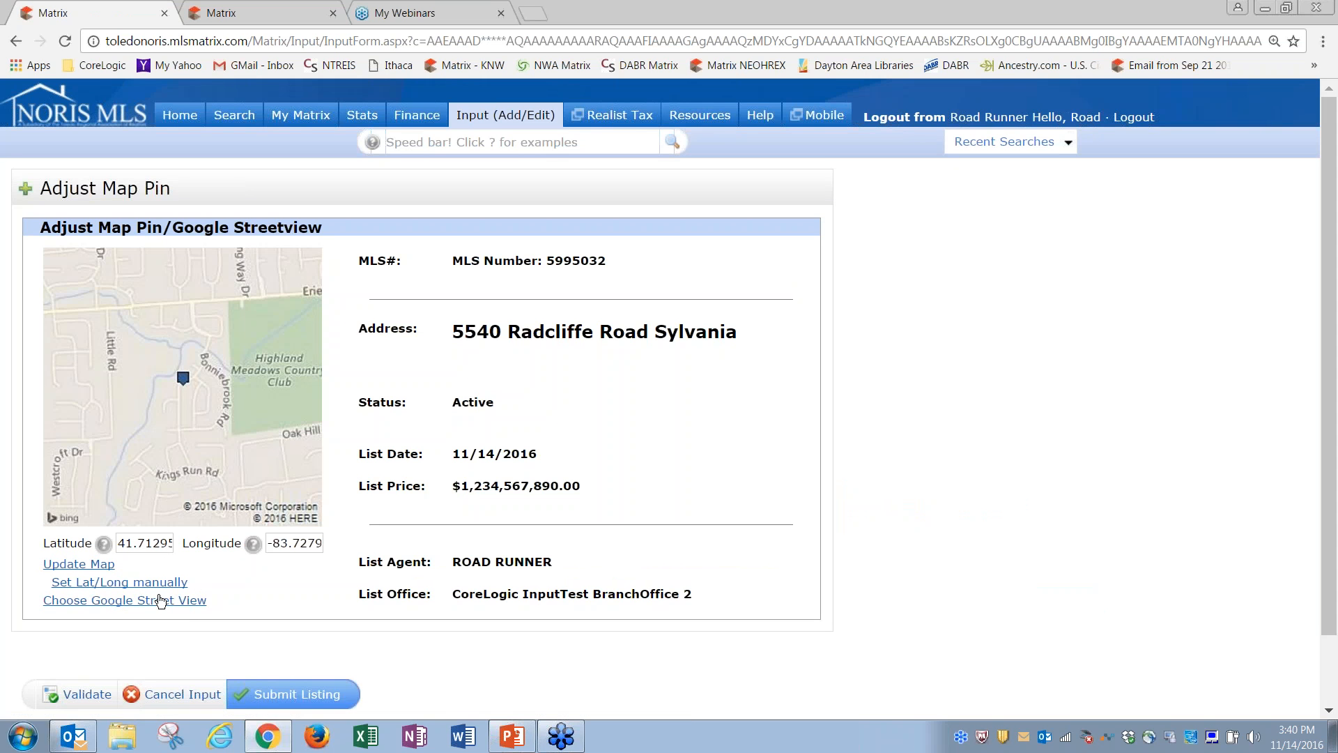
click(159, 604)
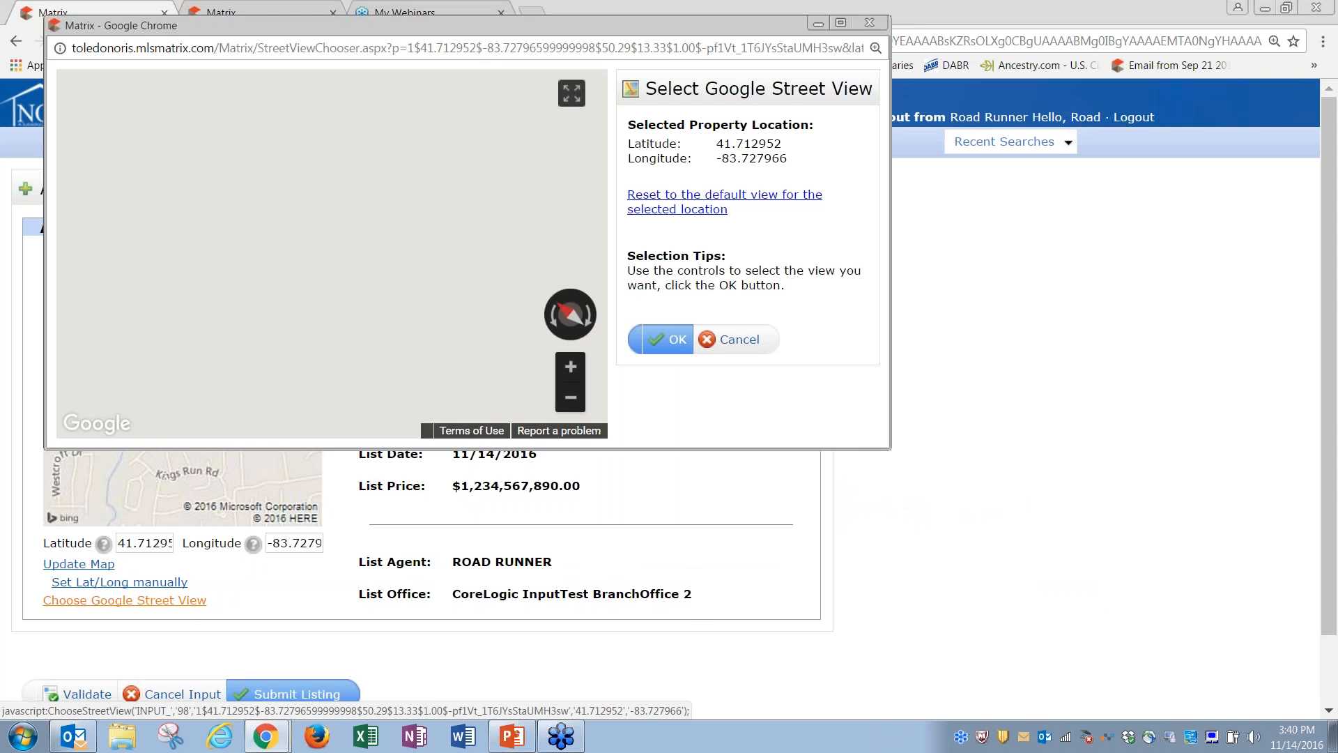
Step: Enlarge the Street View, move along Radcliffe Rd to face the brick two-story house, and accept it
drag(886, 449, 1107, 648)
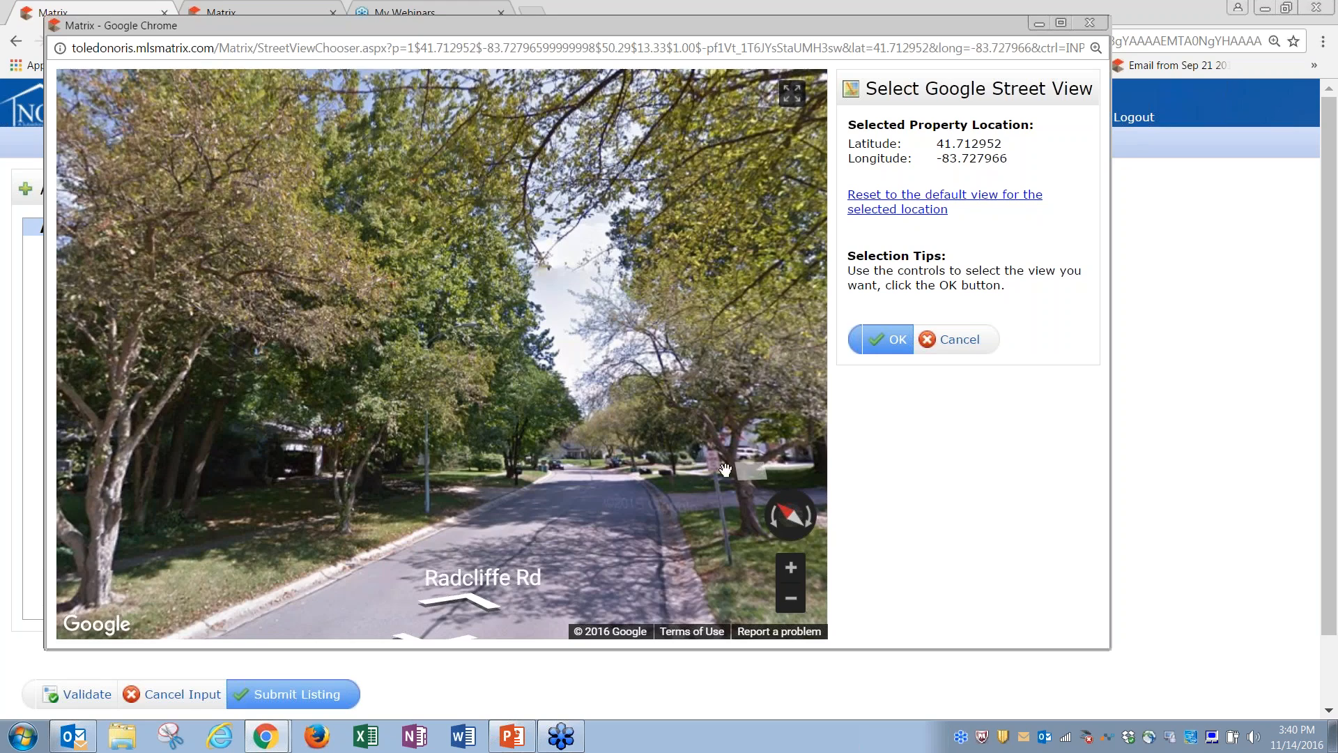
drag(705, 455, 274, 430)
drag(430, 442, 341, 443)
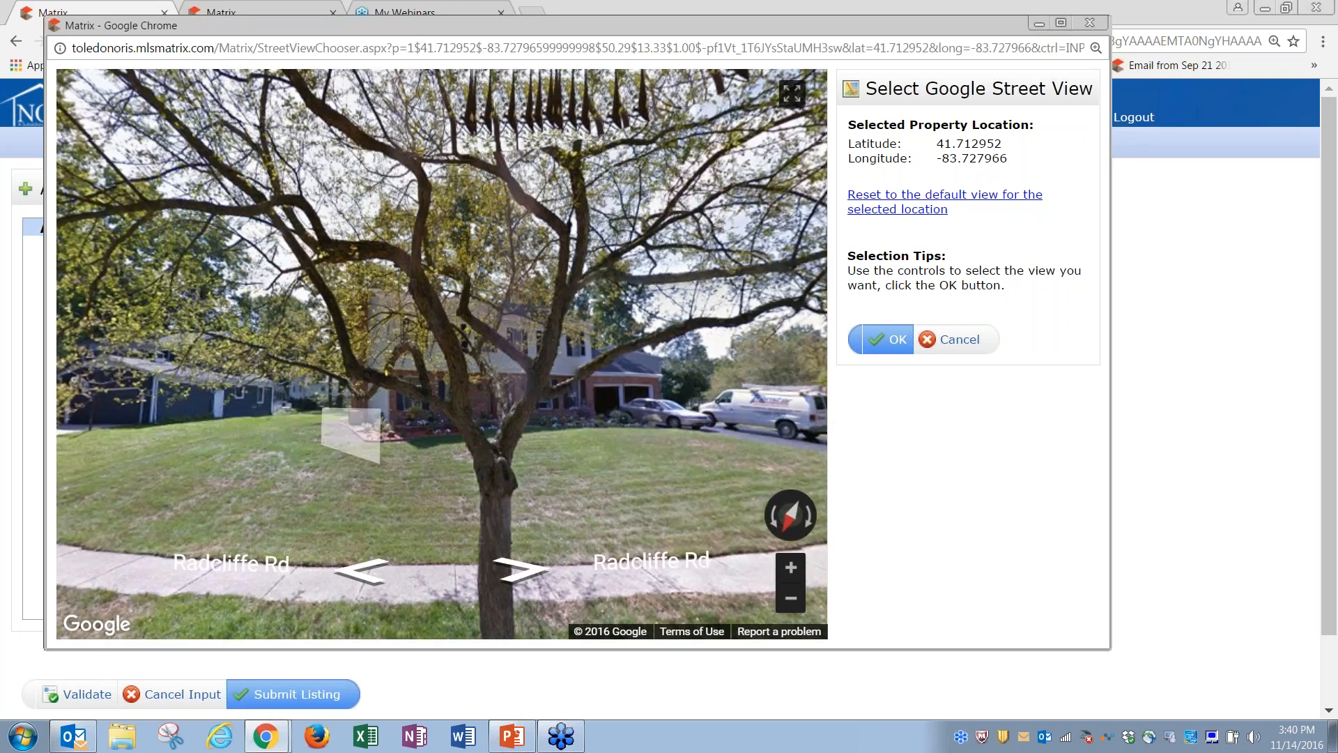
drag(677, 443, 618, 452)
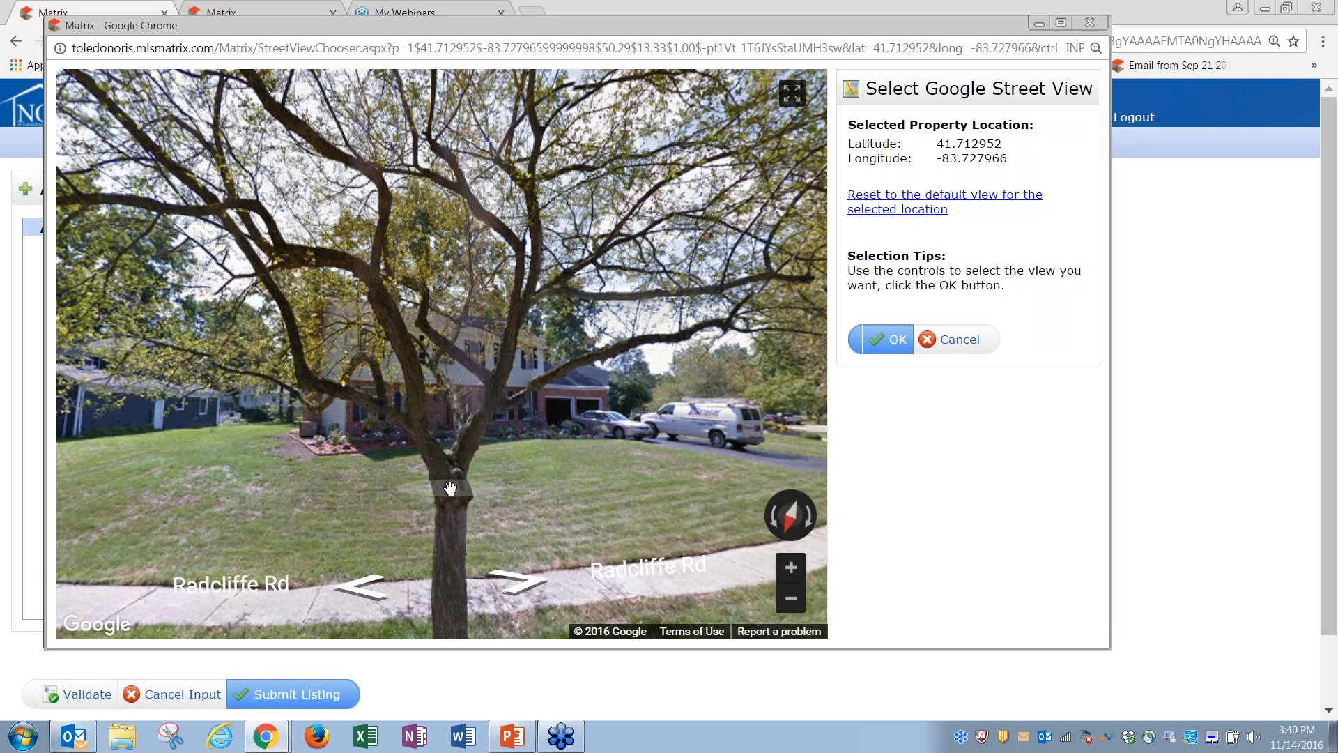
click(521, 584)
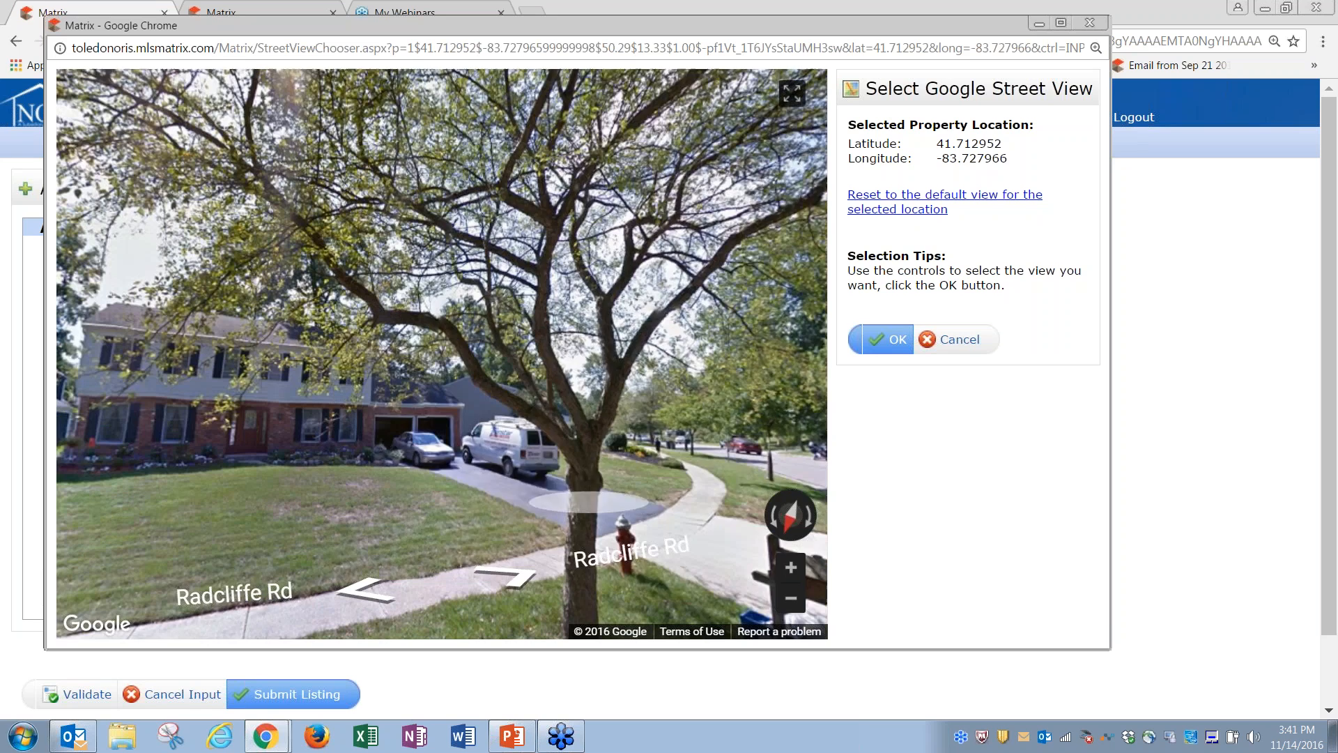
drag(277, 481, 432, 472)
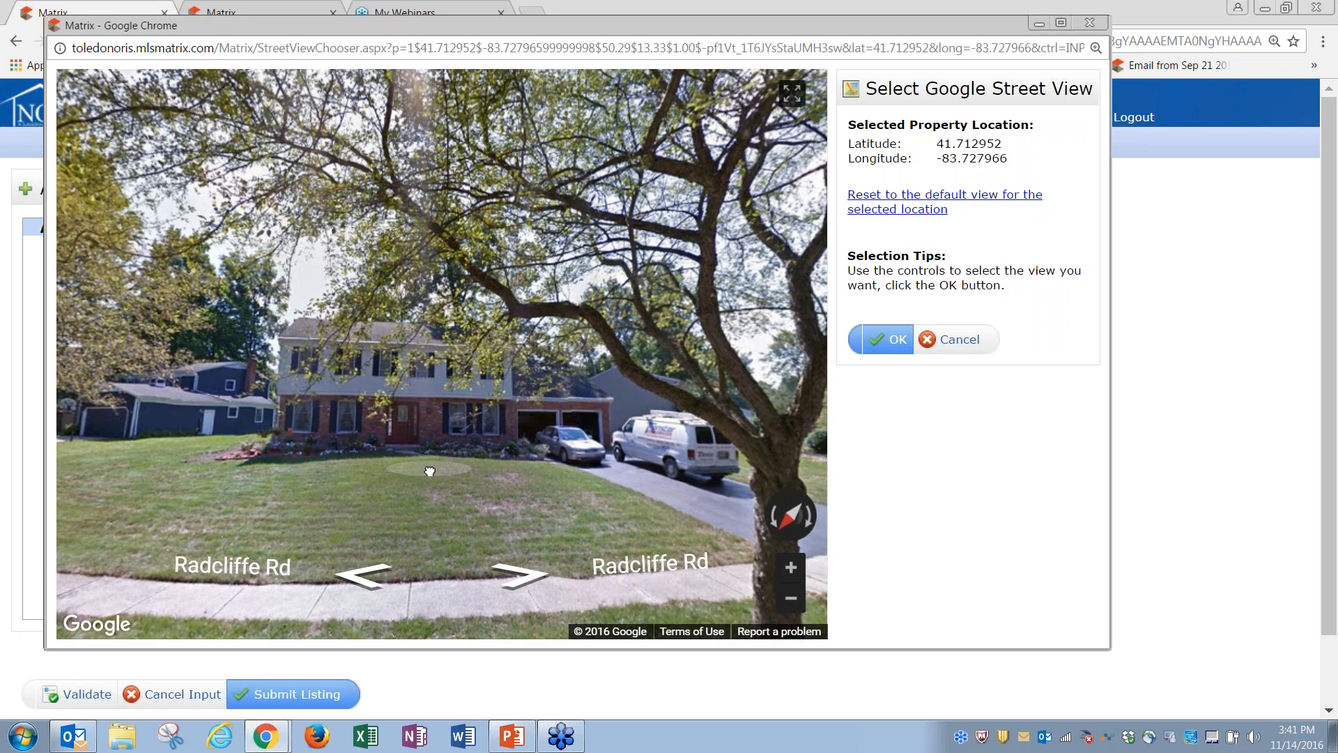
click(430, 472)
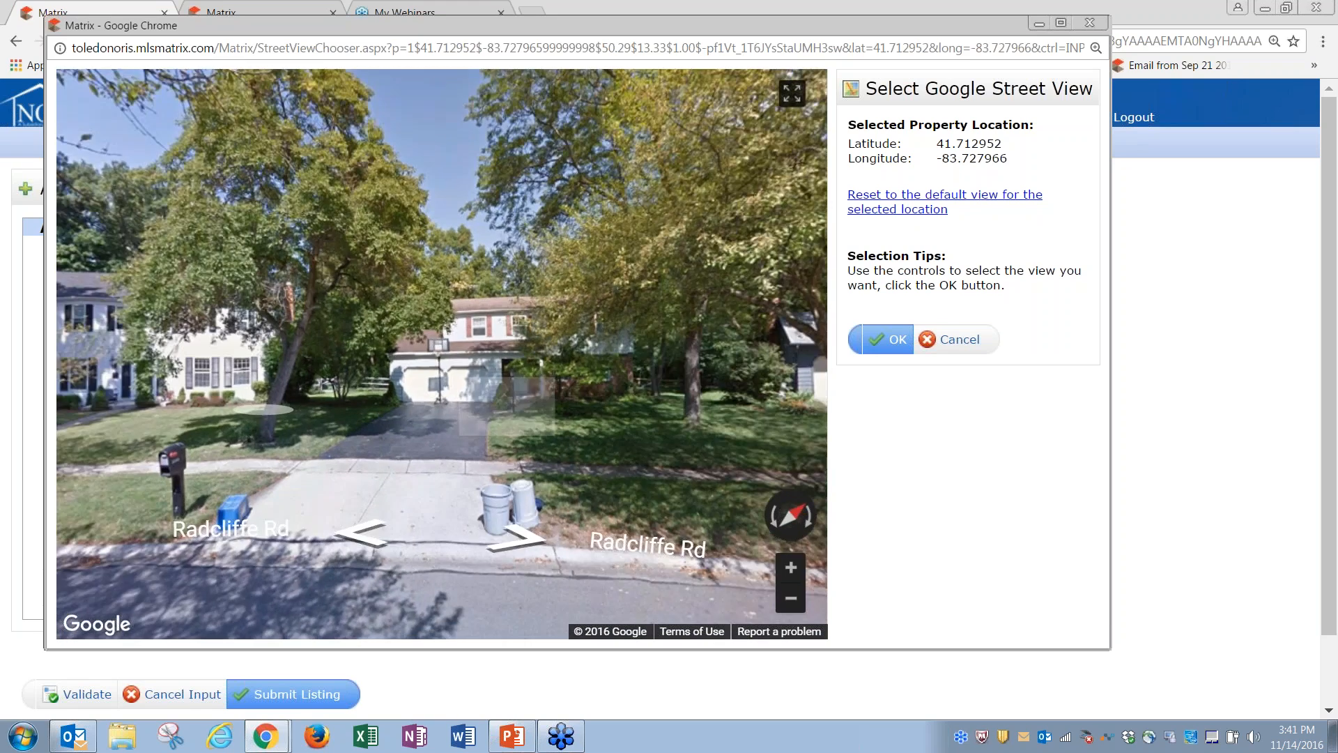
drag(508, 409, 699, 450)
click(287, 399)
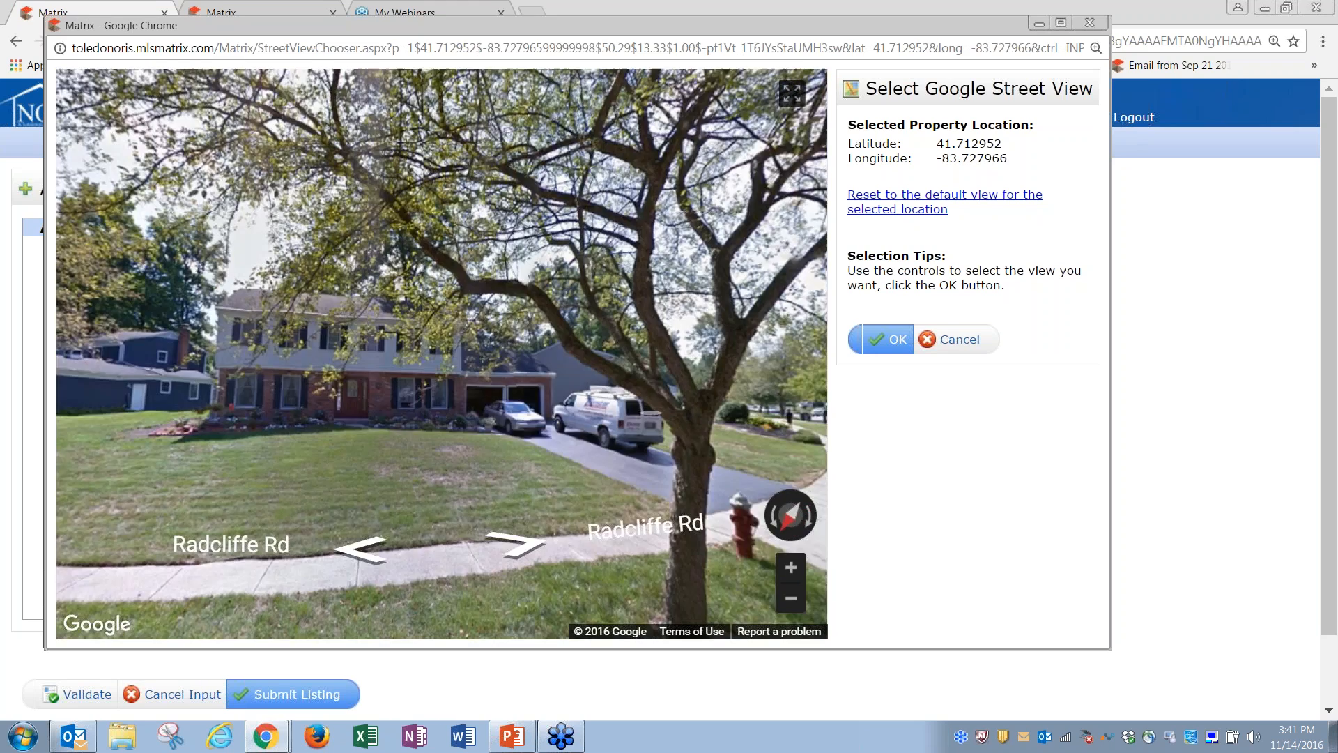
click(518, 408)
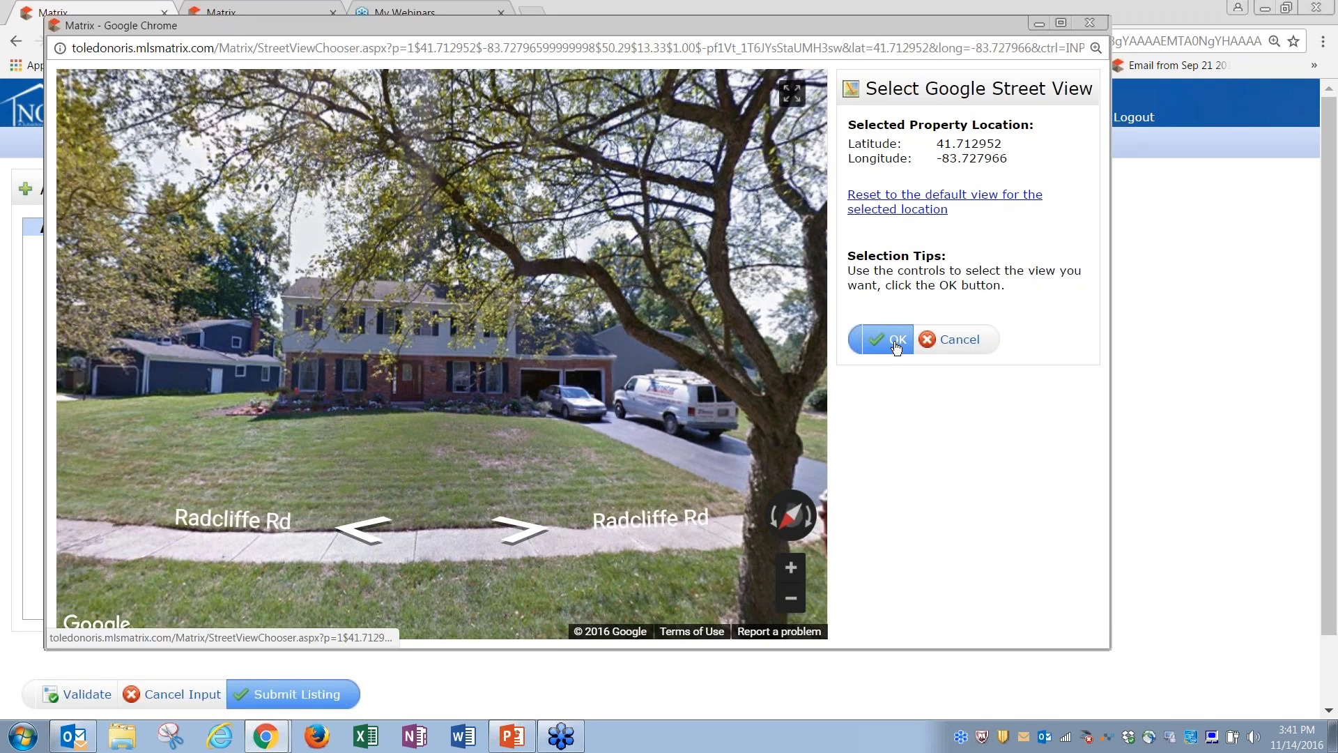
click(896, 343)
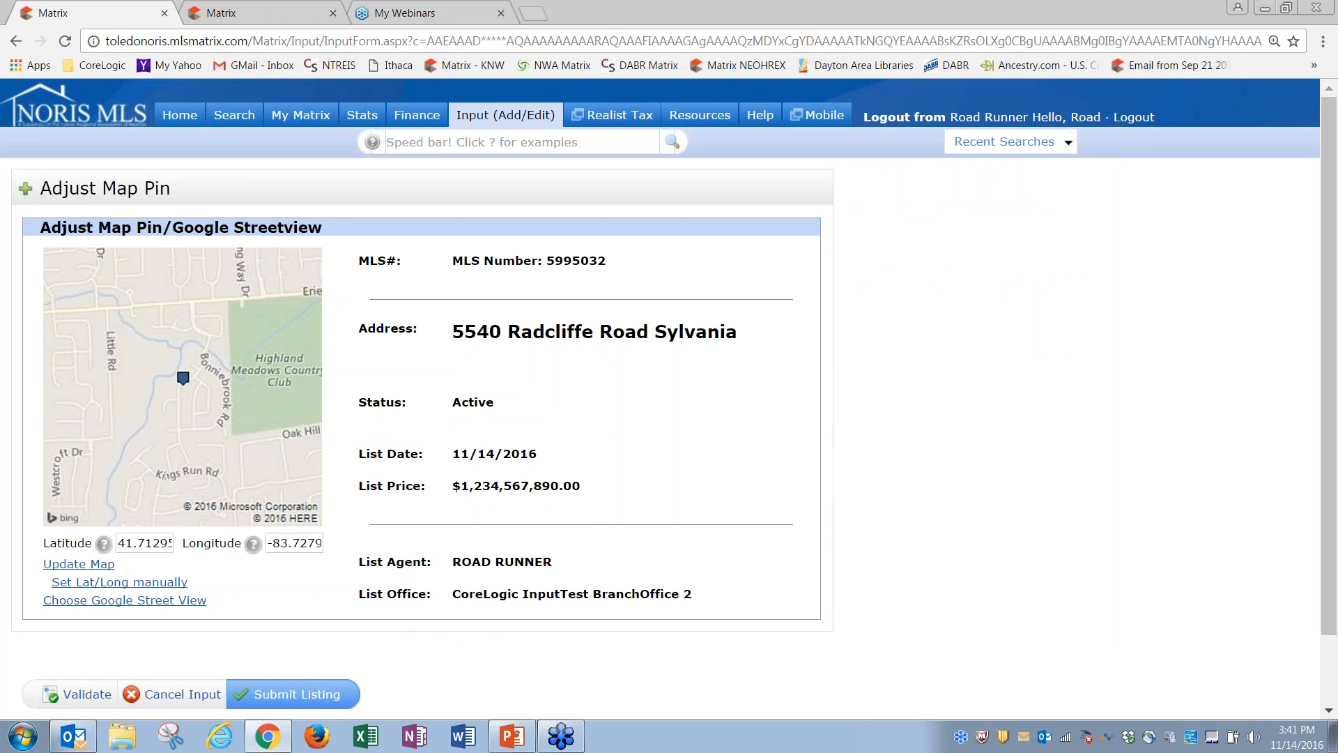
Step: Submit the updated listing 5995032 and return to the Input (Add/Edit) page
click(306, 696)
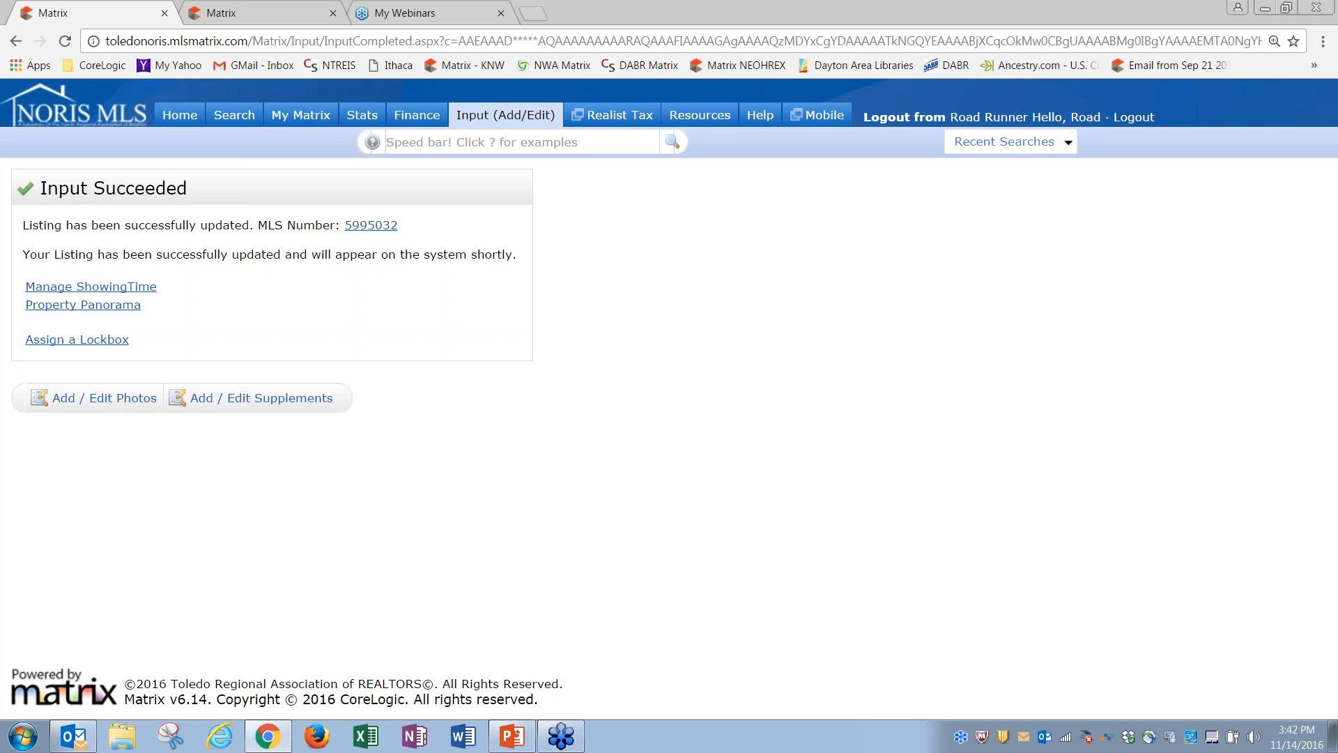
click(488, 117)
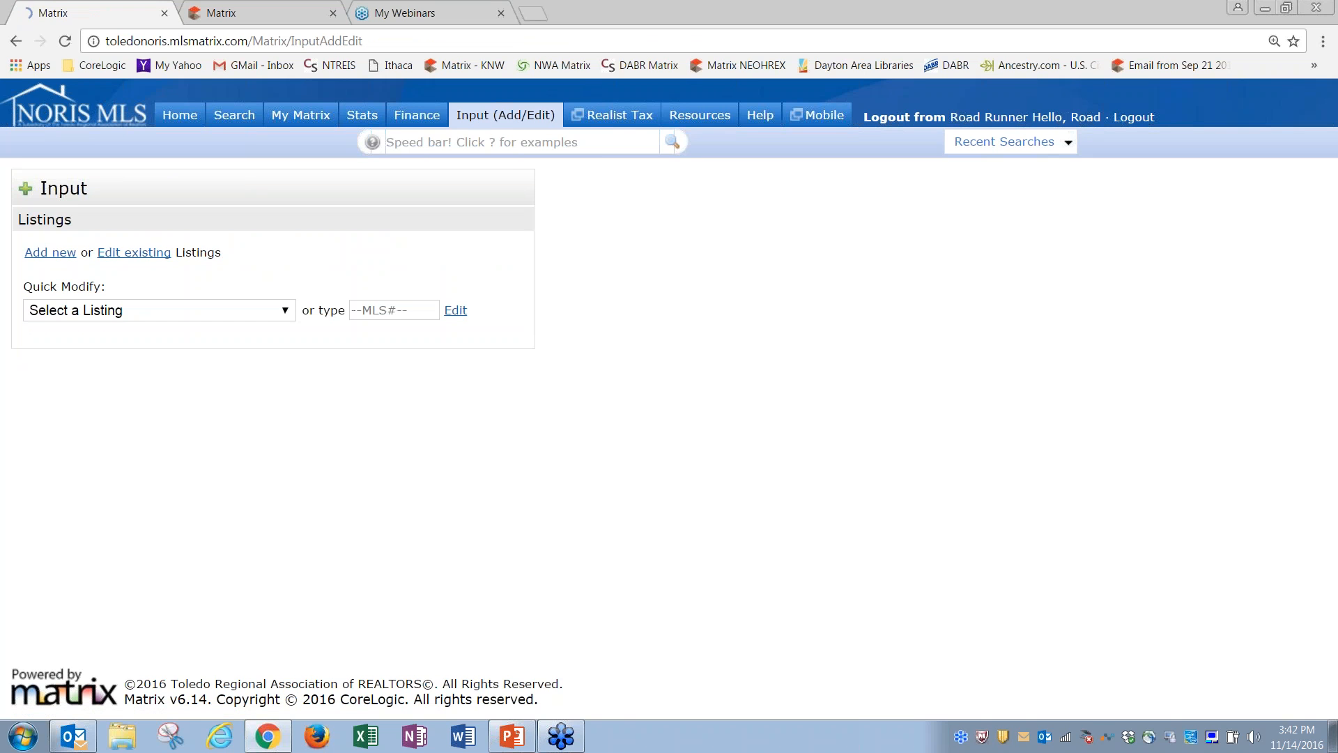
Step: Close the listing list and log out of the current test agent account
click(283, 312)
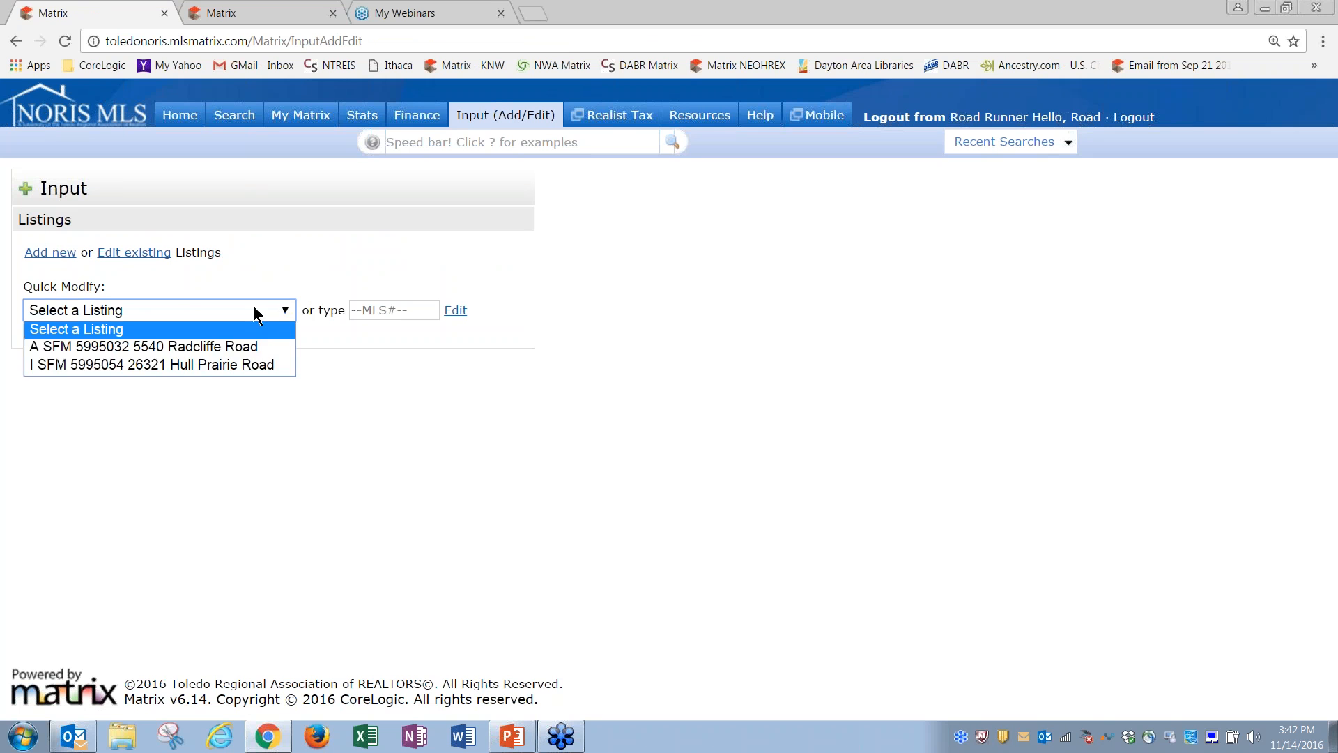
click(691, 341)
click(917, 118)
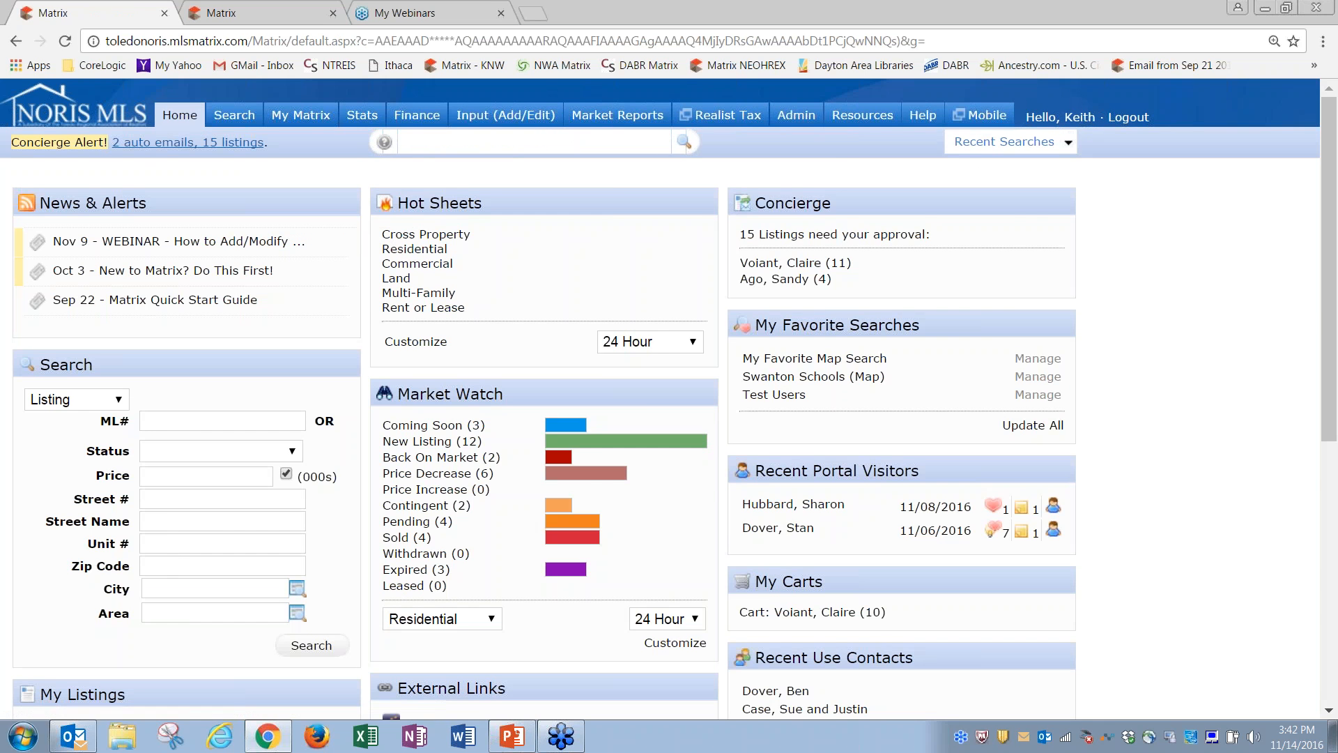
Step: Rerun the Test Users search and log in as test user 6 from its Full Admin display
click(1004, 141)
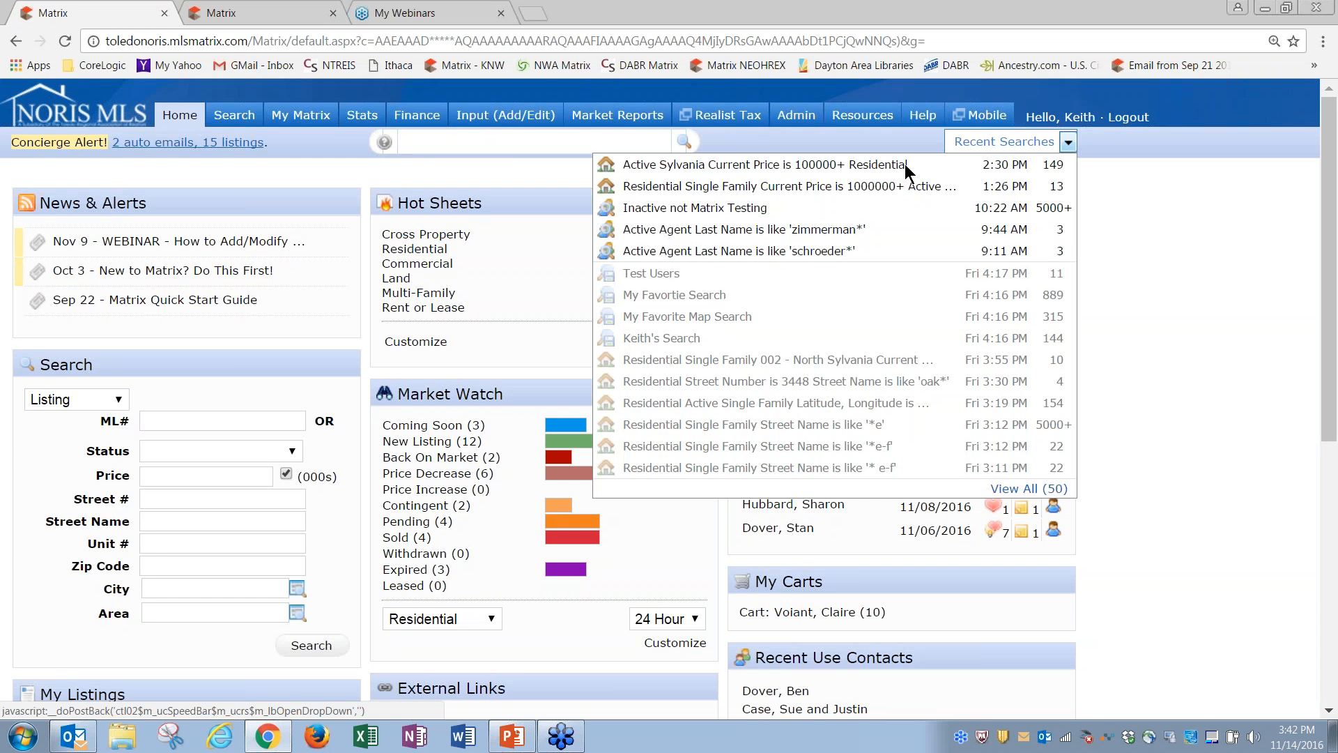
click(683, 274)
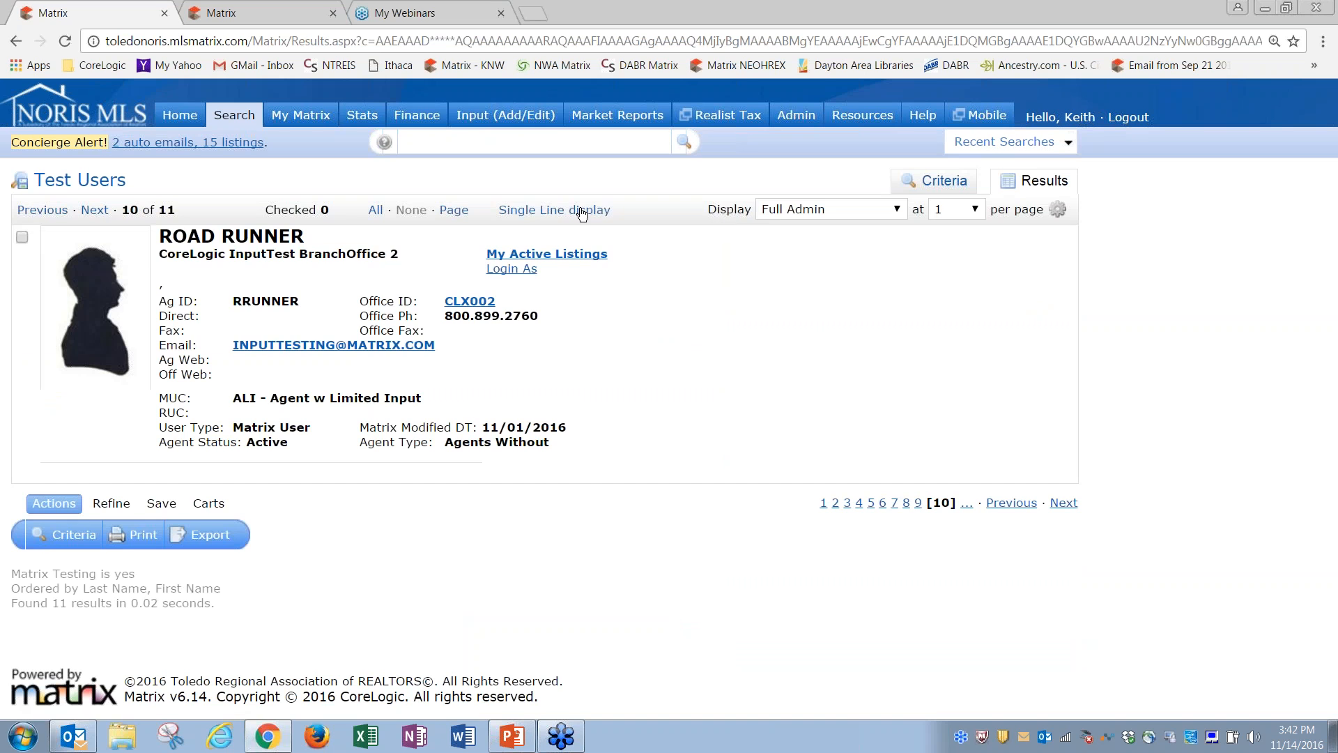
click(583, 210)
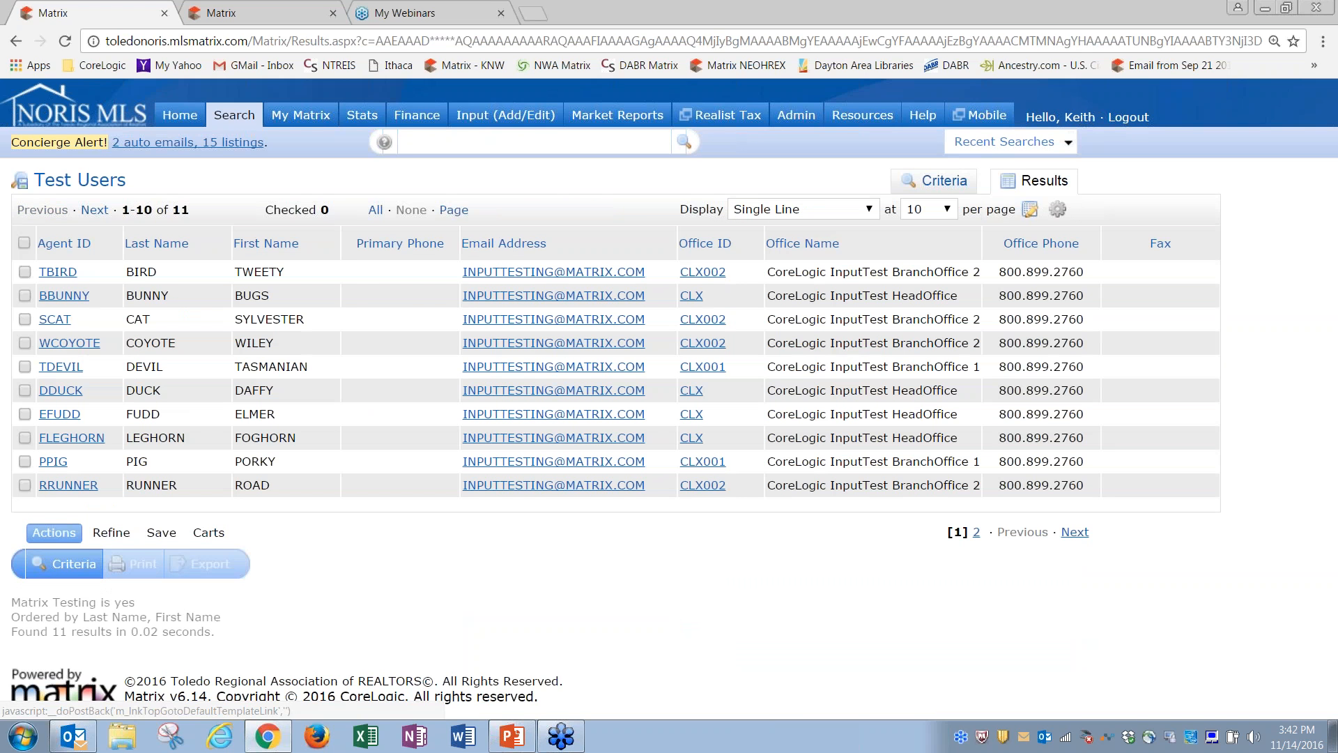
click(75, 391)
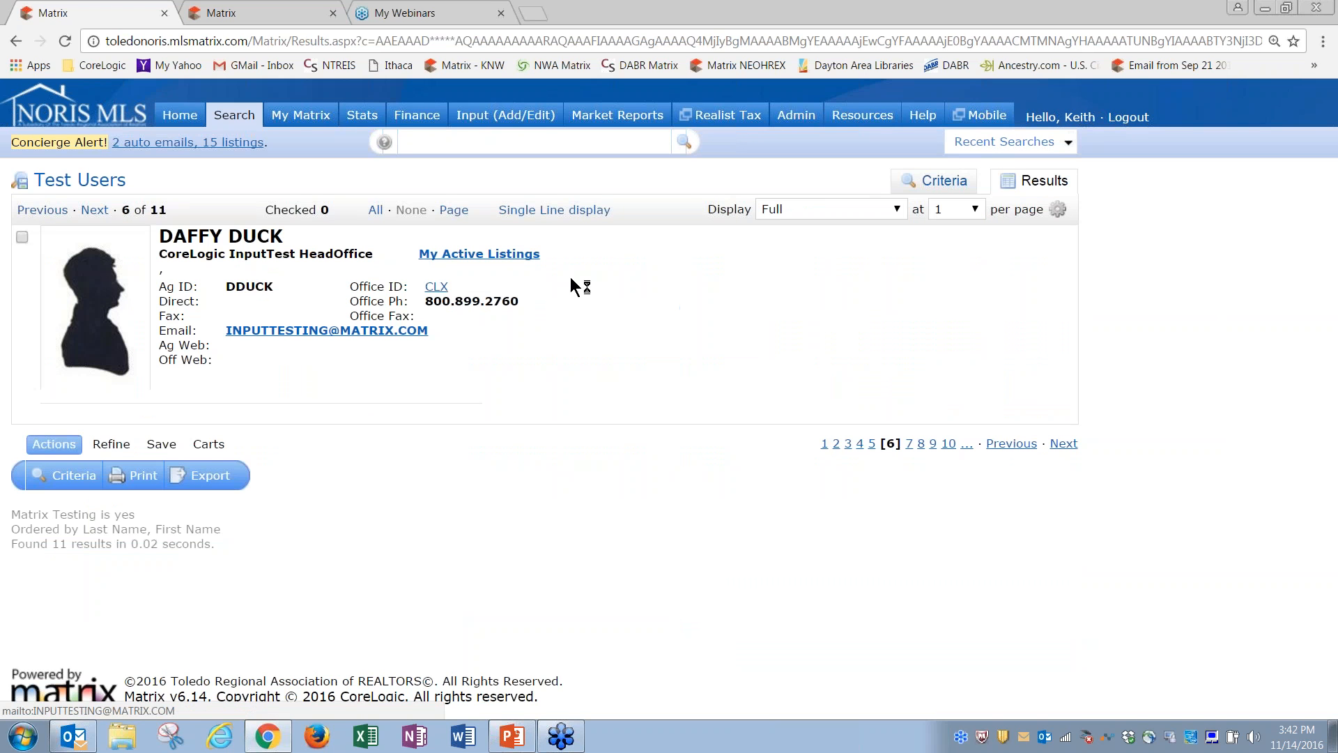
click(885, 215)
click(826, 263)
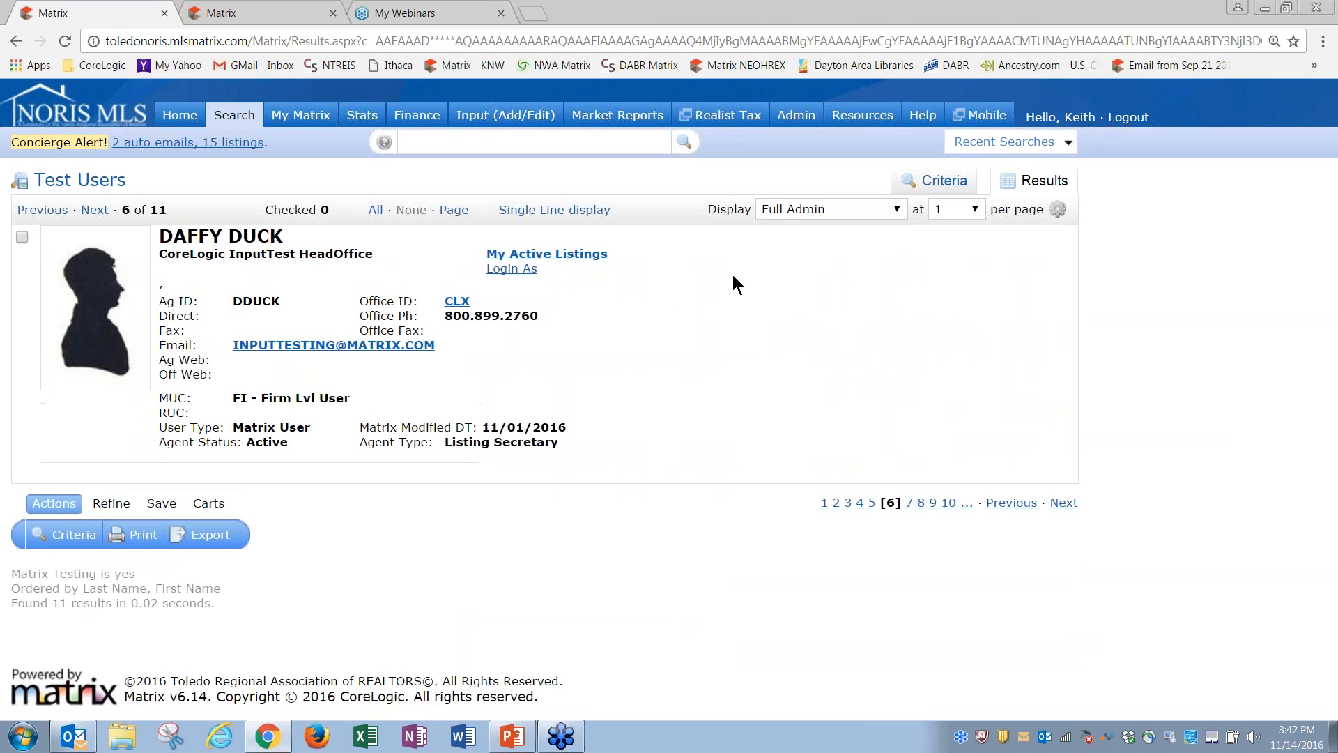
click(512, 270)
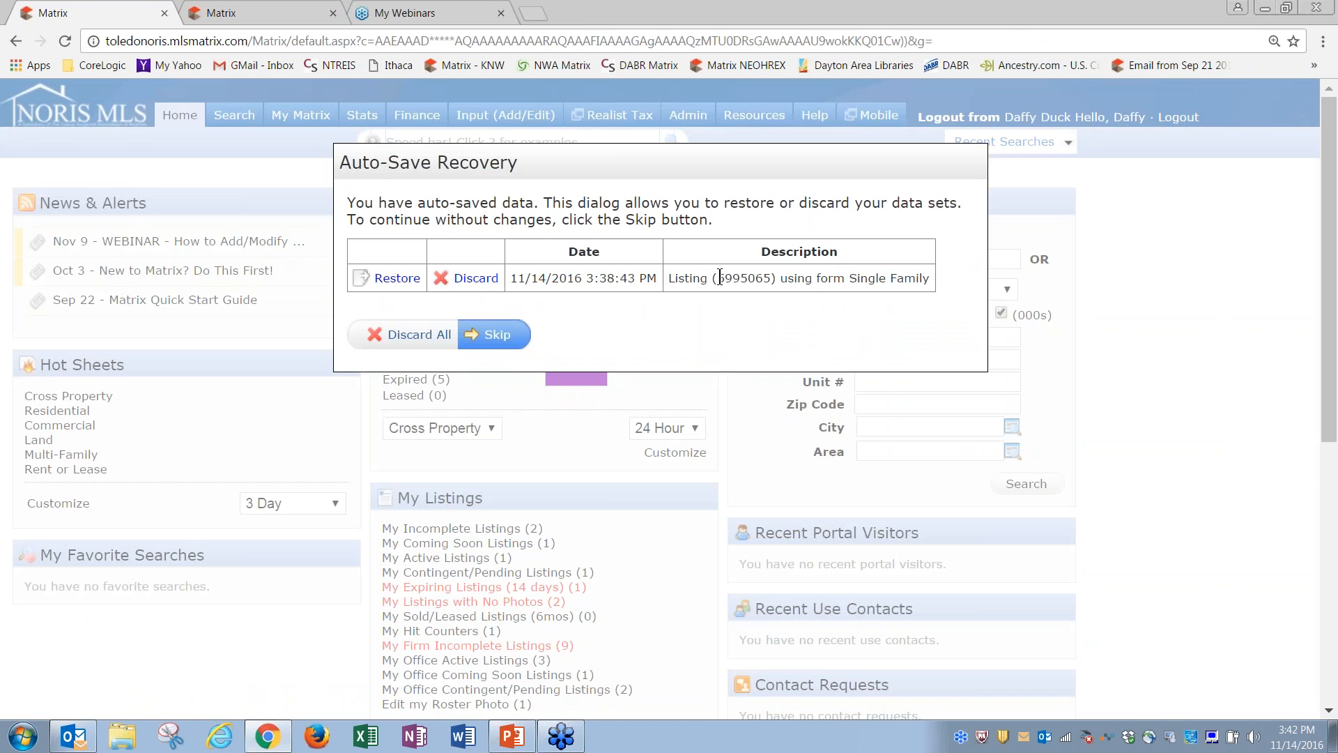
Step: Discard the auto-saved draft, then pick CoreLogic InputTest HeadOffice and the signed-in agent in Quick Modify
click(475, 280)
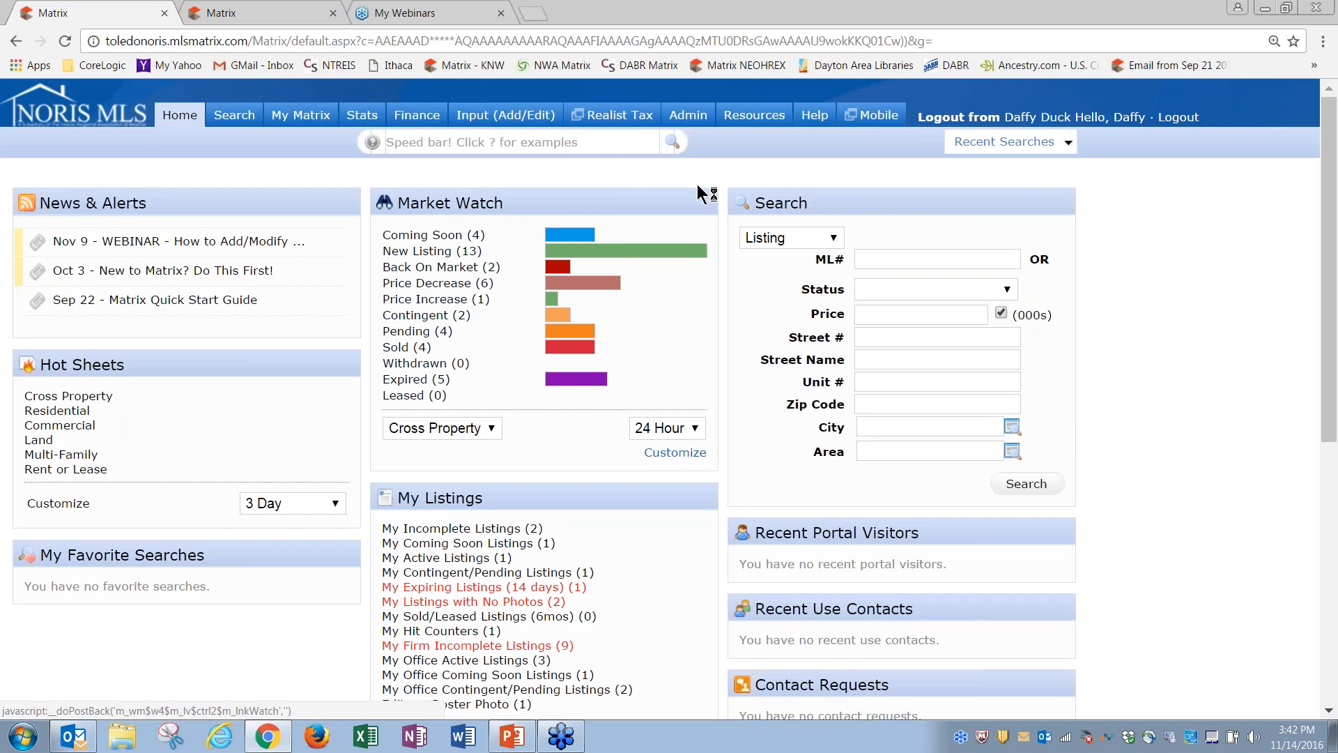
click(519, 115)
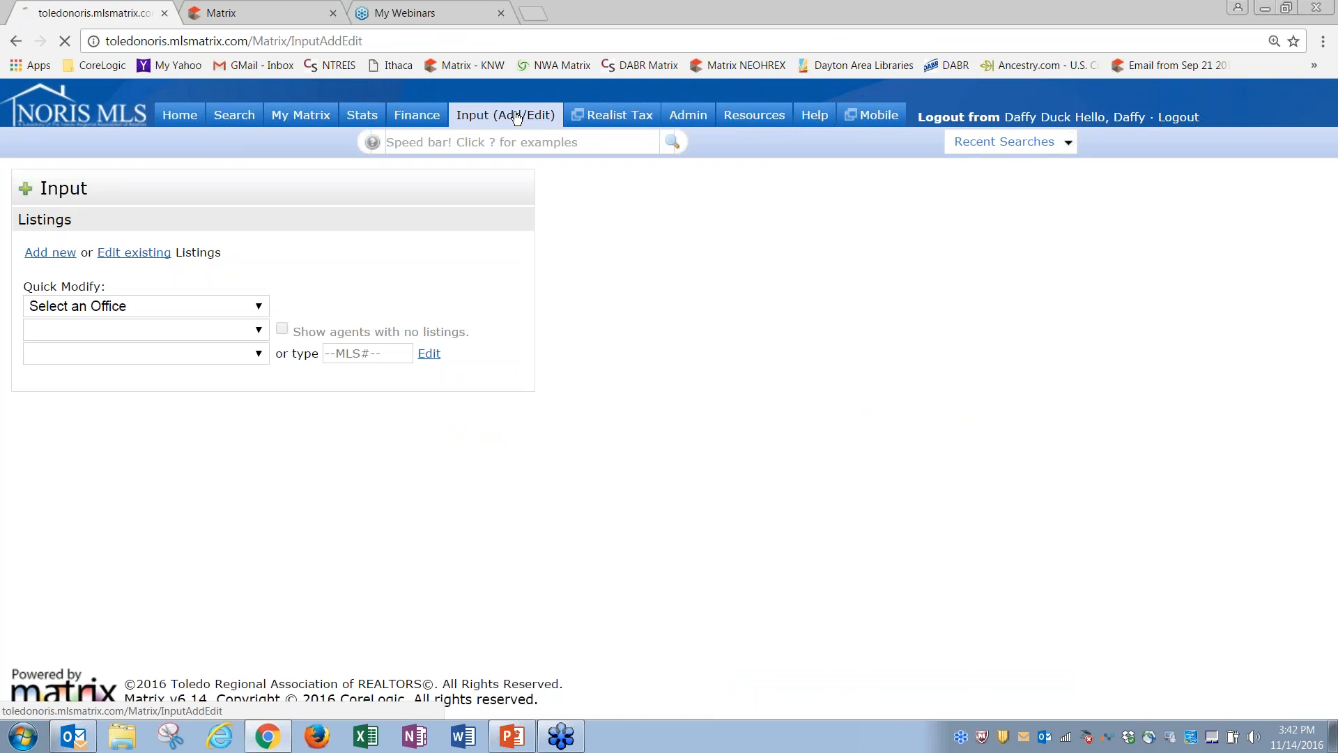
click(260, 307)
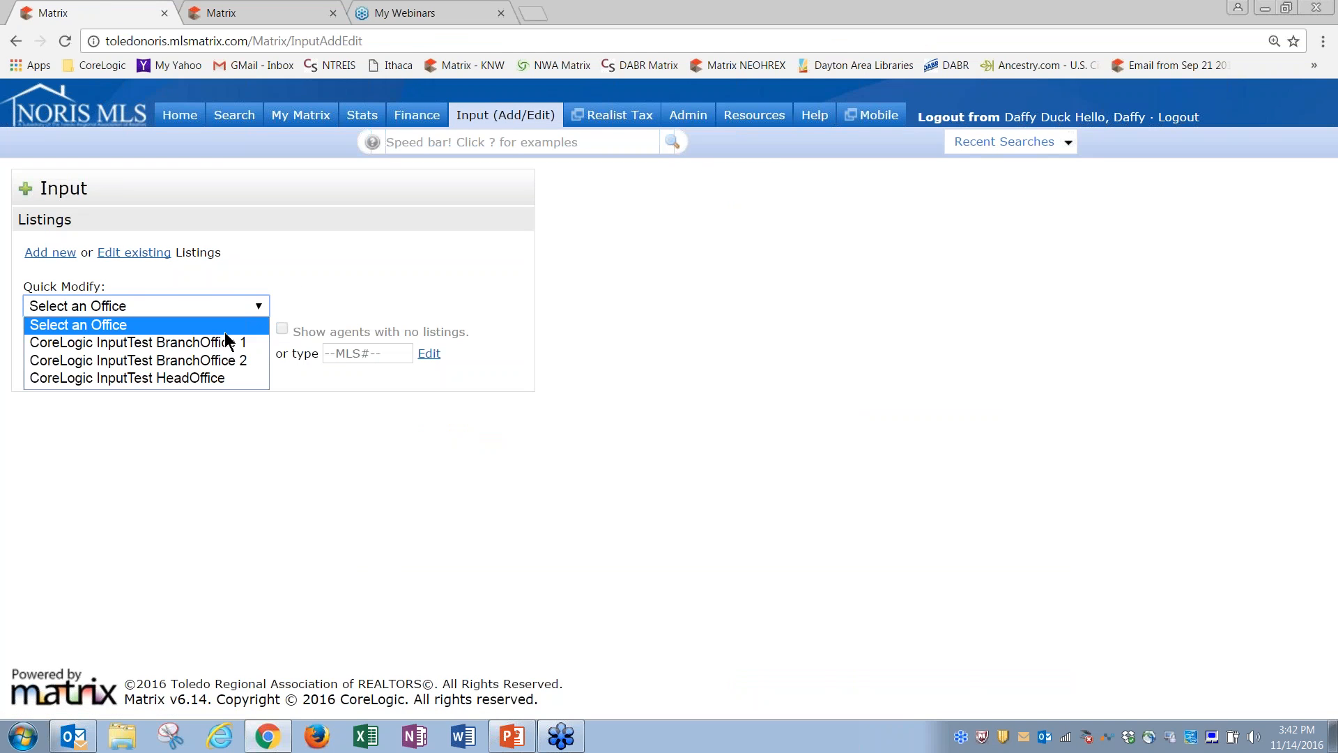
click(208, 378)
click(200, 330)
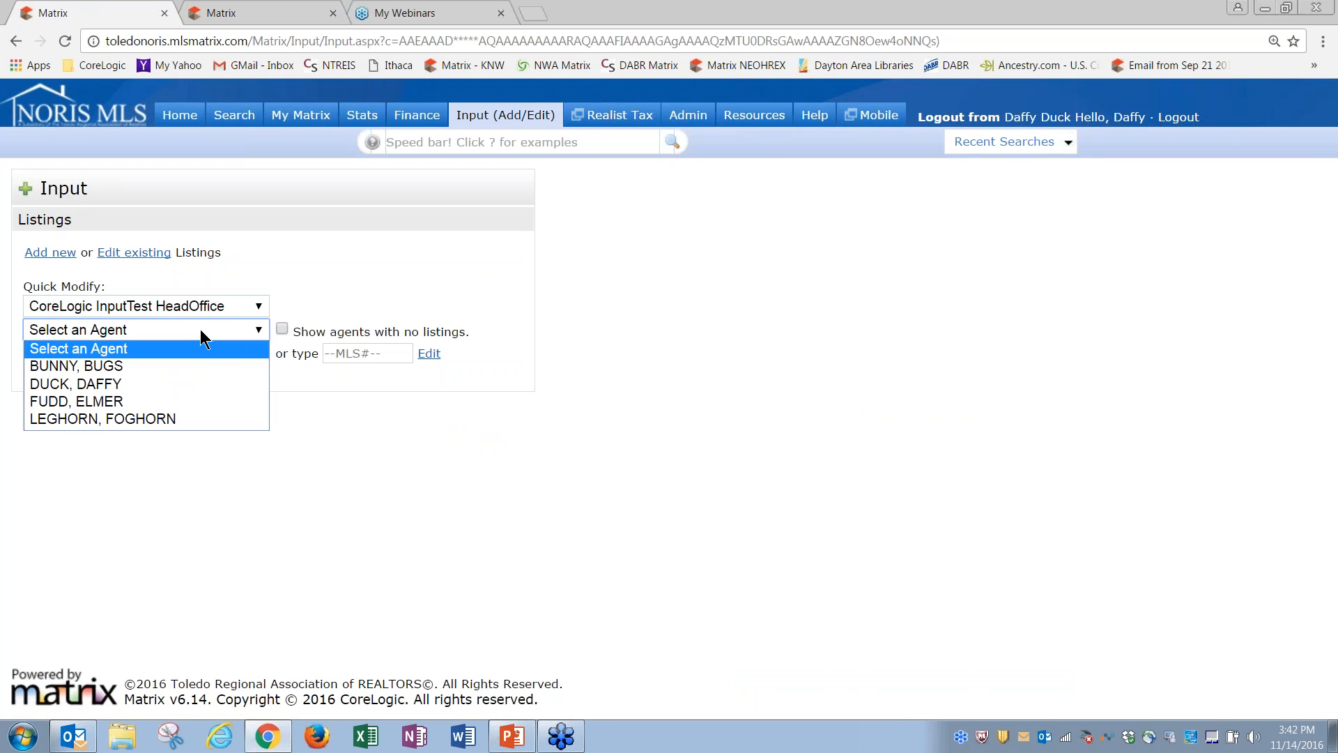
click(135, 385)
click(160, 355)
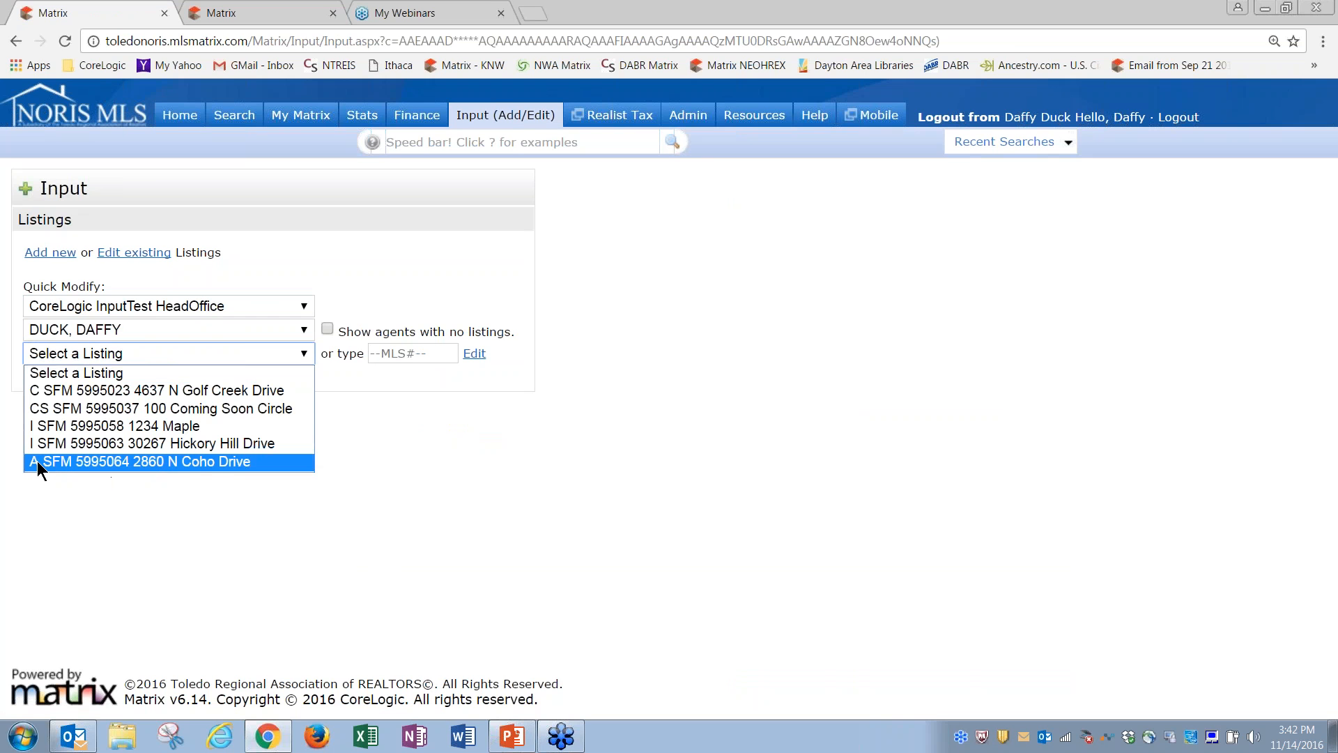
click(159, 461)
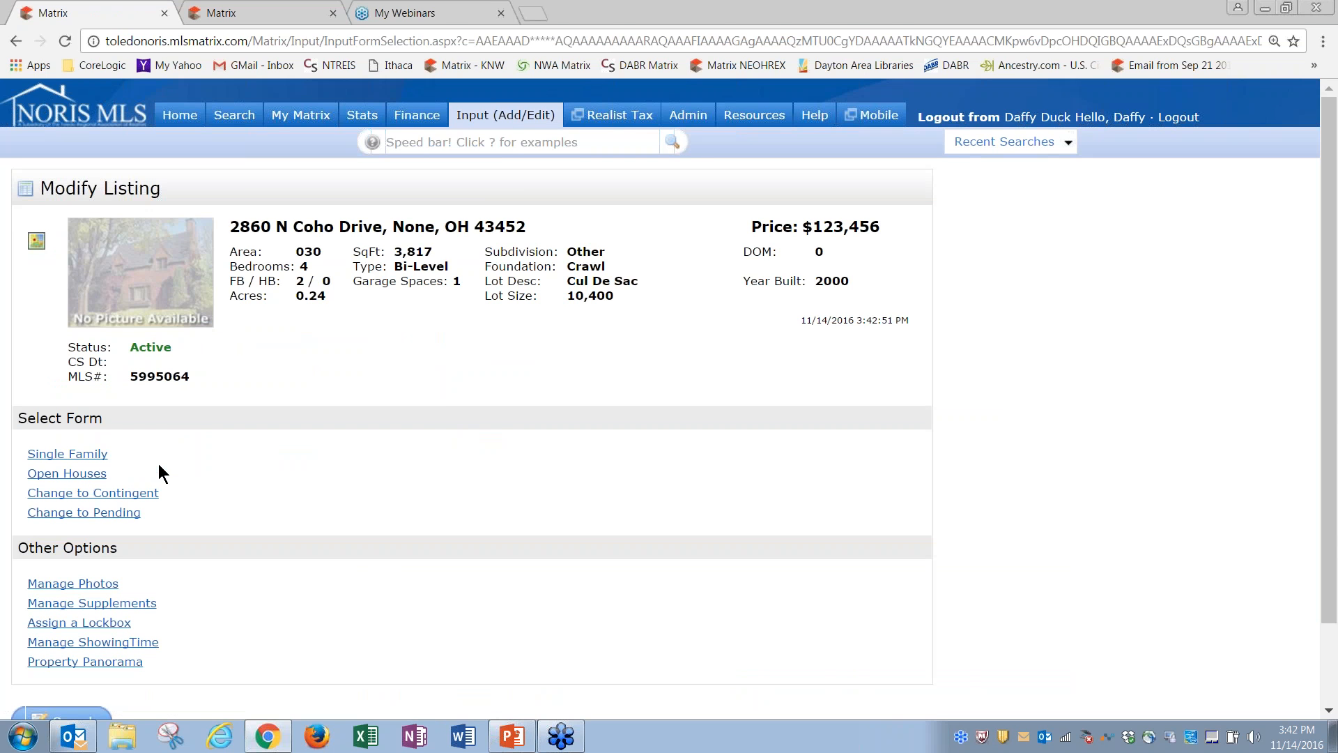
scroll(456, 373, down, 2)
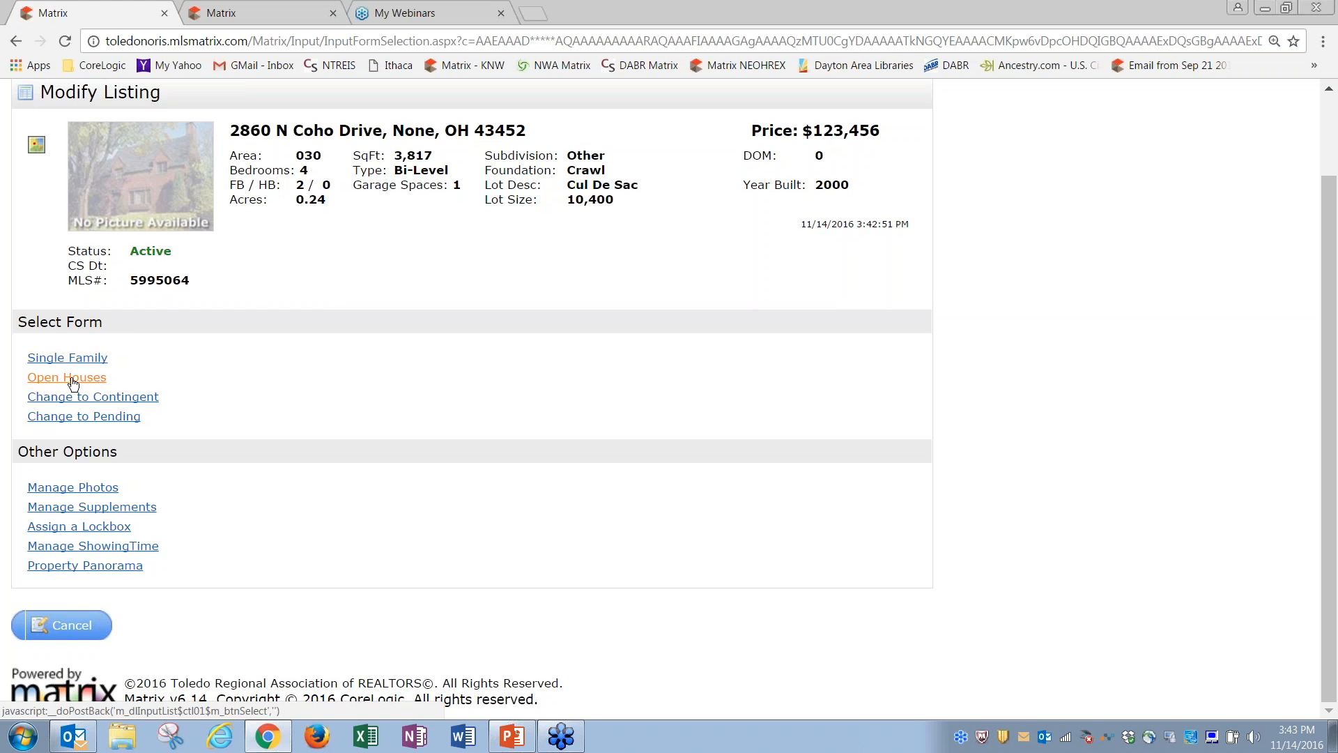
click(73, 380)
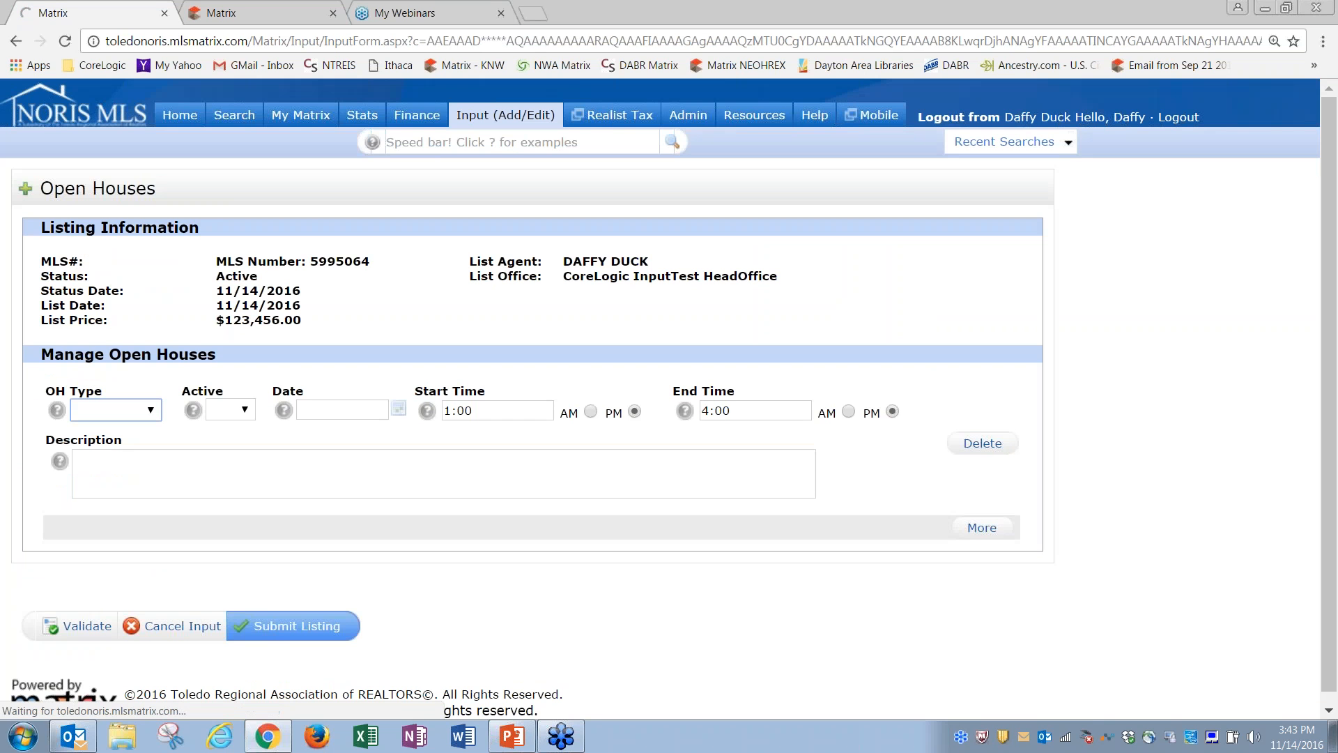
click(151, 410)
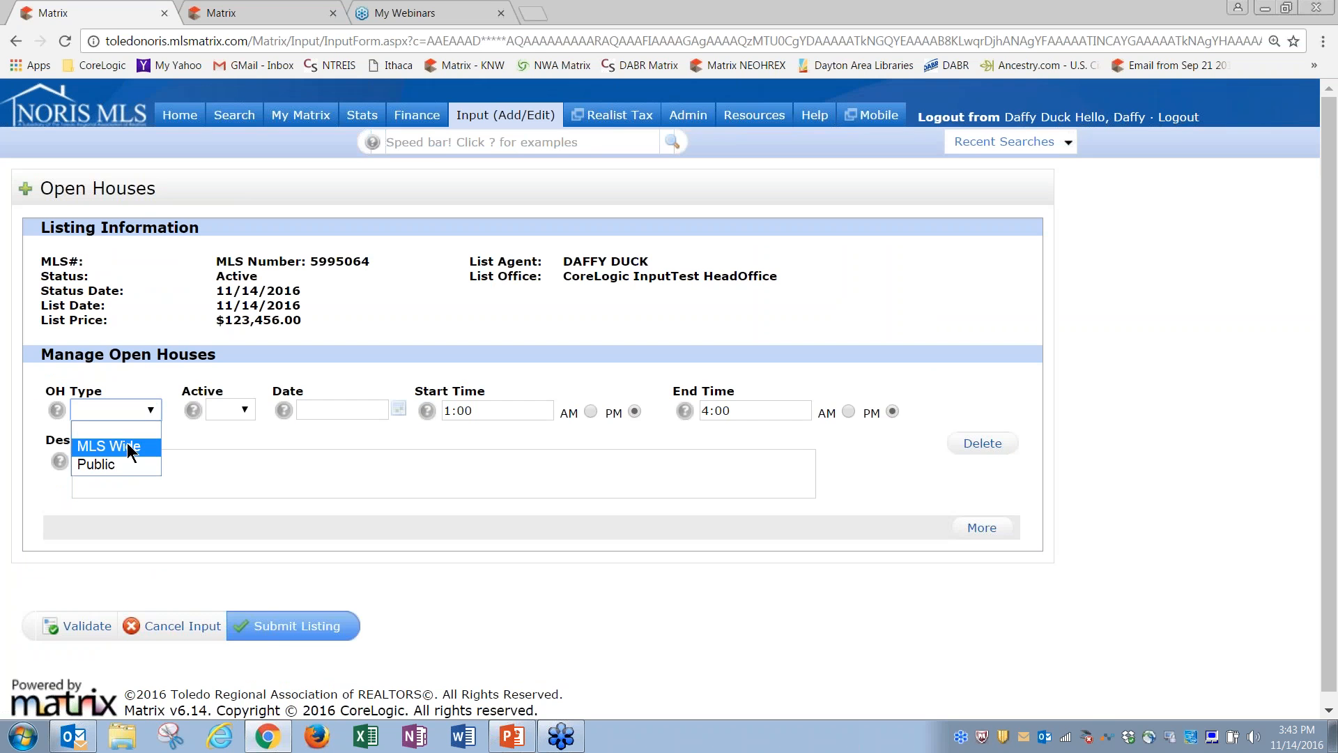
click(116, 464)
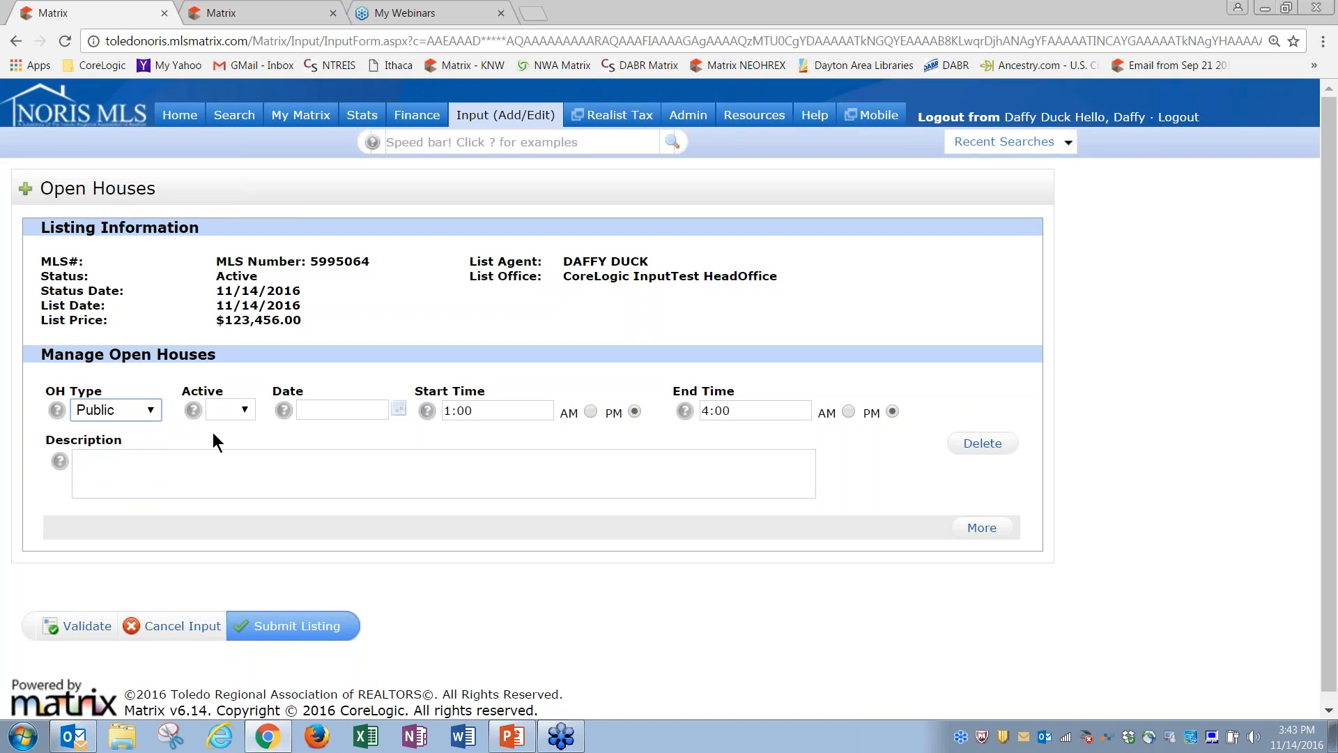
click(236, 410)
click(235, 446)
click(399, 409)
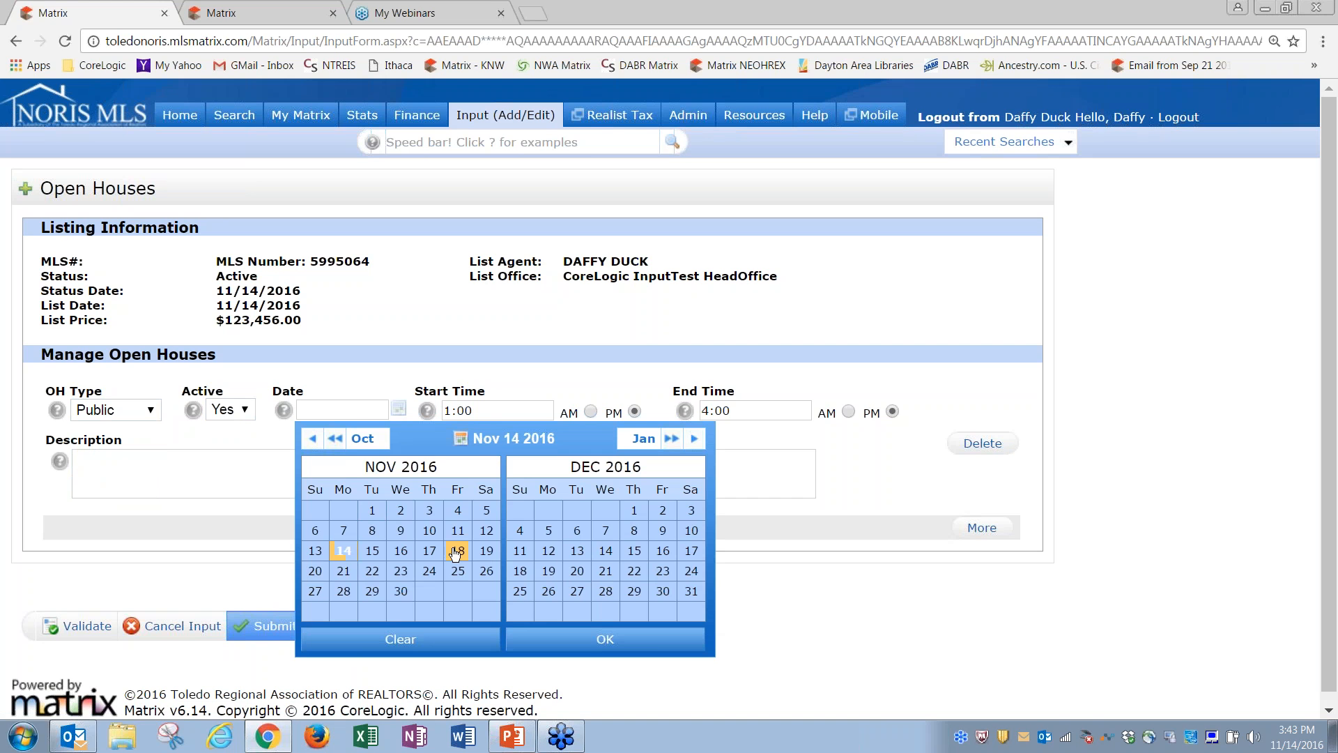
click(318, 572)
click(671, 645)
click(387, 475)
Step: Add a second active public open house on 11/27/2016 and submit the listing
click(982, 528)
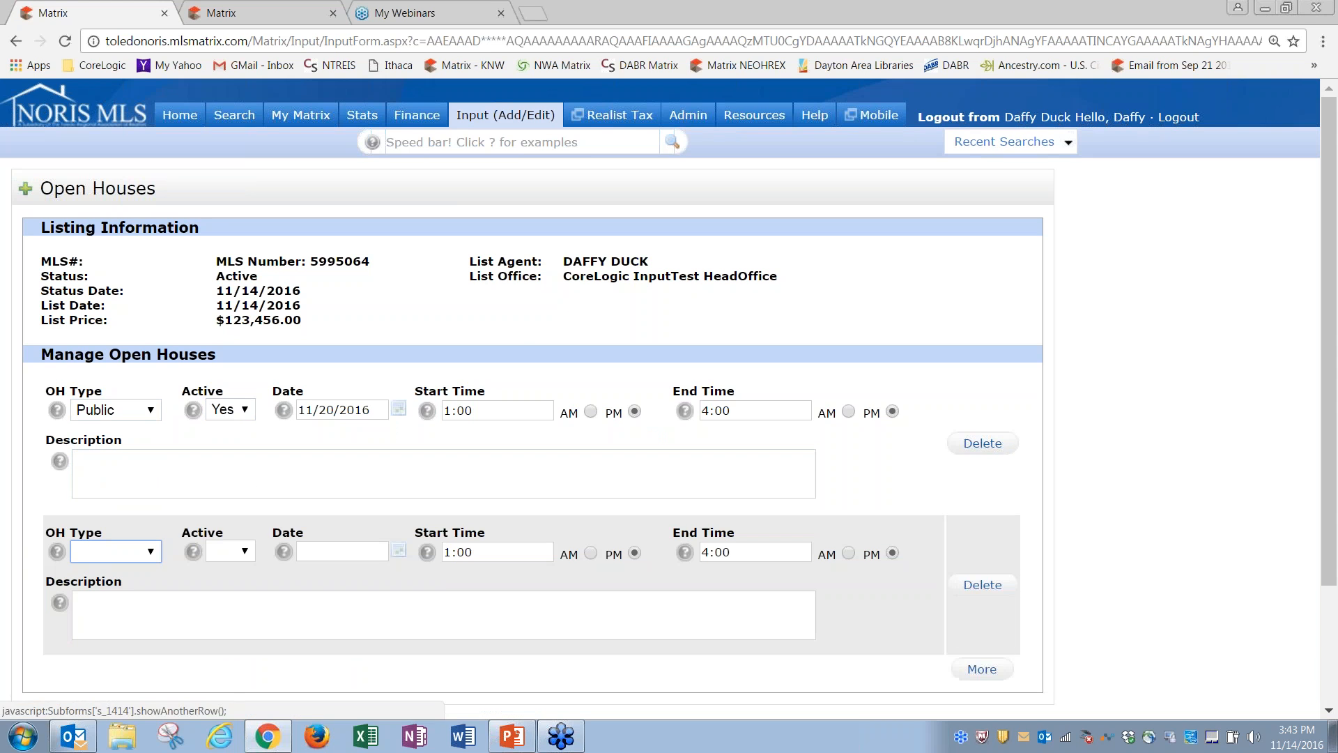
click(150, 554)
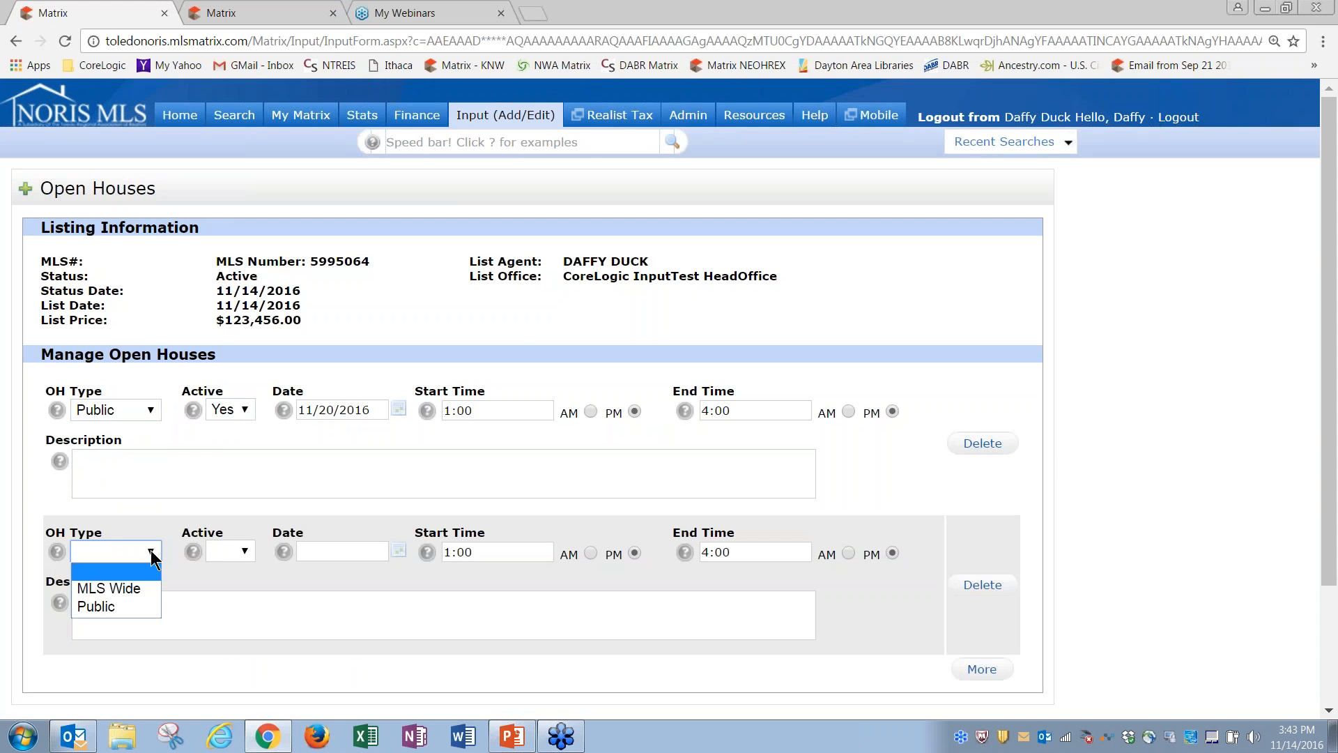
click(131, 606)
click(231, 555)
click(235, 586)
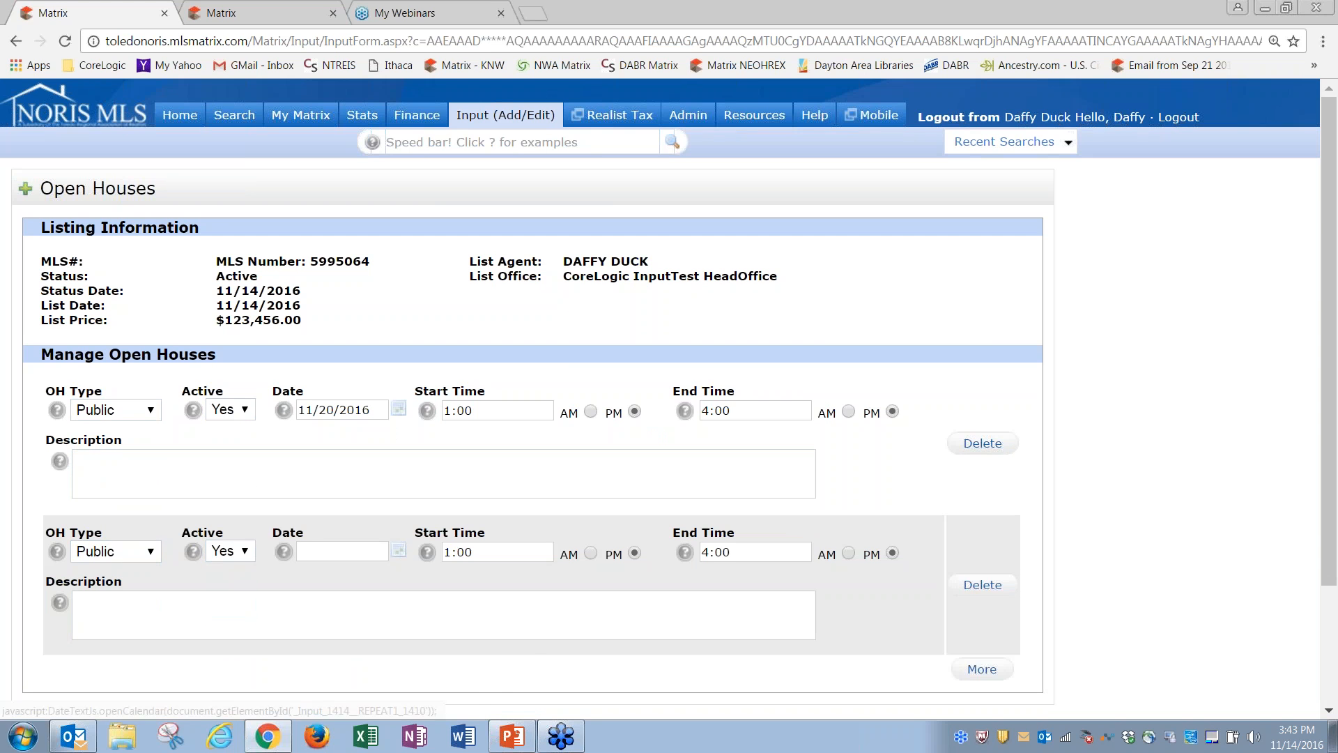
click(399, 550)
click(315, 581)
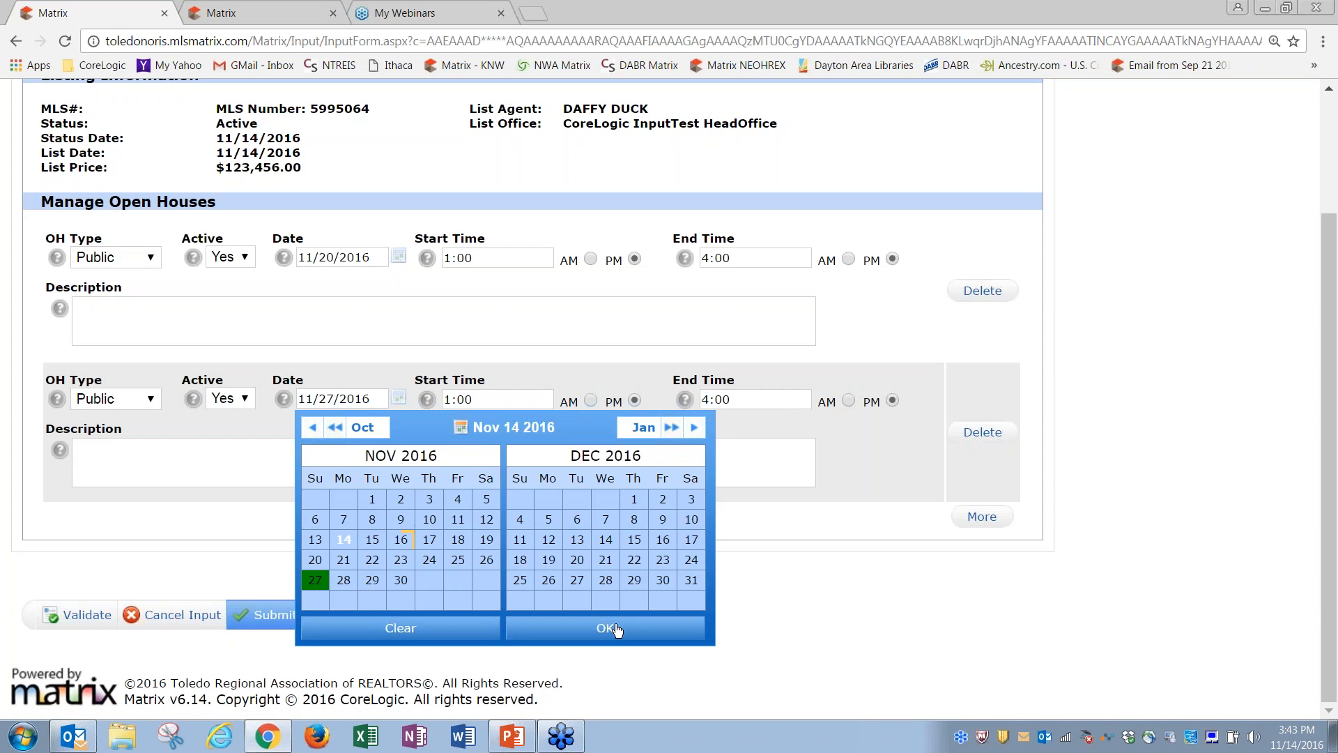
click(615, 629)
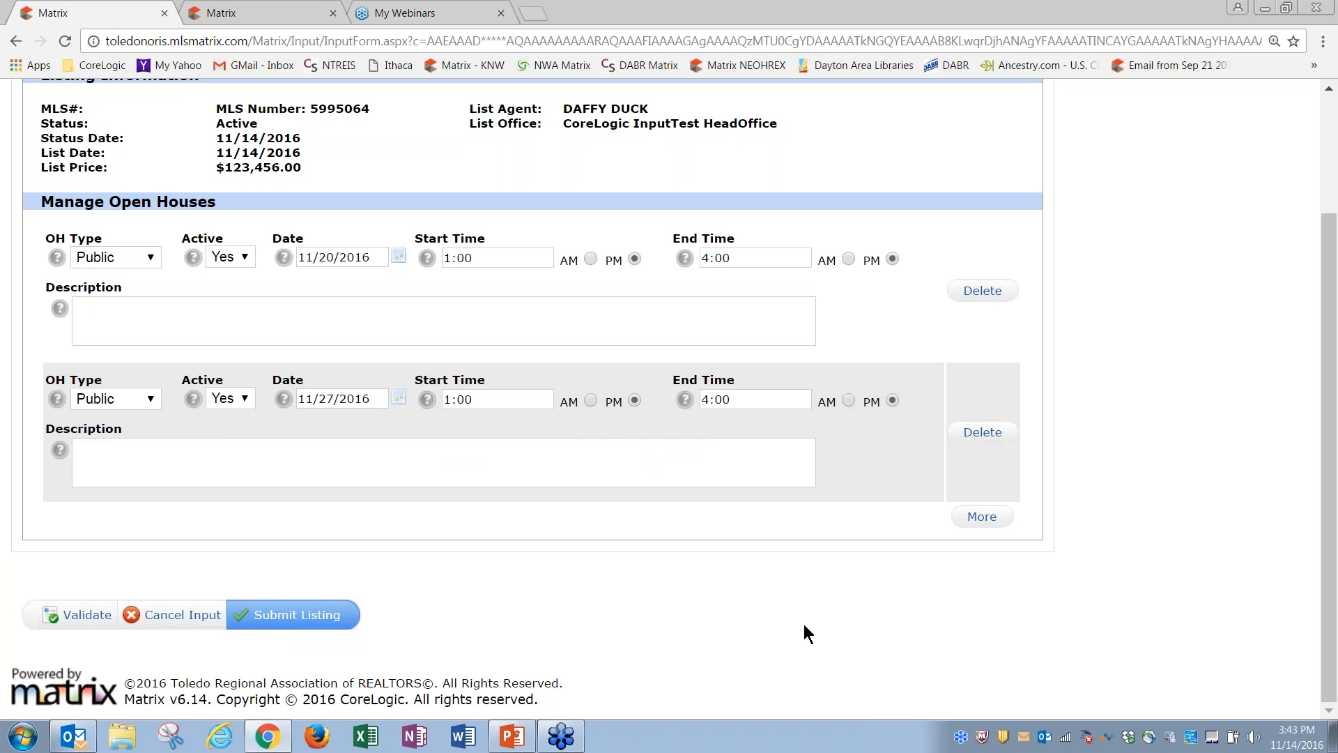
click(287, 619)
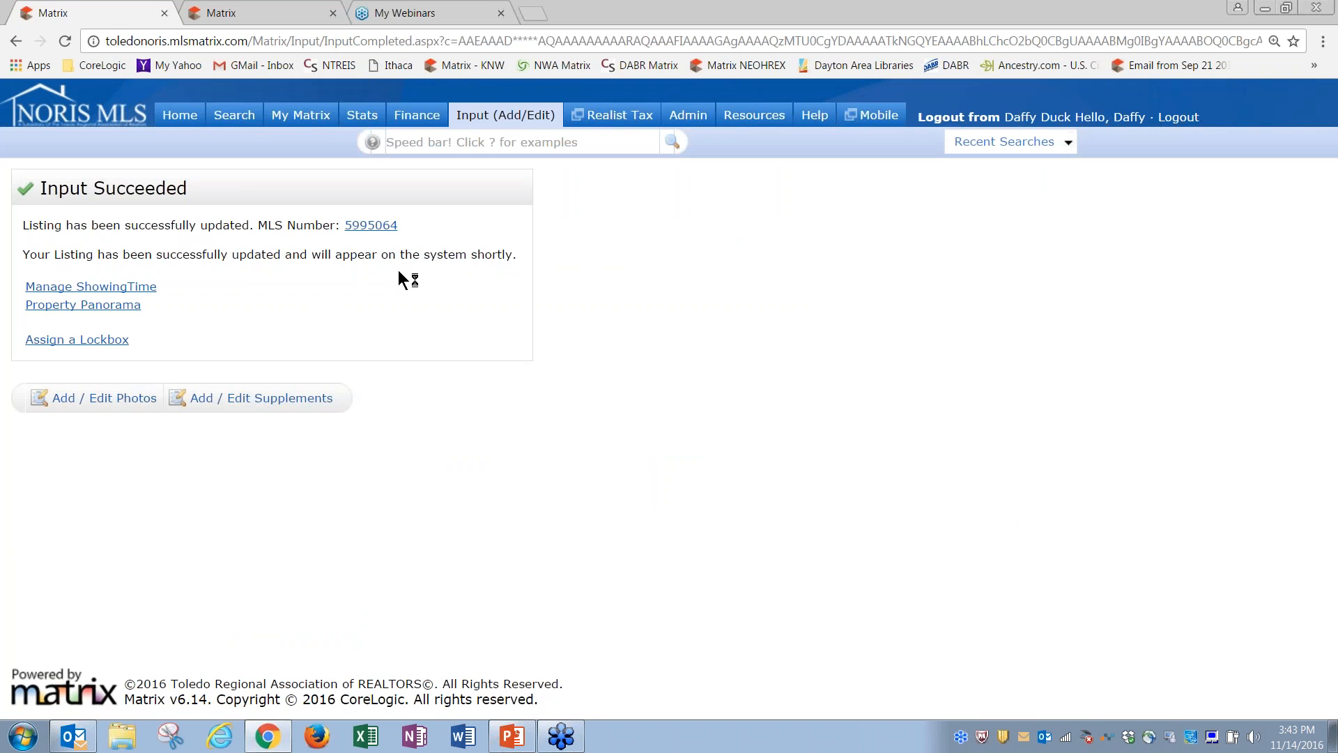
click(506, 115)
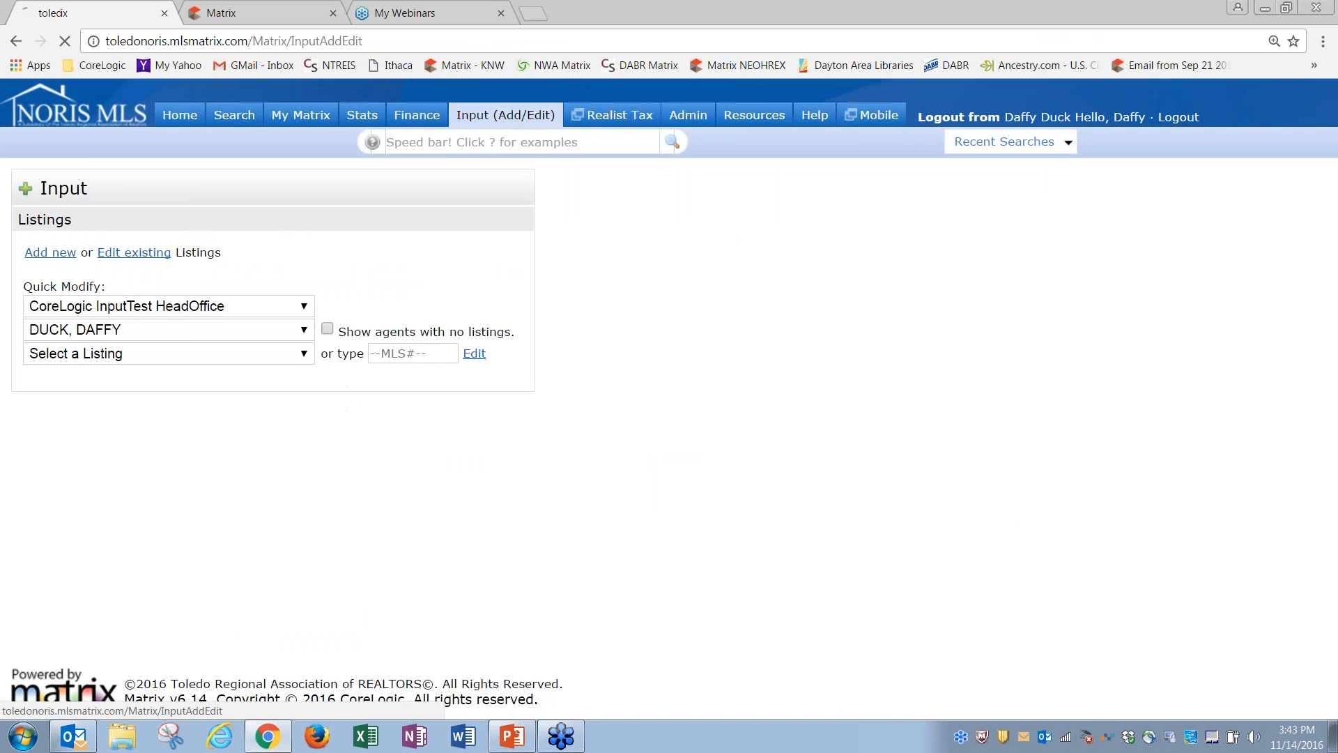
click(189, 353)
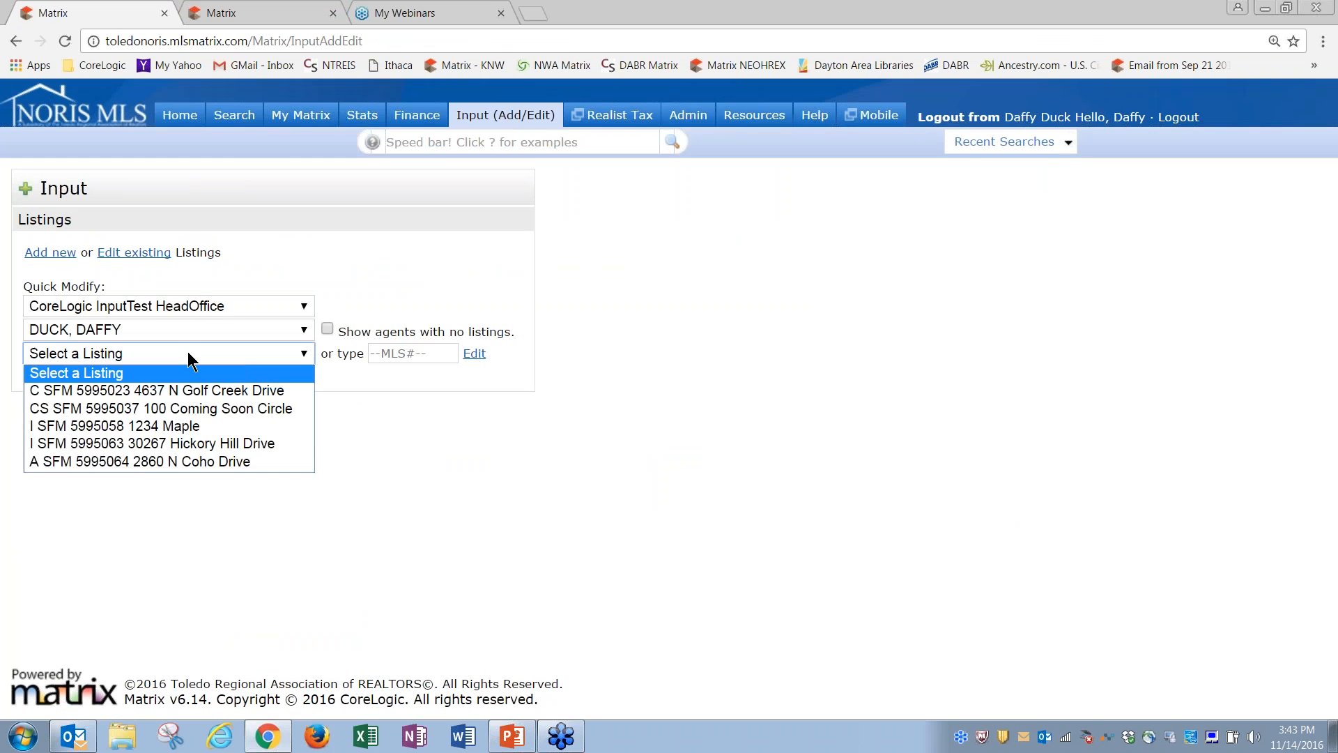
click(214, 461)
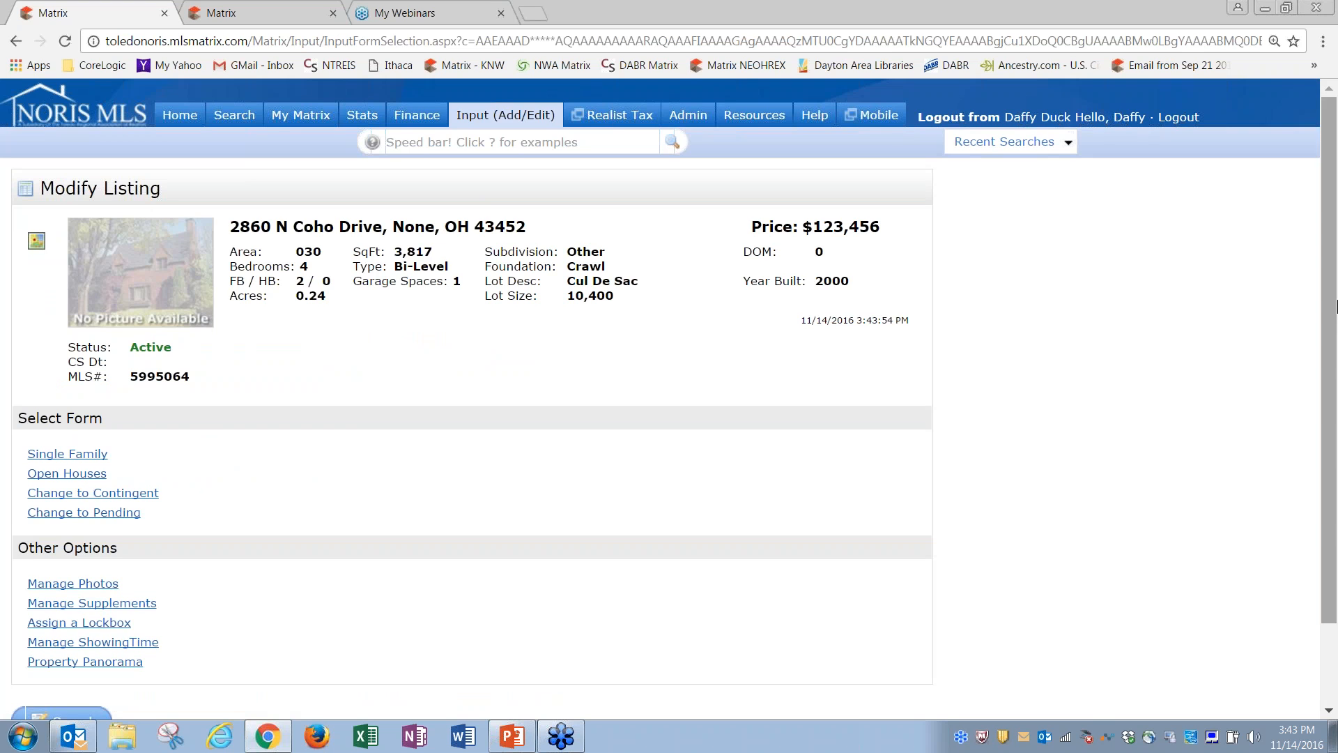
scroll(325, 370, down, 2)
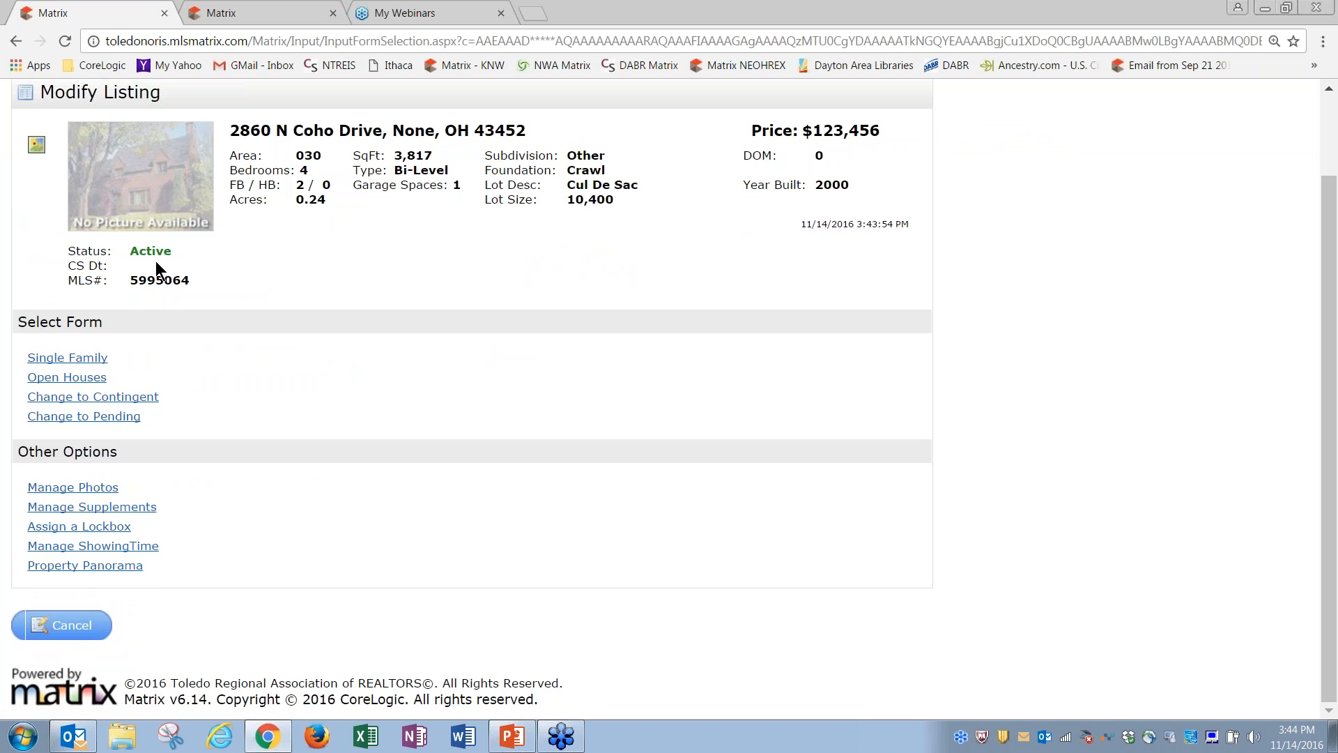
click(106, 400)
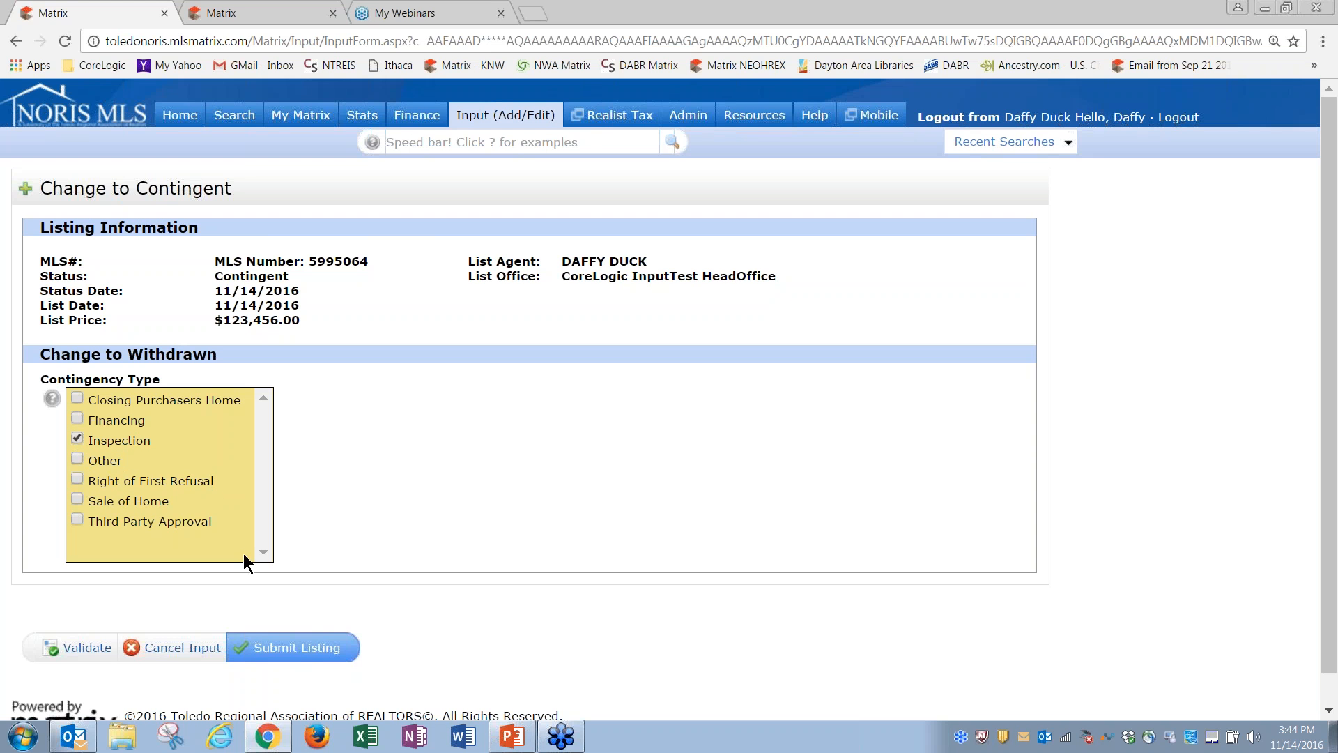
click(284, 642)
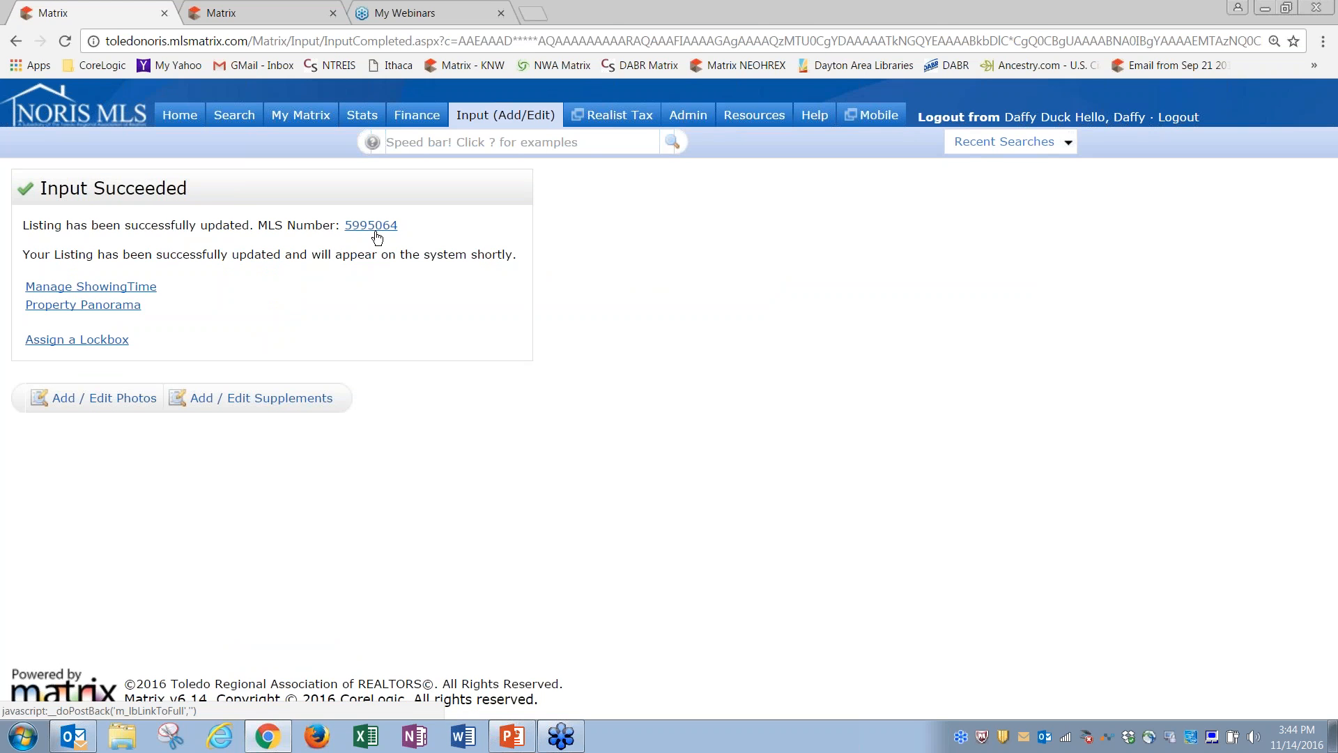
click(505, 115)
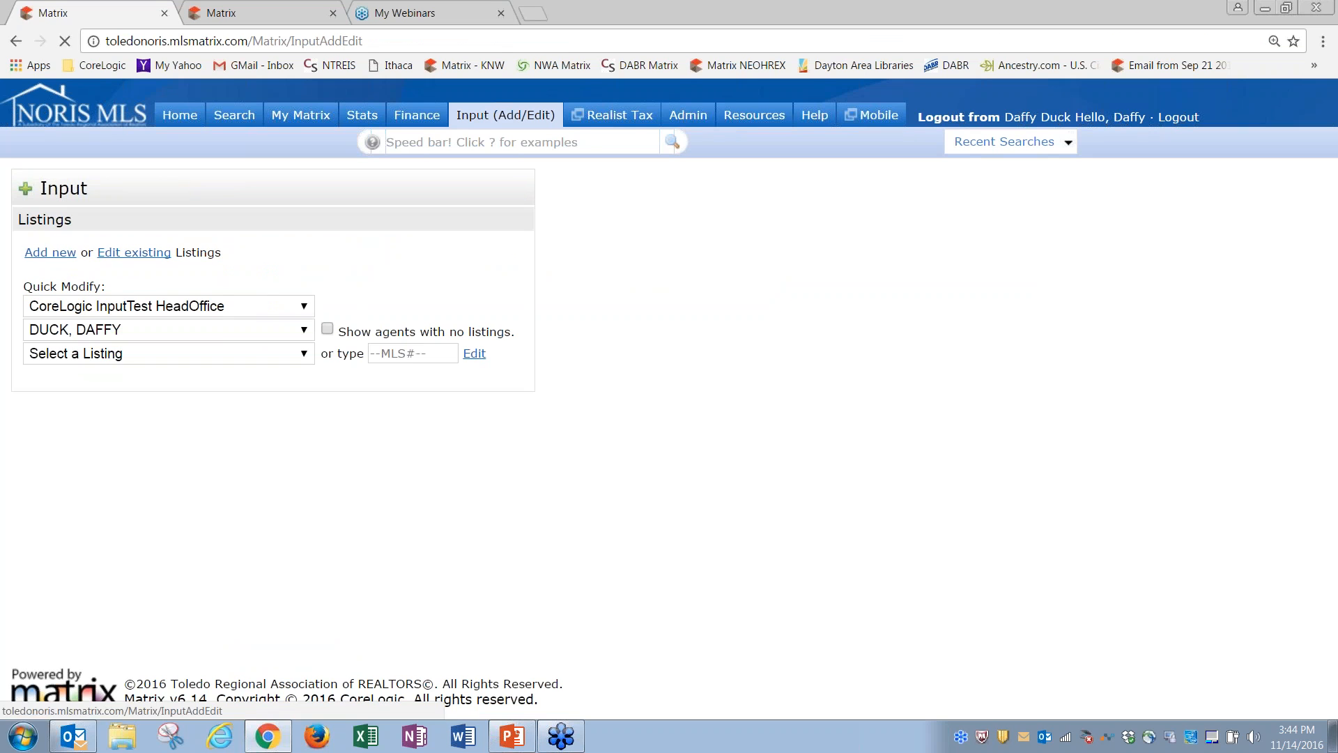
click(216, 352)
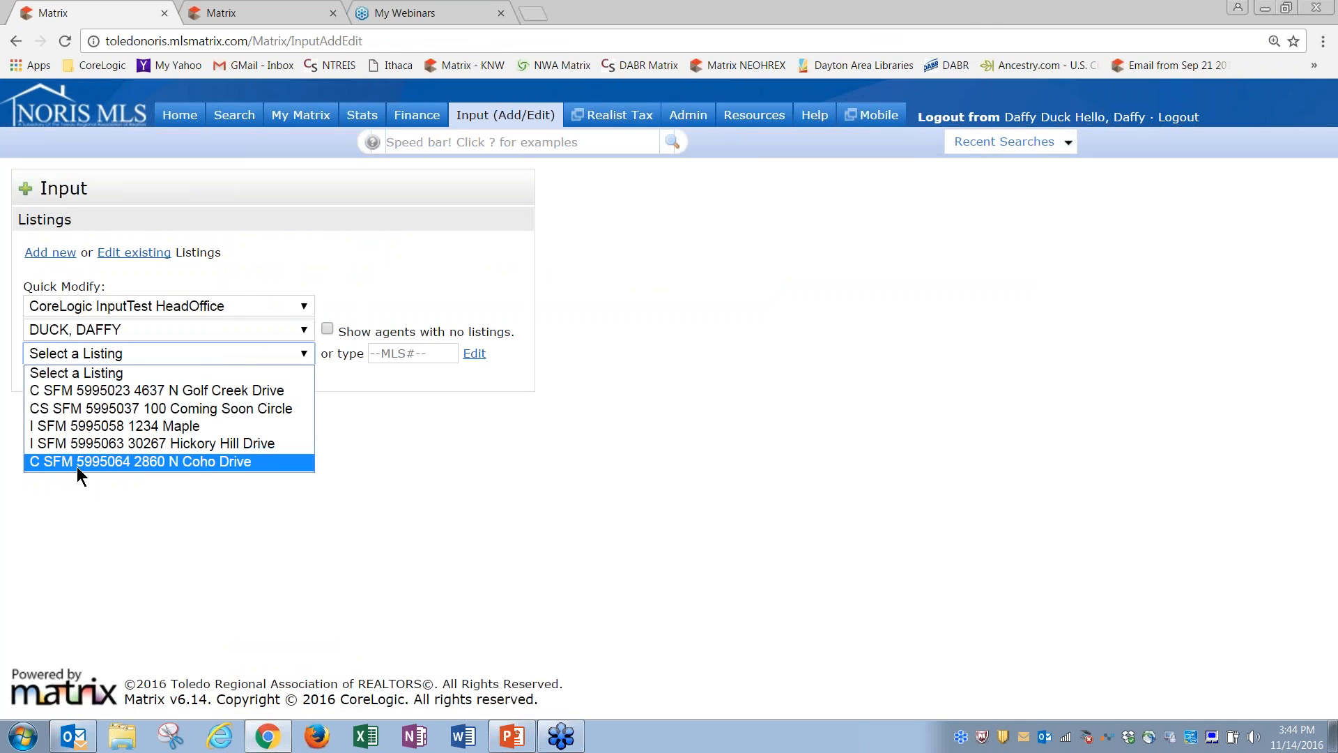
click(106, 461)
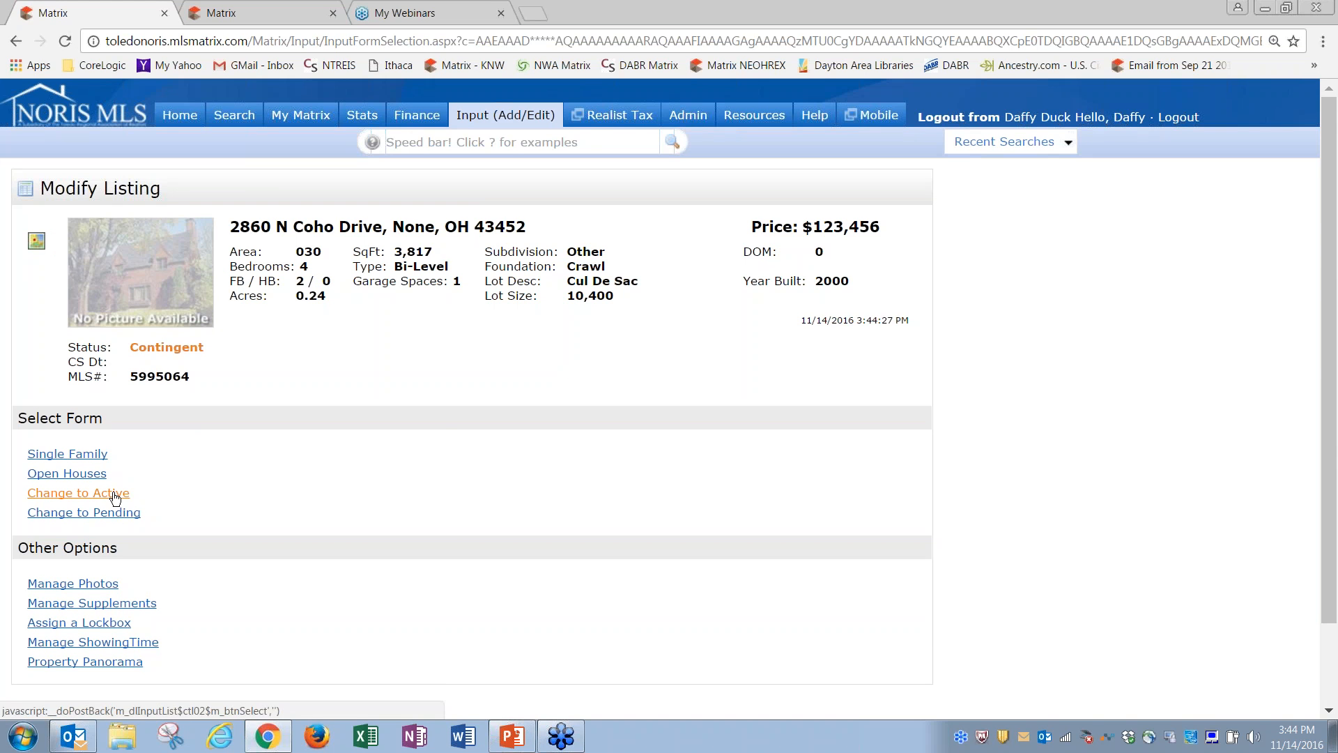
click(119, 514)
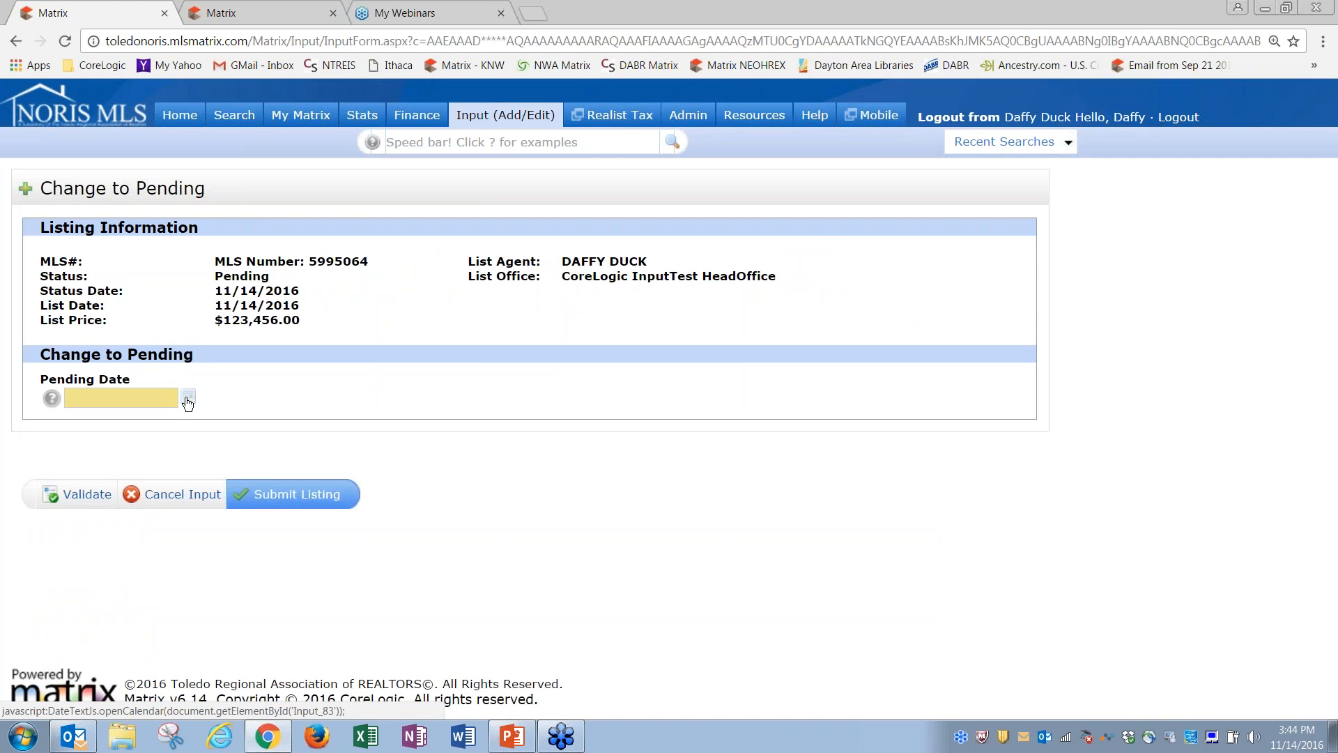
click(188, 401)
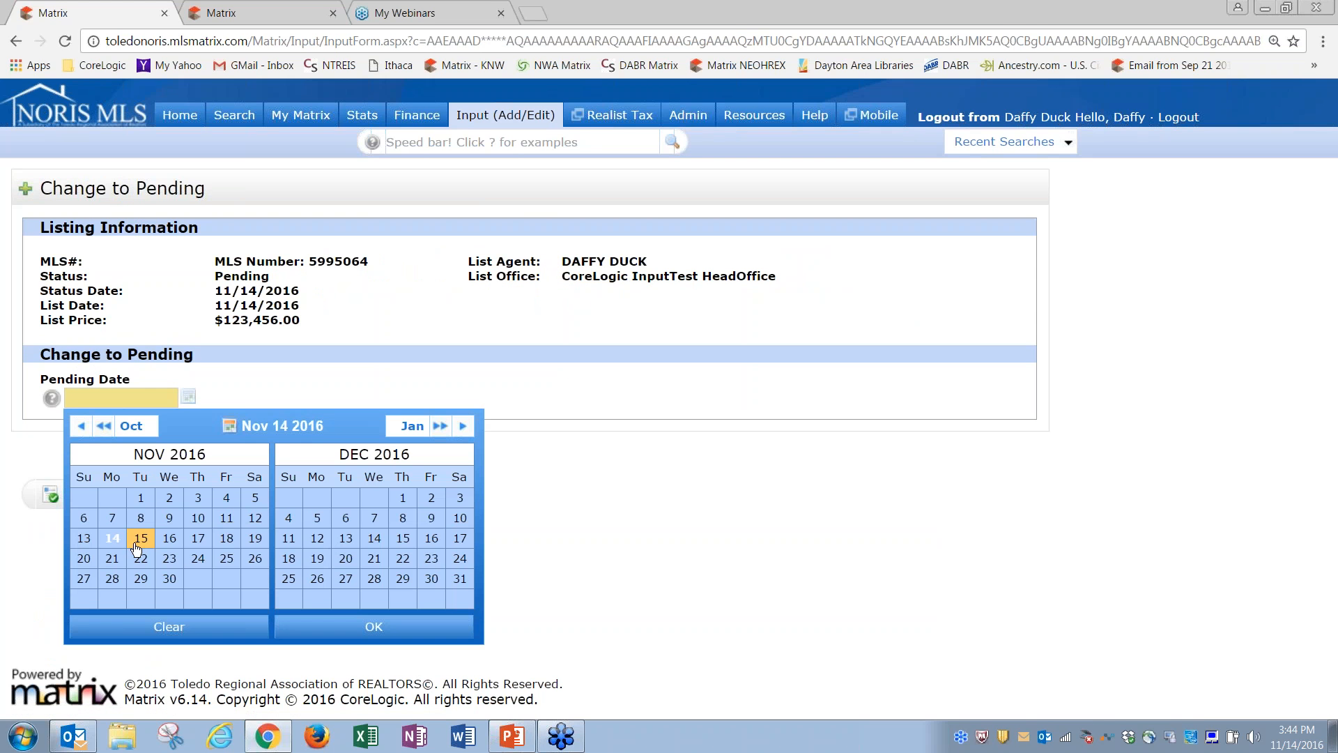
click(112, 538)
click(352, 630)
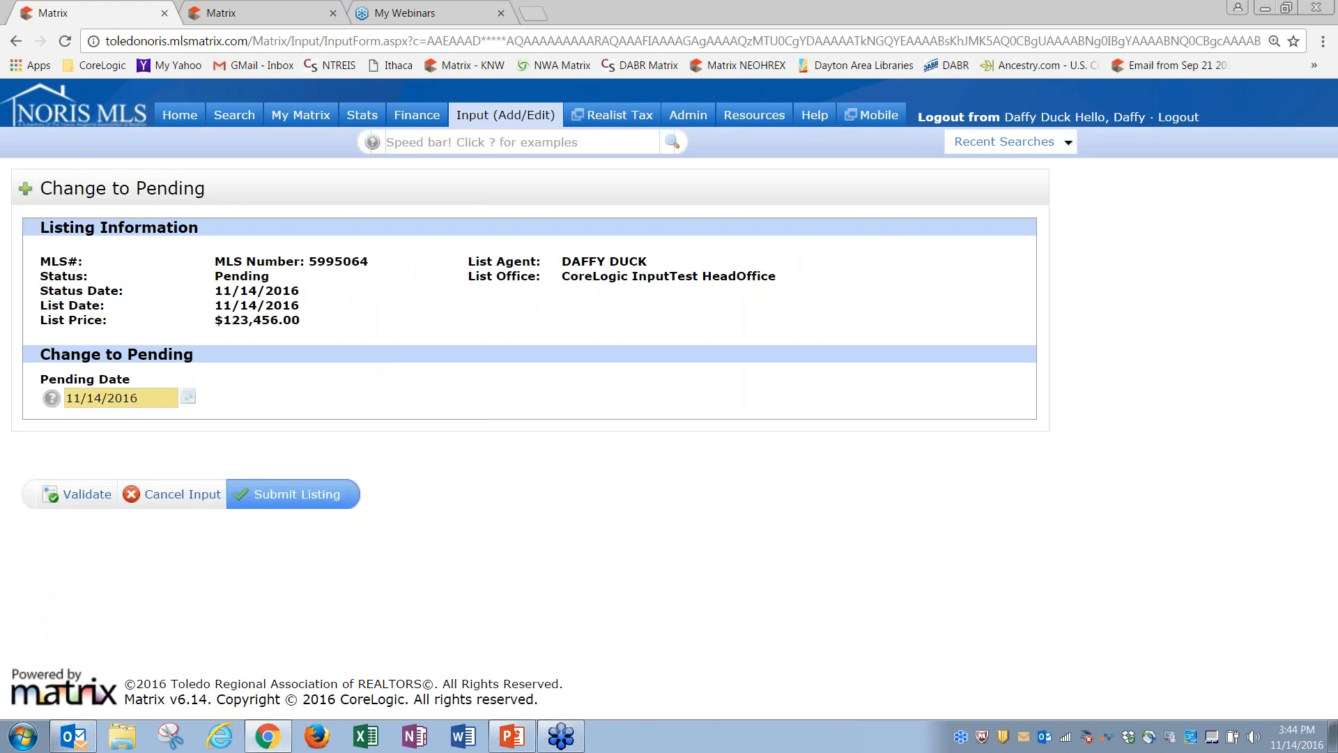
click(297, 494)
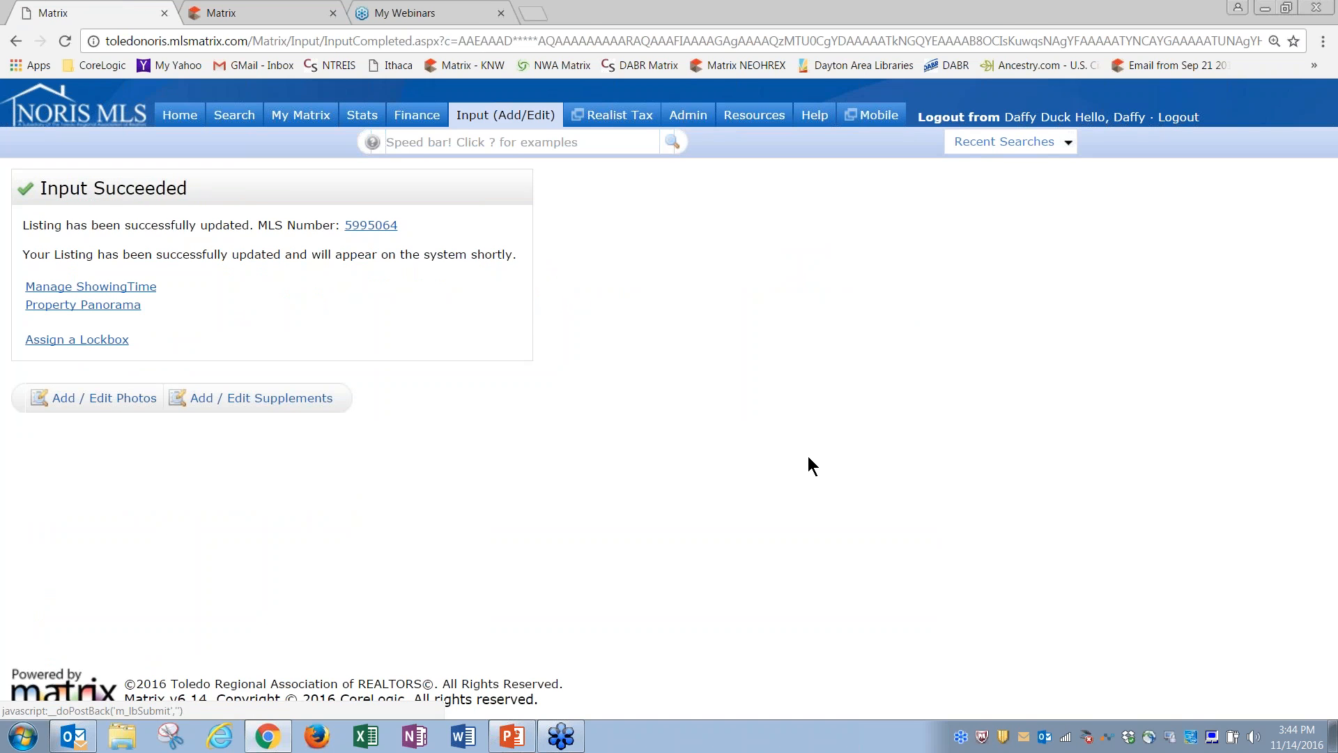
click(529, 121)
click(231, 353)
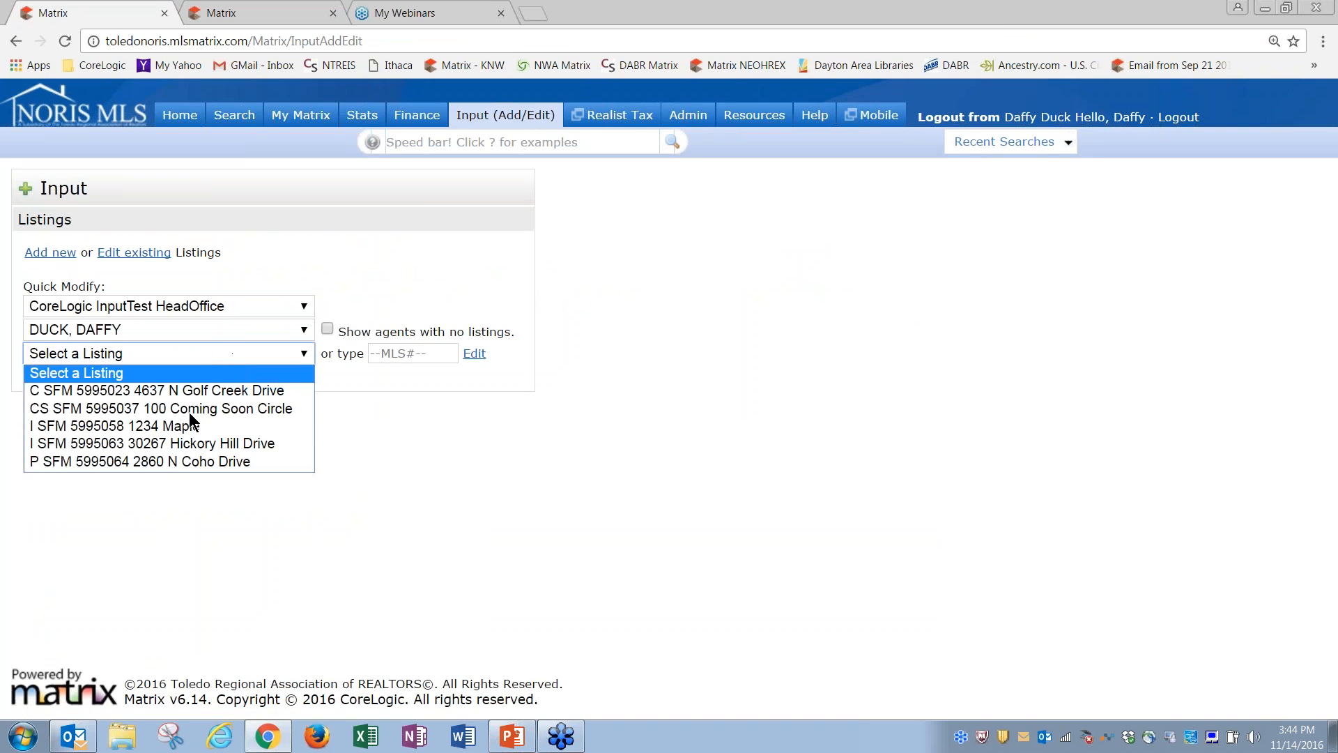
Step: Open the Change to Sold form for the pending Coho Drive listing and try submitting it
click(161, 461)
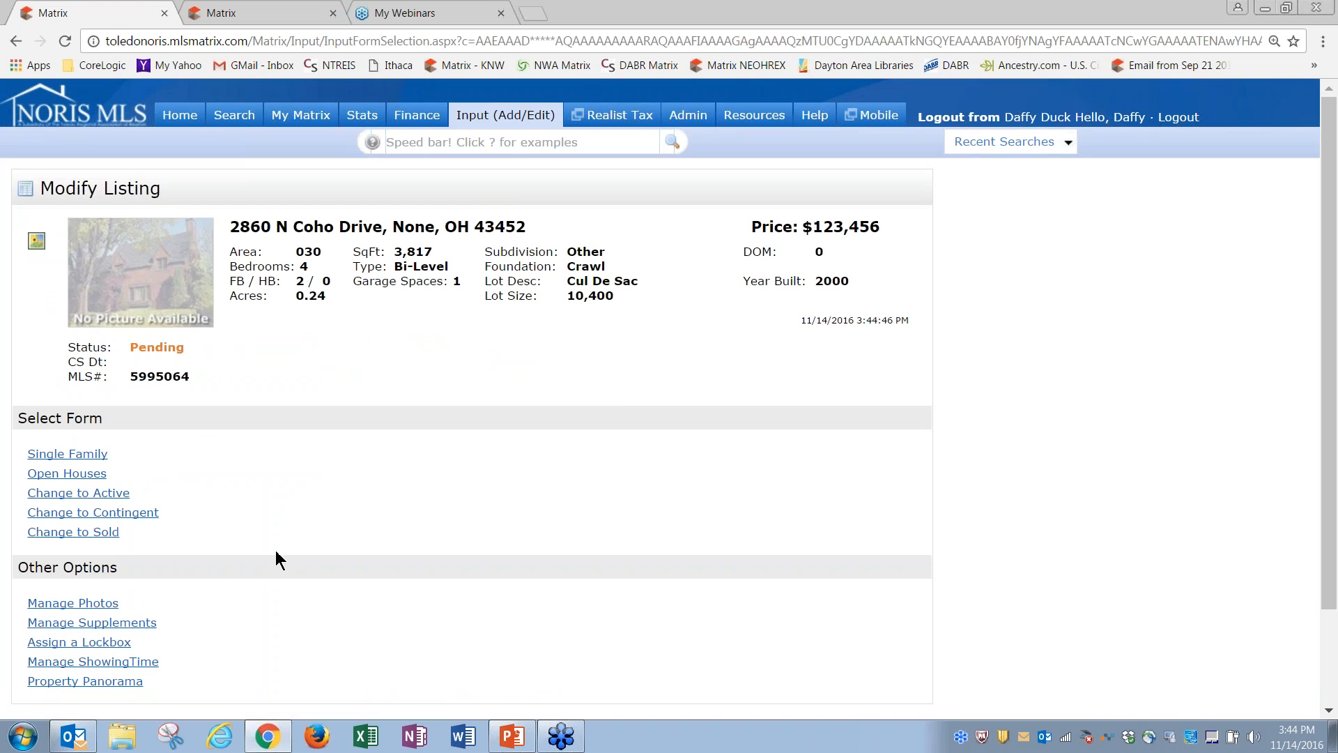
click(111, 533)
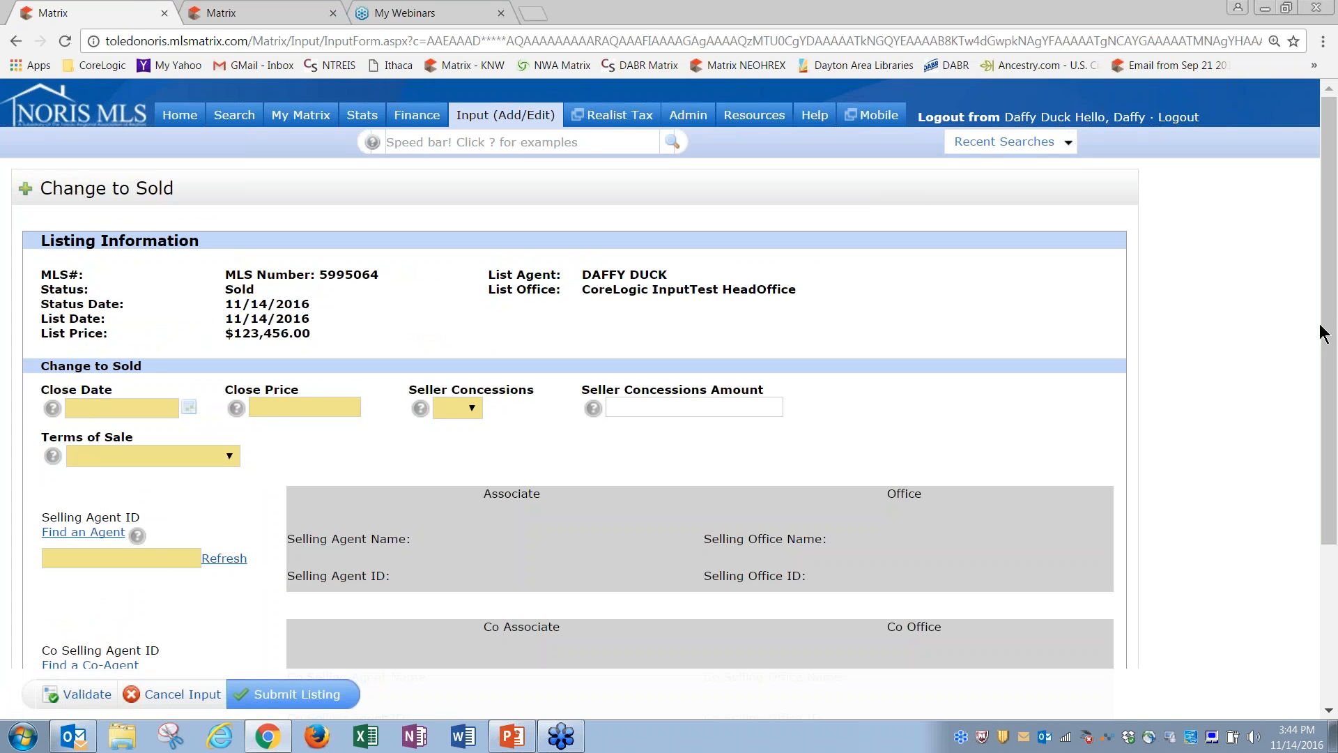
drag(1336, 328, 1320, 479)
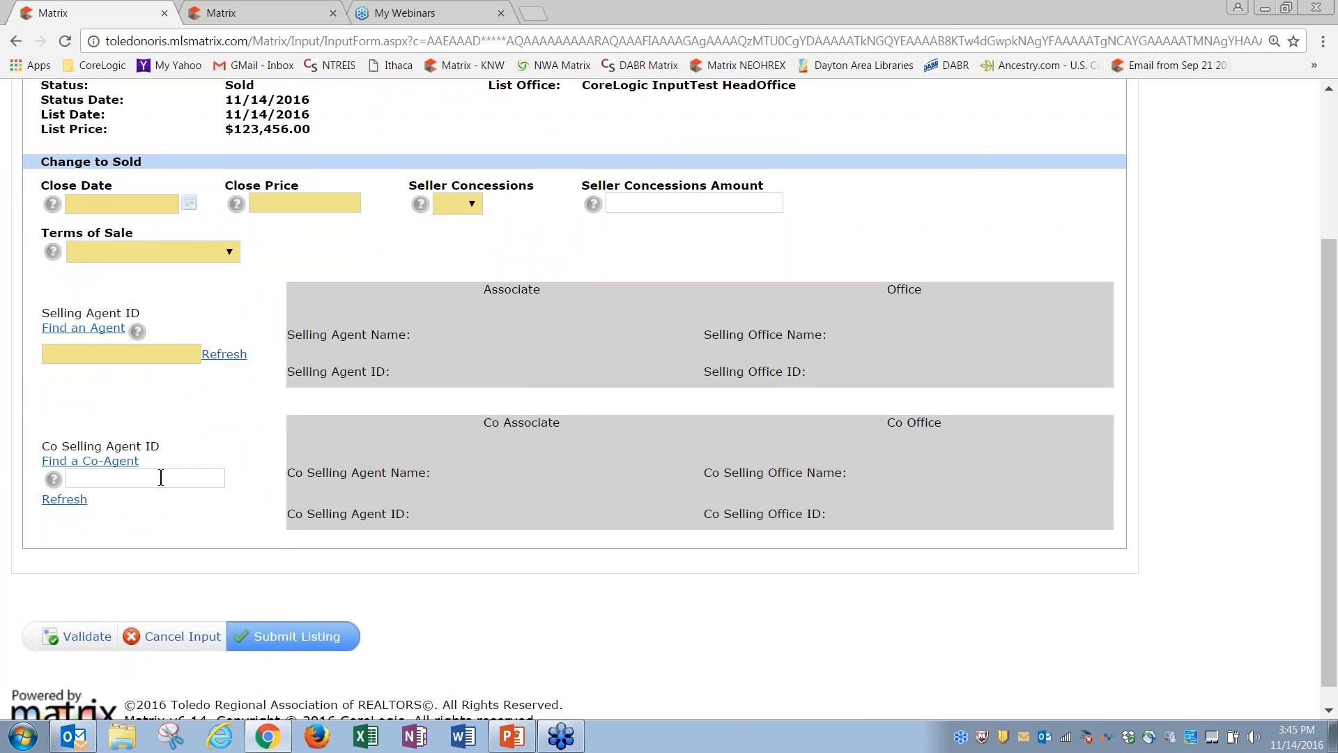
click(314, 635)
Step: Cancel the Change to Sold input and leave Modify Listing for the Input page
click(175, 636)
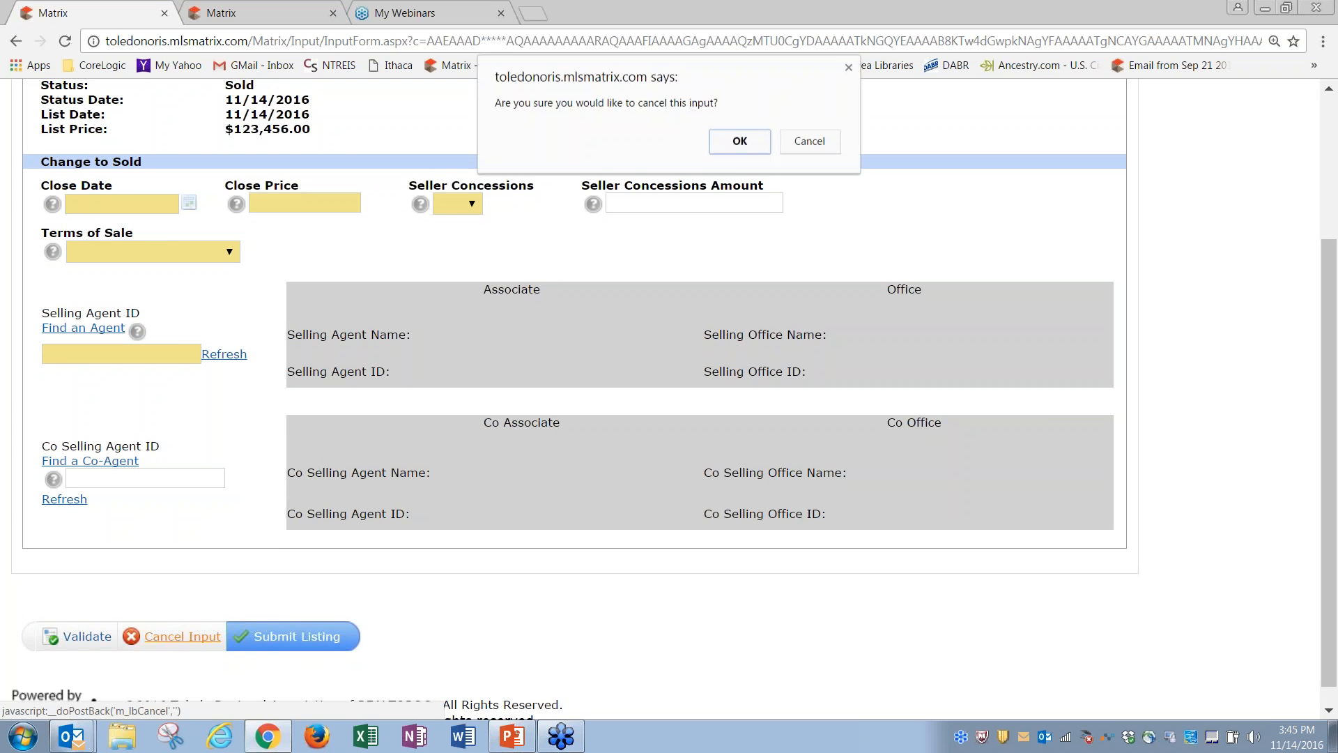
click(740, 142)
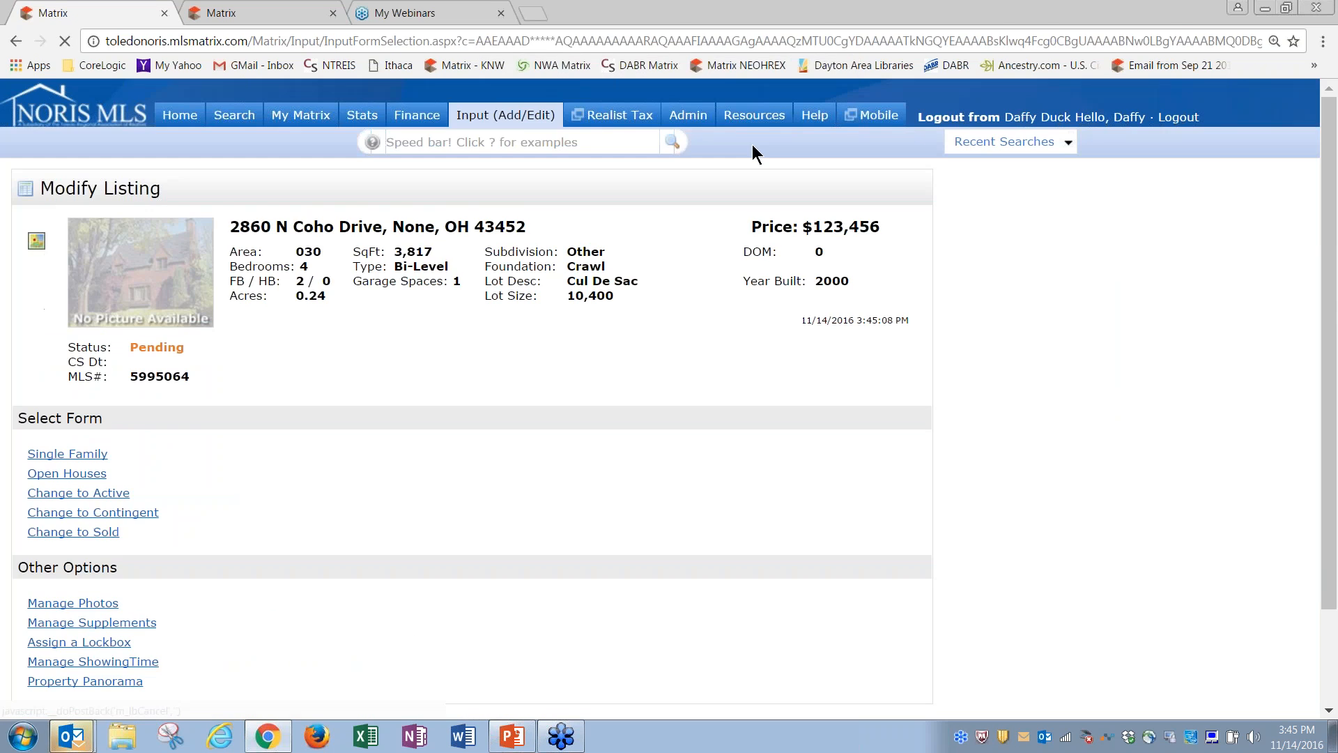
drag(1330, 405, 1323, 507)
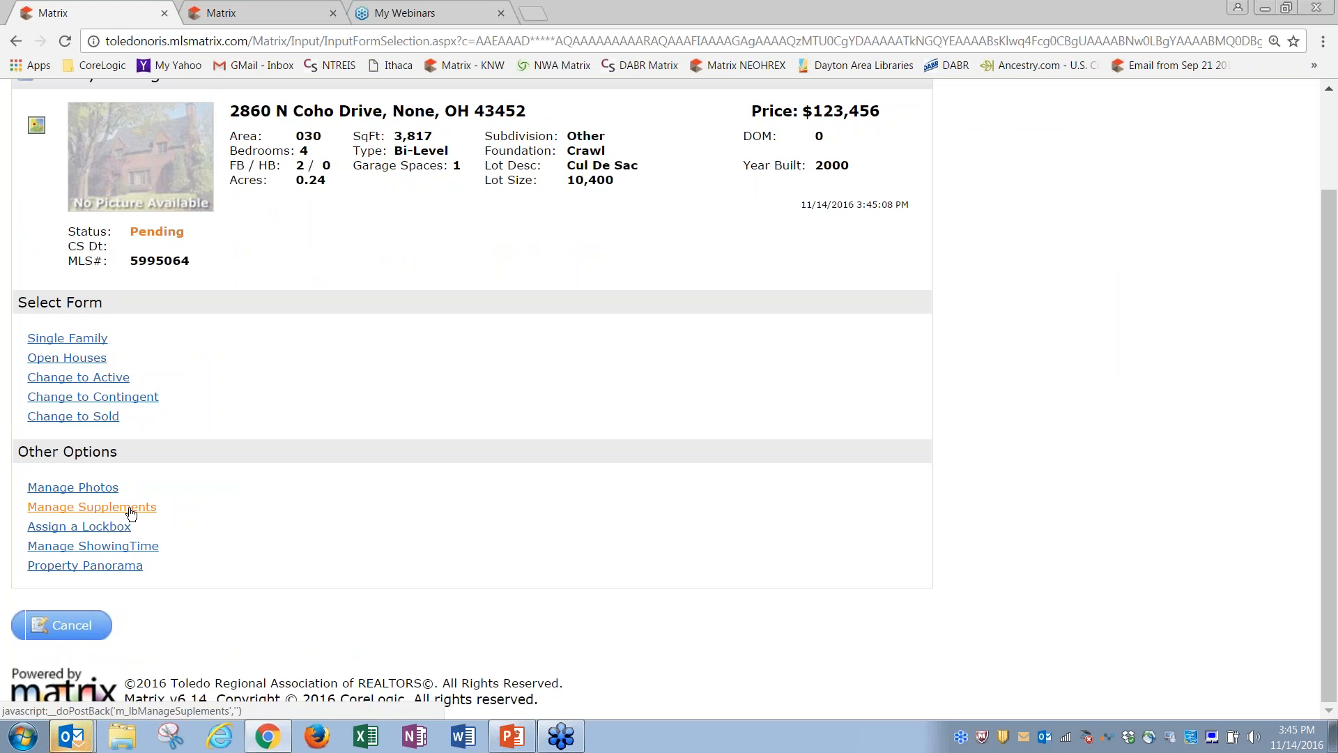
click(106, 506)
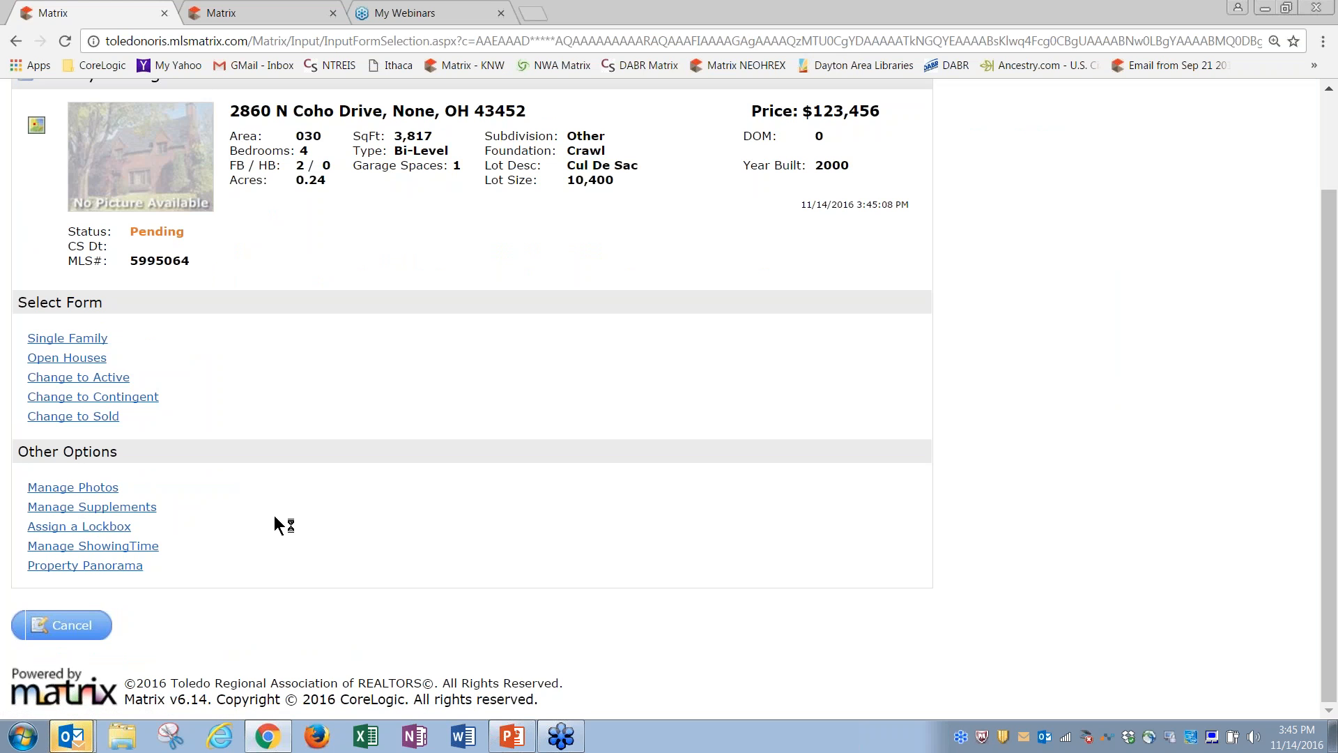
click(66, 628)
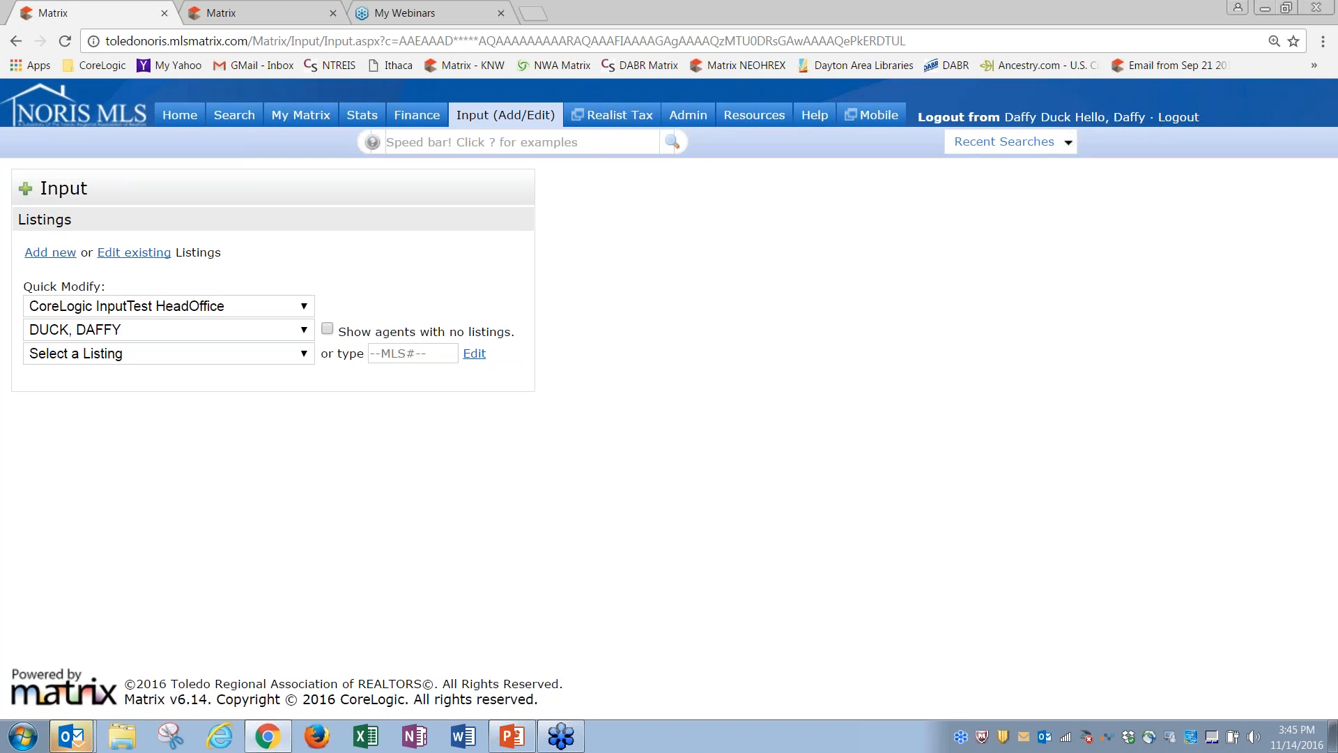
click(298, 354)
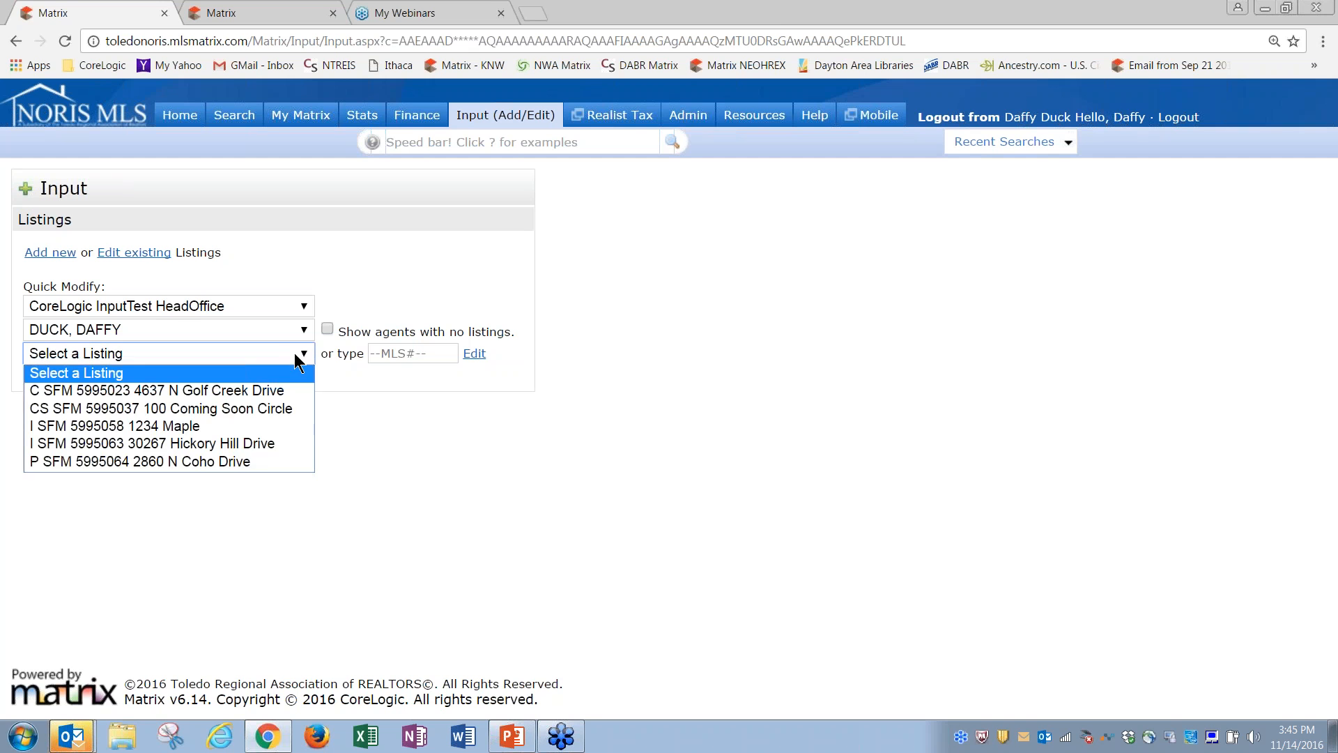
click(186, 463)
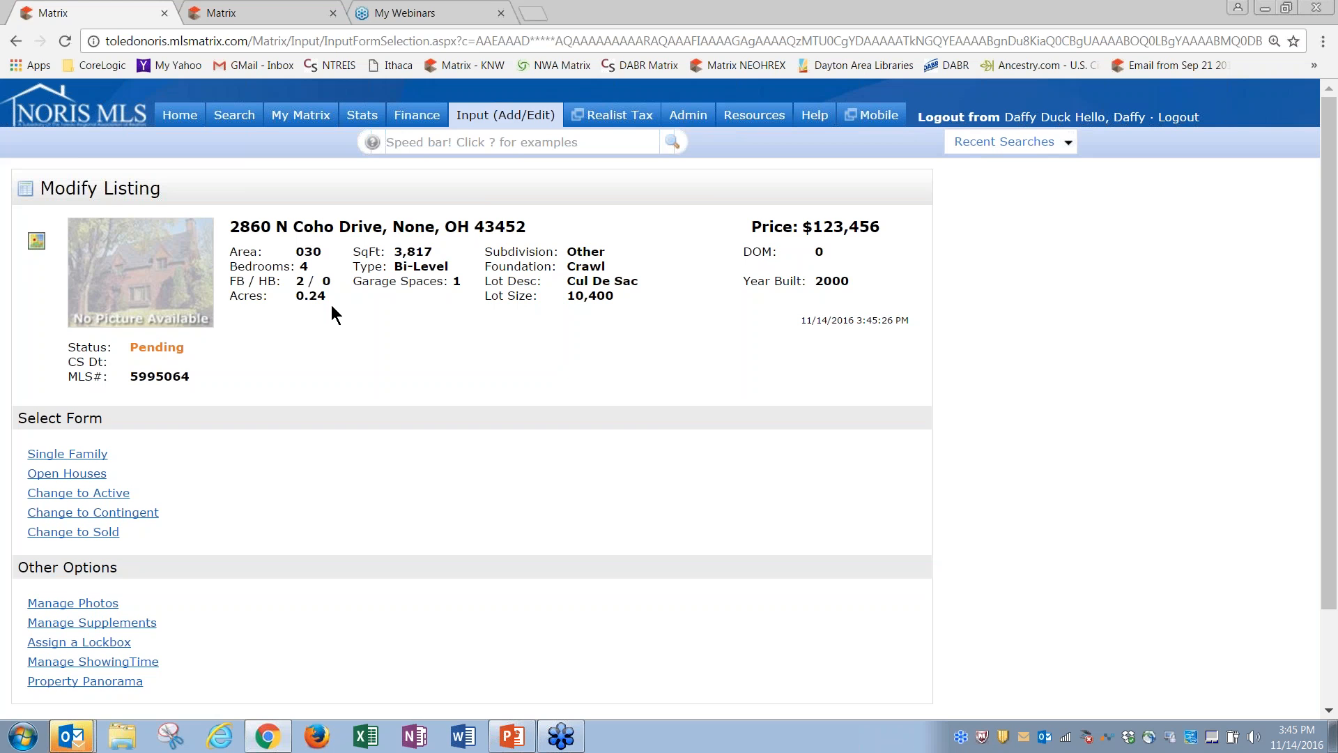
Step: Switch to the second Matrix tab showing 29 area 002 listings priced $200–250K
click(228, 15)
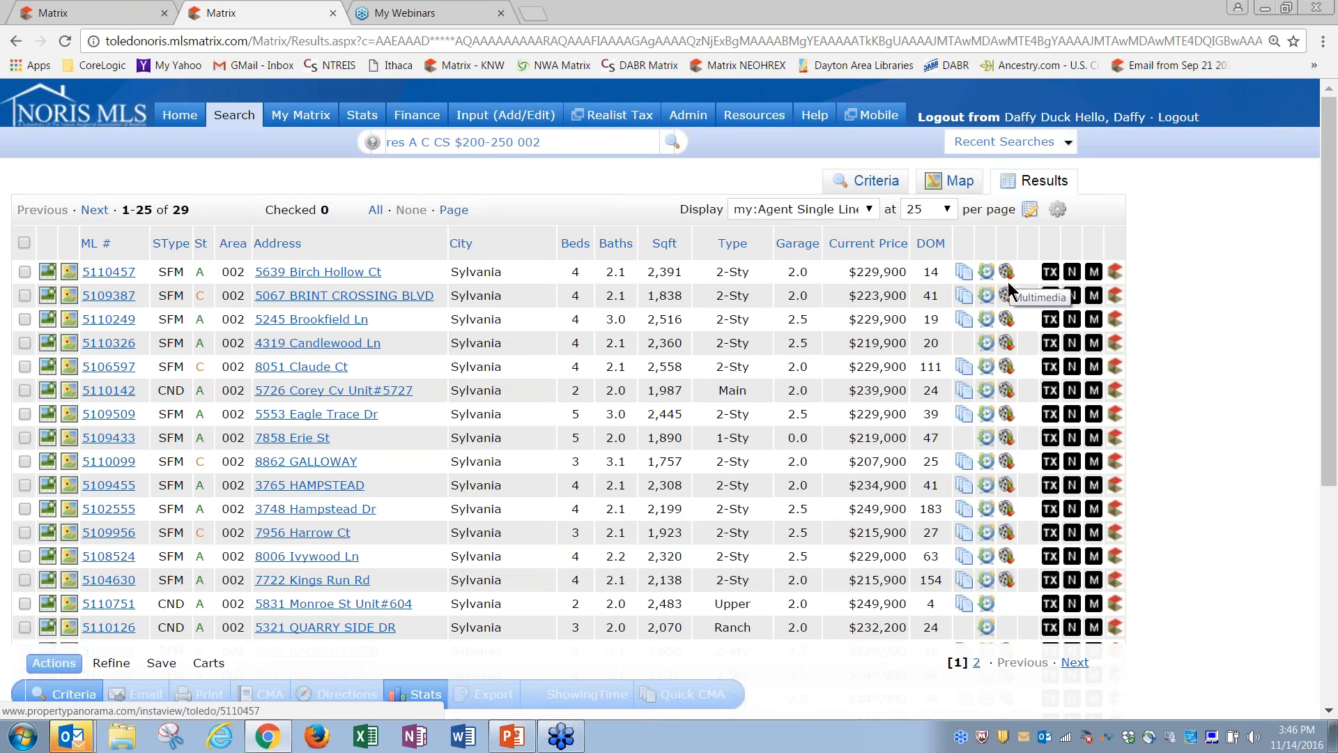
click(1008, 274)
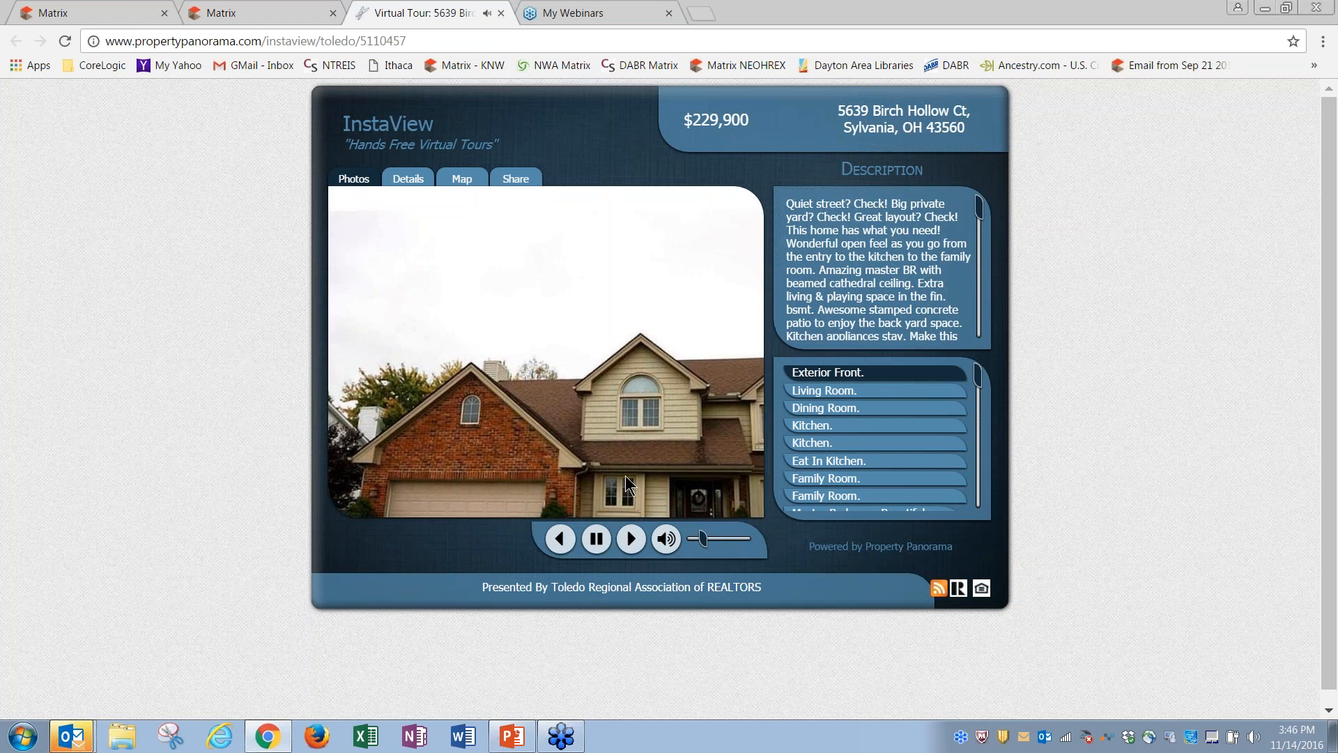
click(817, 392)
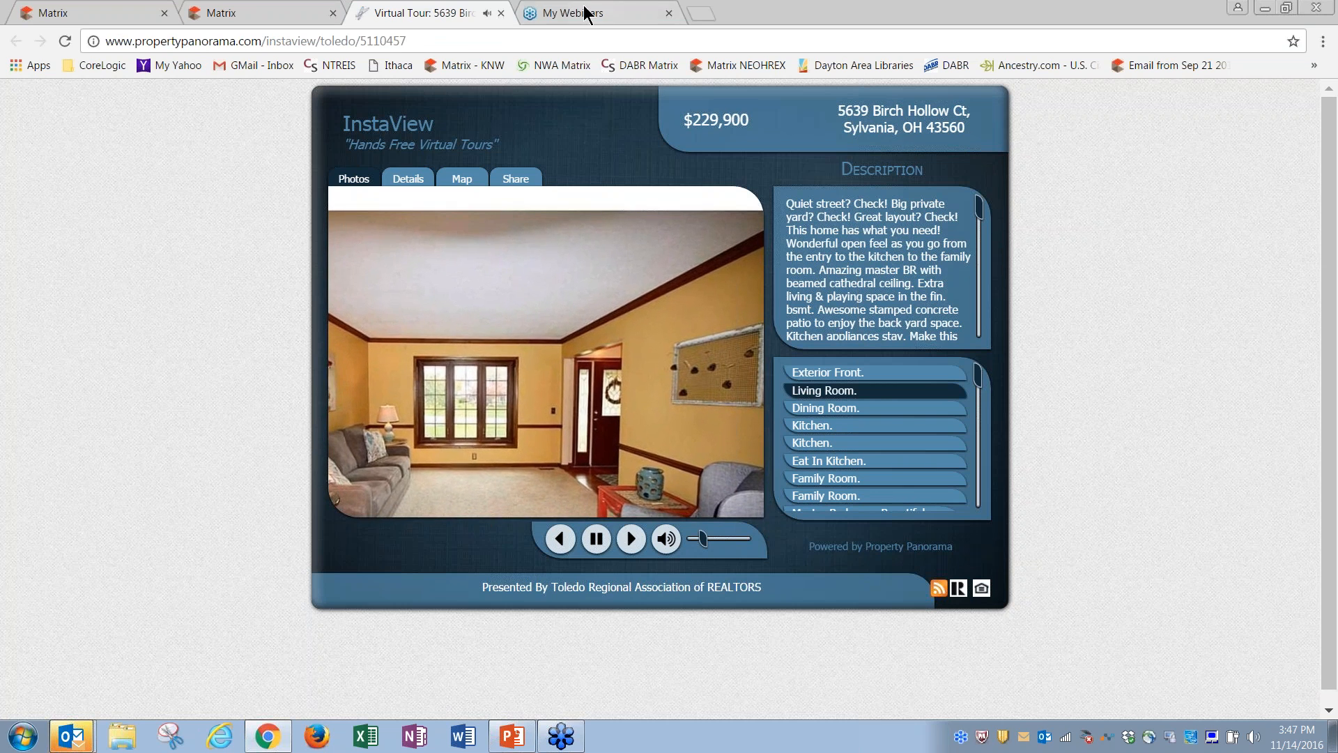
click(501, 14)
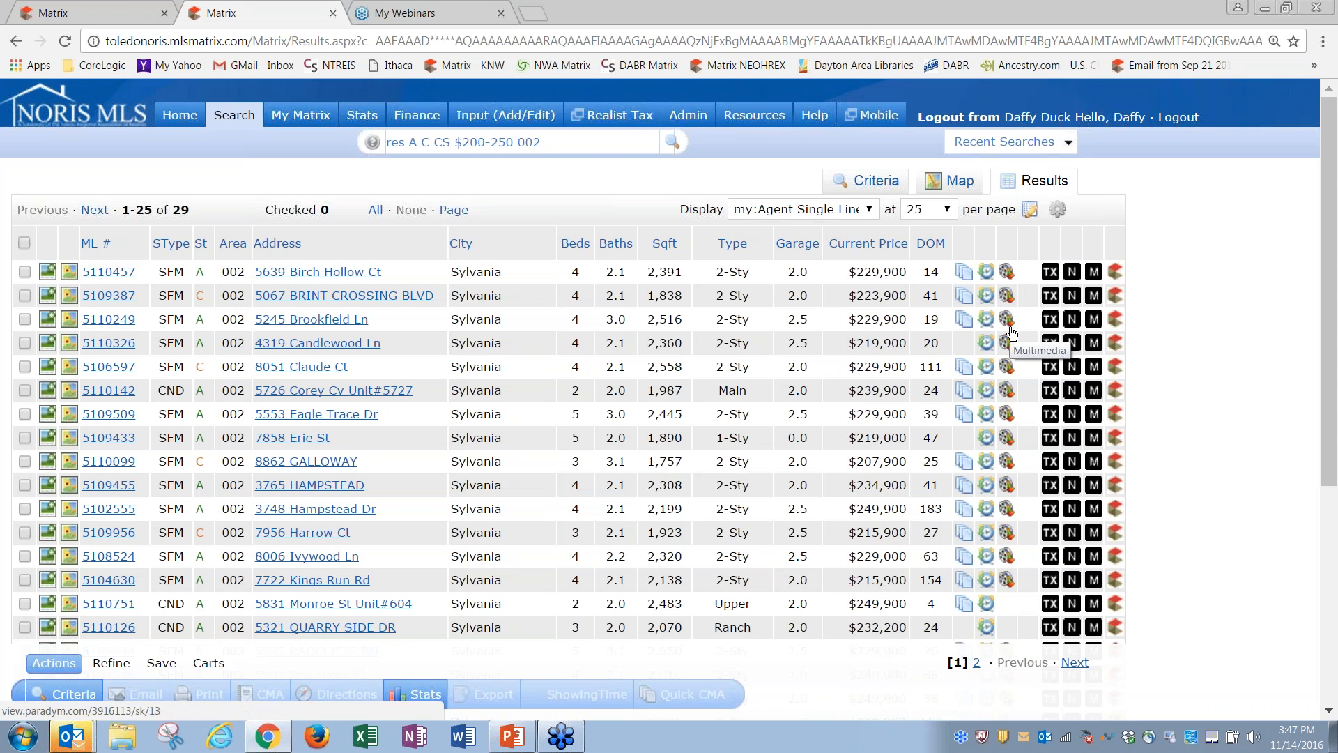
Step: On the Home dashboard, move the My Listings panel above Market Watch and open My Incomplete Listings
click(99, 14)
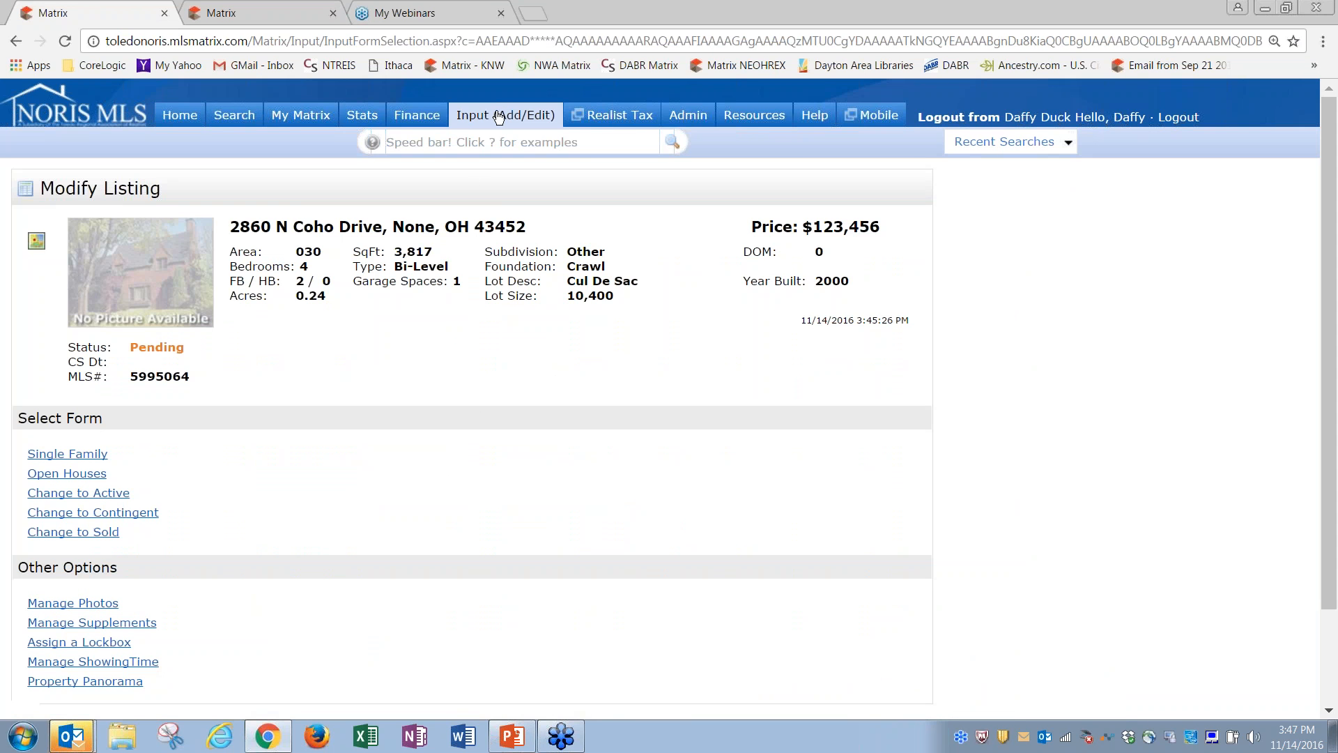
click(180, 117)
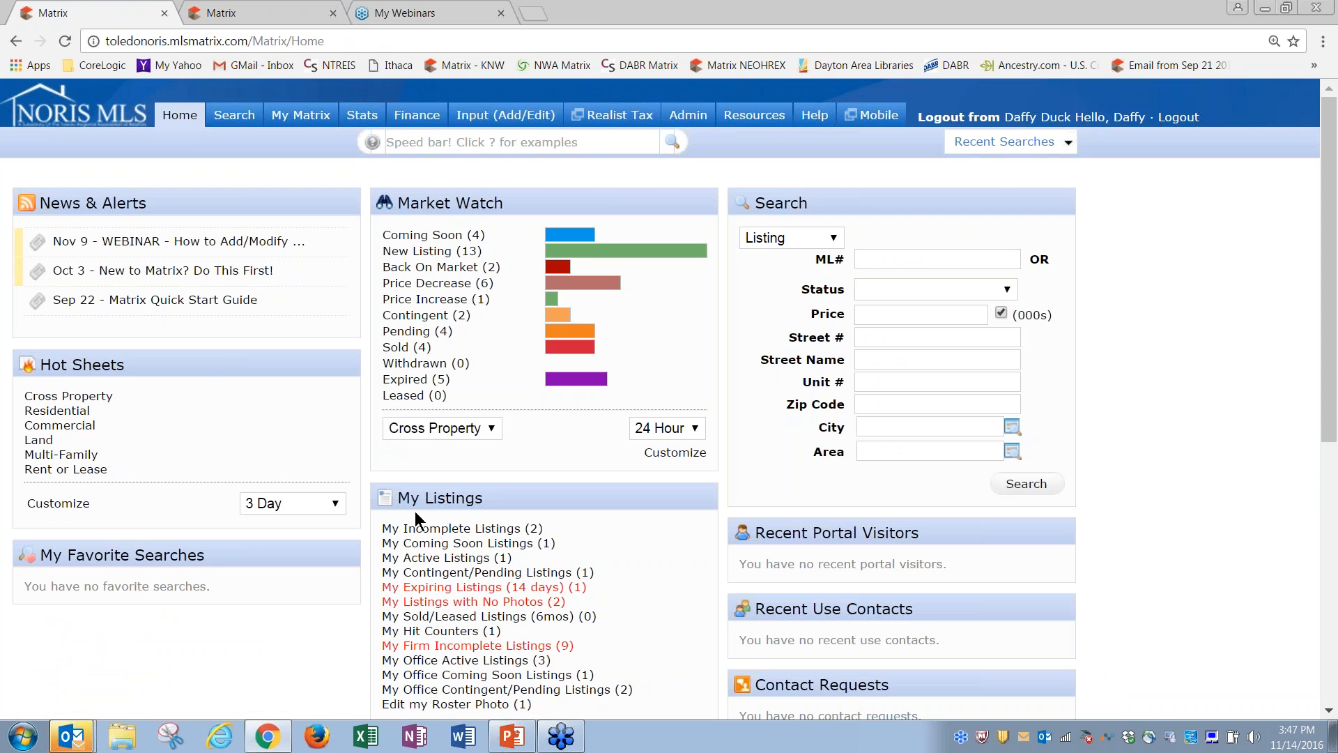
drag(431, 495, 446, 213)
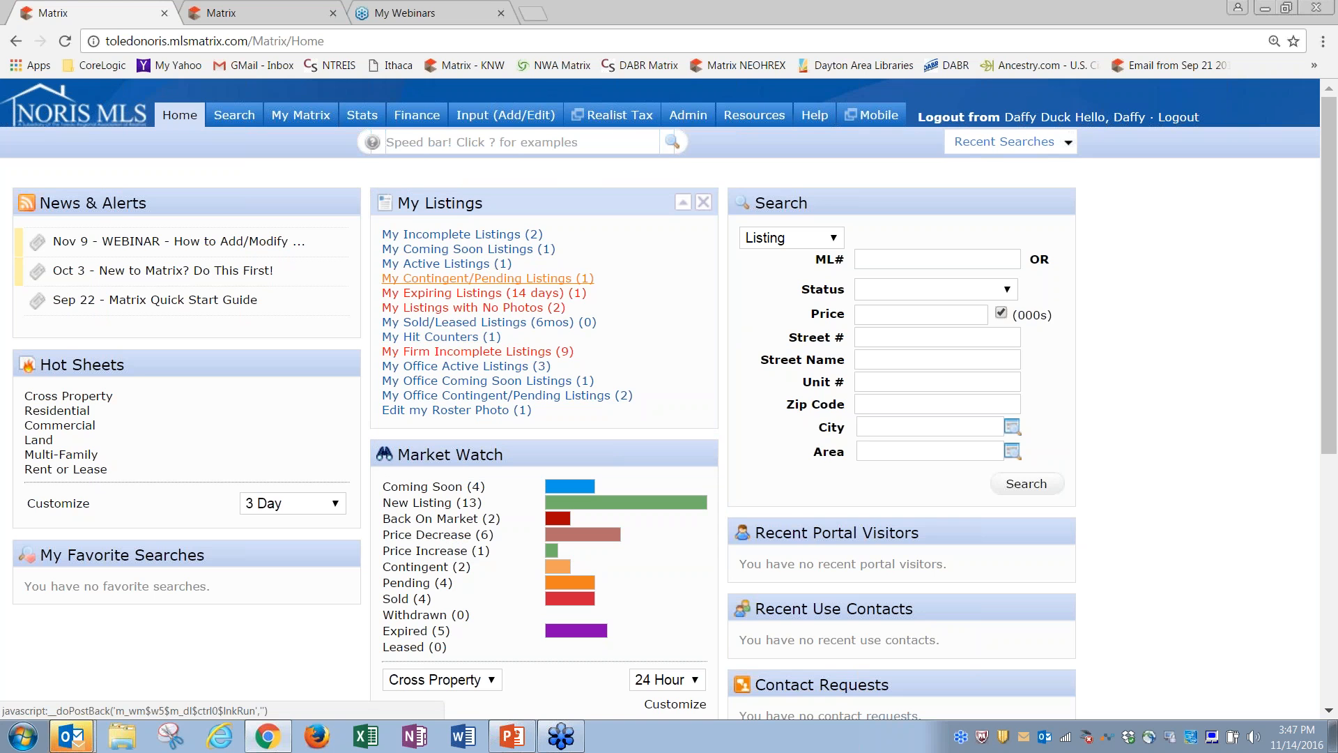
click(463, 235)
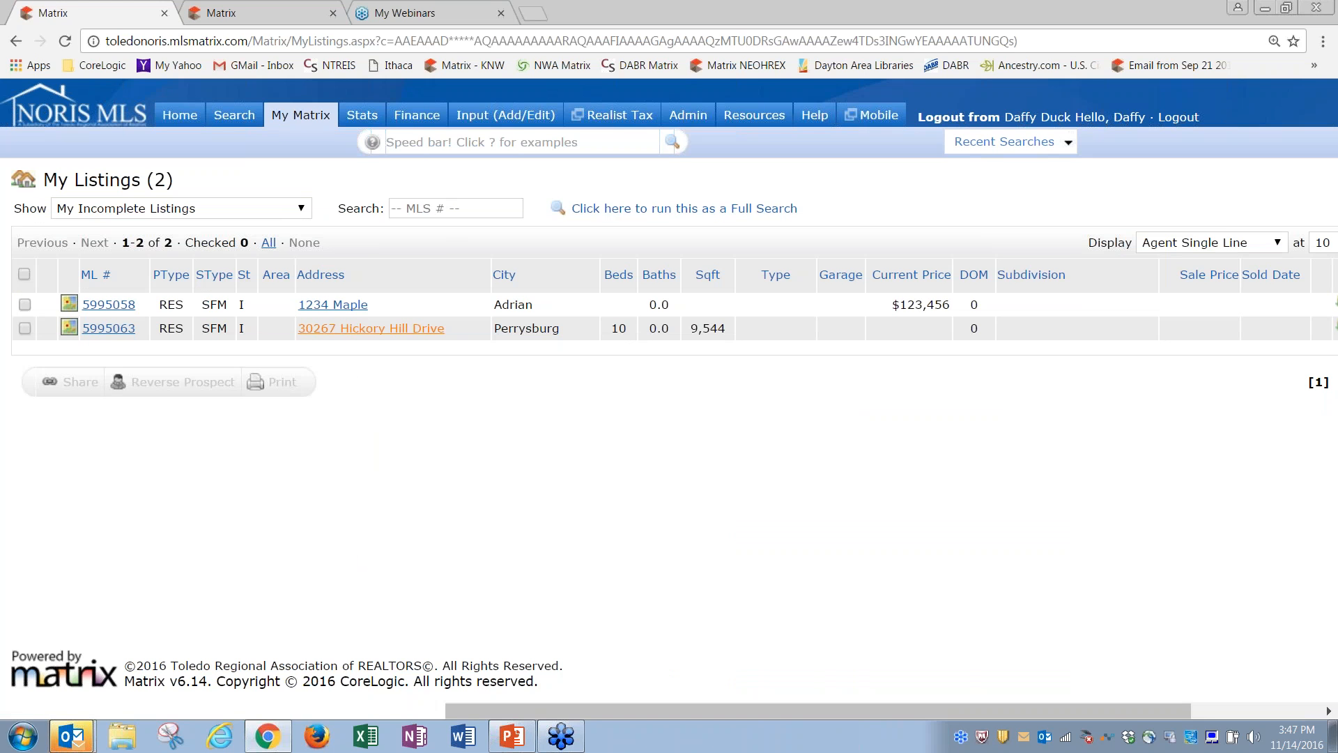
Step: Open My Listings, switch between active and incomplete views, and select the 1234 Maple listing
mouse_move(304, 117)
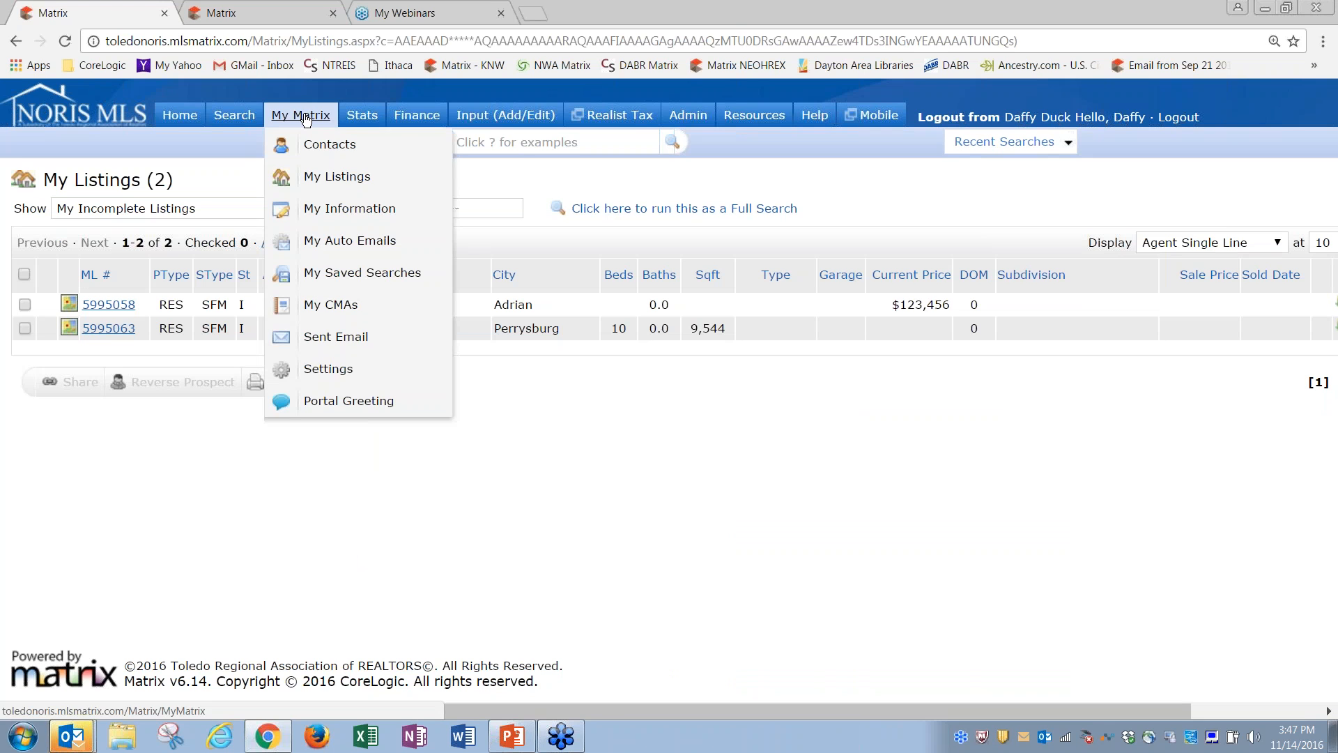
click(341, 182)
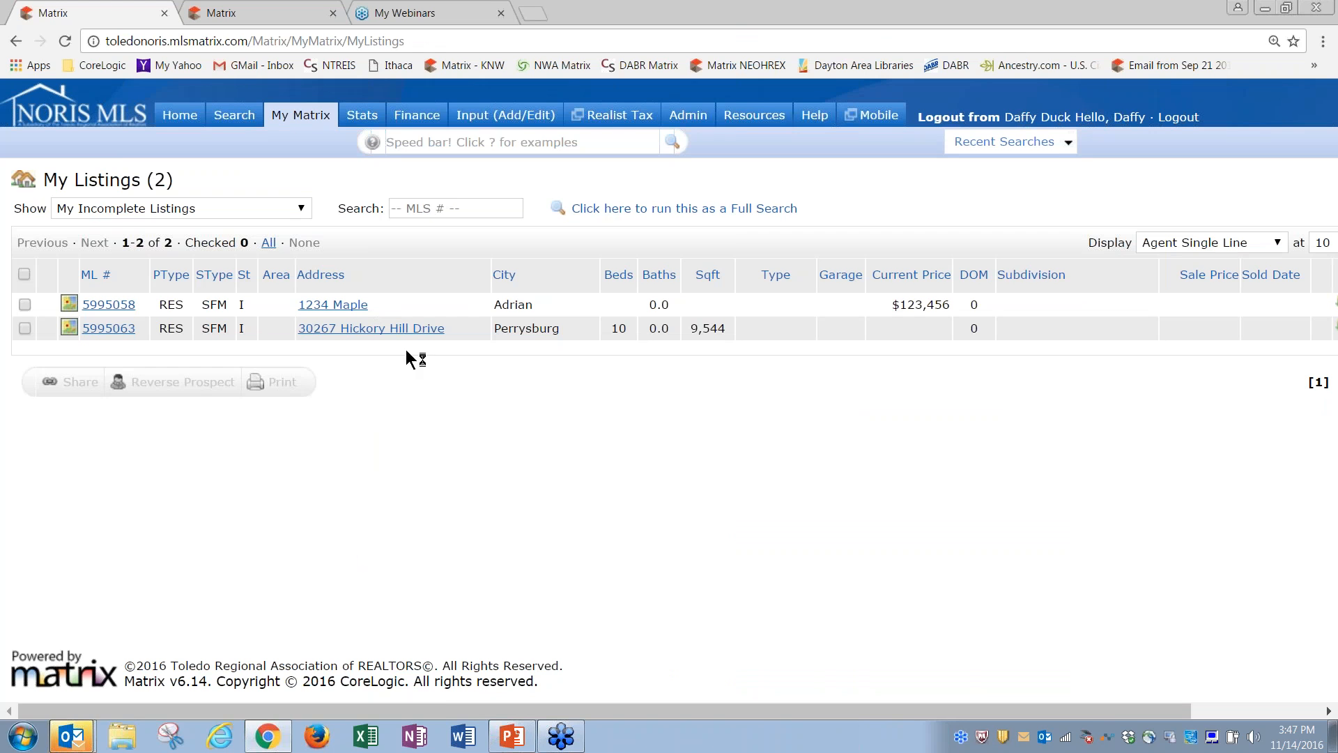
click(303, 208)
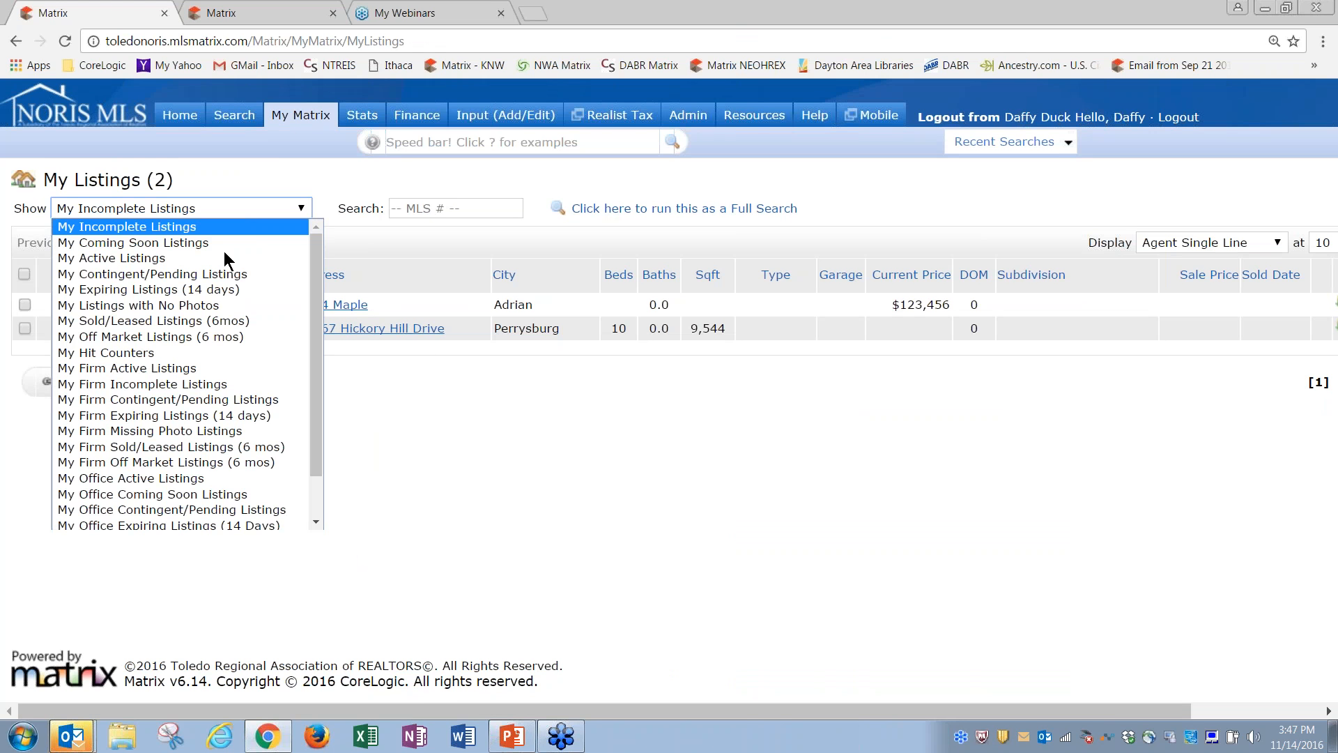
click(223, 256)
click(242, 214)
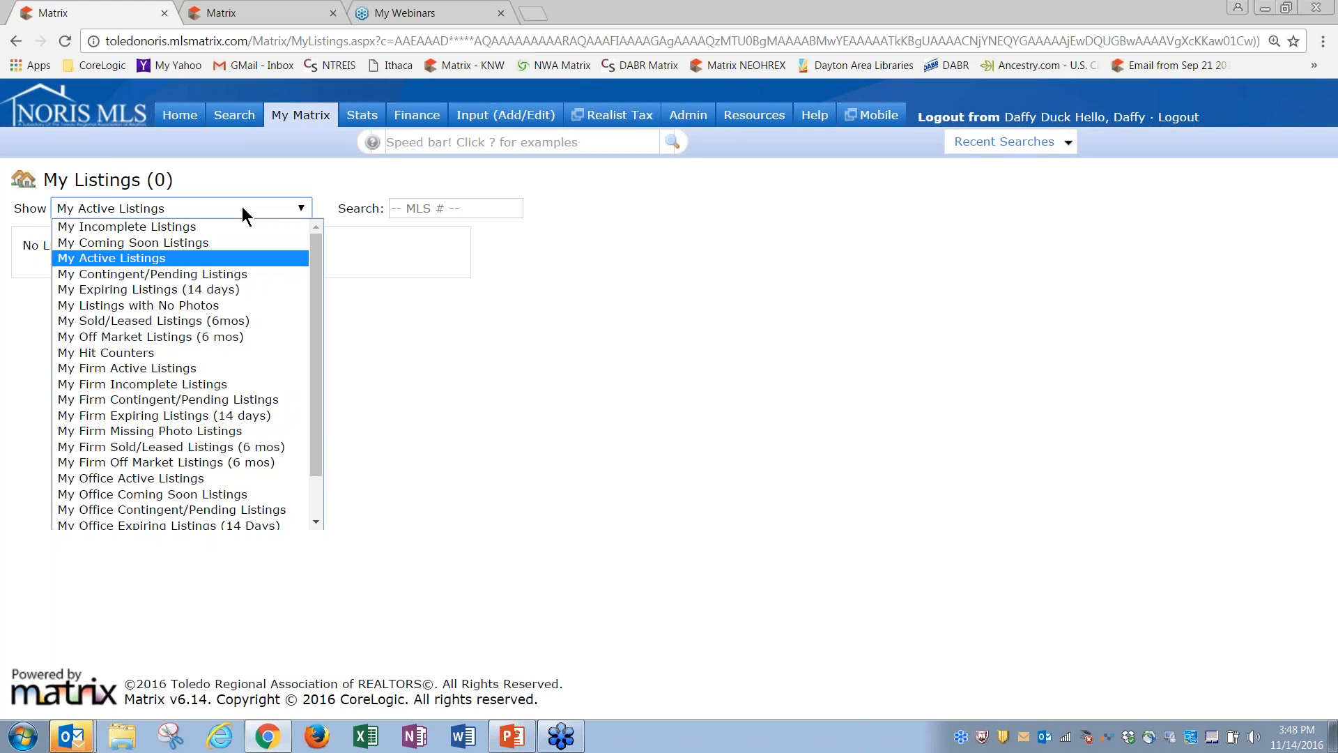
click(211, 225)
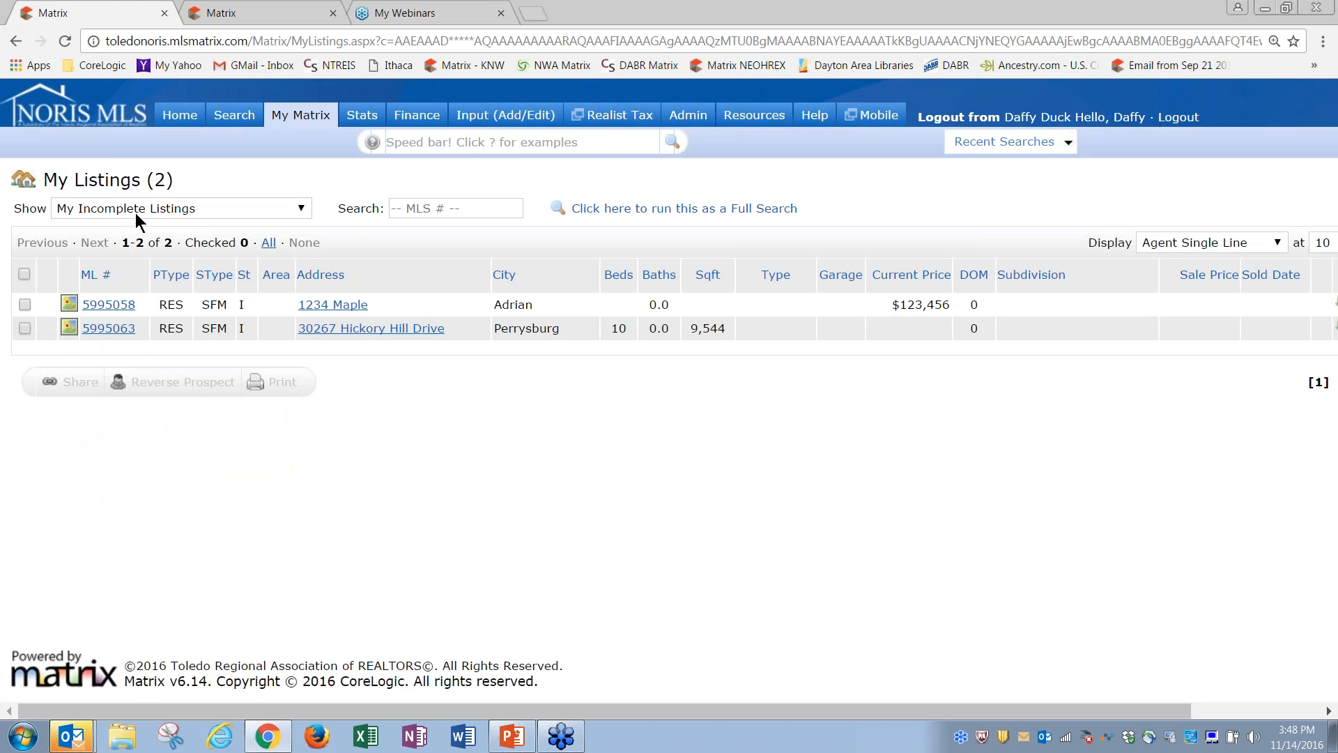
click(24, 306)
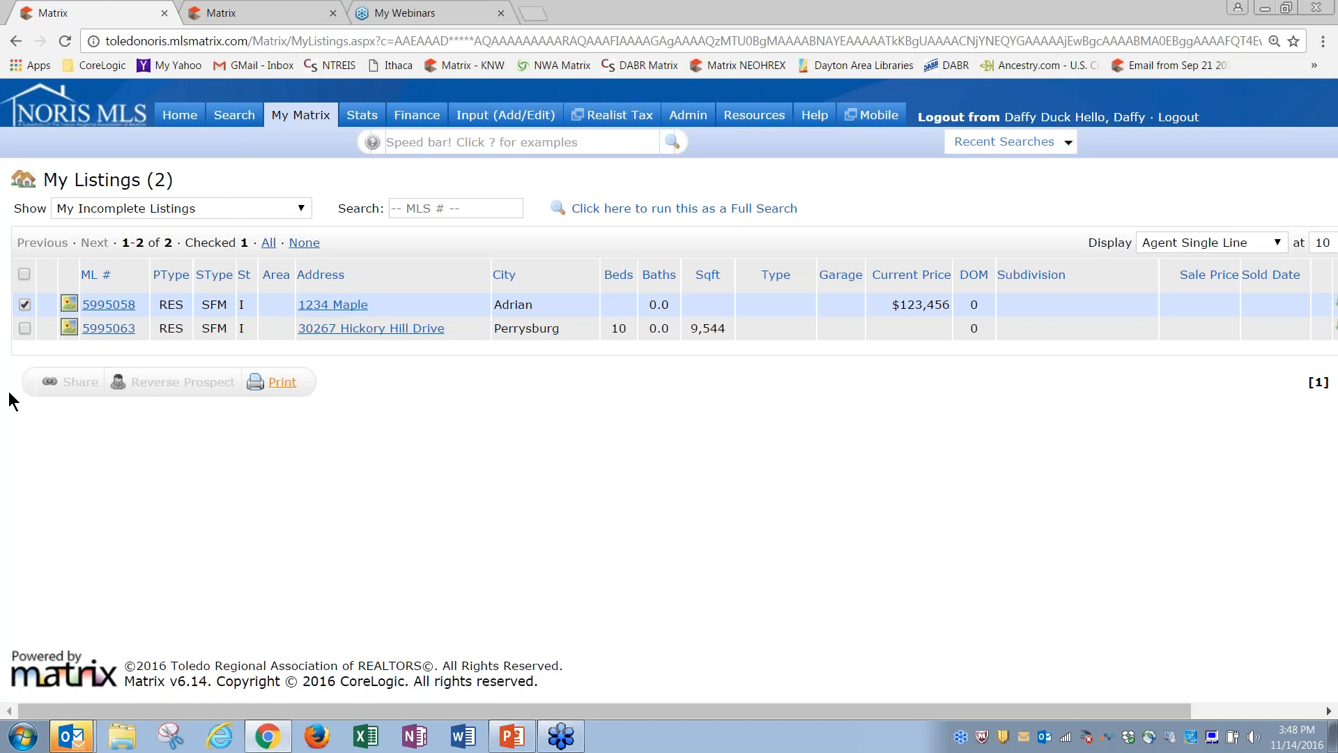
Step: Switch the Show view to My Active Listings, which reports no listings found
click(217, 206)
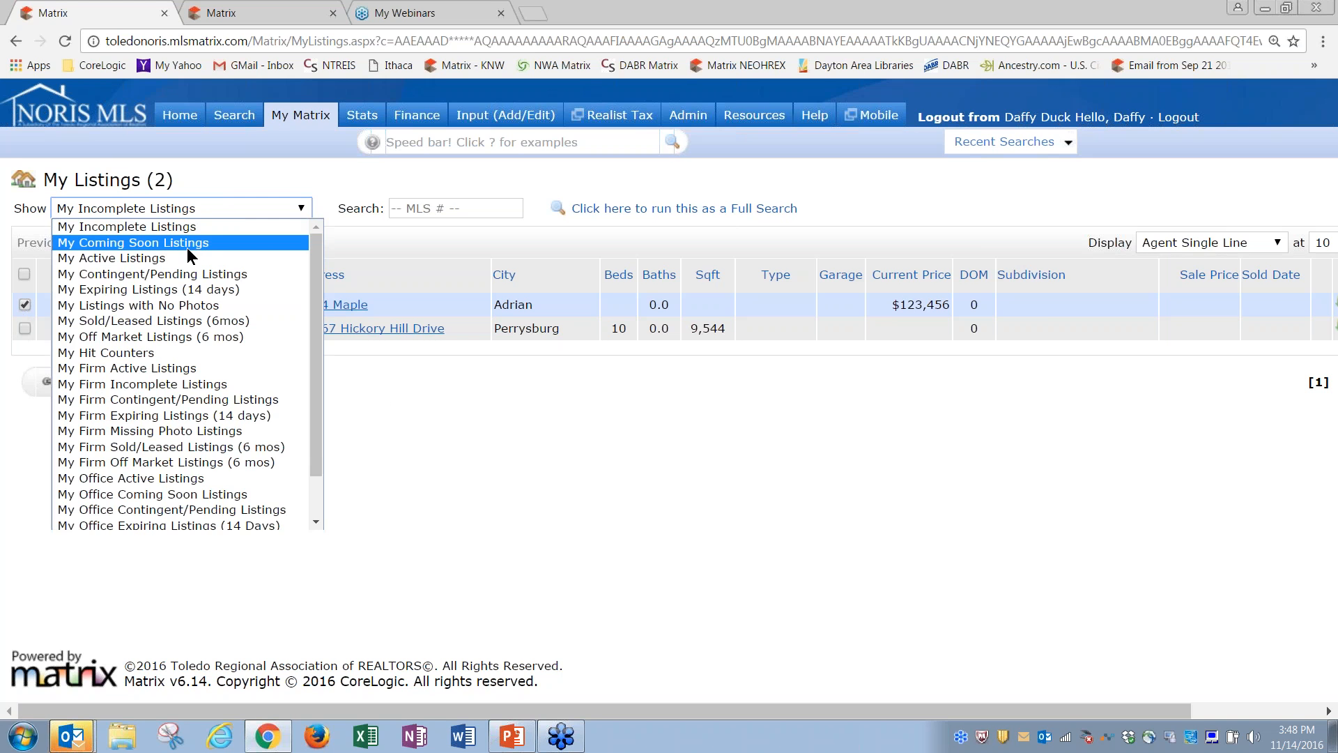
click(151, 259)
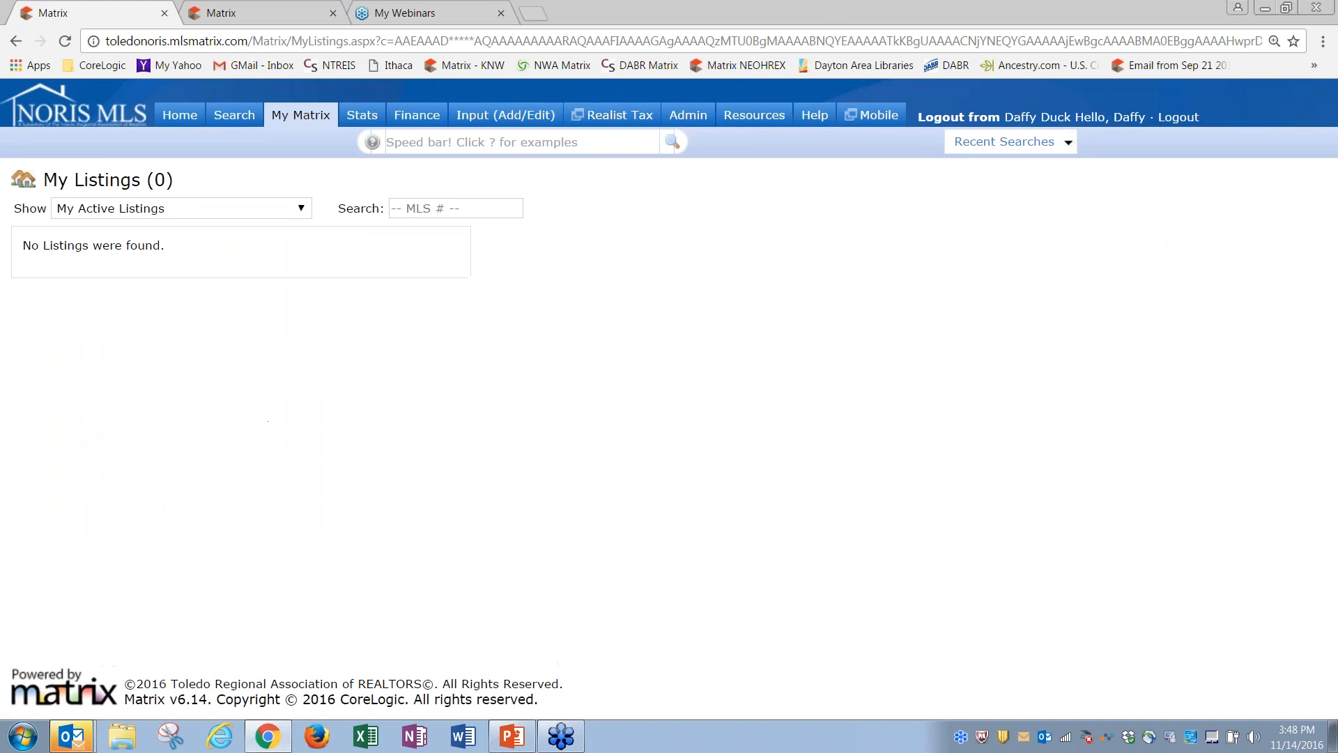
click(180, 203)
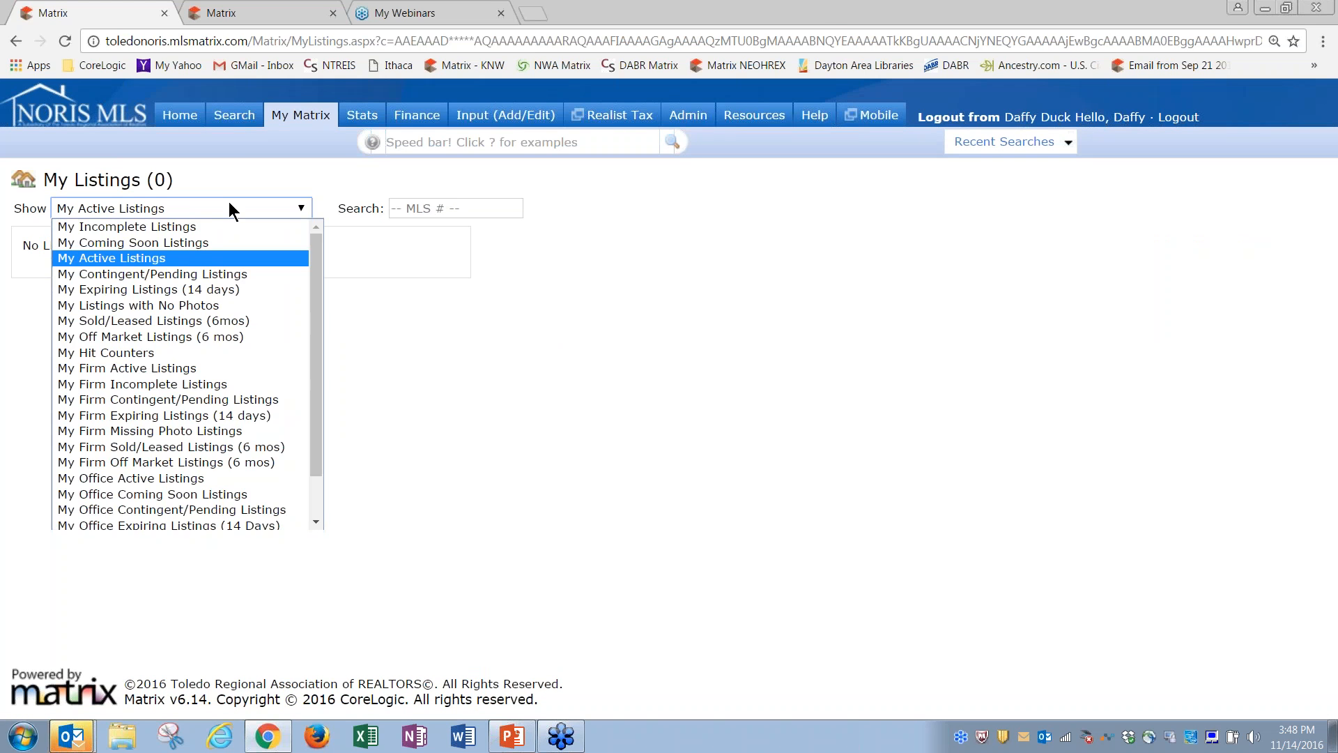
click(313, 183)
click(313, 183)
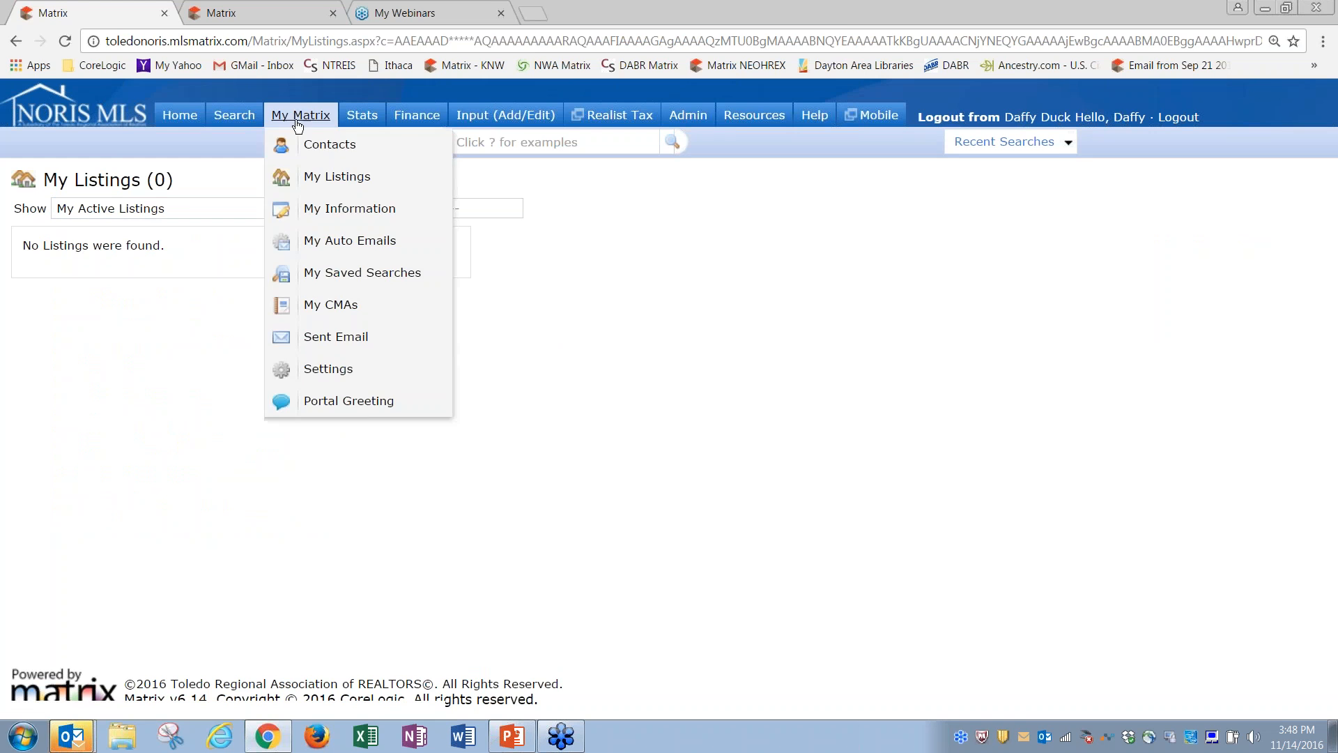
click(496, 116)
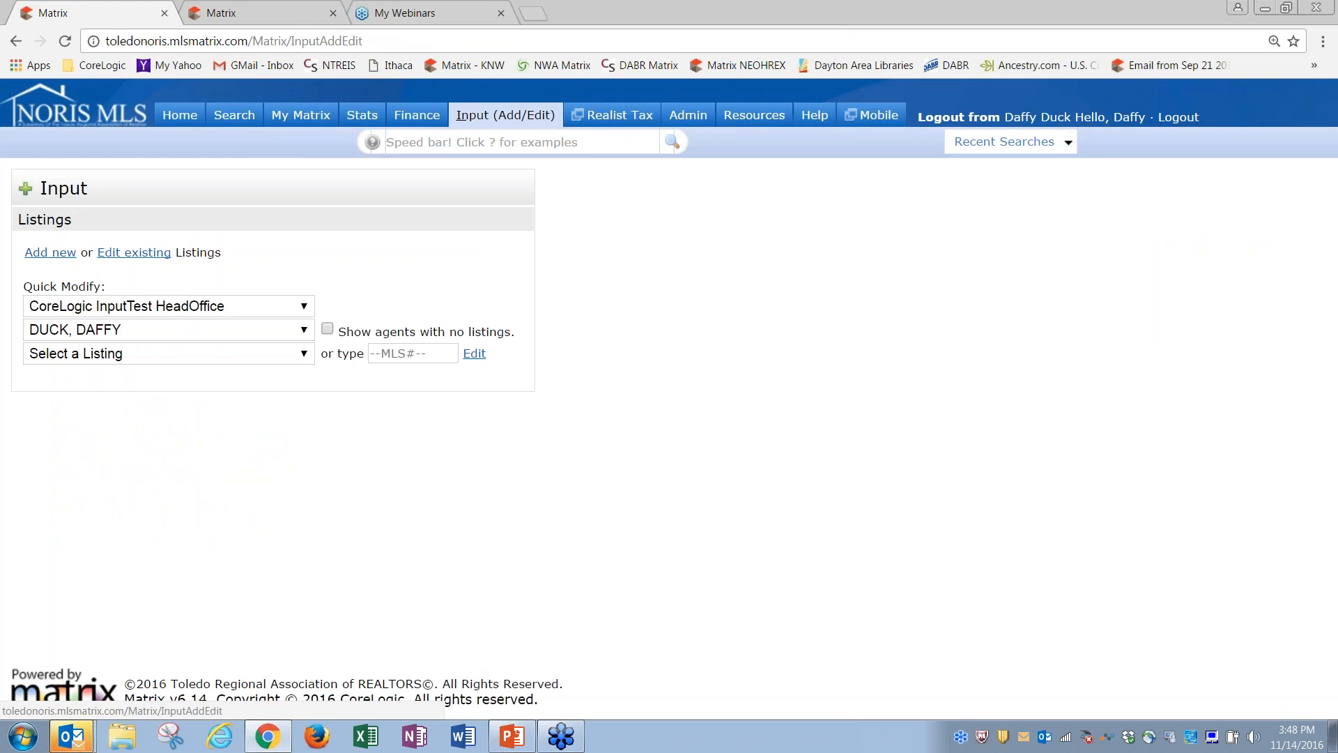
click(237, 353)
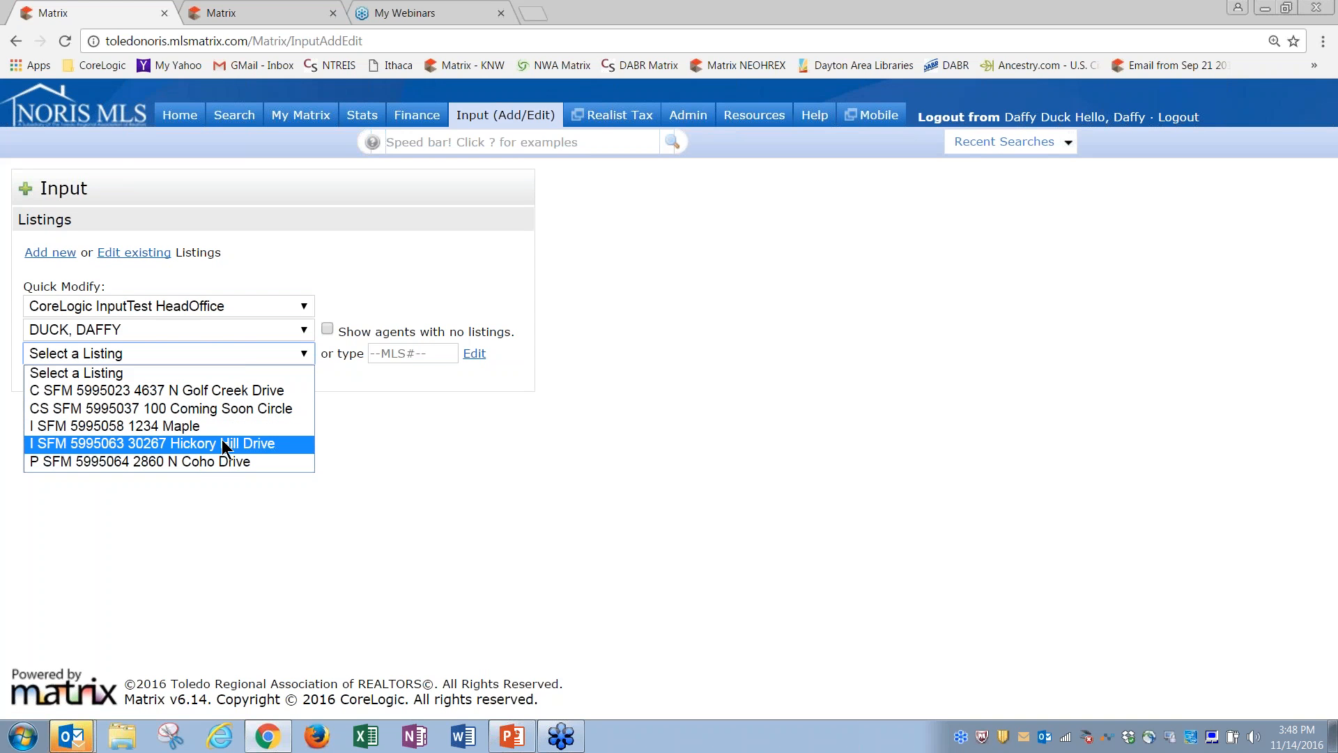
click(174, 443)
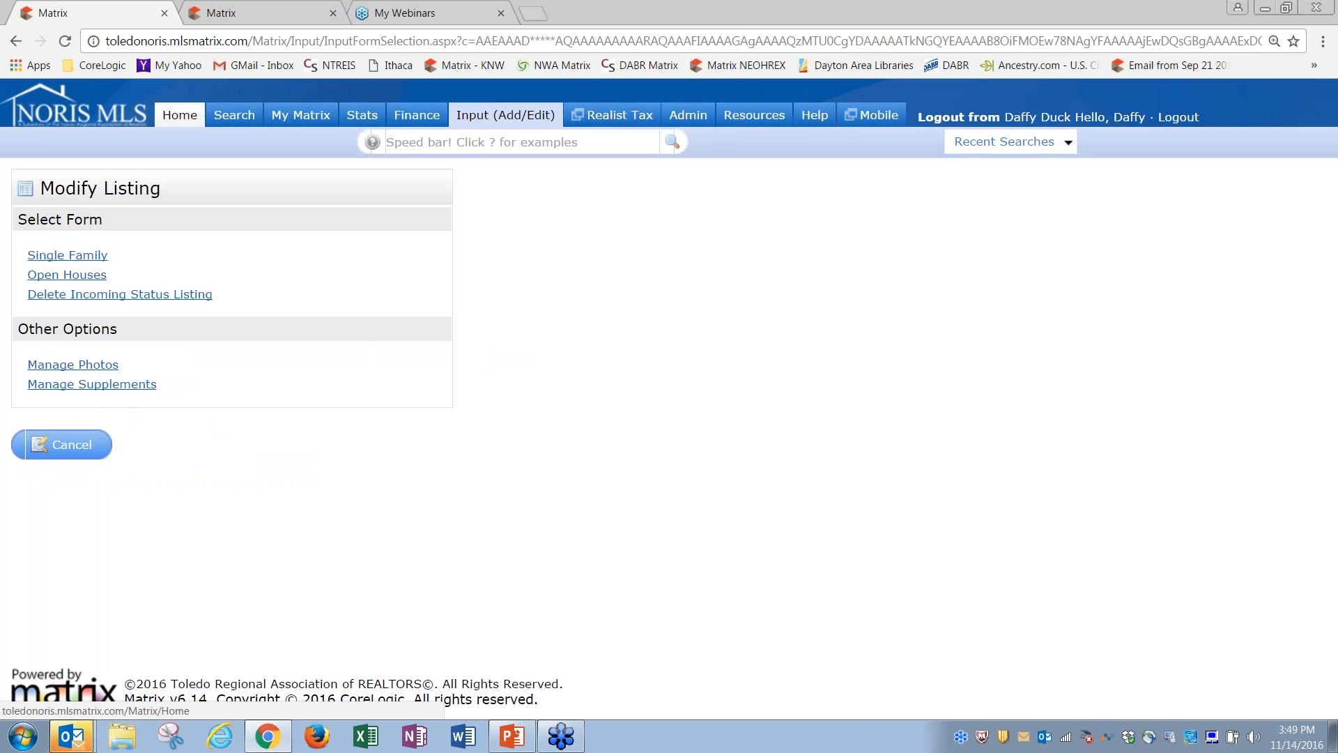
Step: Return to the Home dashboard and open My Matrix > My Listings
click(193, 119)
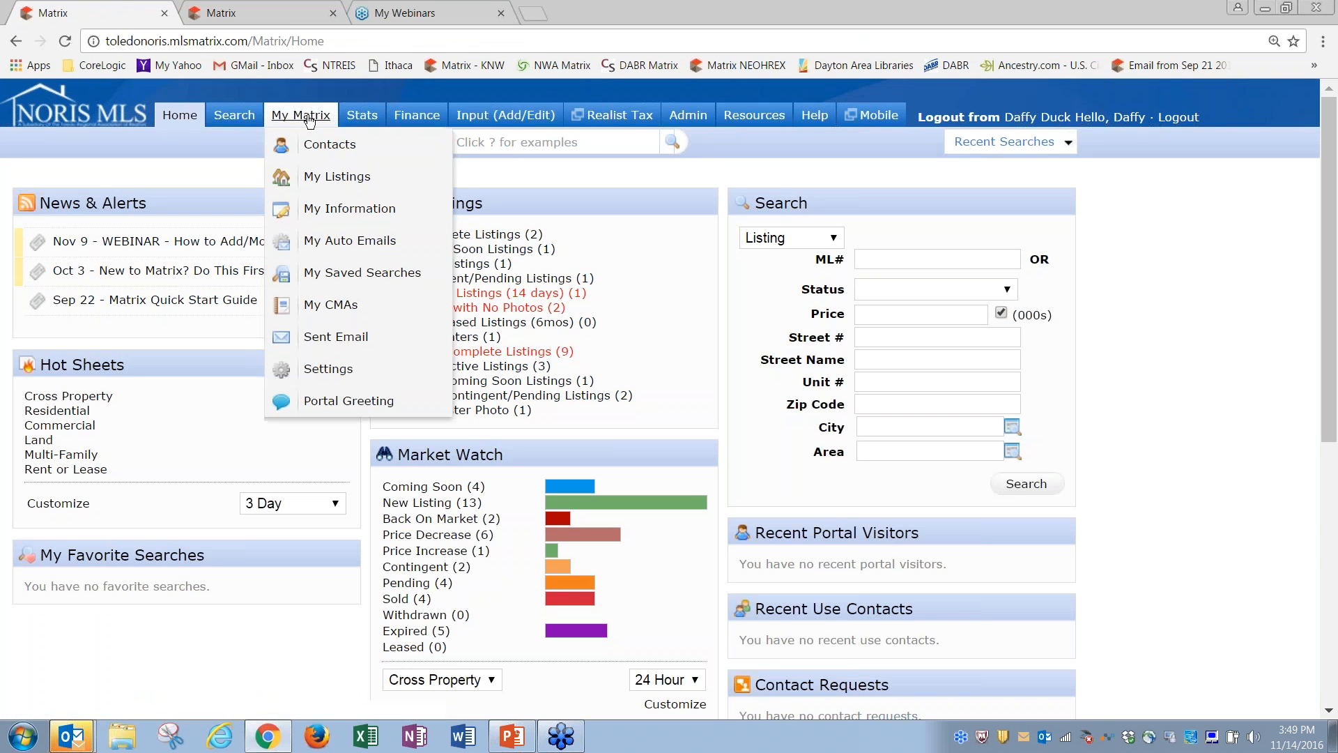
mouse_move(301, 115)
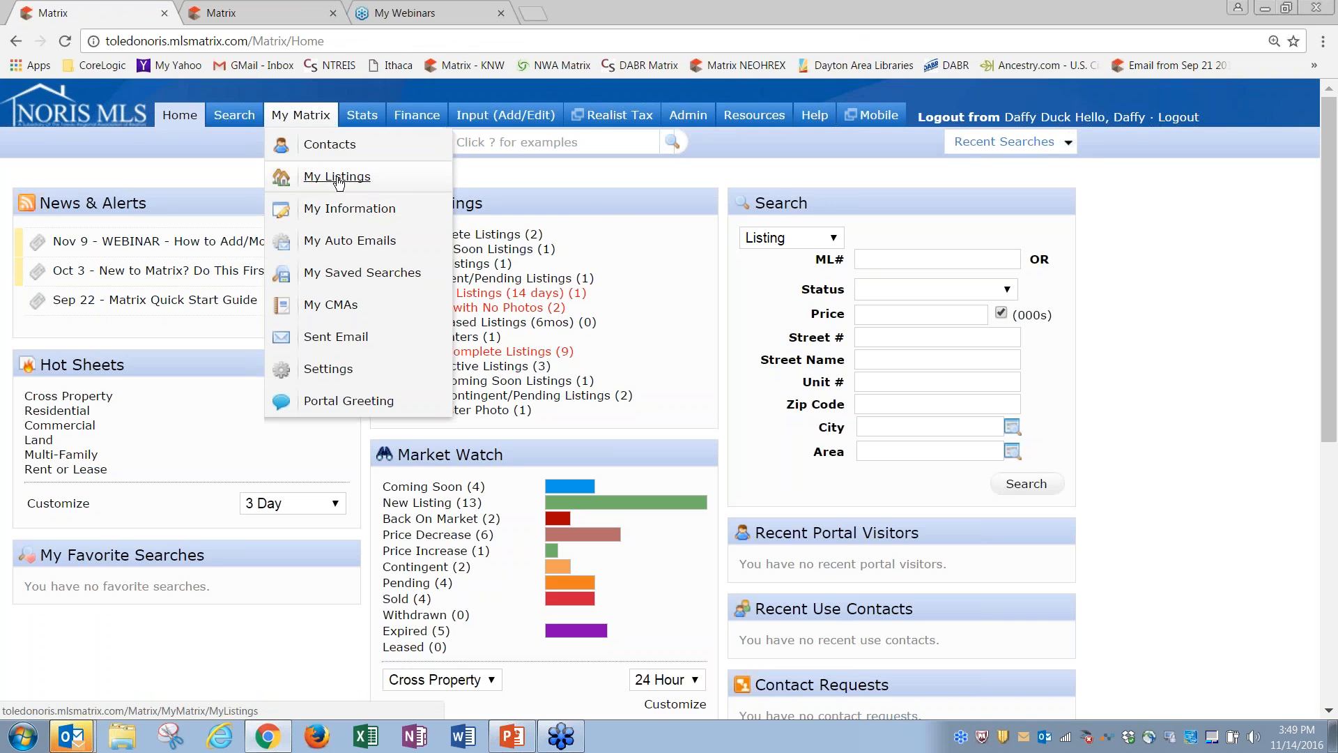
click(338, 180)
Step: Show My Incomplete Listings and mark the 1234 Maple listing
click(218, 213)
click(192, 225)
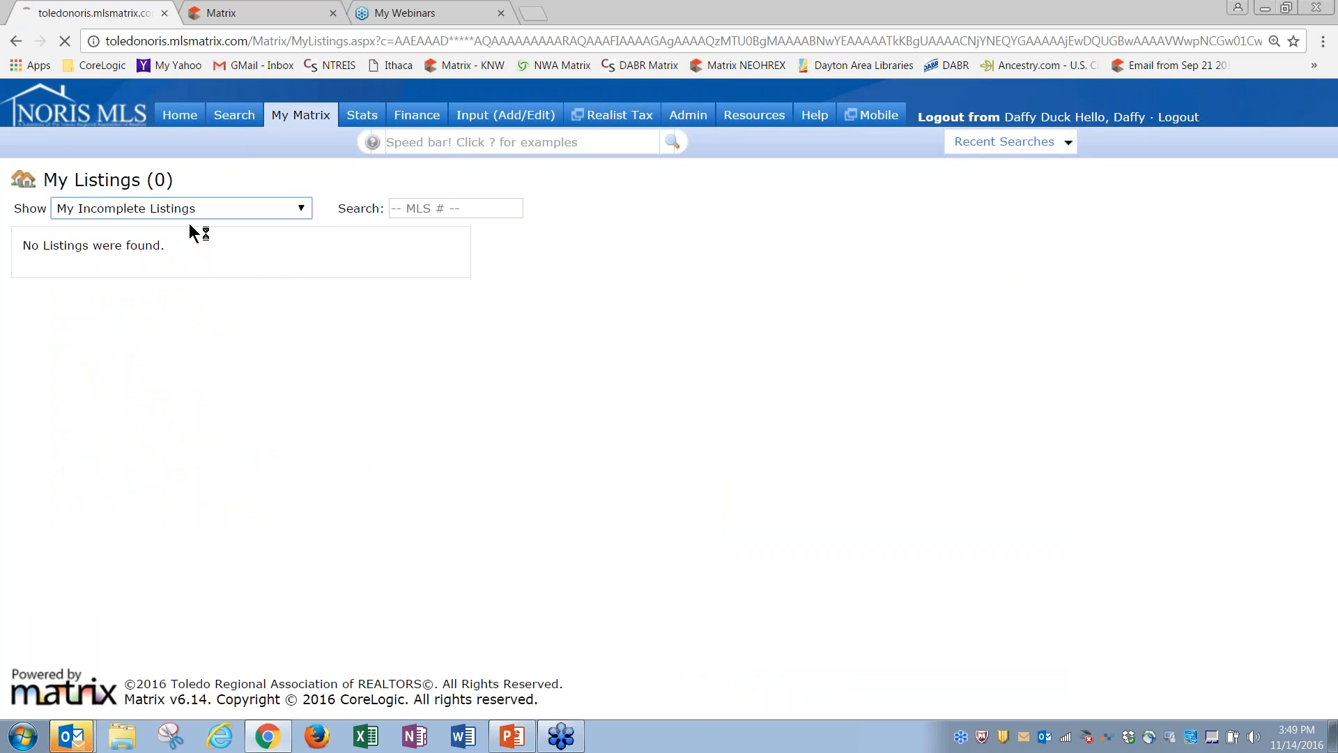
click(24, 305)
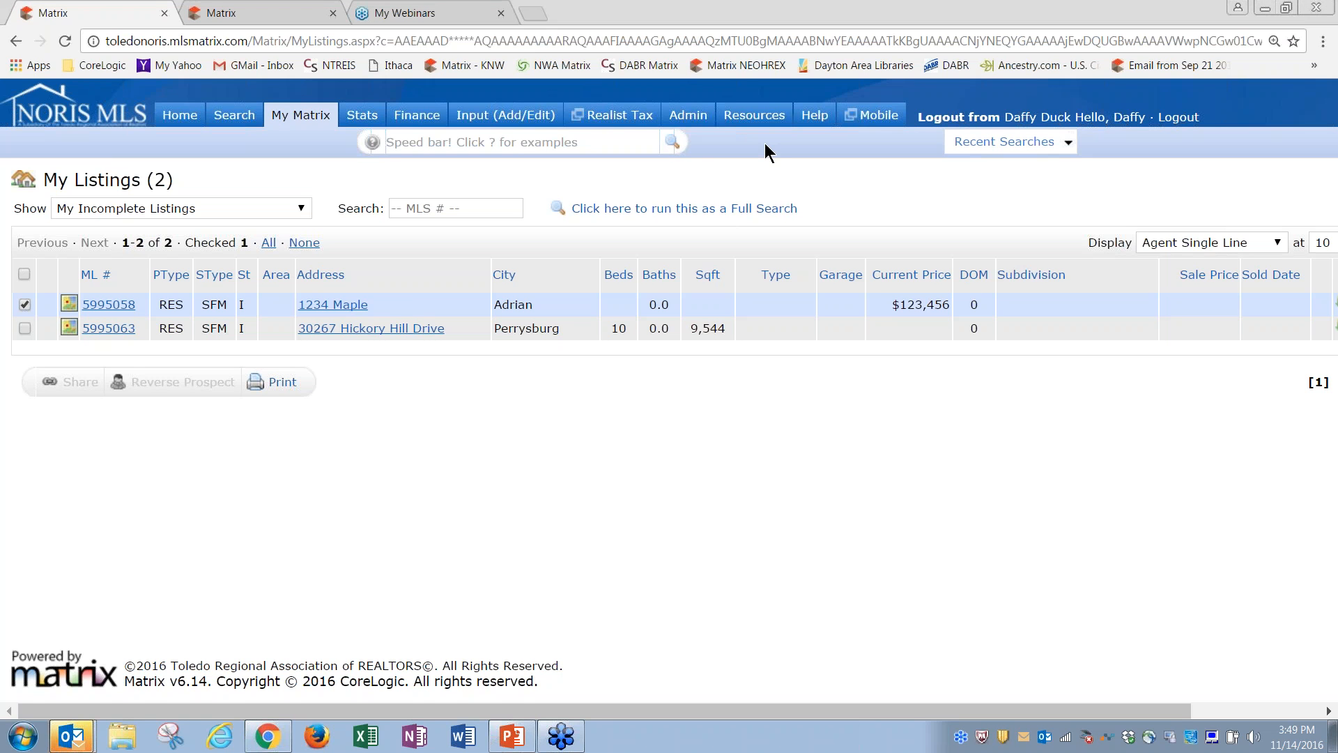
Step: Try listing 5110457 on the other tab's expired results, then start a new Residential search
click(221, 14)
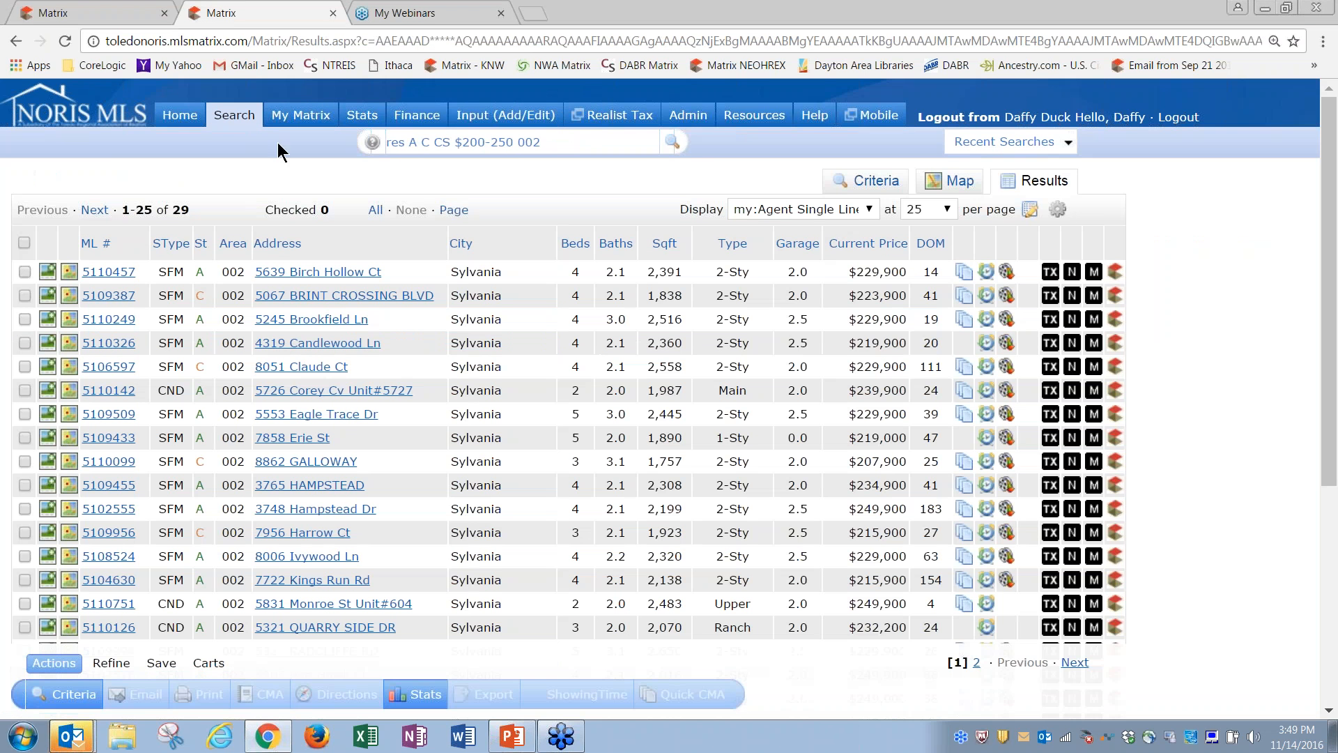
click(104, 273)
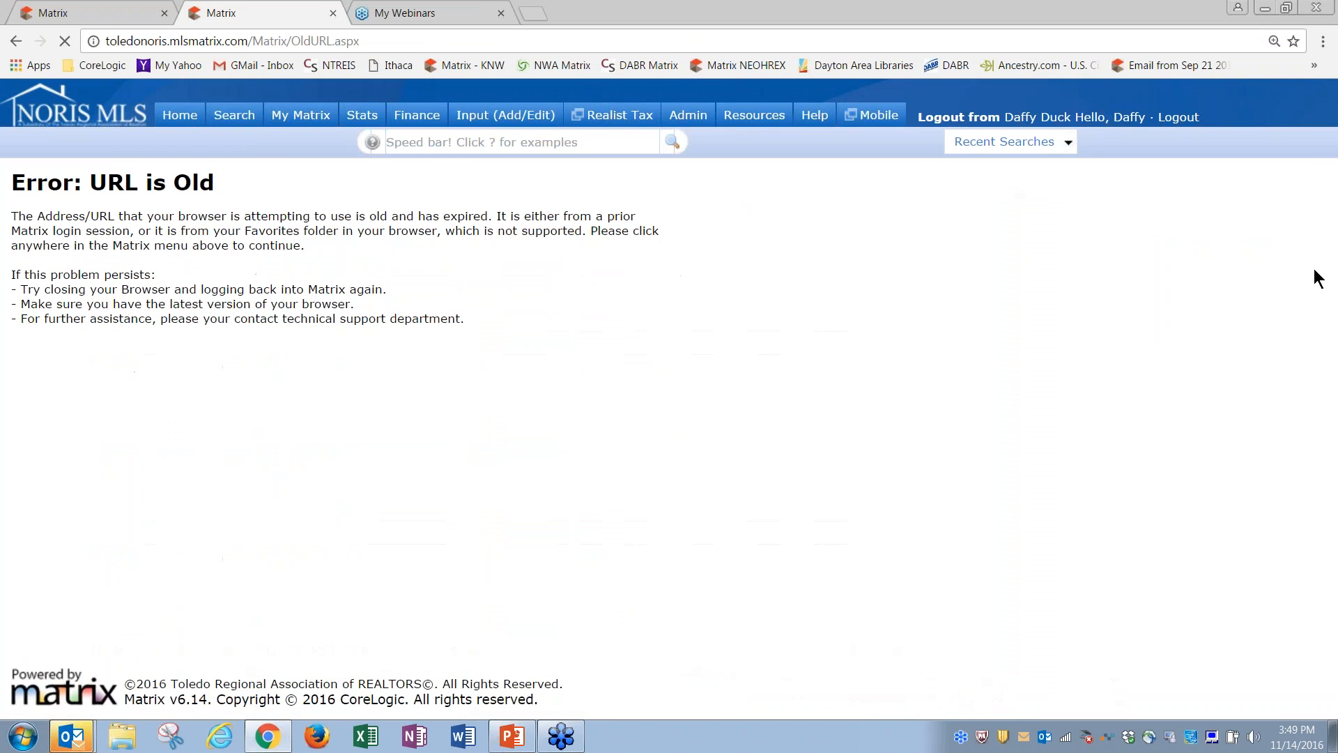
click(126, 14)
mouse_move(301, 115)
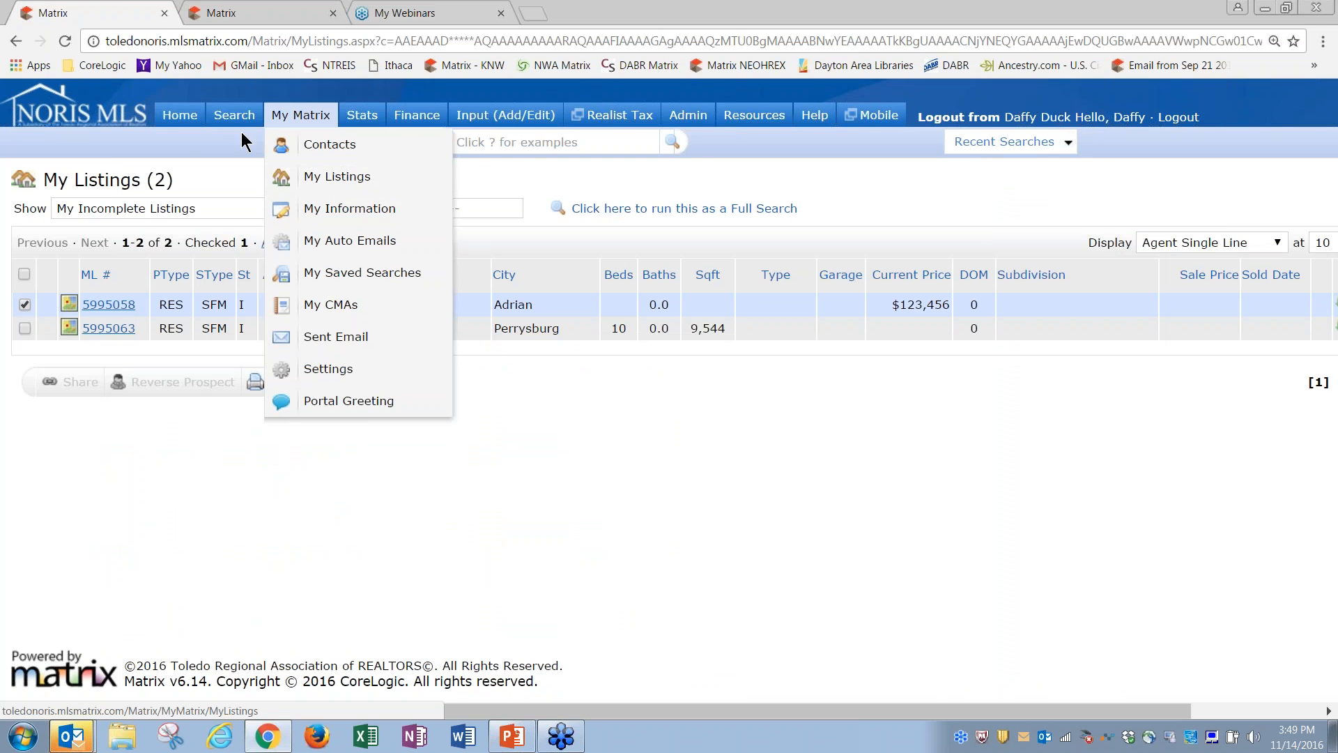
mouse_move(235, 117)
click(279, 144)
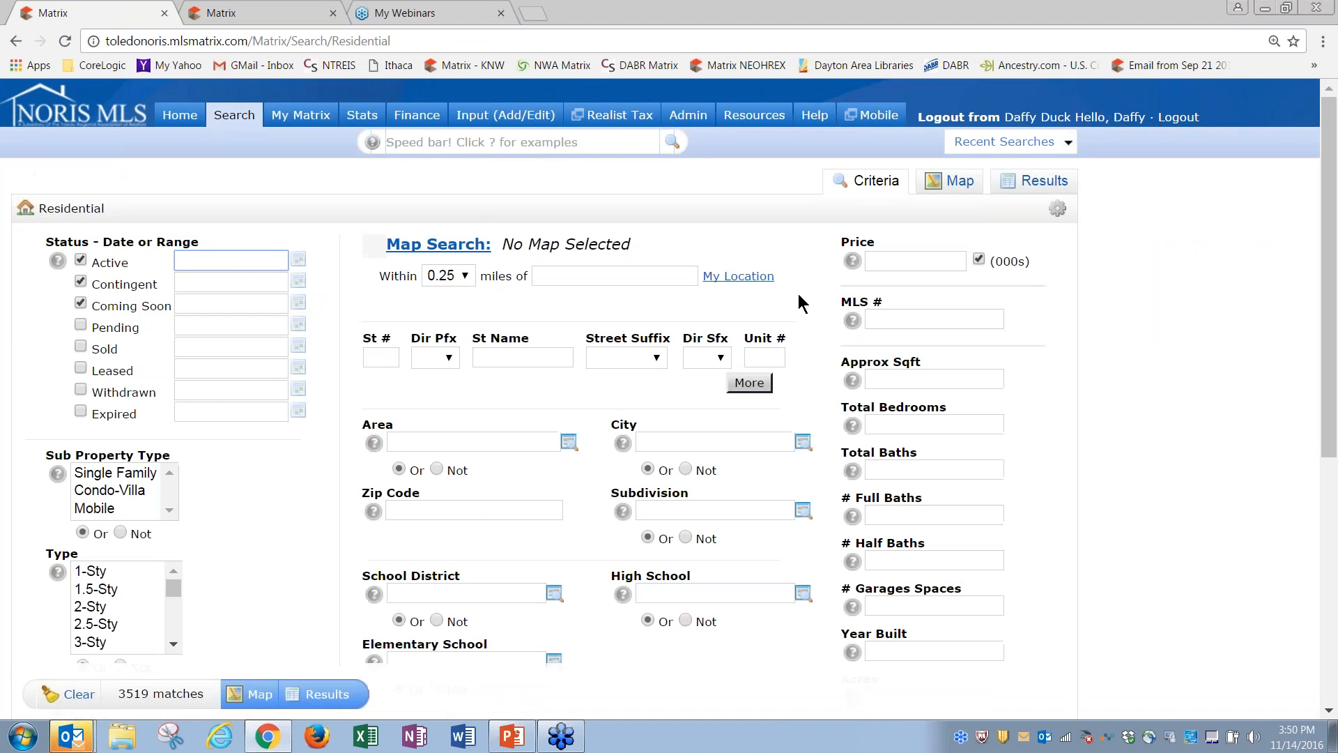
click(1051, 183)
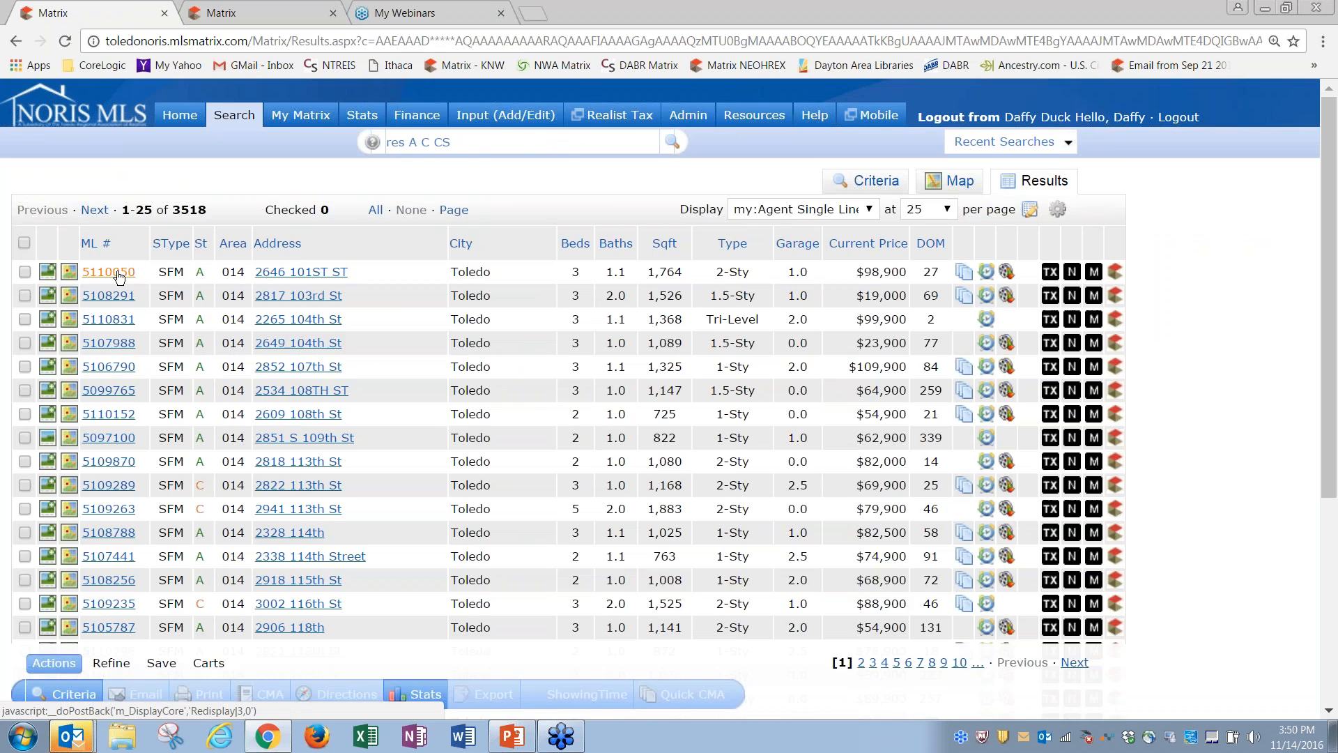
click(109, 272)
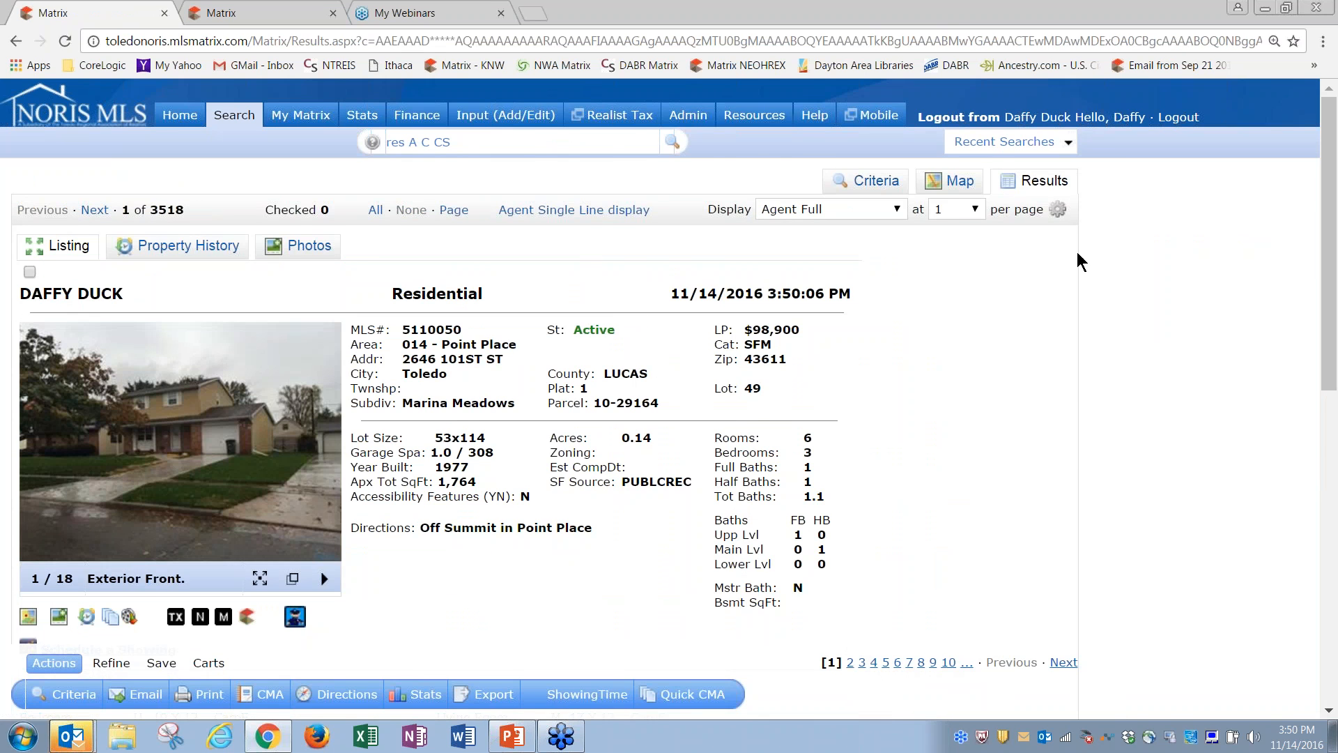
drag(1330, 282, 1333, 458)
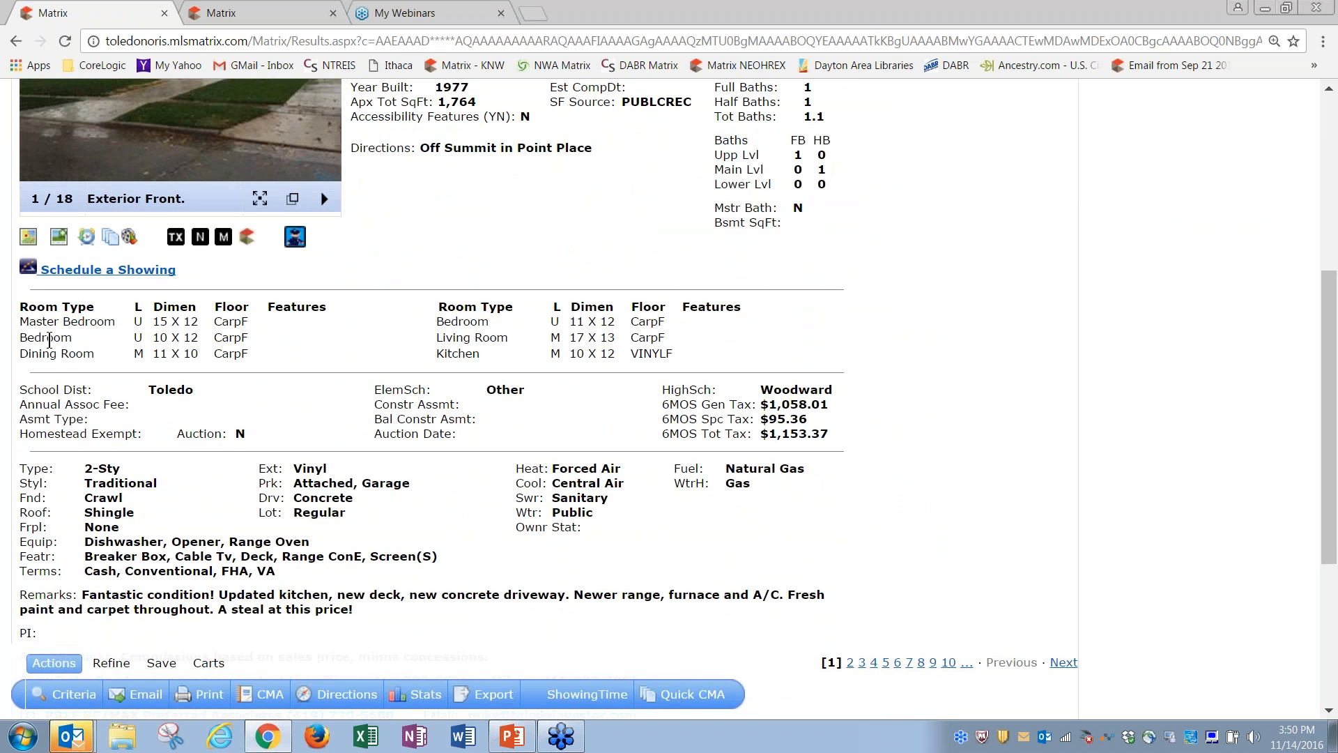
Step: Highlight the Master Bedroom, Bedroom, Living Room, Dining Room and Kitchen entries in the room table
drag(23, 319, 92, 321)
click(437, 319)
drag(437, 319, 500, 320)
drag(21, 338, 72, 338)
drag(440, 337, 499, 341)
drag(23, 356, 90, 356)
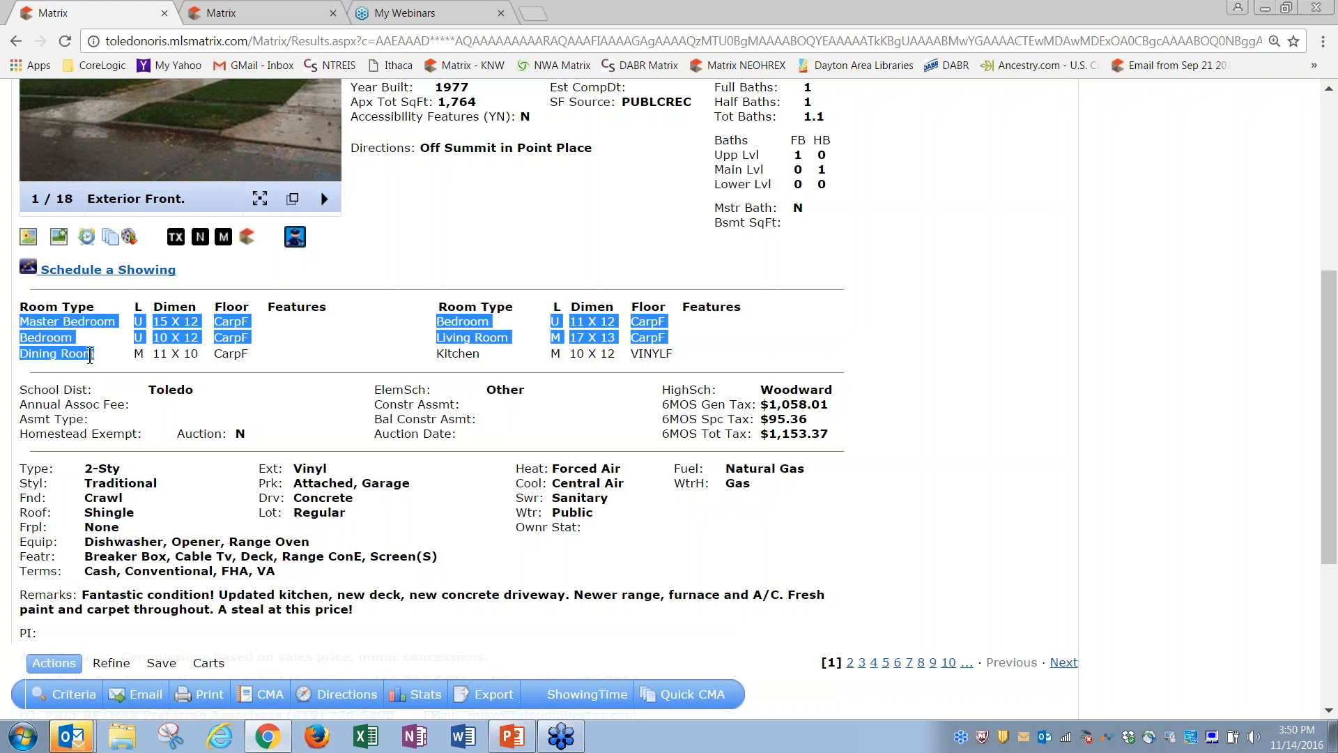
drag(435, 354, 488, 357)
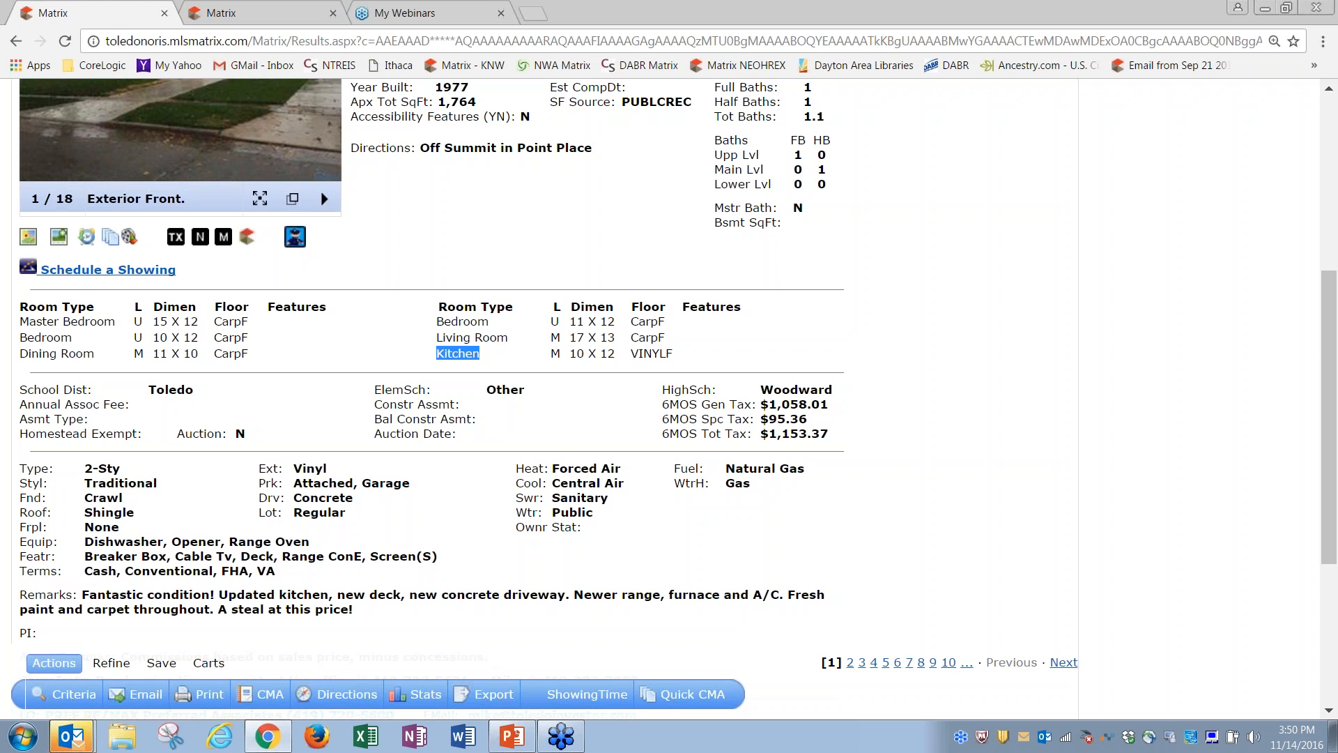
click(439, 331)
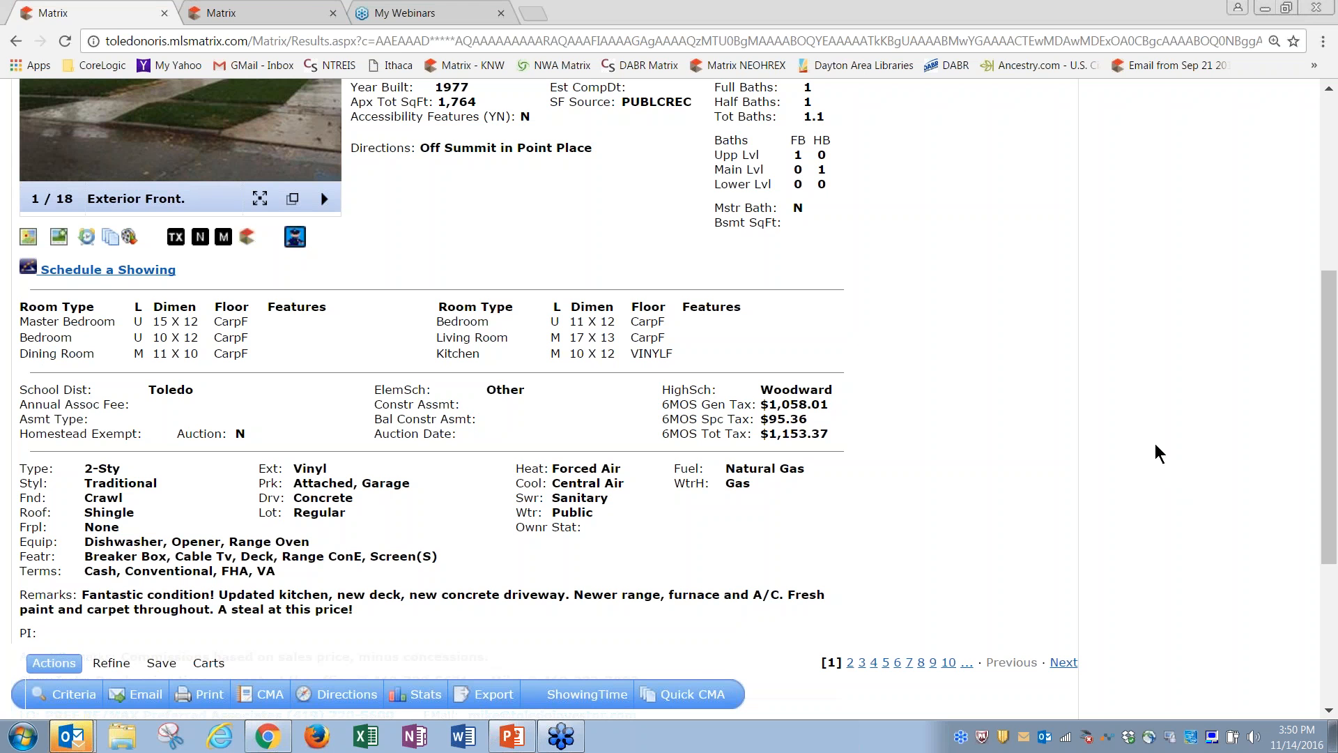
drag(1332, 312, 1333, 109)
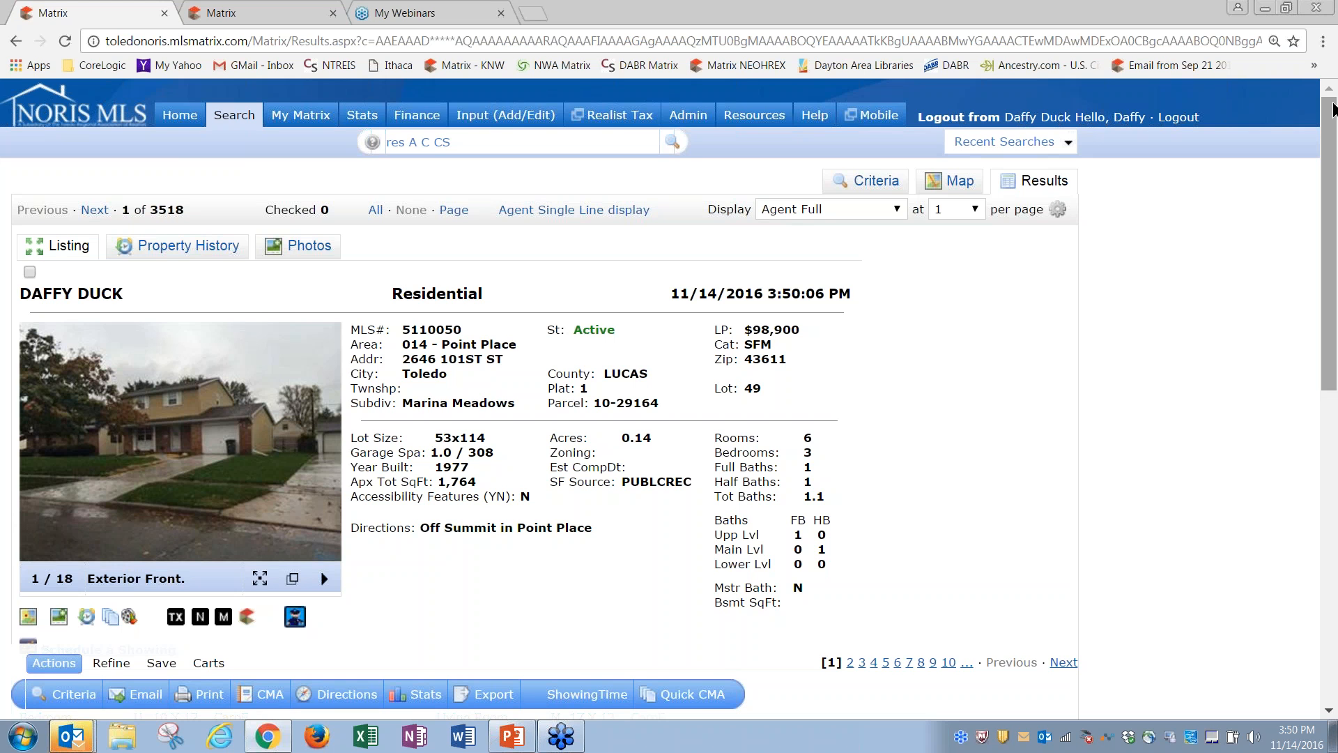
click(505, 116)
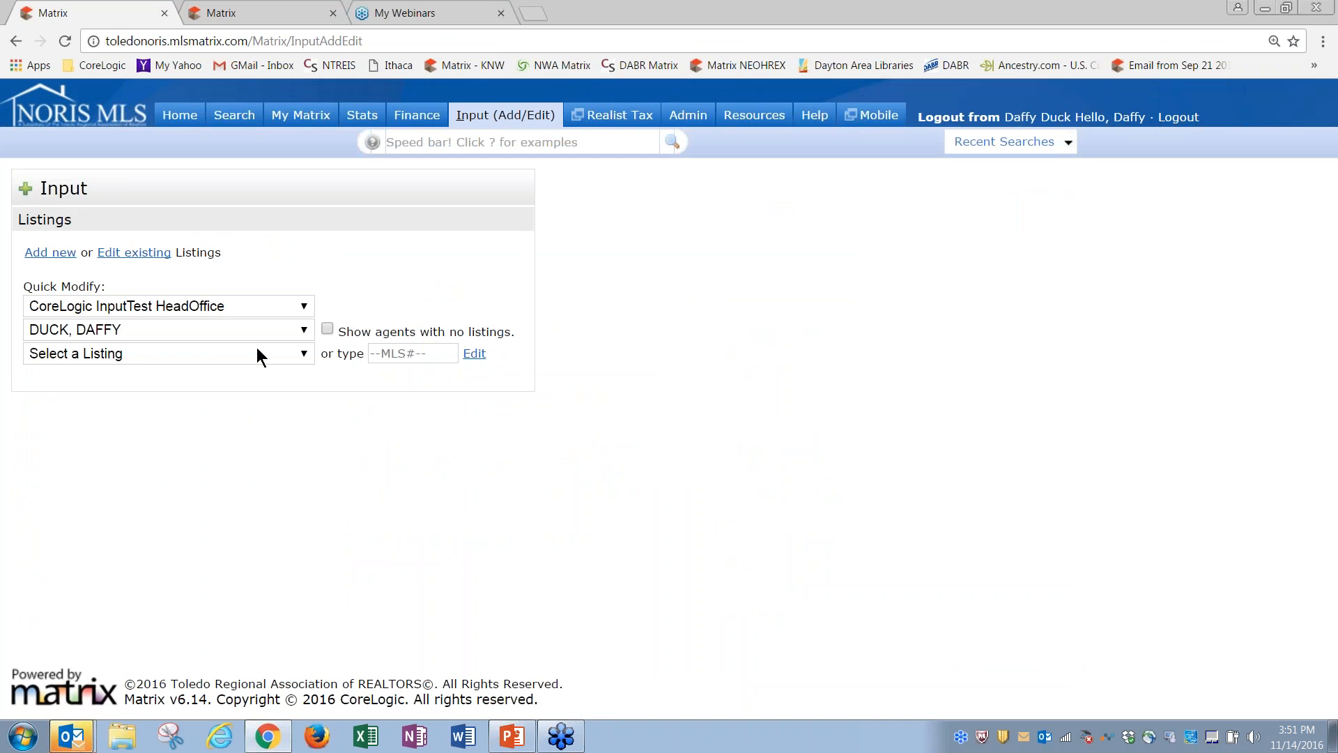
click(256, 349)
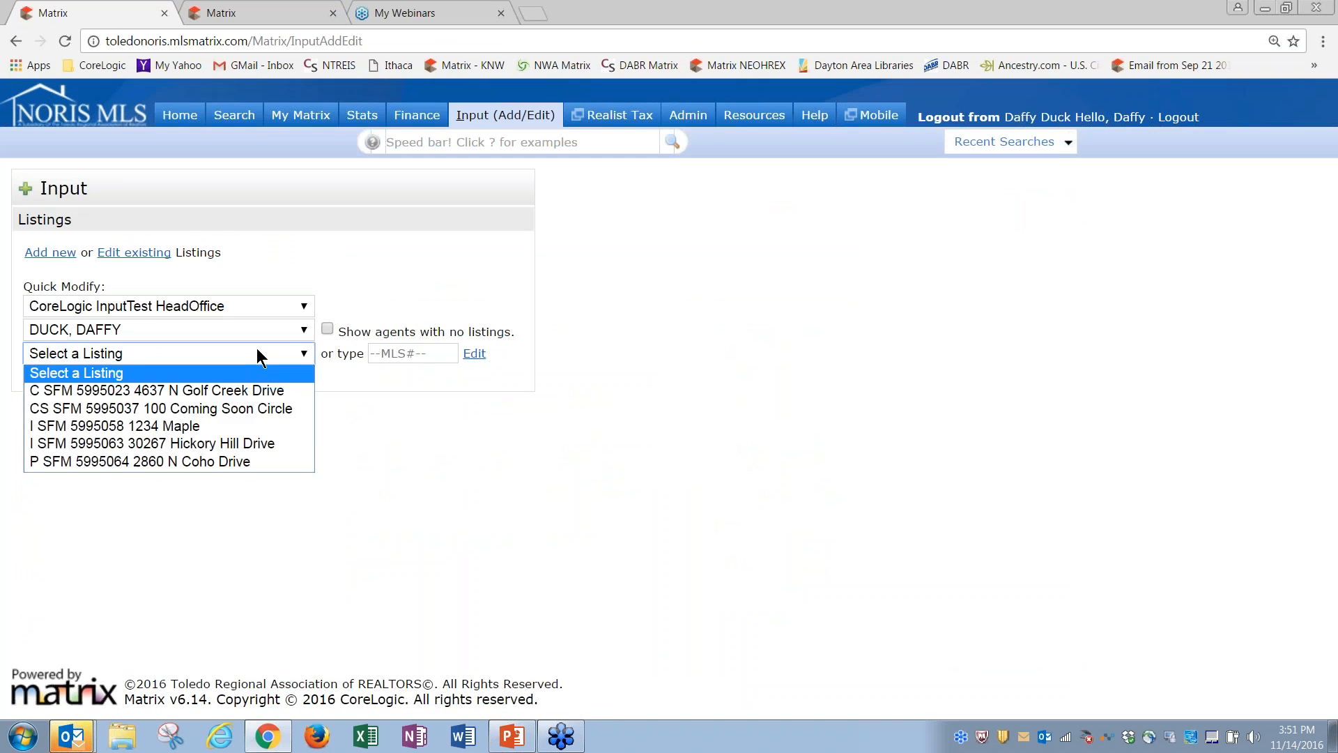
click(174, 443)
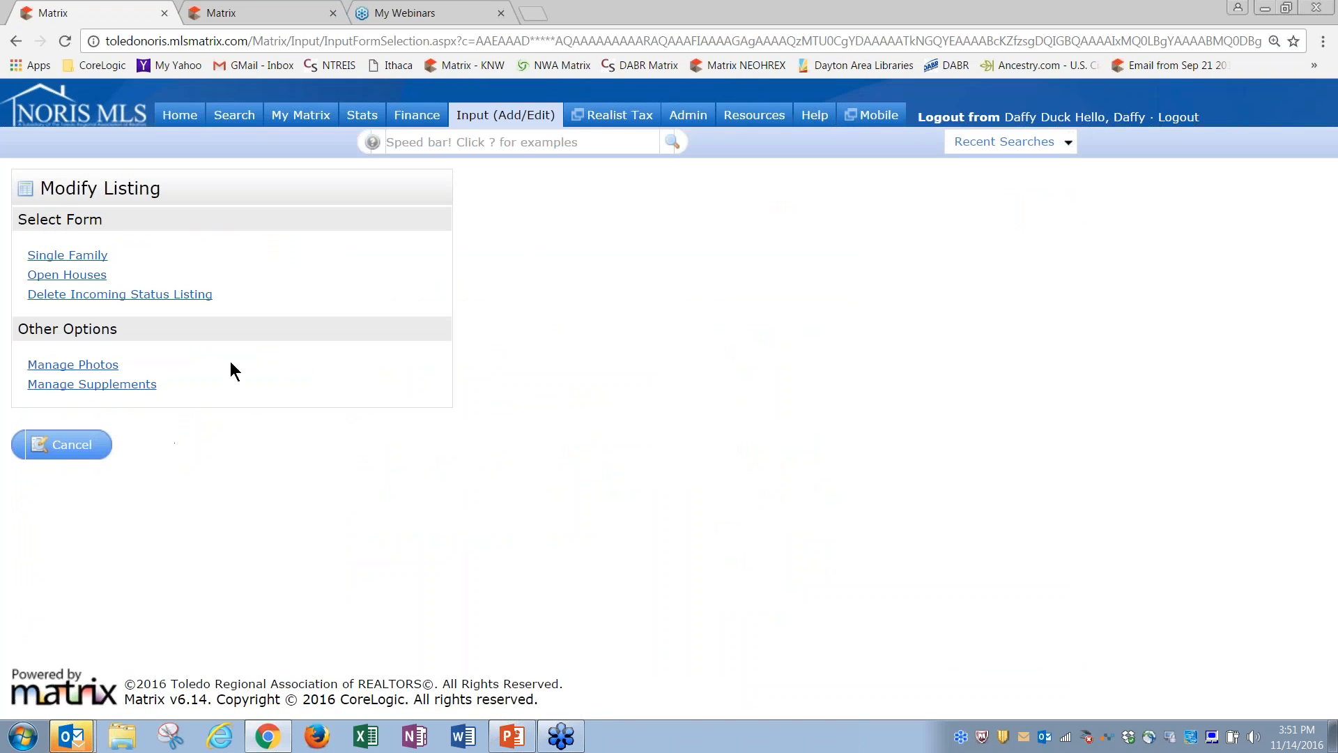
click(66, 256)
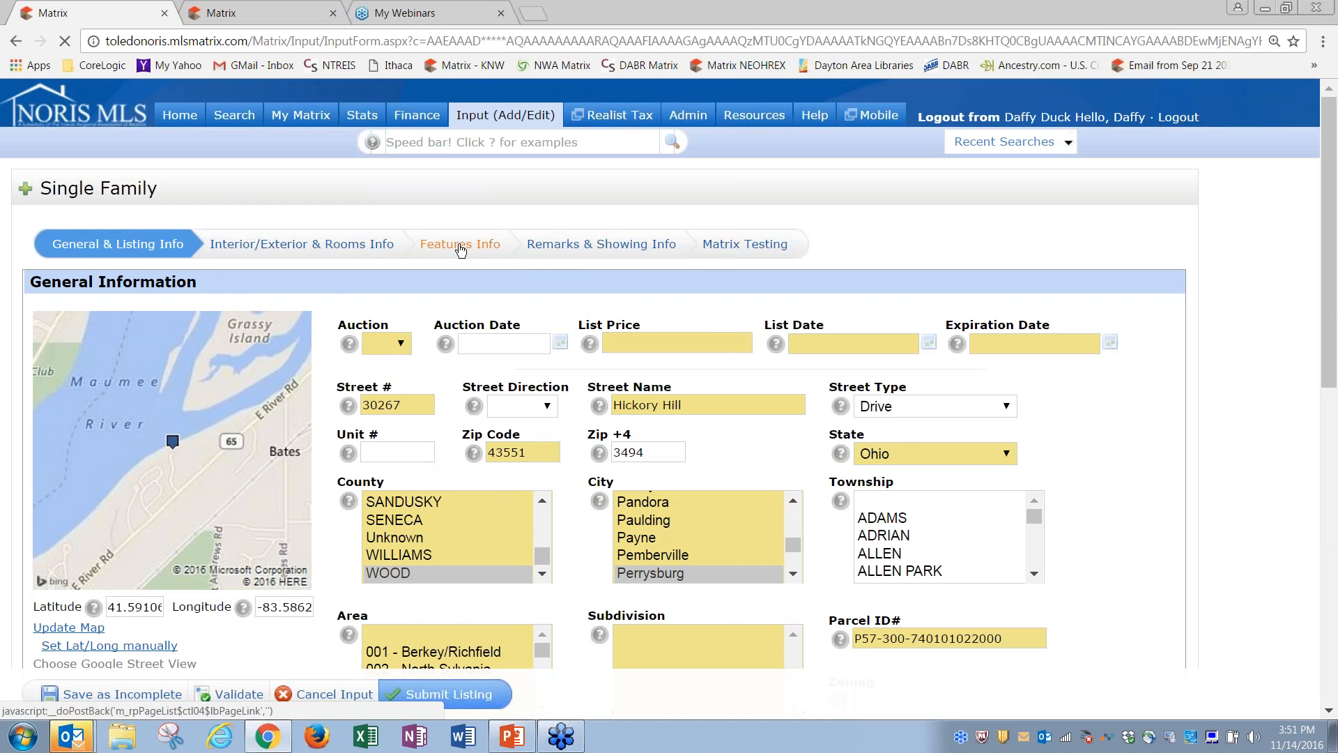
Step: Review the Features Info and Remarks & Showing Info tabs, leaving the virtual tour address blank
click(460, 246)
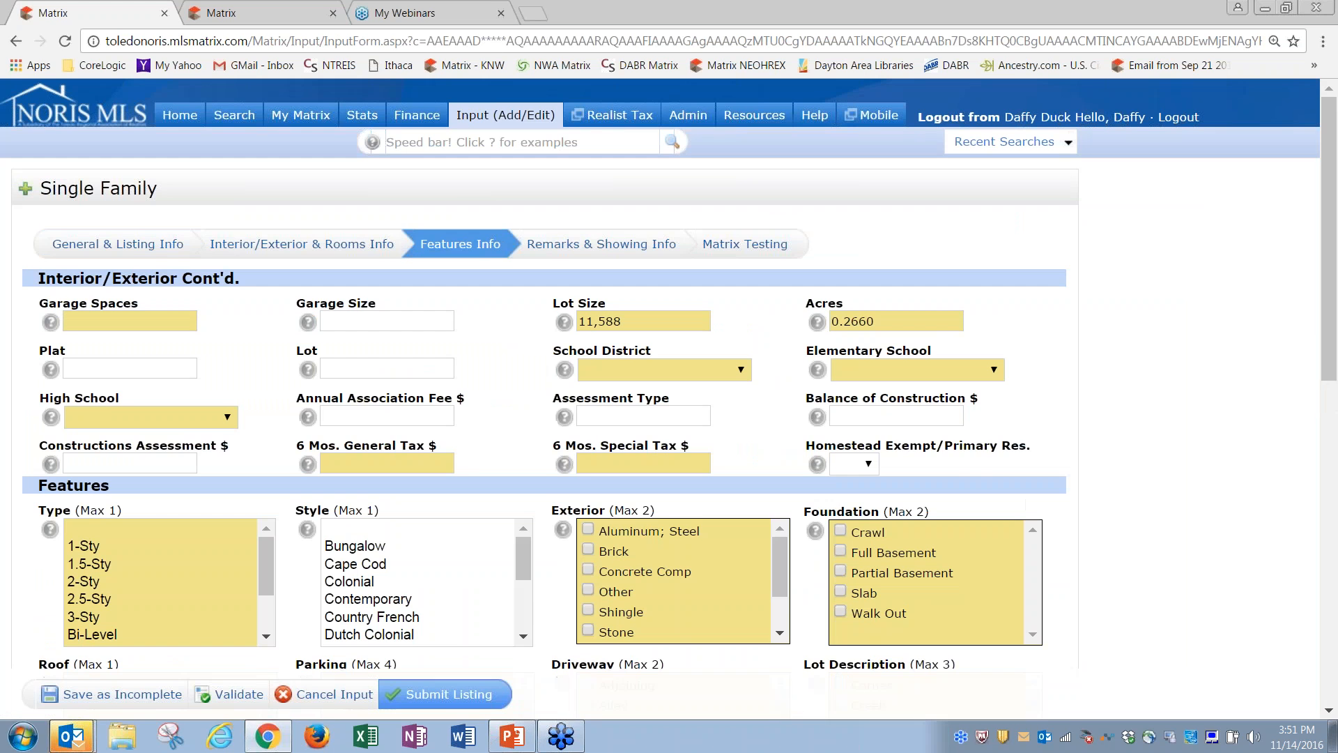
drag(1331, 255, 1320, 508)
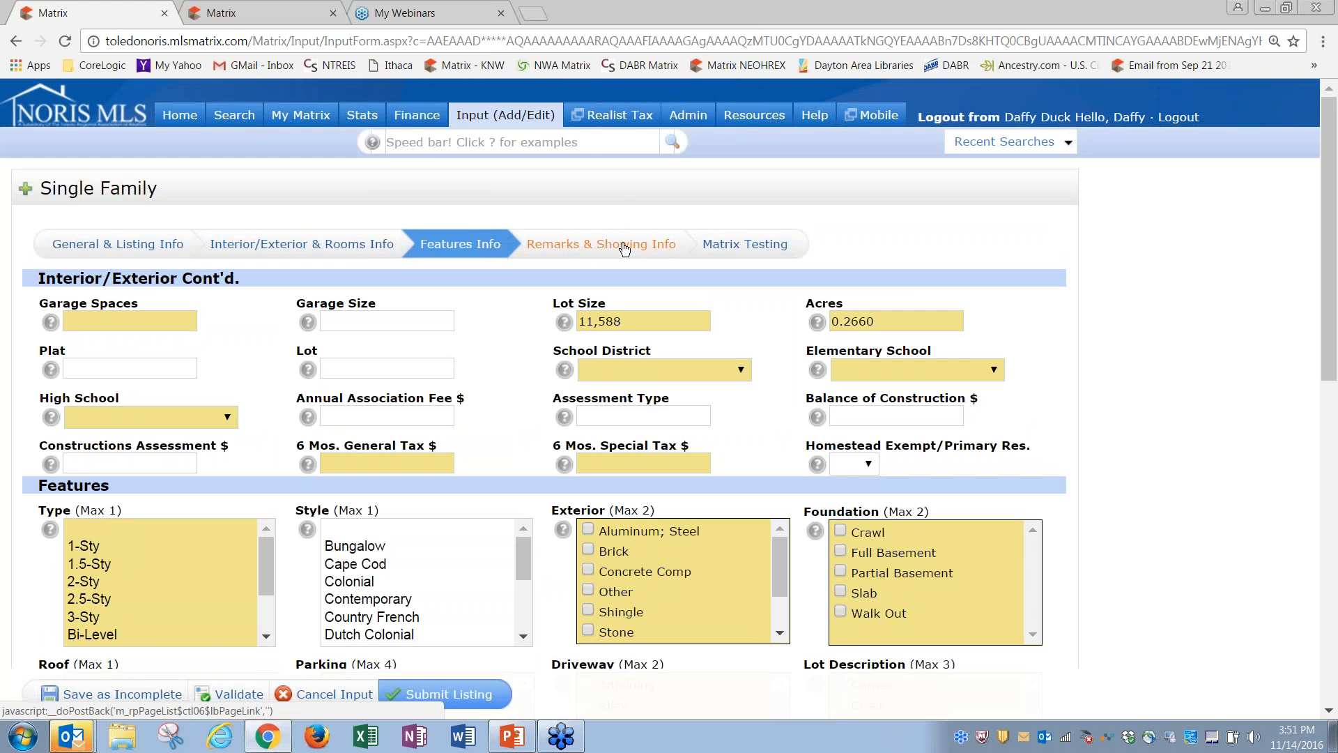
click(624, 248)
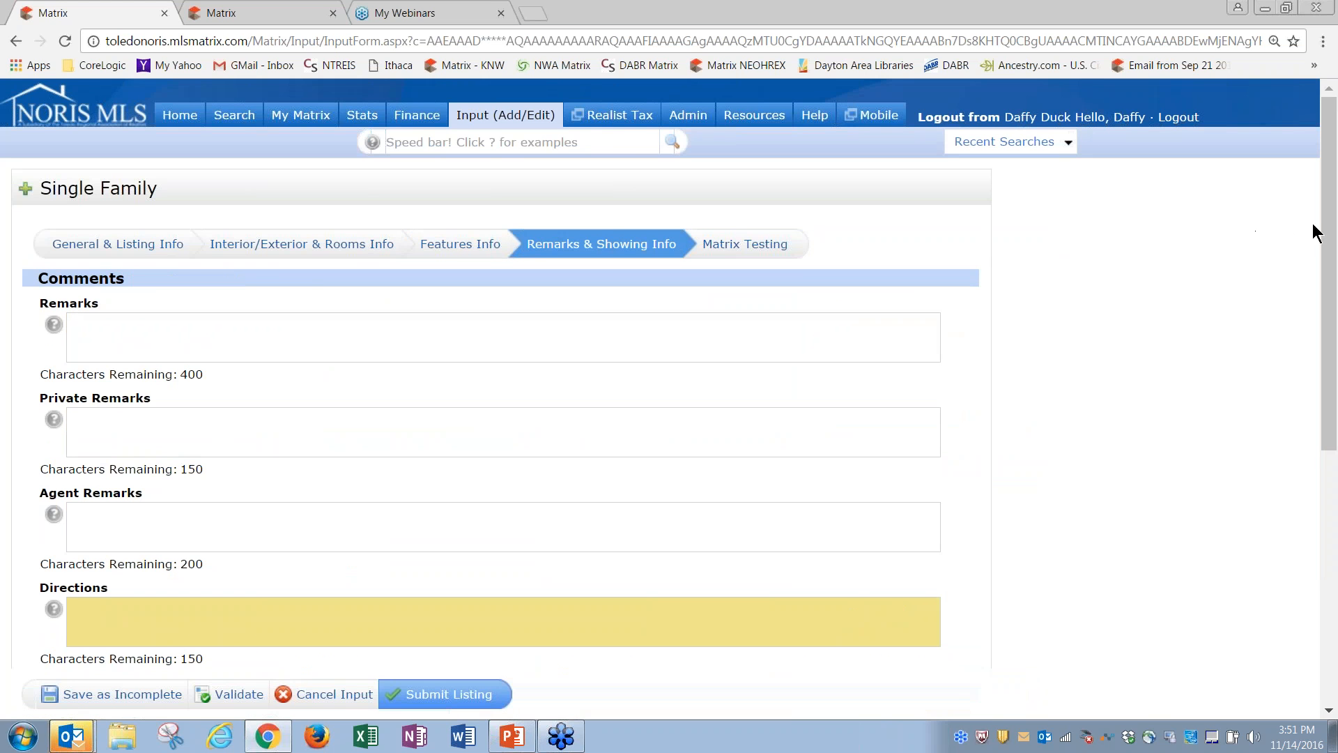
drag(1332, 232, 1333, 506)
click(181, 495)
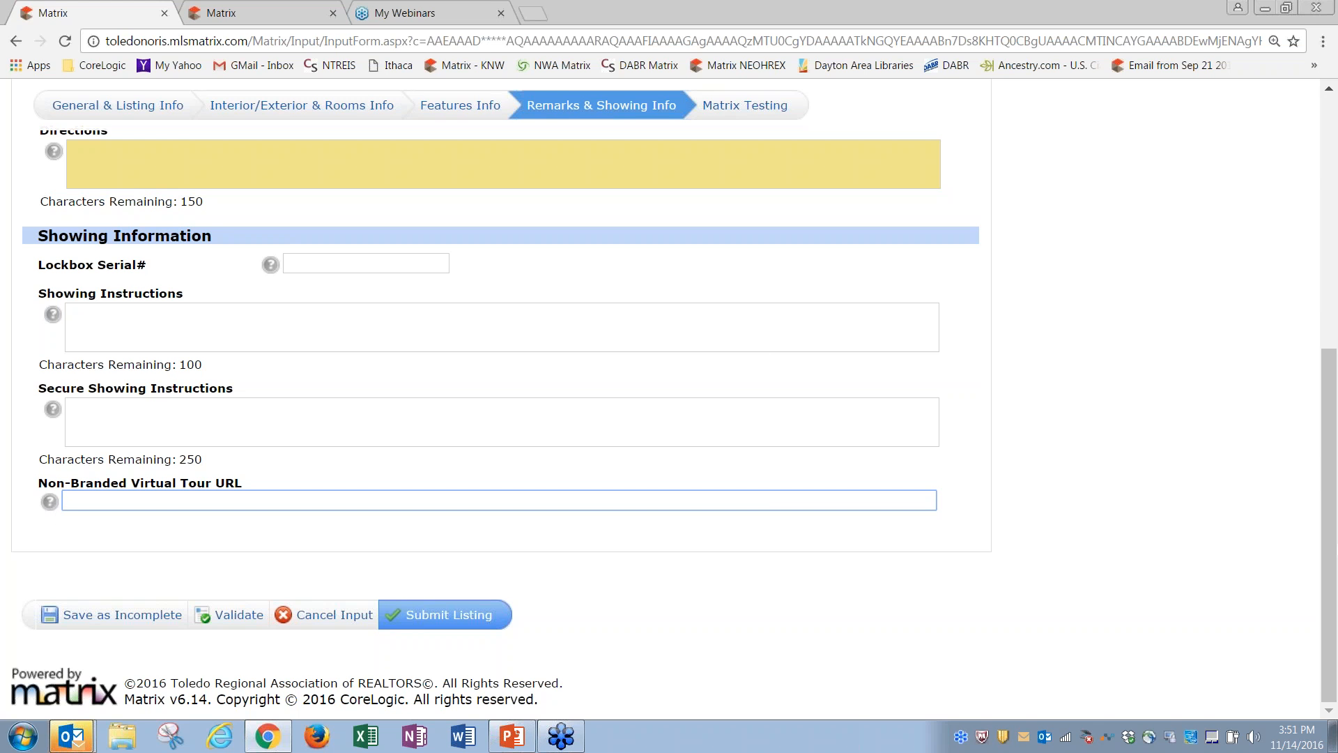
click(1190, 312)
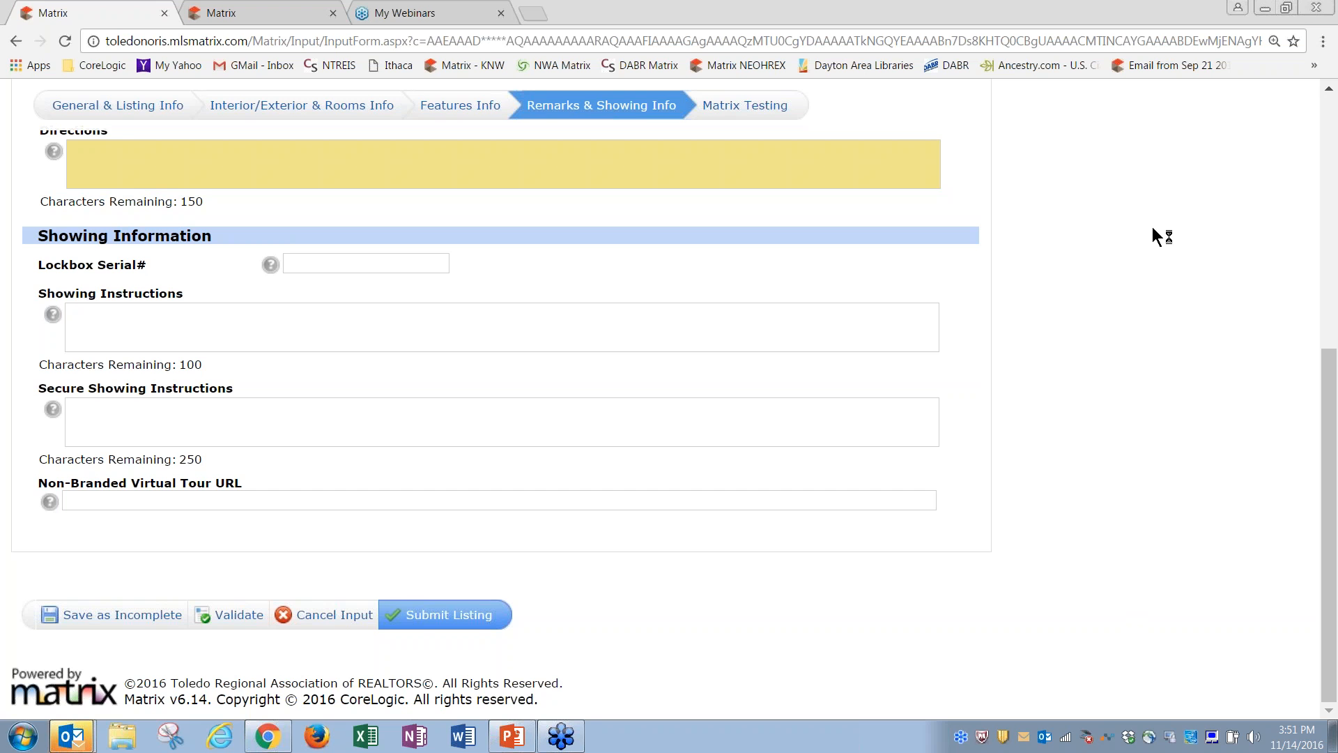
drag(1329, 370, 1336, 86)
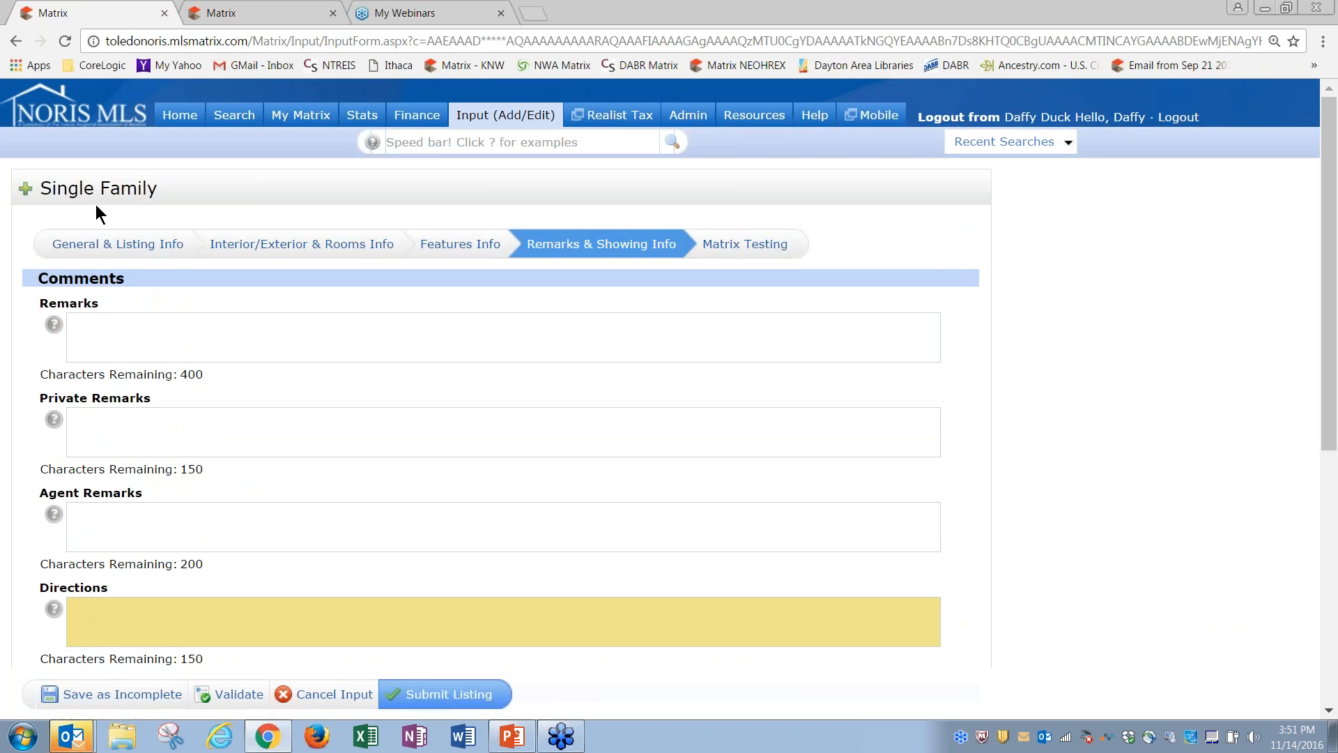